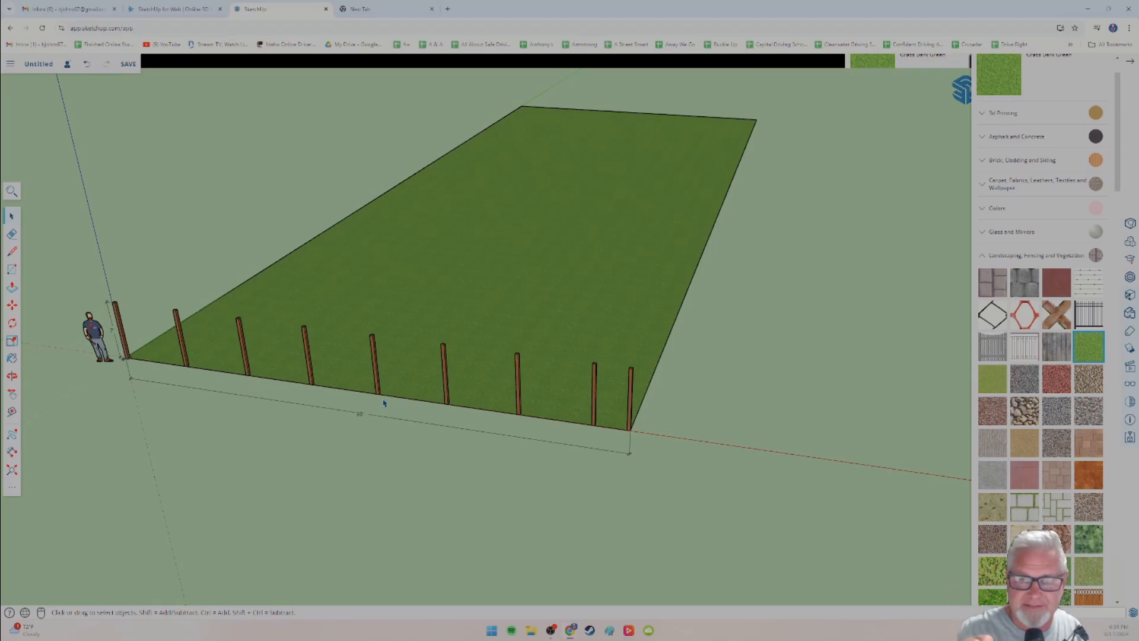
pyautogui.click(1108, 8)
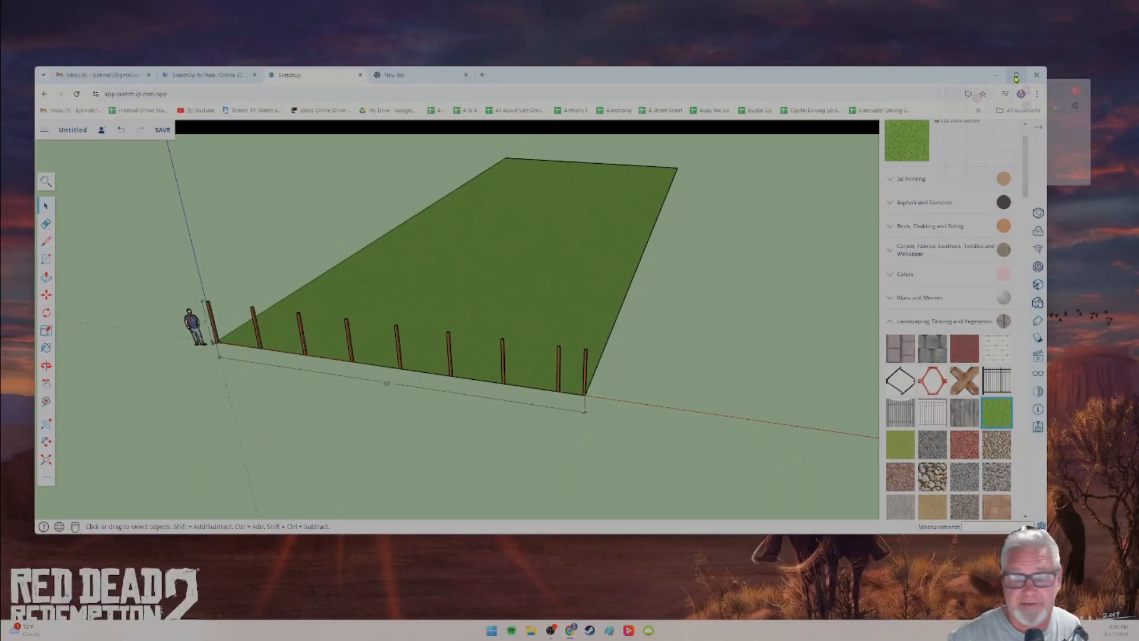
pyautogui.click(1016, 75)
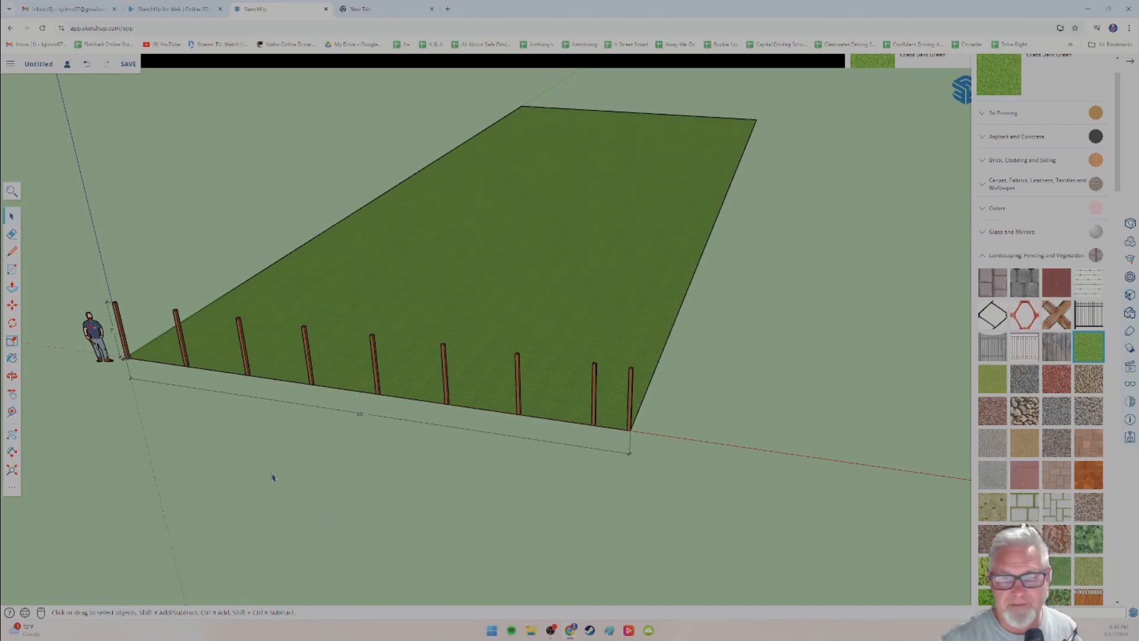
# Examine the fence posts along the lawn's front edge, from the narrow end bay to the base of the corner post beside the figure.
pyautogui.moveTo(273, 478); pyautogui.dragTo(396, 455, button='middle')
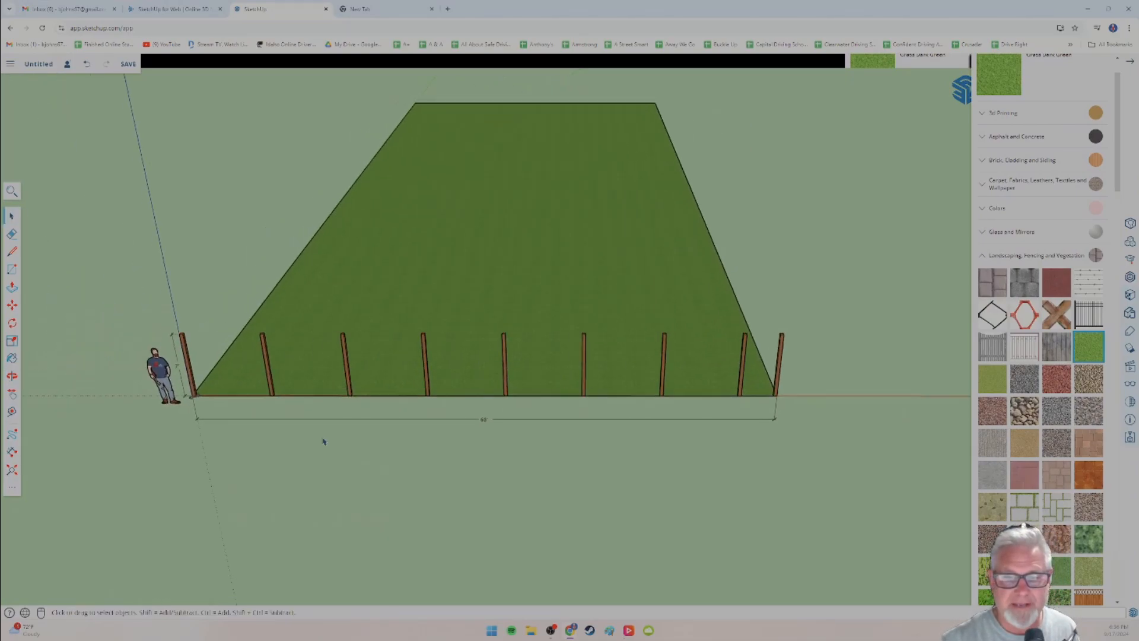
pyautogui.scroll(2, 323, 441)
pyautogui.moveTo(247, 461); pyautogui.dragTo(134, 418, button='middle')
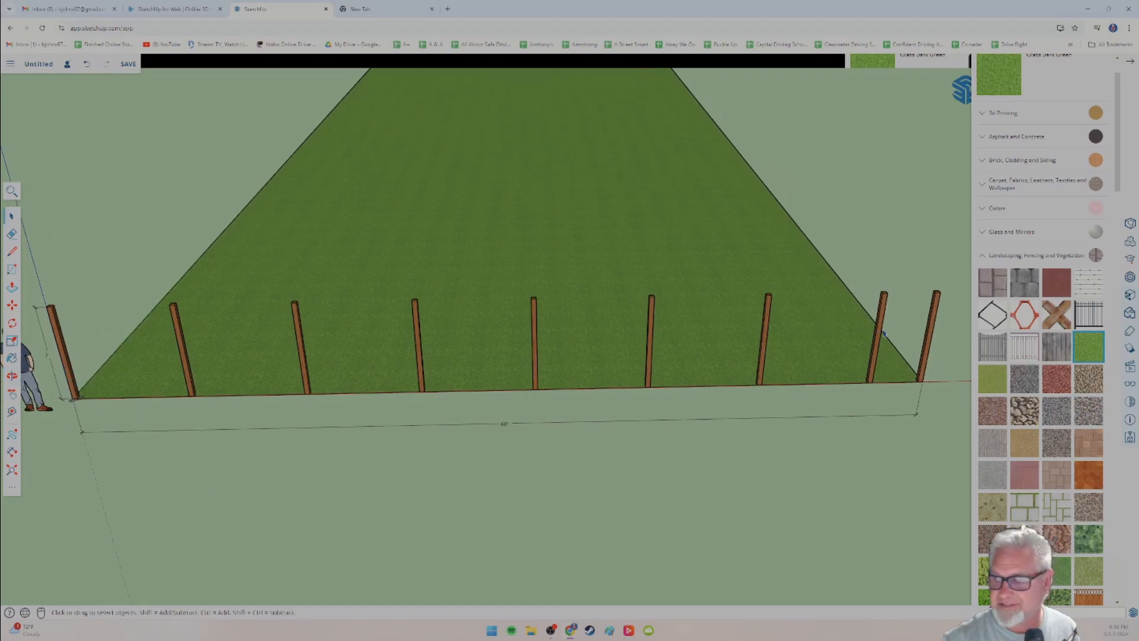
pyautogui.keyDown('shift'); pyautogui.moveTo(895, 418); pyautogui.dragTo(822, 379, button='middle'); pyautogui.keyUp('shift')
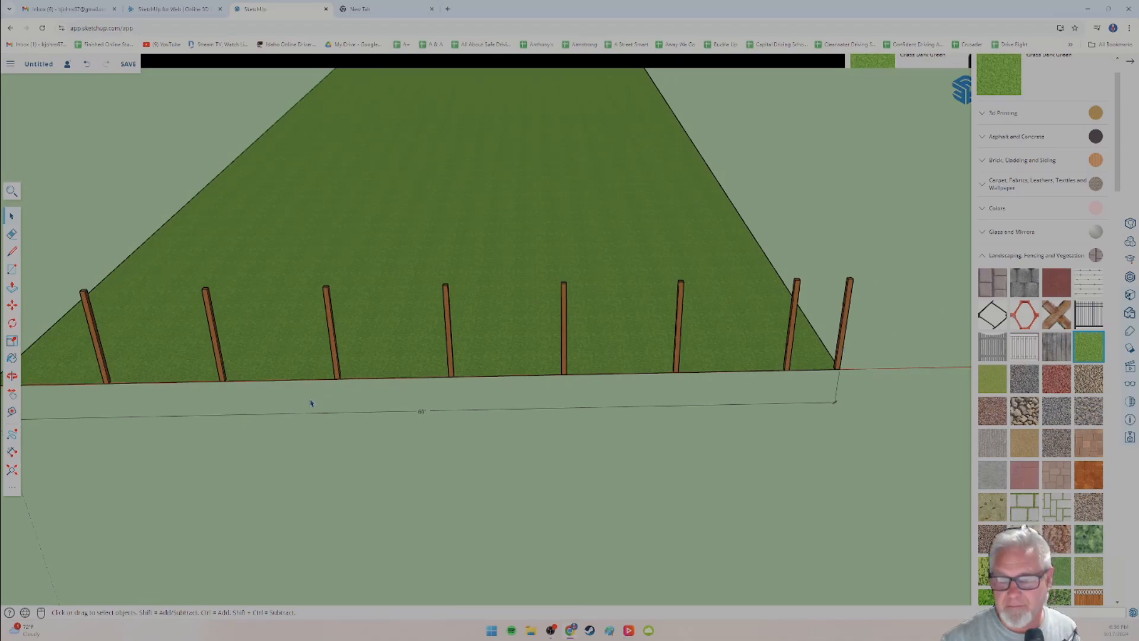
pyautogui.moveTo(311, 403); pyautogui.dragTo(194, 358, button='middle')
pyautogui.moveTo(912, 336); pyautogui.dragTo(623, 350, button='middle')
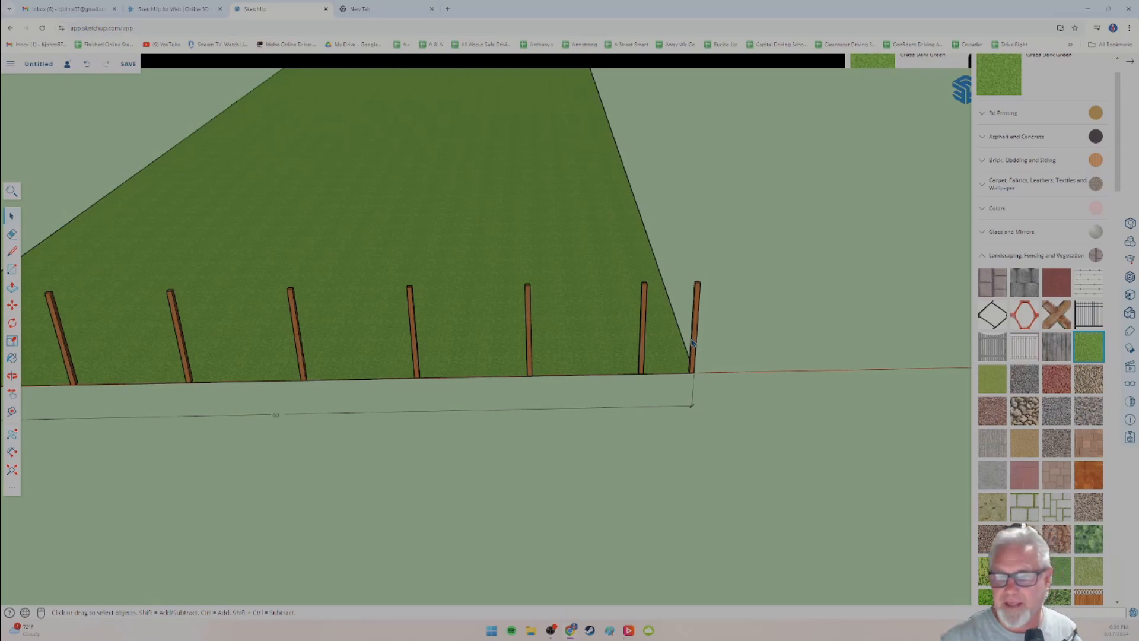
pyautogui.scroll(3, 706, 394)
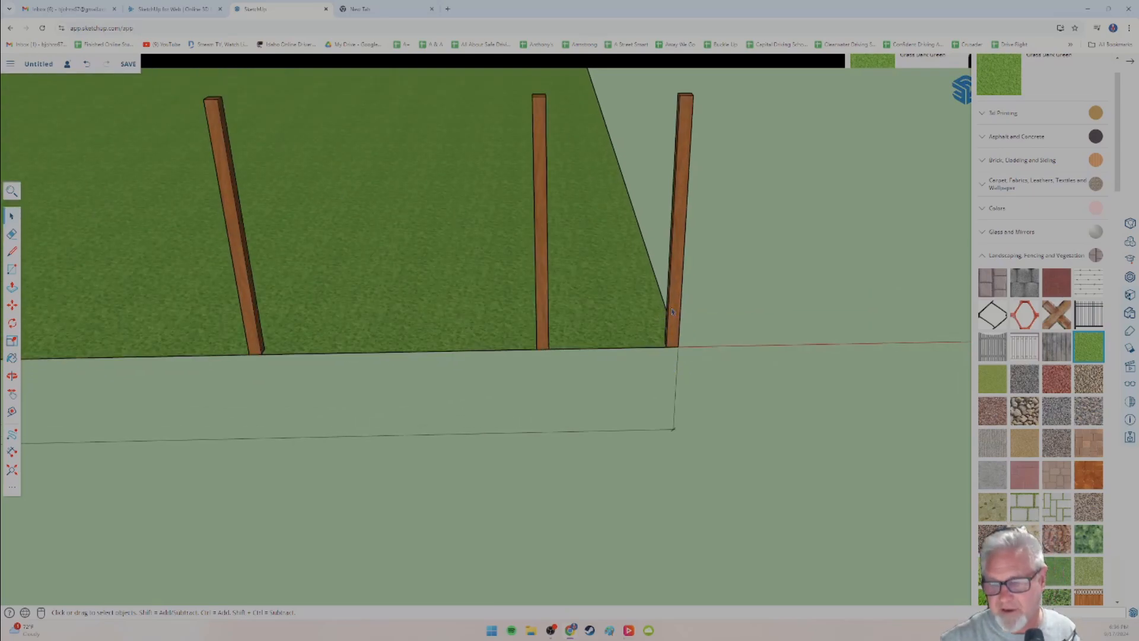
pyautogui.scroll(-5, 672, 312)
pyautogui.scroll(2, 615, 386)
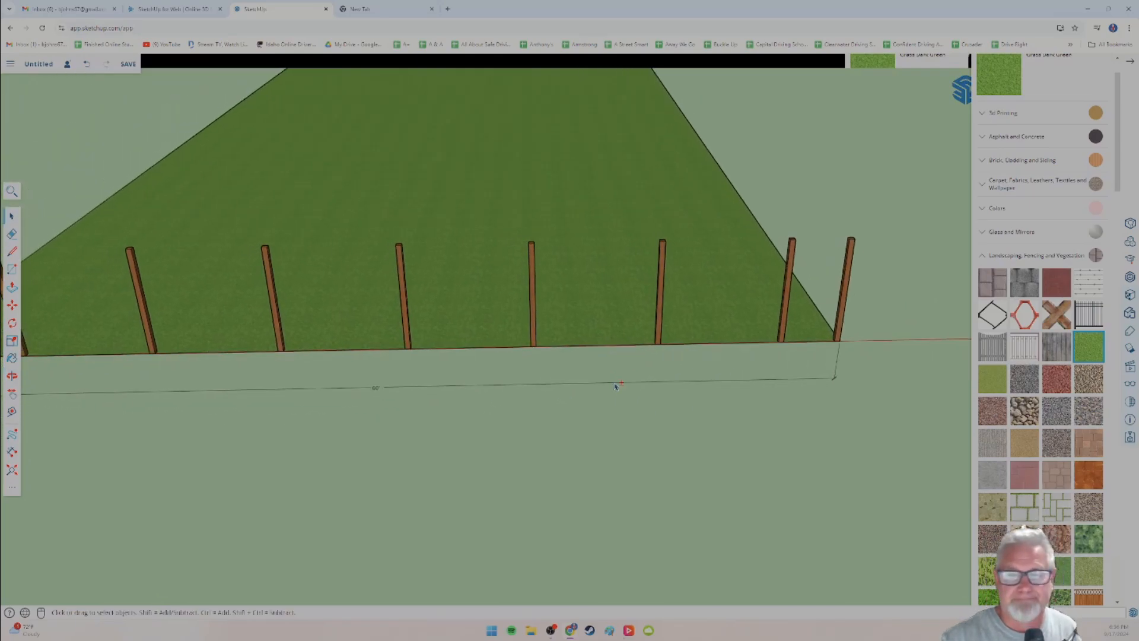
pyautogui.moveTo(616, 386); pyautogui.dragTo(457, 401, button='middle')
pyautogui.scroll(3, 683, 344)
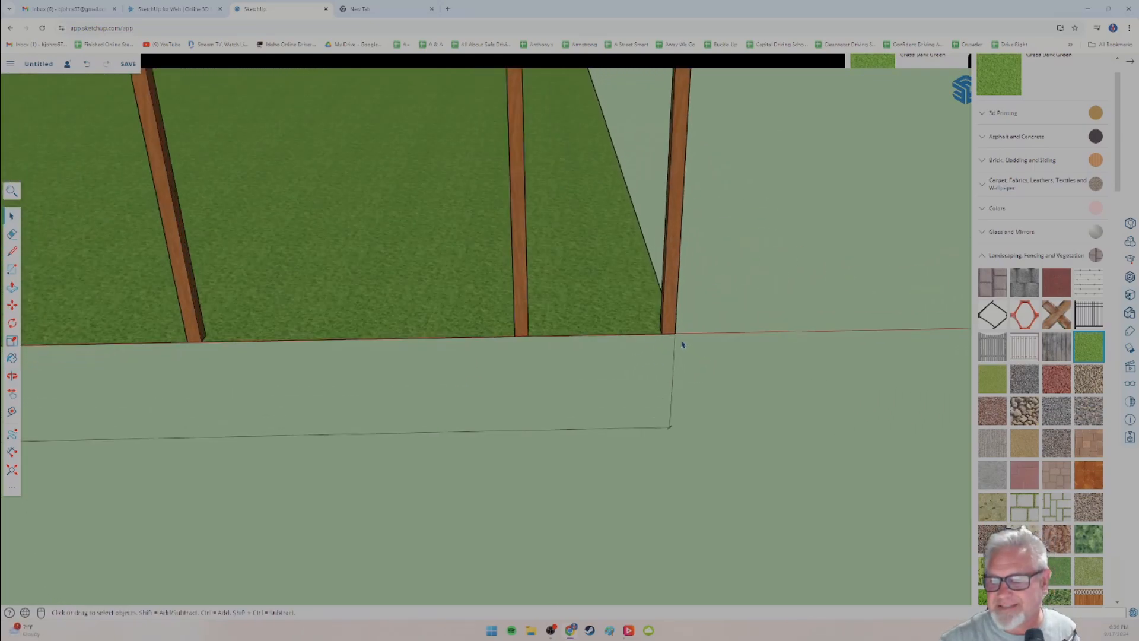
pyautogui.scroll(2, 682, 344)
pyautogui.scroll(-4, 663, 338)
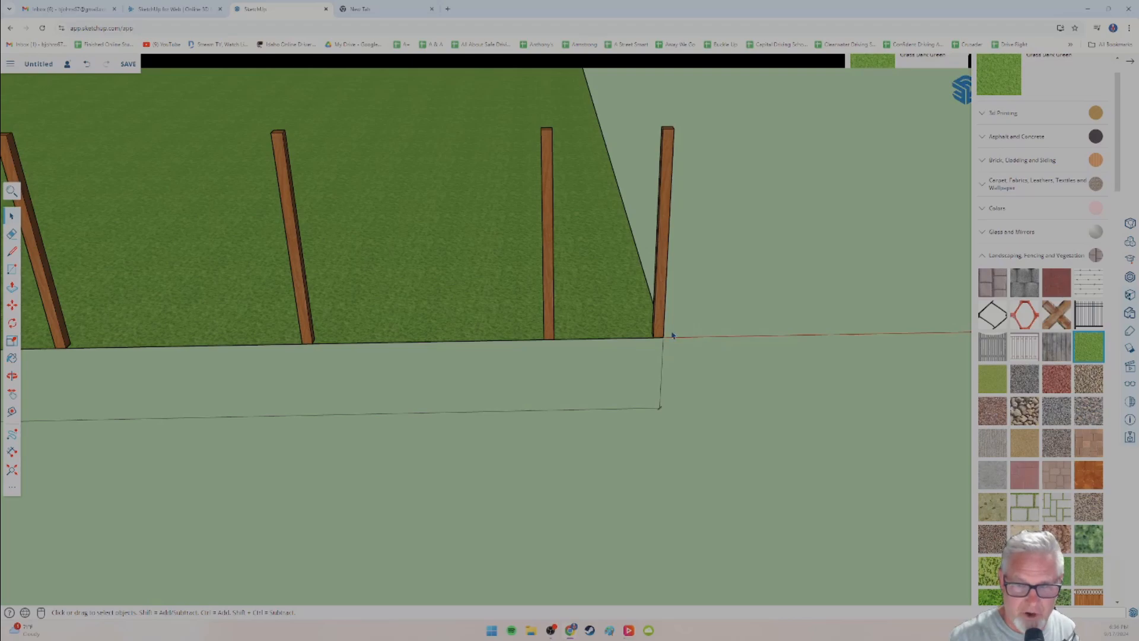
pyautogui.scroll(-6, 629, 345)
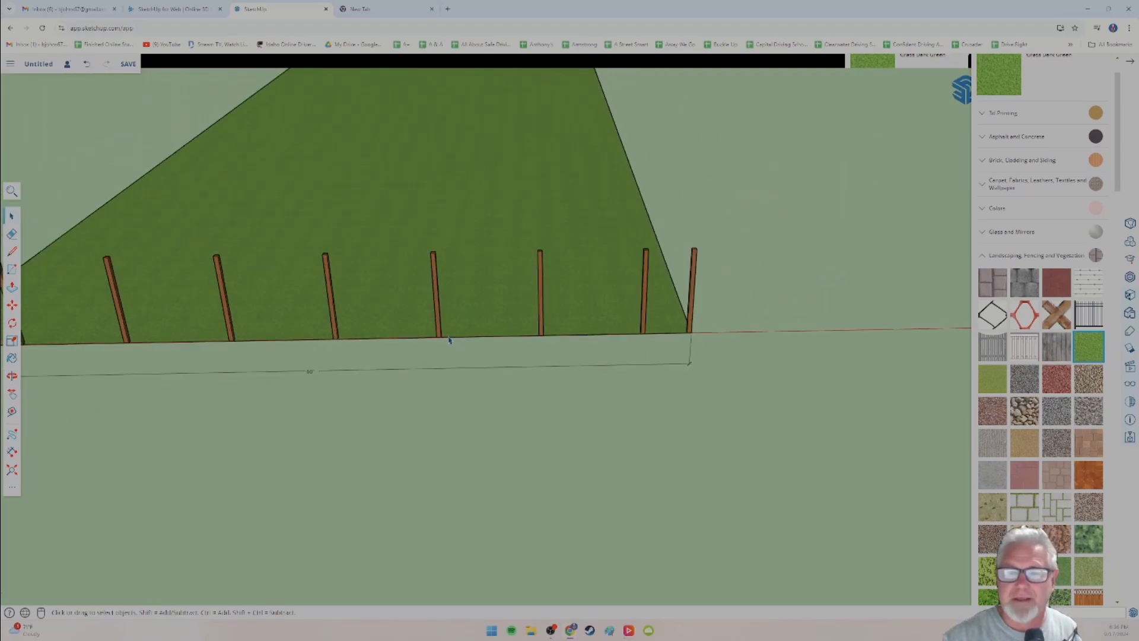
pyautogui.keyDown('shift'); pyautogui.moveTo(309, 322); pyautogui.dragTo(505, 317, button='middle'); pyautogui.keyUp('shift')
pyautogui.scroll(5, 355, 323)
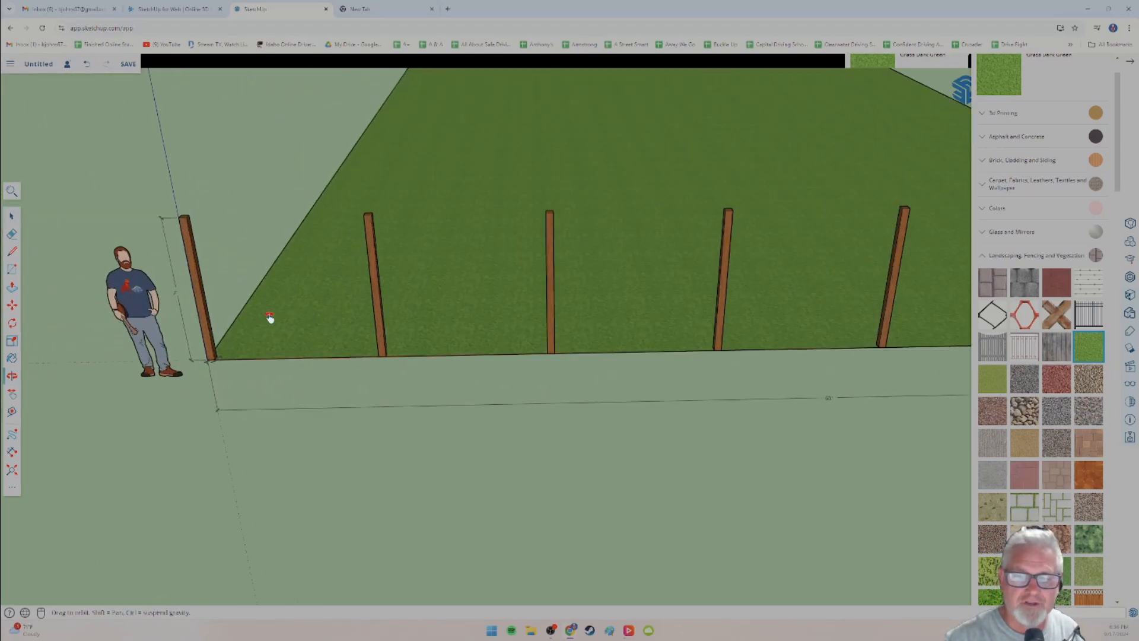
pyautogui.keyDown('shift'); pyautogui.moveTo(270, 318); pyautogui.dragTo(320, 314, button='middle'); pyautogui.keyUp('shift')
pyautogui.scroll(4, 313, 315)
pyautogui.scroll(-1, 315, 282)
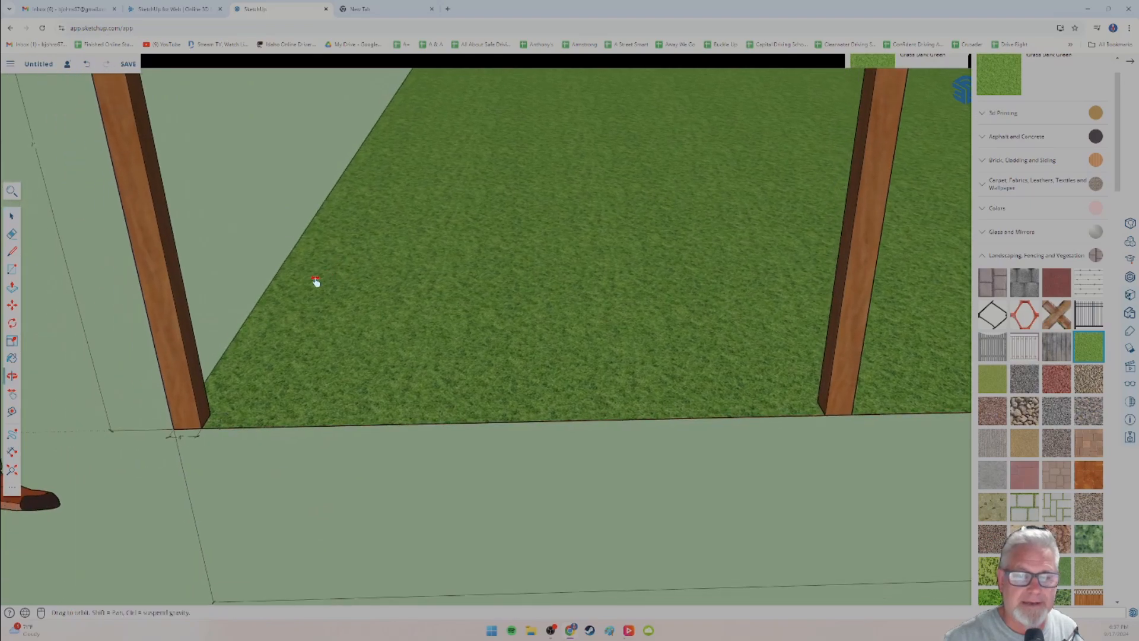
pyautogui.moveTo(257, 311); pyautogui.dragTo(237, 253, button='middle')
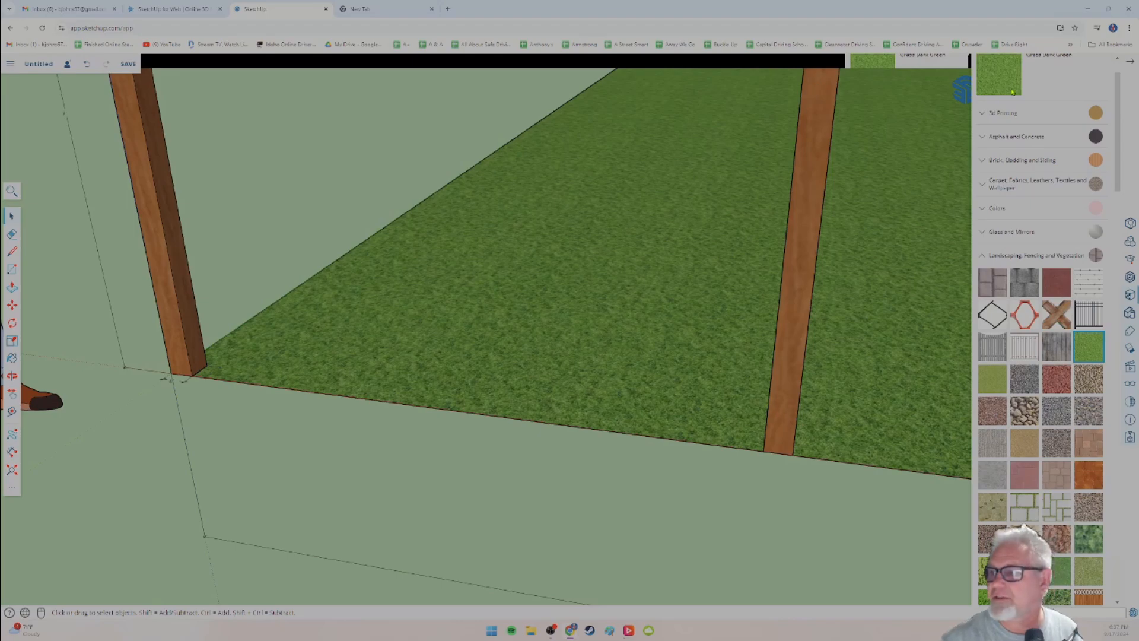
# Search 3D Warehouse for "fence brackets".
pyautogui.click(1131, 277)
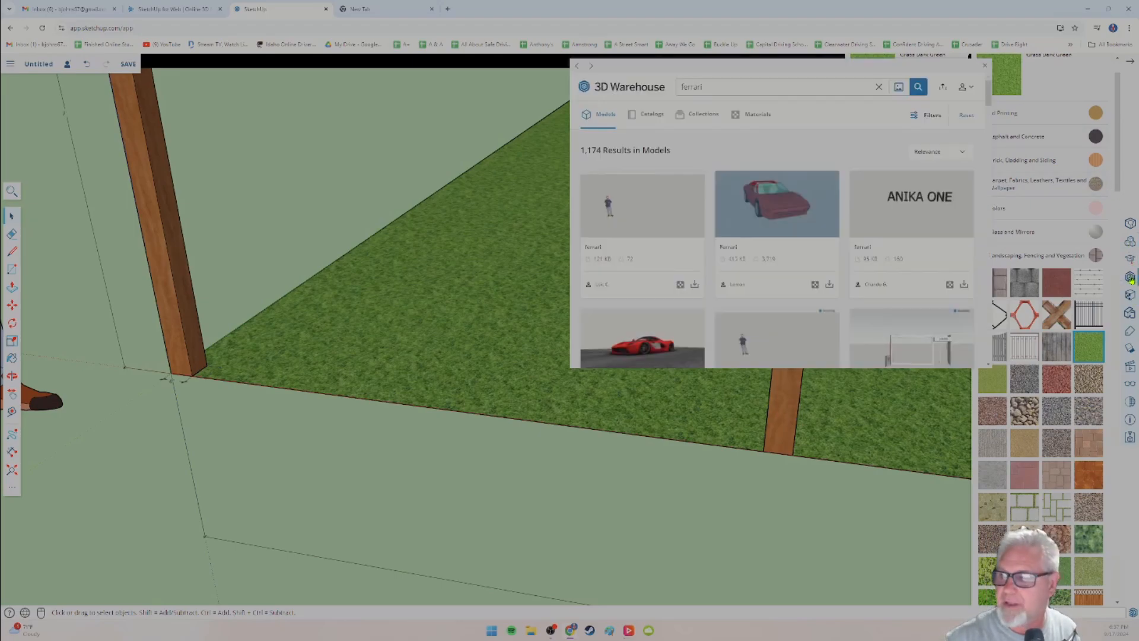
pyautogui.moveTo(726, 85); pyautogui.dragTo(623, 86)
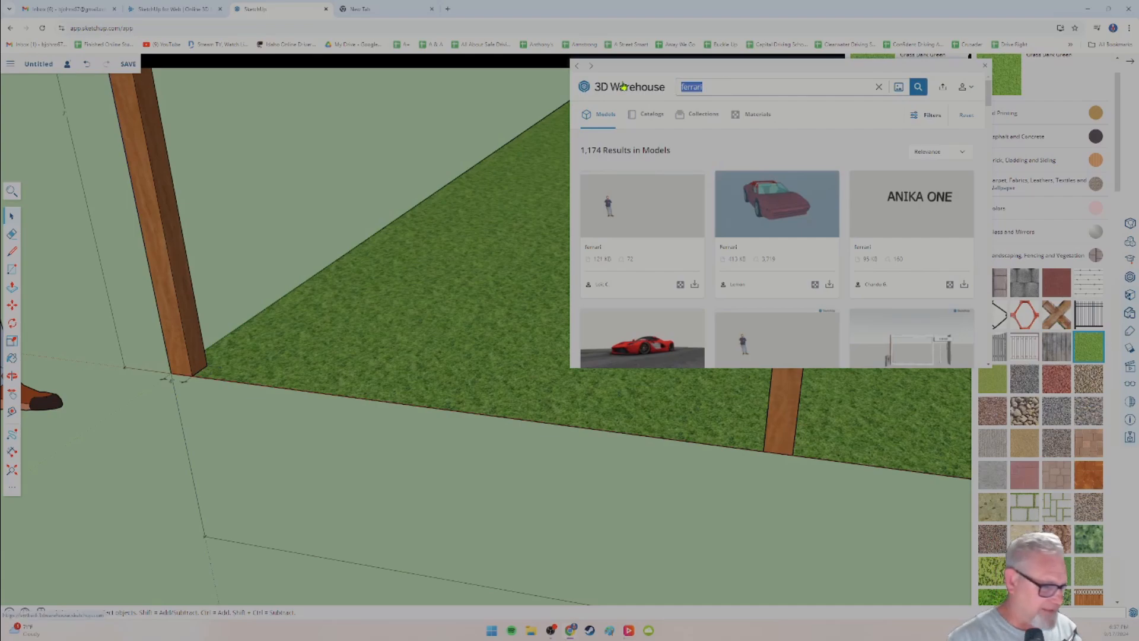
pyautogui.write('fence brackets')
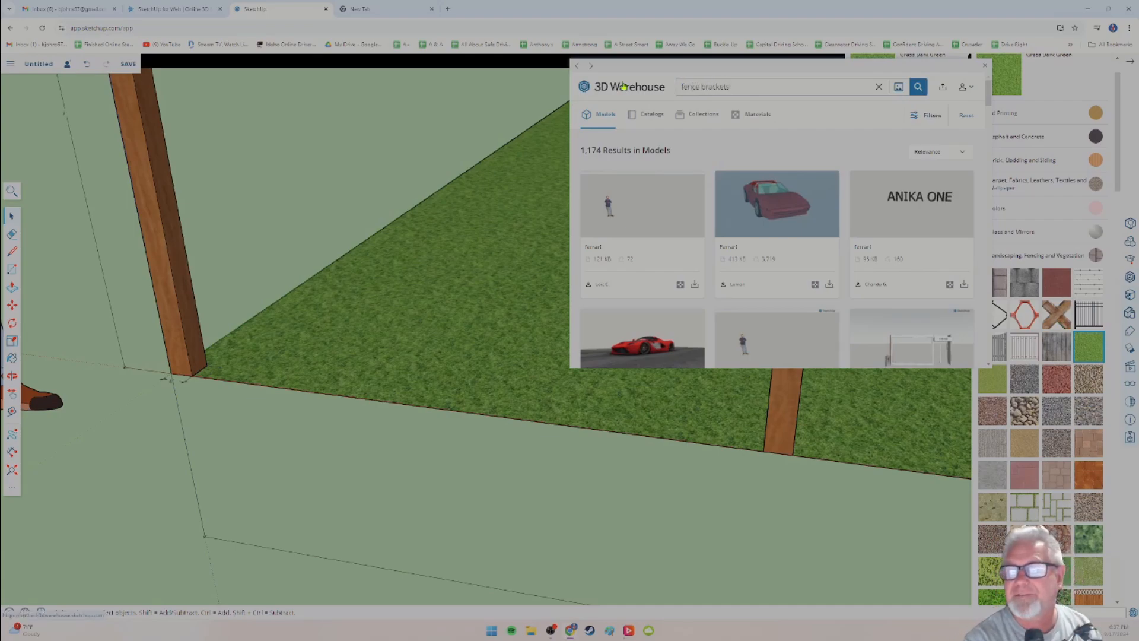
pyautogui.press('Return')
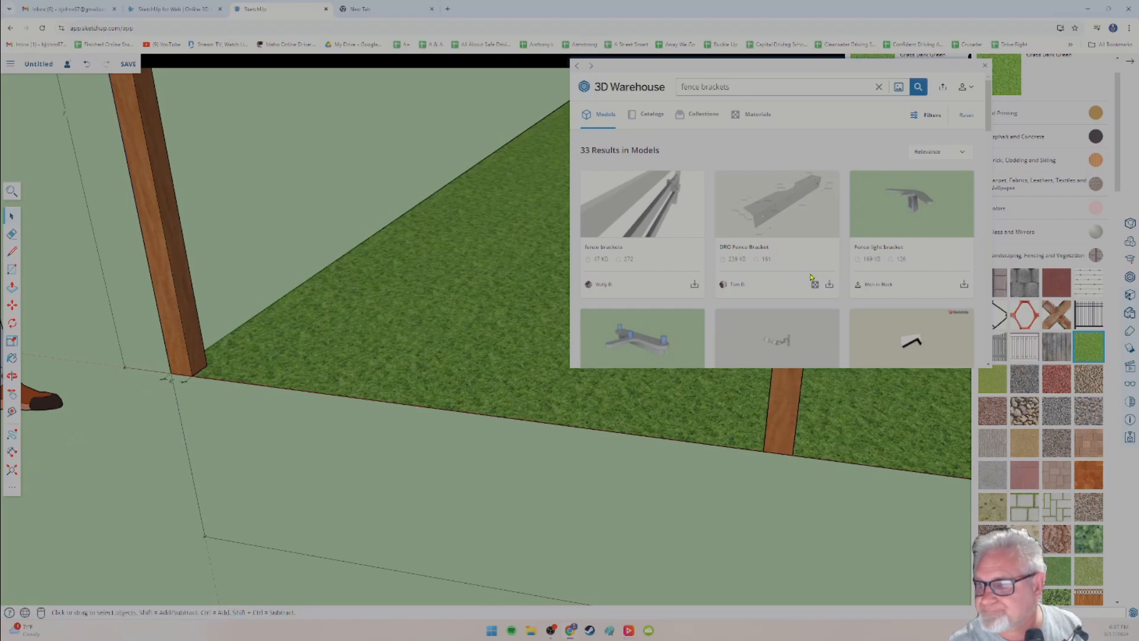
# Preview the Simpson FB24Z ZMAX Galvanized Fence Rail bracket among the search results and download it into the model.
pyautogui.scroll(-2, 812, 277)
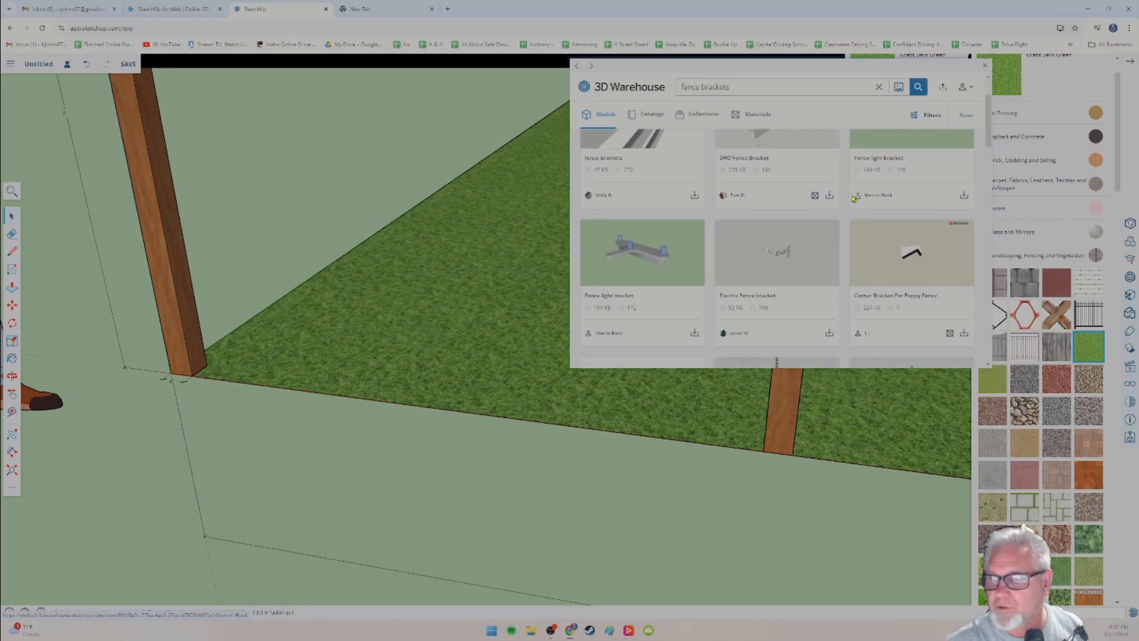
pyautogui.scroll(-3, 855, 197)
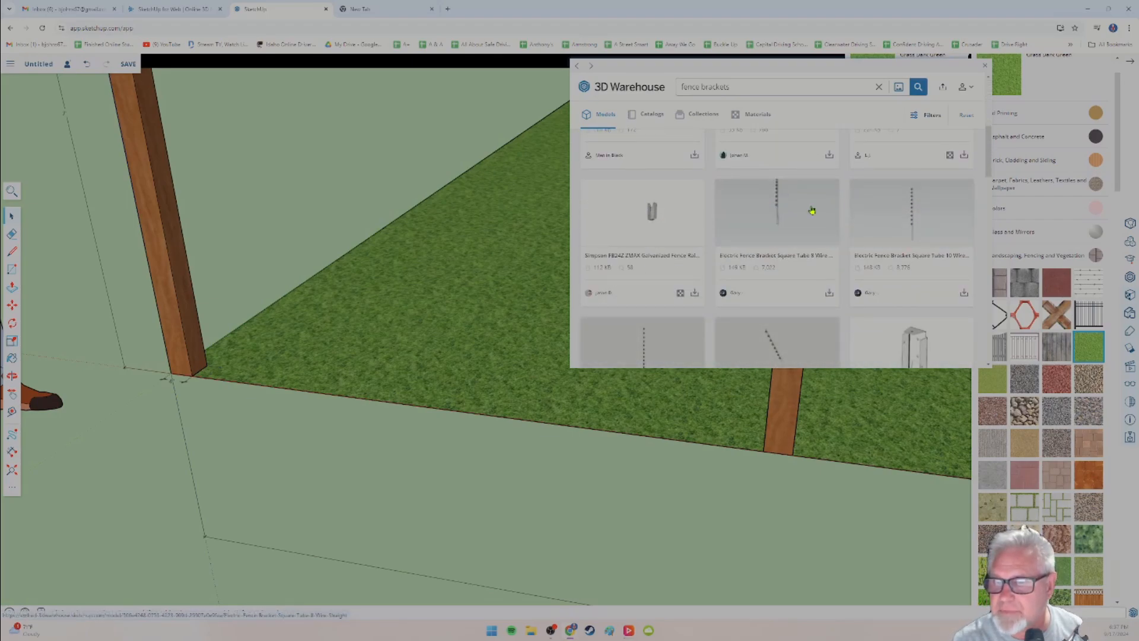
pyautogui.click(654, 217)
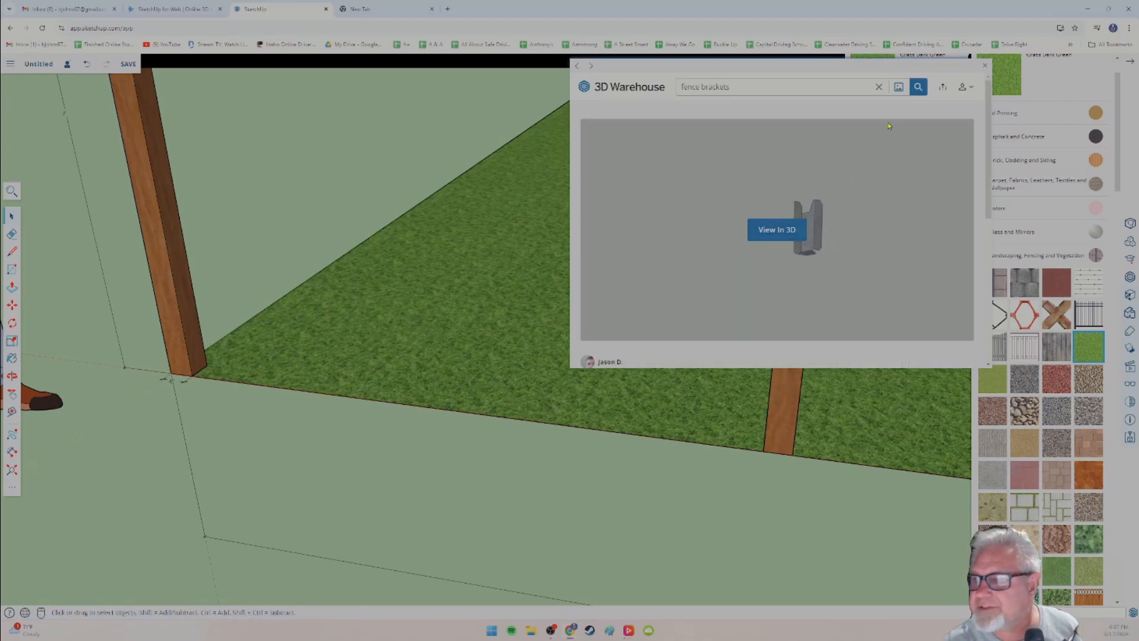
pyautogui.click(577, 66)
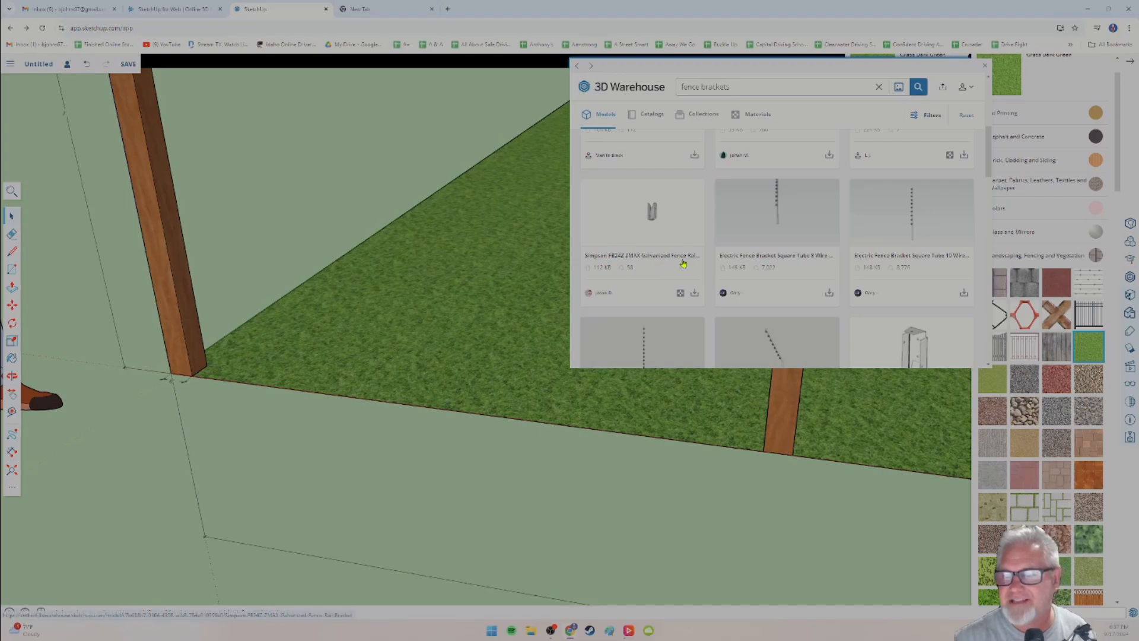
pyautogui.scroll(5, 852, 229)
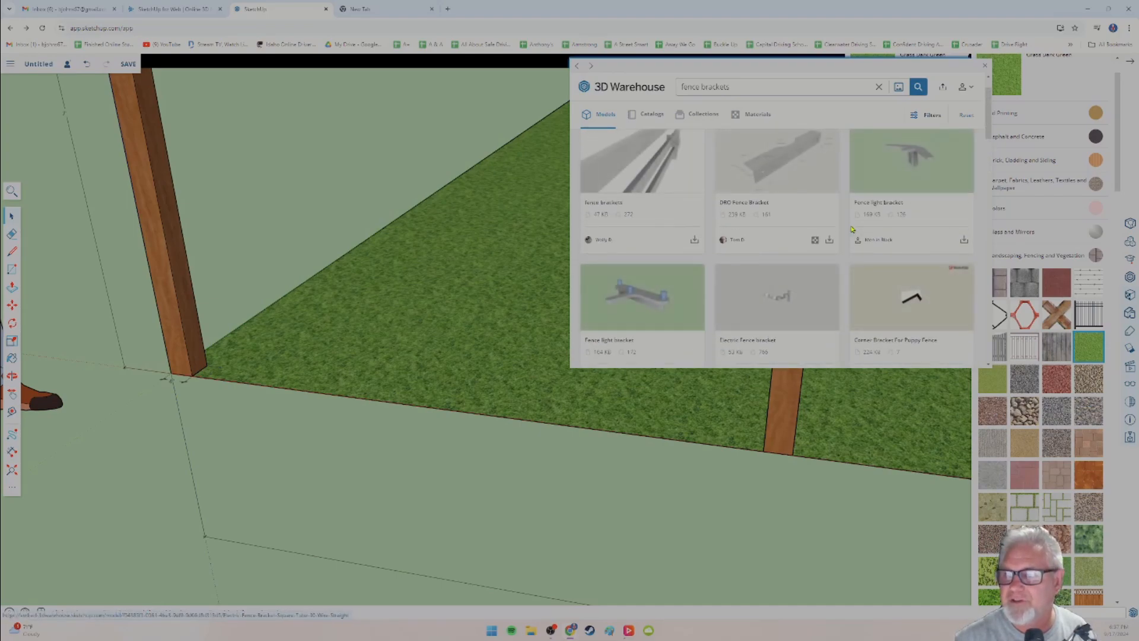
pyautogui.scroll(-5, 666, 178)
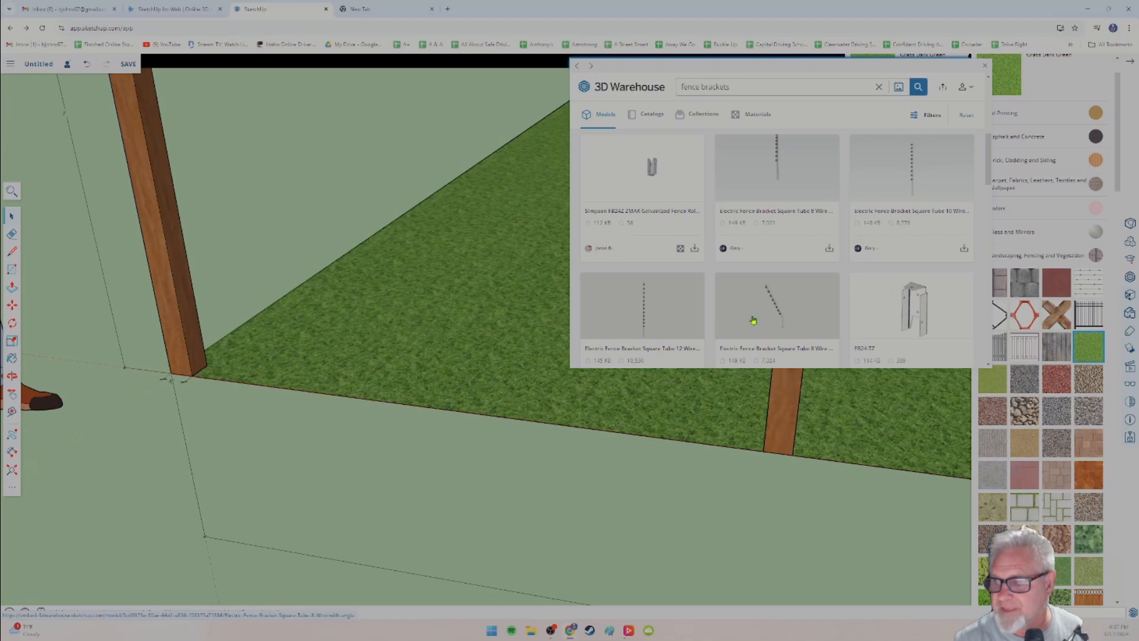
pyautogui.click(695, 249)
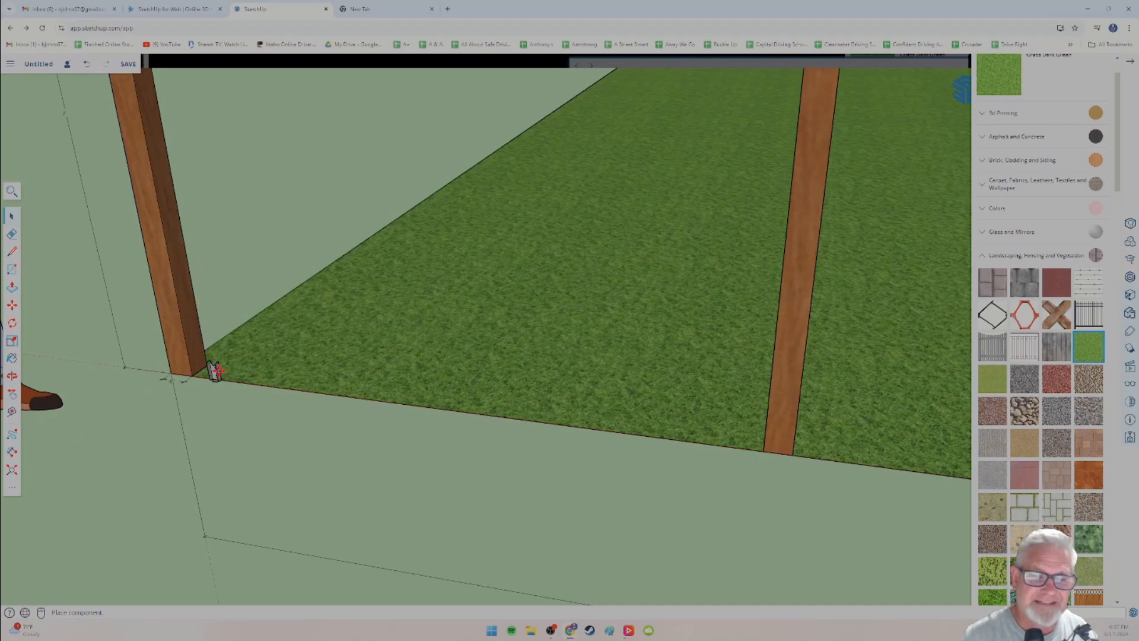
# Place the fence rail bracket just in front of the base of the corner post beside the human figure.
pyautogui.scroll(4, 215, 371)
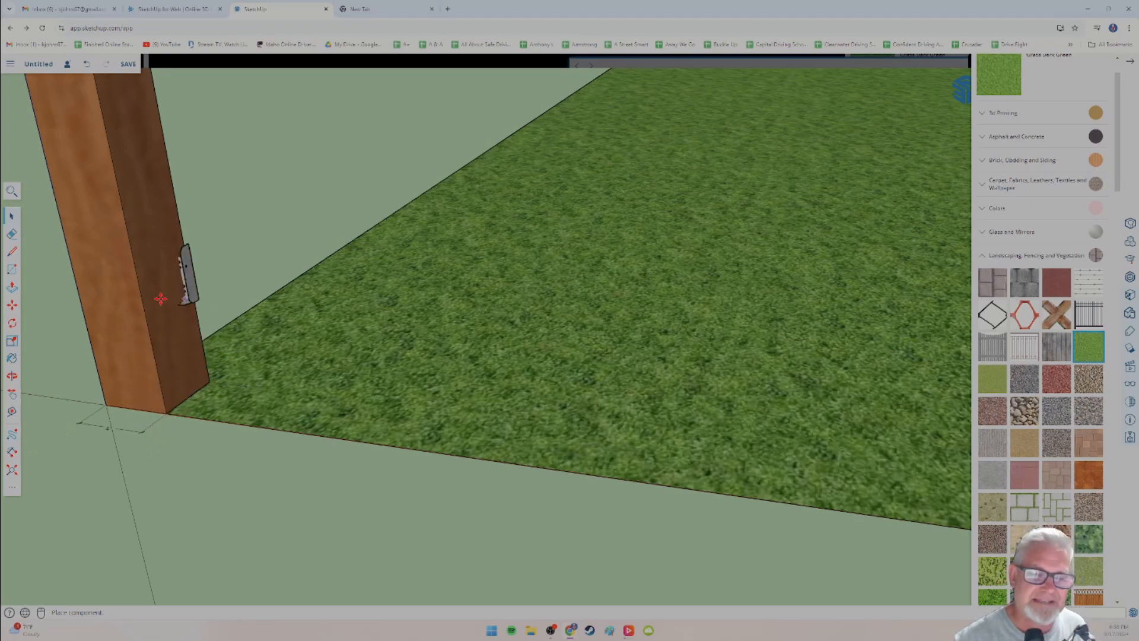
pyautogui.click(208, 379)
pyautogui.moveTo(208, 380); pyautogui.dragTo(139, 398, button='middle')
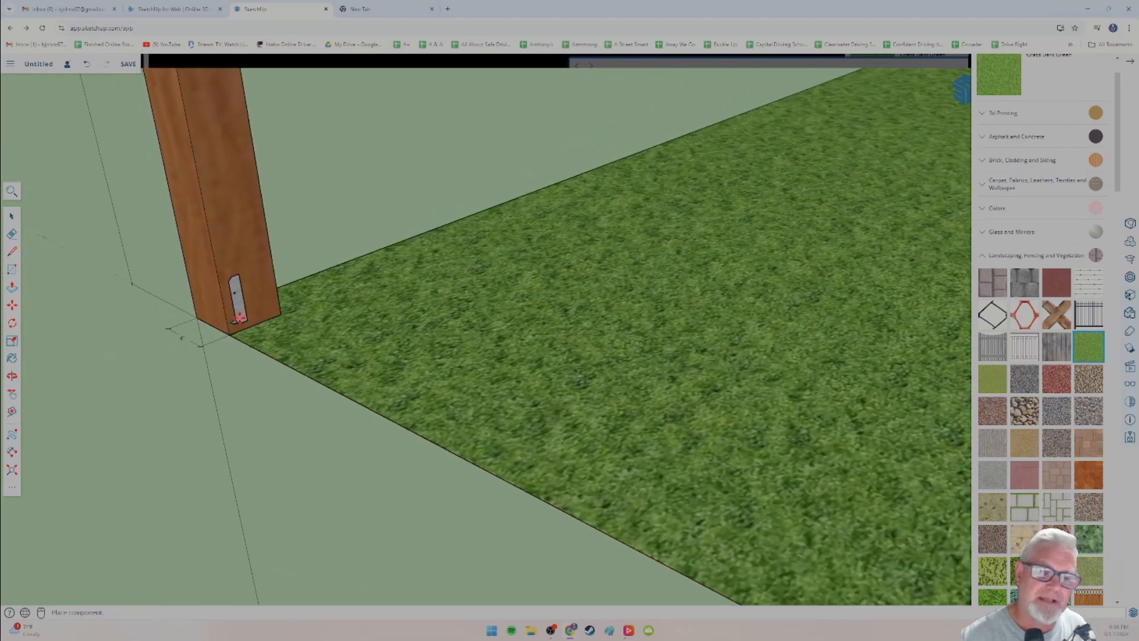
pyautogui.scroll(-2, 199, 347)
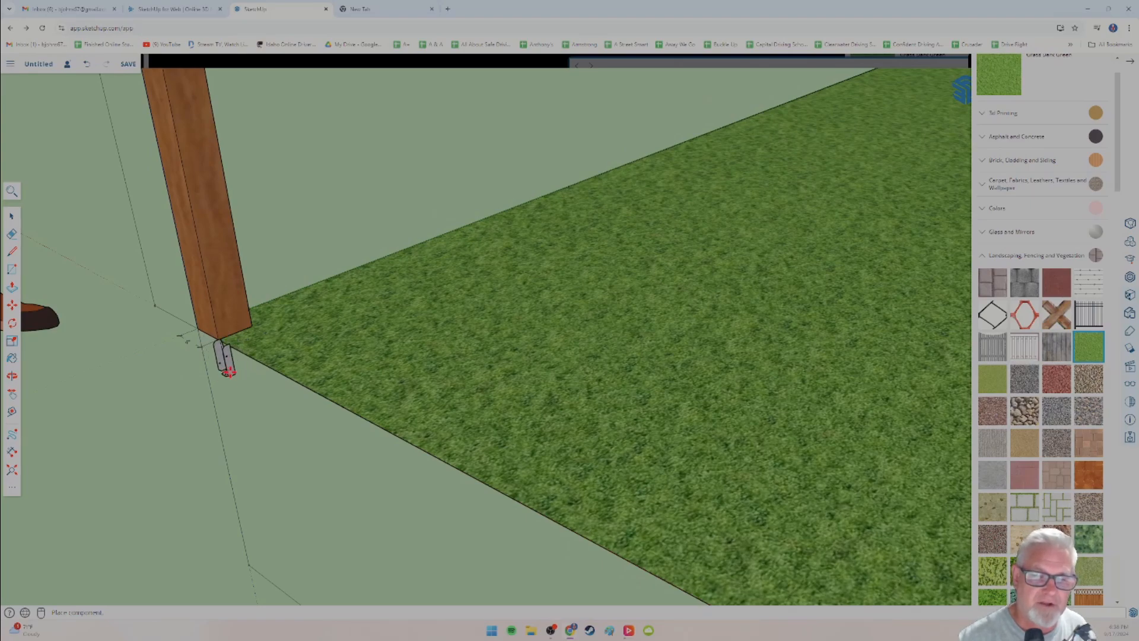
pyautogui.click(225, 365)
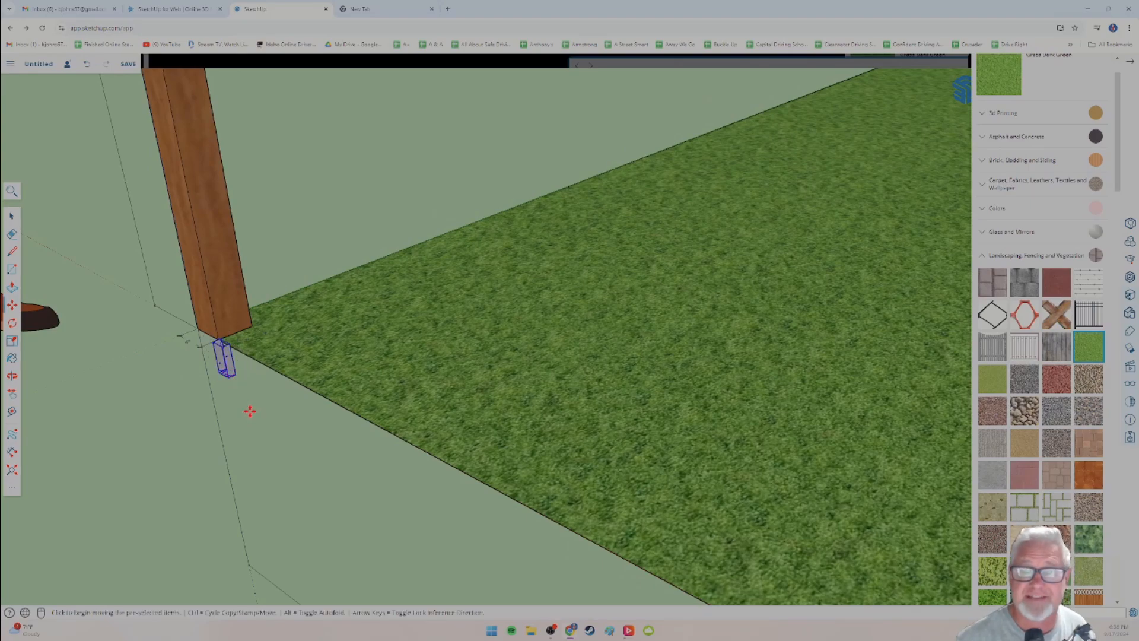
# Rotate the fence rail bracket about the vertical axis at its base so its back turns toward the corner post.
pyautogui.scroll(4, 246, 422)
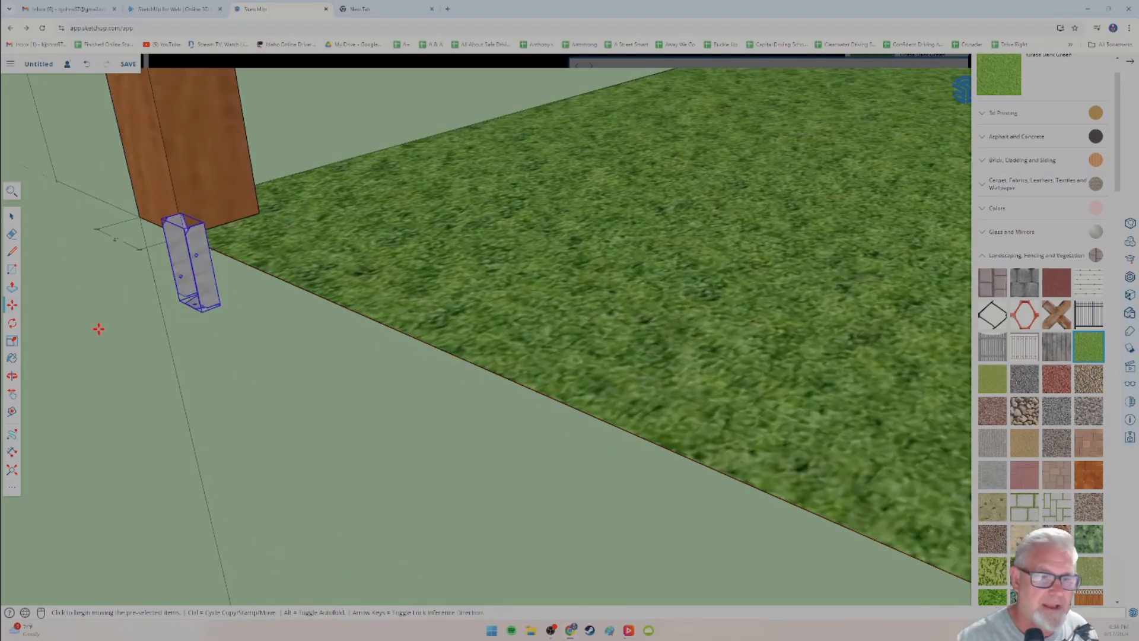
pyautogui.click(12, 324)
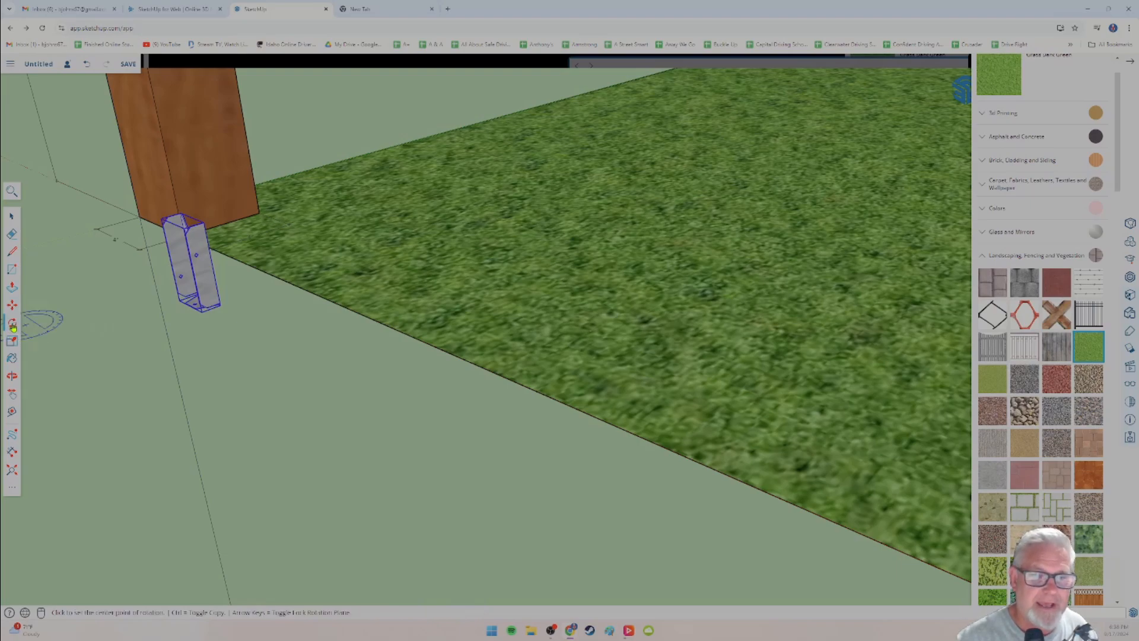
pyautogui.scroll(3, 199, 363)
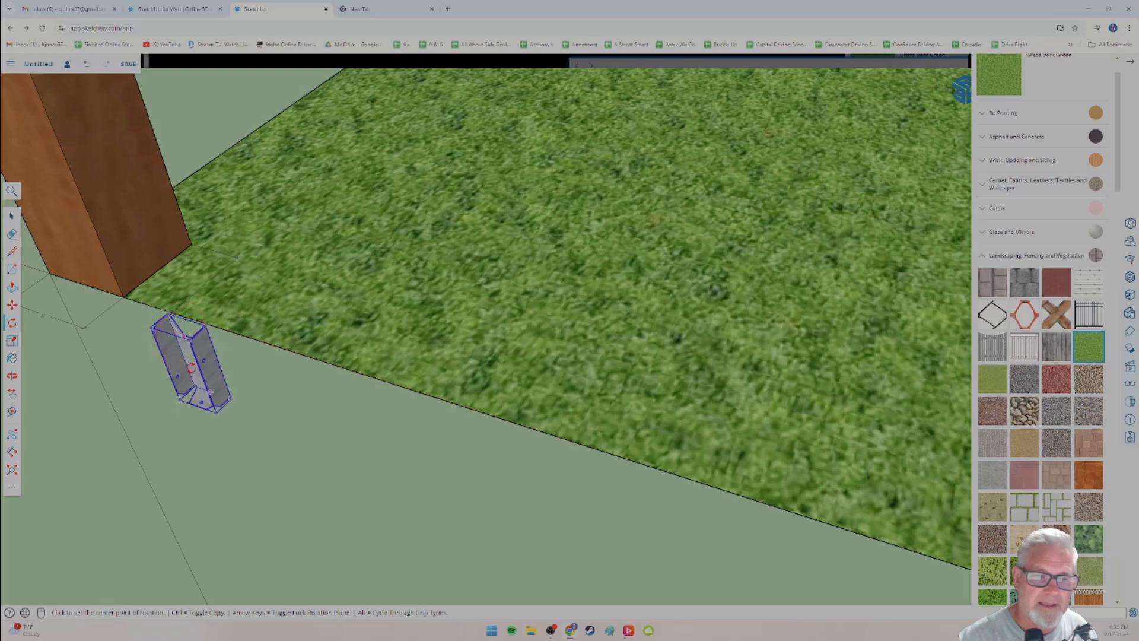
pyautogui.moveTo(204, 437); pyautogui.dragTo(288, 187, button='middle')
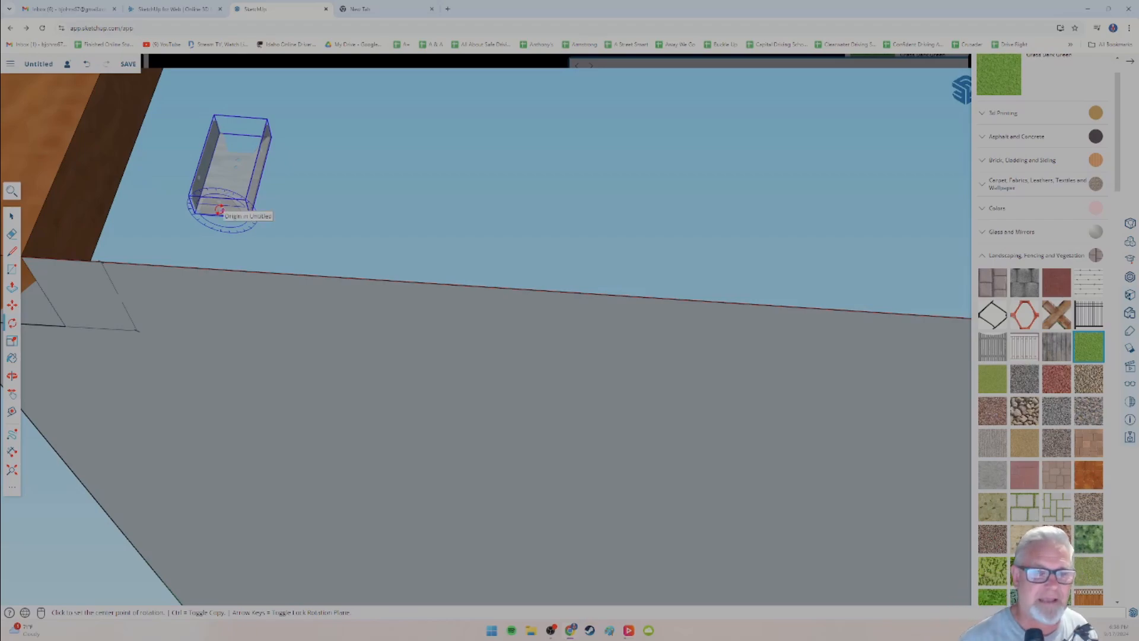
pyautogui.click(220, 208)
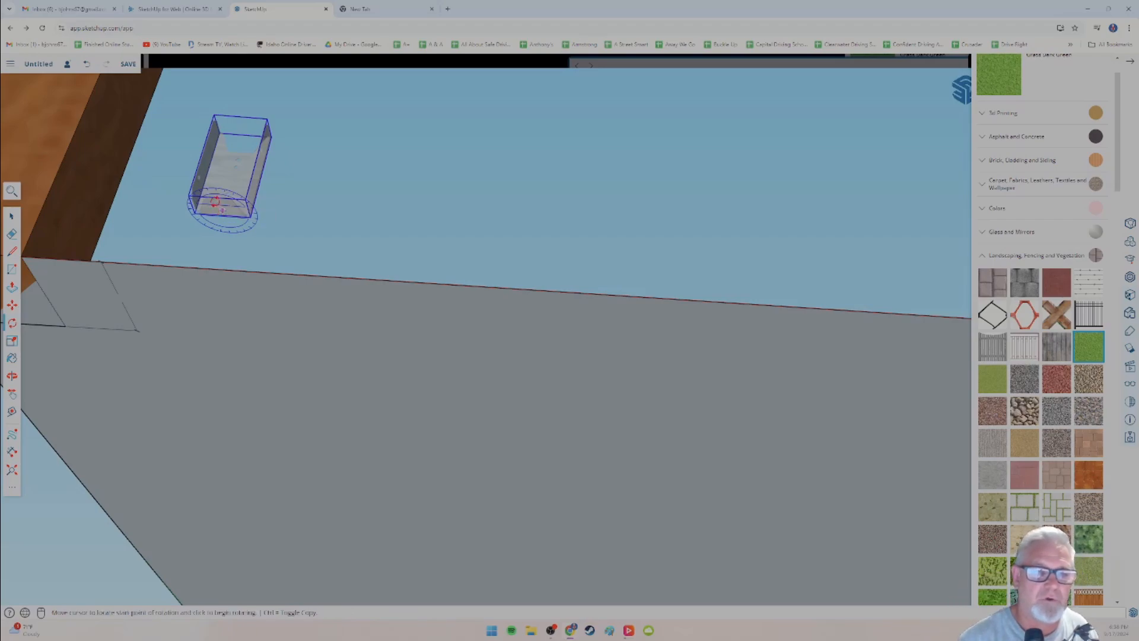
pyautogui.click(221, 209)
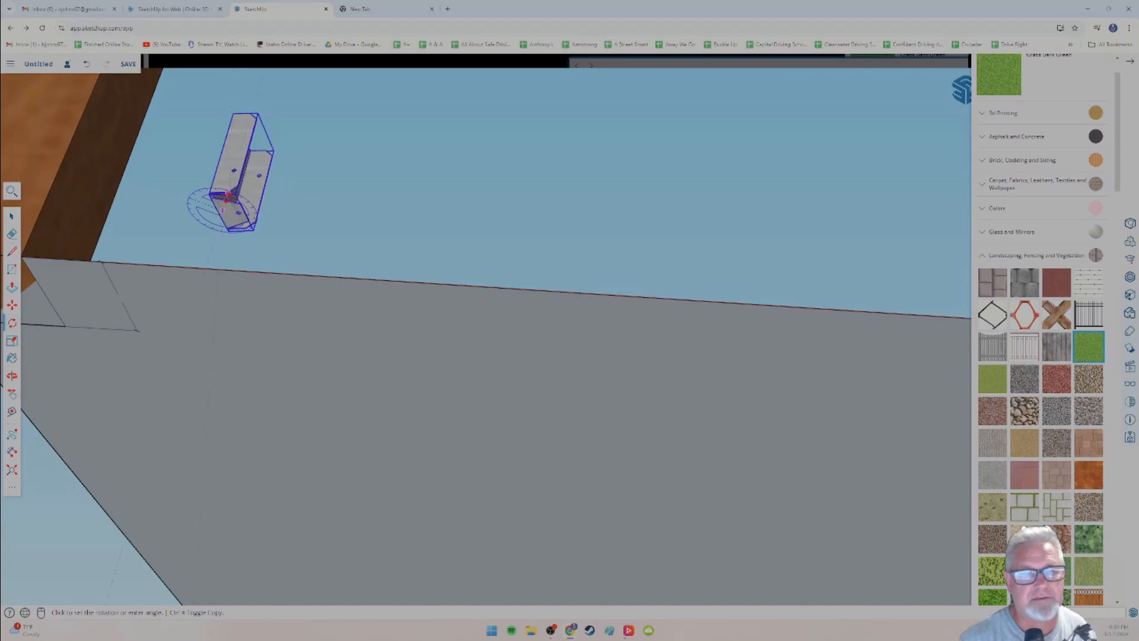
pyautogui.click(227, 196)
# Rotate the bracket slightly further about its base to line its back plate up with the post's side face.
pyautogui.moveTo(325, 214); pyautogui.dragTo(261, 478, button='middle')
pyautogui.scroll(5, 336, 450)
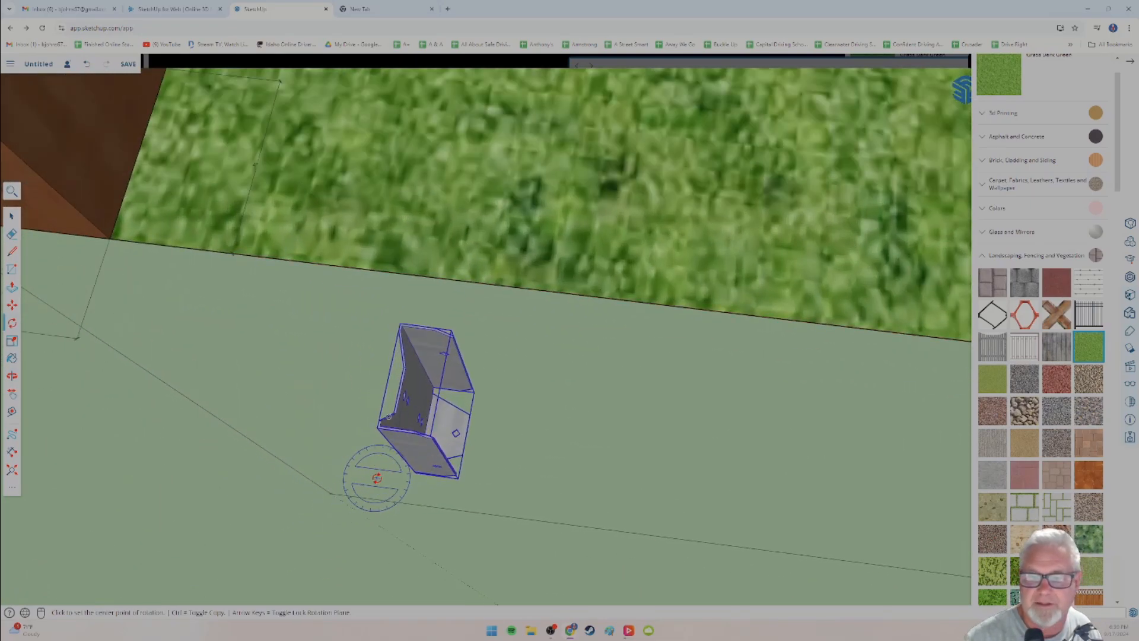
pyautogui.moveTo(377, 478); pyautogui.dragTo(459, 212, button='middle')
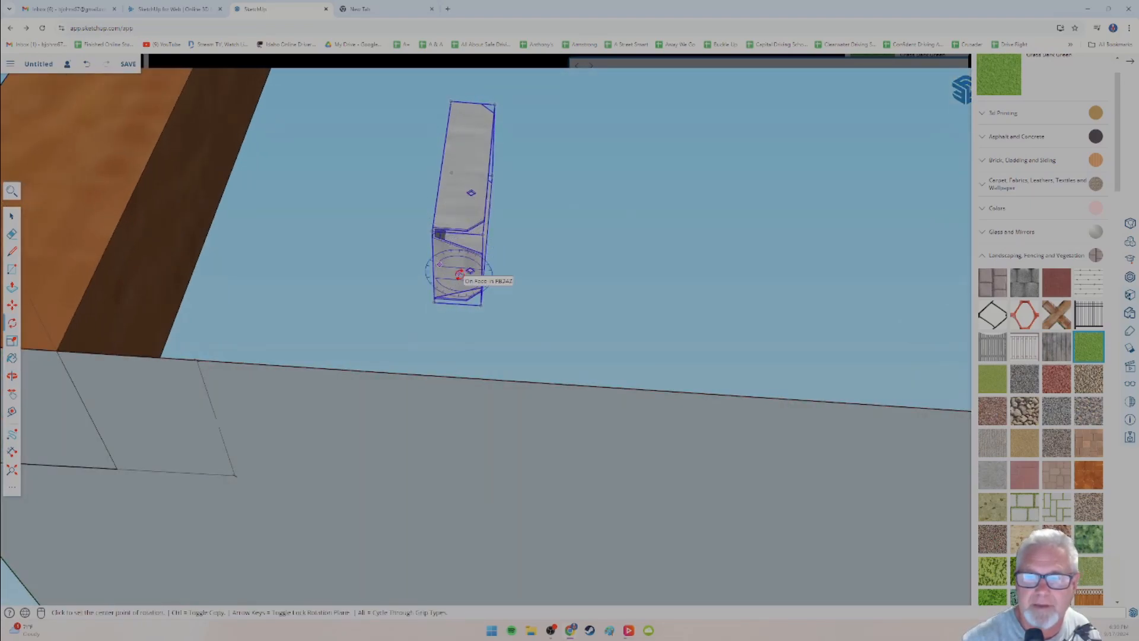
pyautogui.click(460, 274)
pyautogui.click(470, 273)
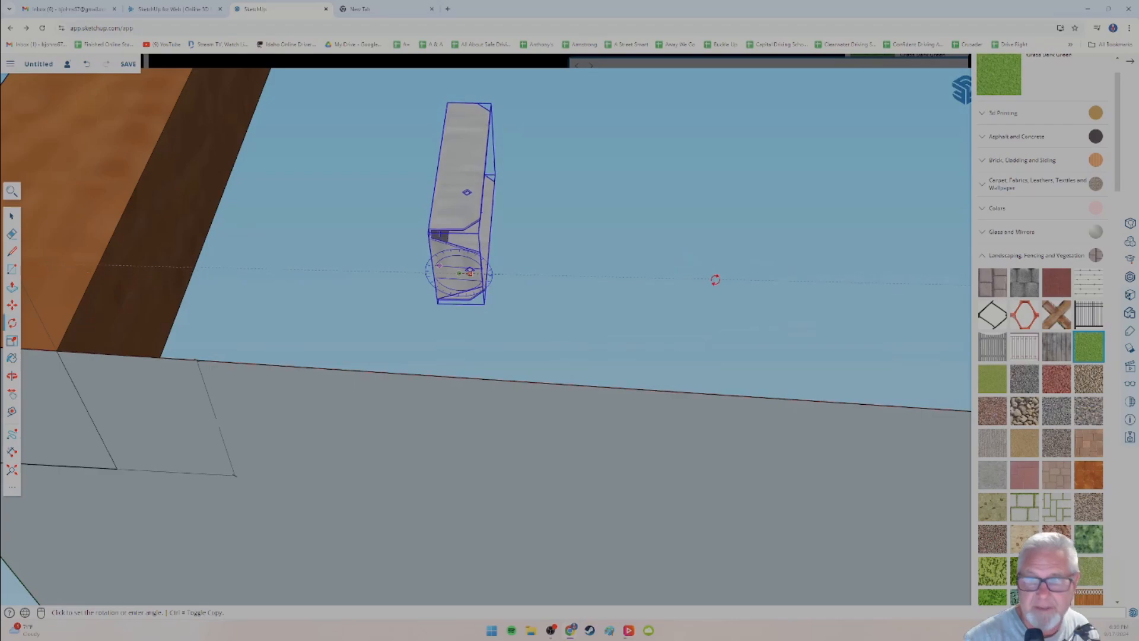
pyautogui.moveTo(605, 331); pyautogui.dragTo(433, 468, button='middle')
pyautogui.scroll(-4, 433, 469)
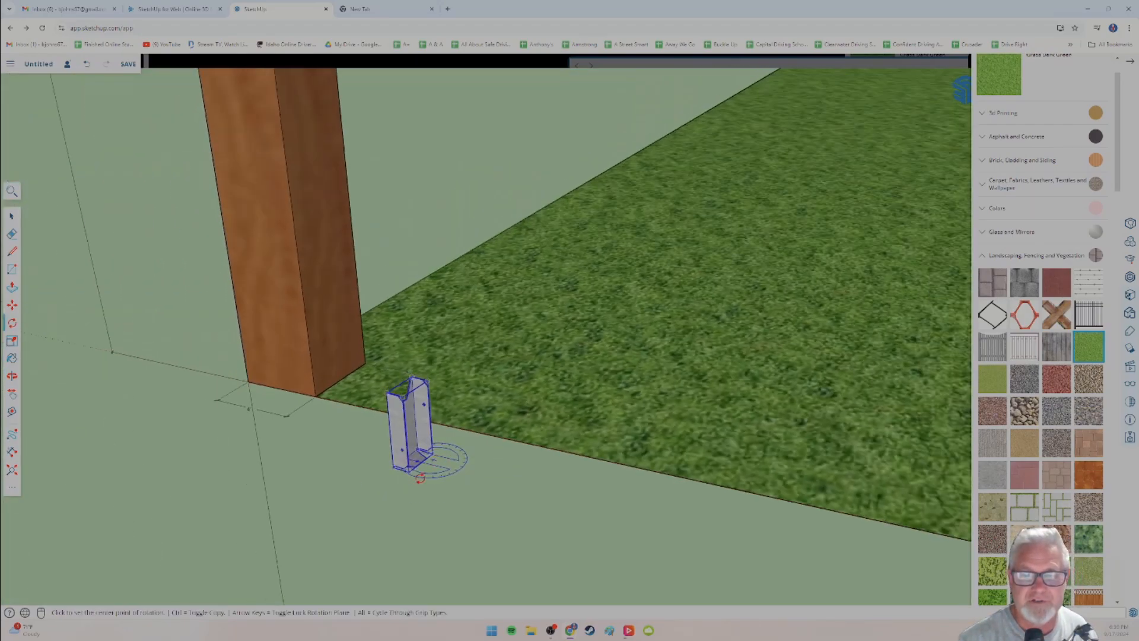
# Move the bracket from the ground onto the corner post's side face, a short distance above the post's base.
pyautogui.click(12, 306)
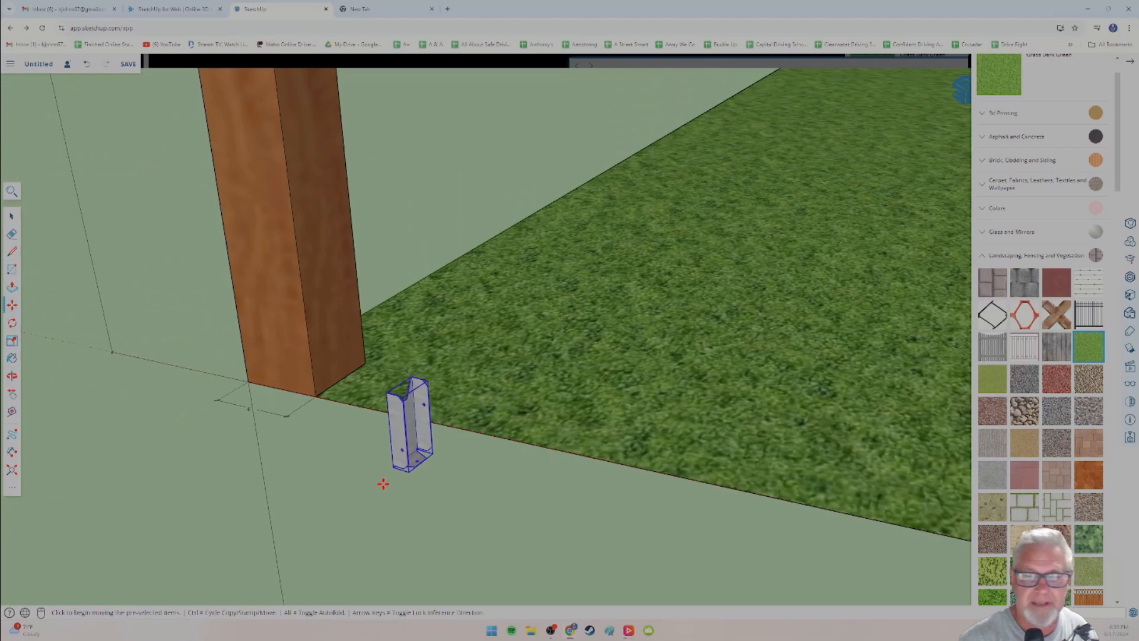
pyautogui.click(415, 437)
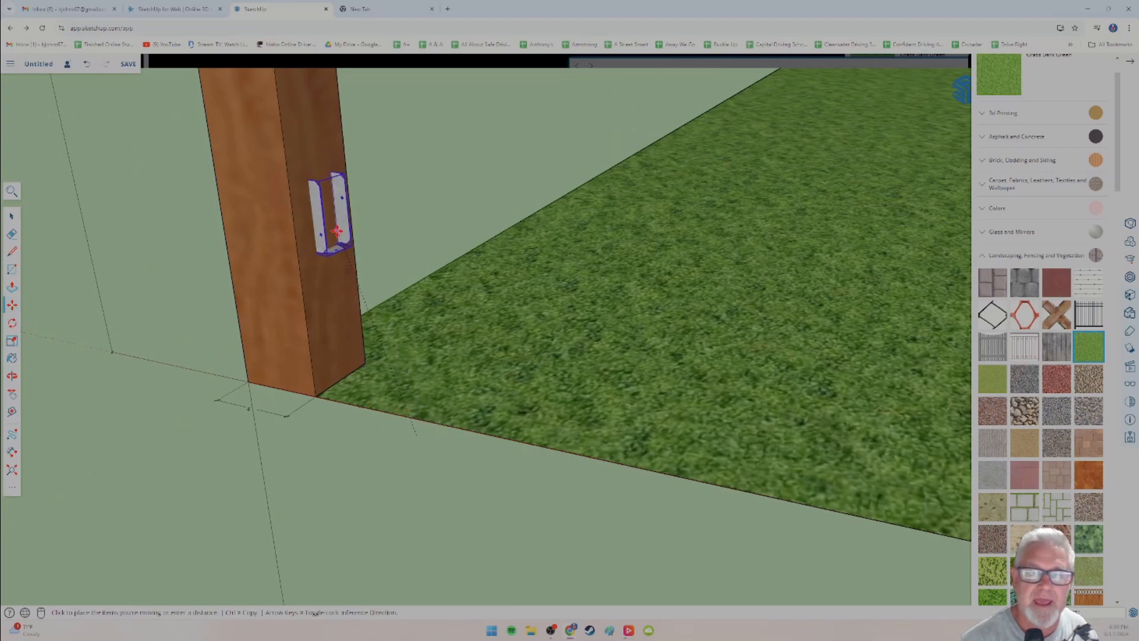
pyautogui.click(329, 242)
pyautogui.scroll(-2, 273, 282)
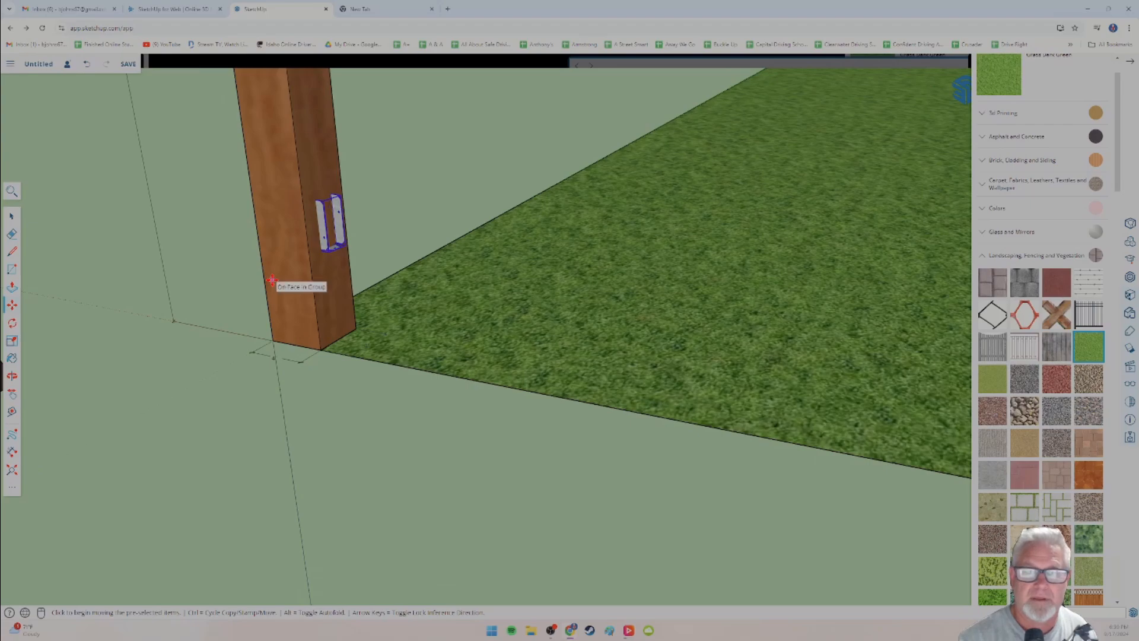
# Examine the bracket's fit and angle against the corner post's side face from above, below and the front.
pyautogui.moveTo(272, 281); pyautogui.dragTo(356, 333, button='middle')
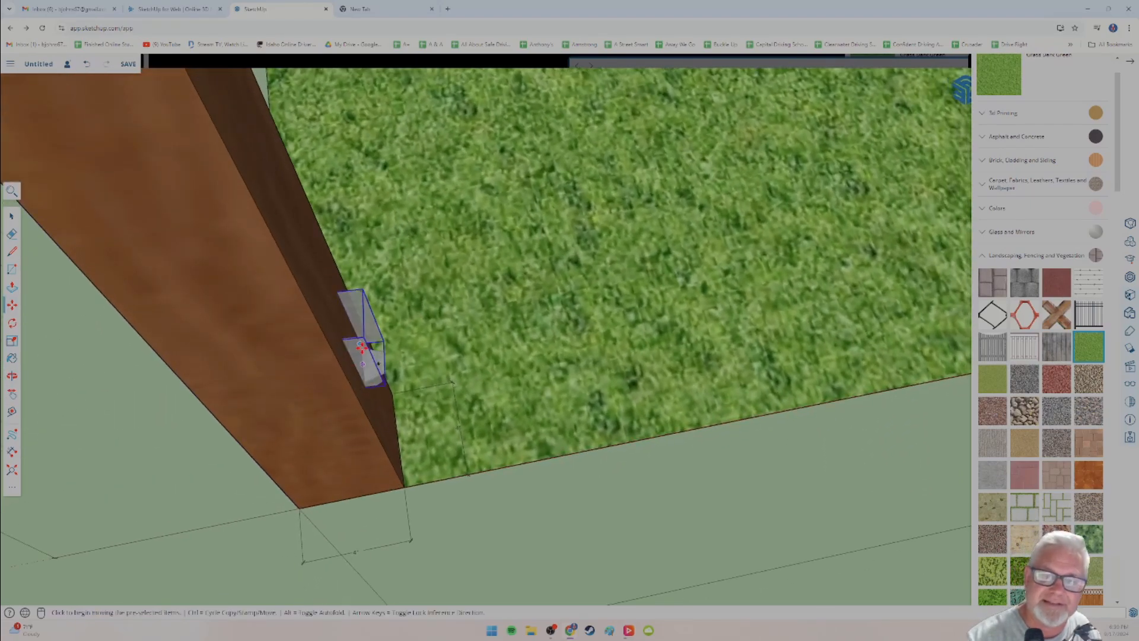
pyautogui.scroll(3, 361, 347)
pyautogui.scroll(1, 362, 347)
pyautogui.moveTo(398, 399); pyautogui.dragTo(474, 328, button='middle')
pyautogui.scroll(-2, 478, 321)
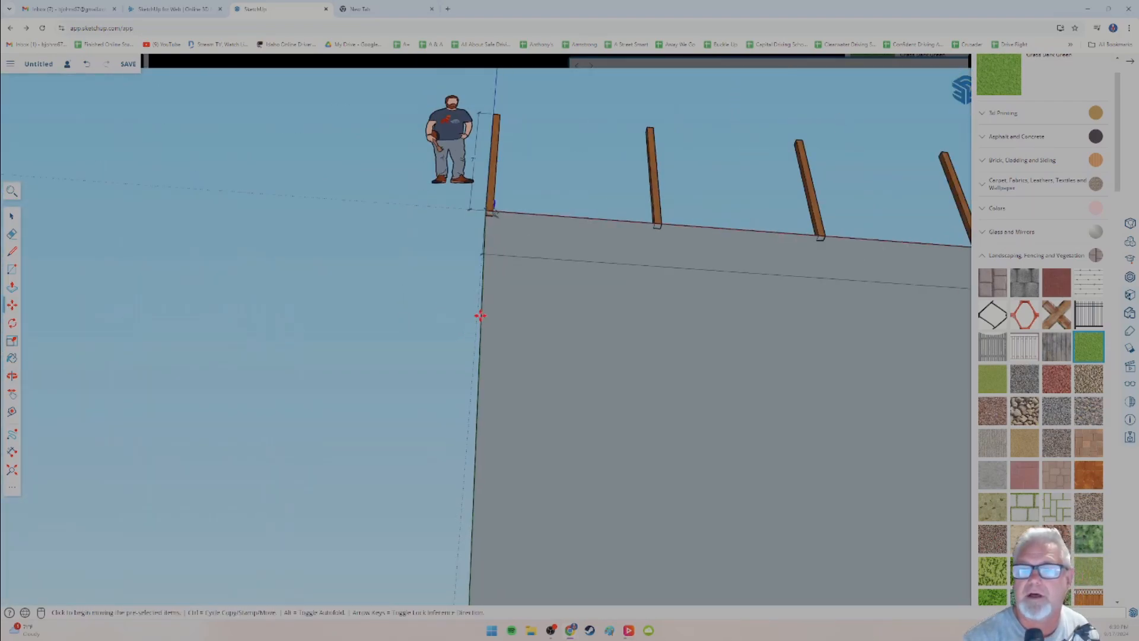
pyautogui.scroll(6, 514, 230)
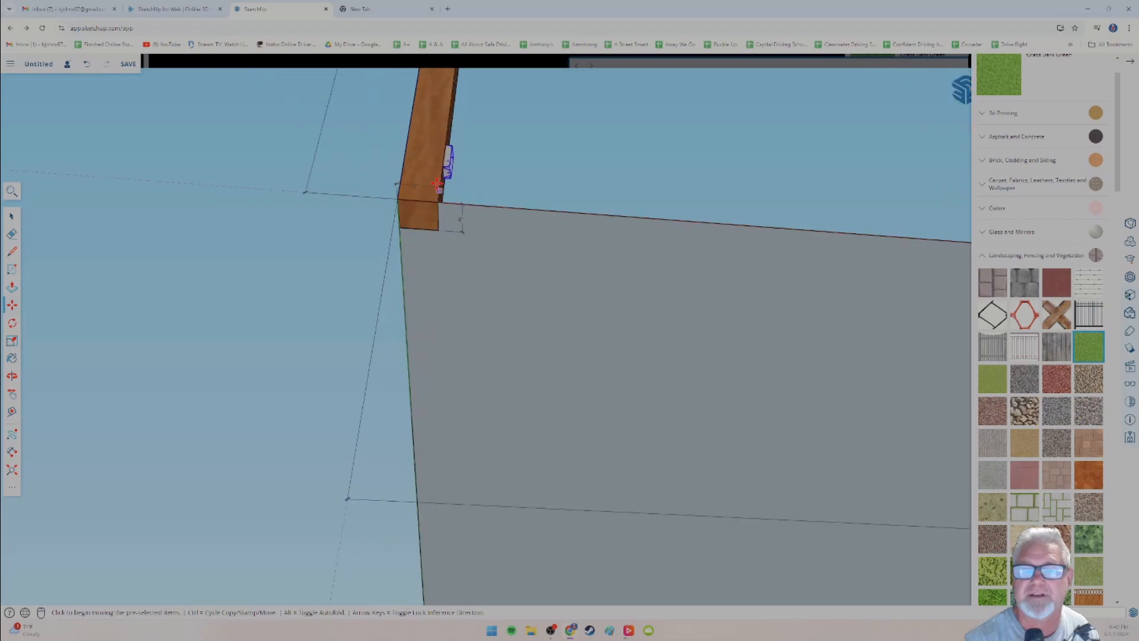
pyautogui.moveTo(470, 187); pyautogui.dragTo(476, 320, button='middle')
pyautogui.scroll(4, 454, 277)
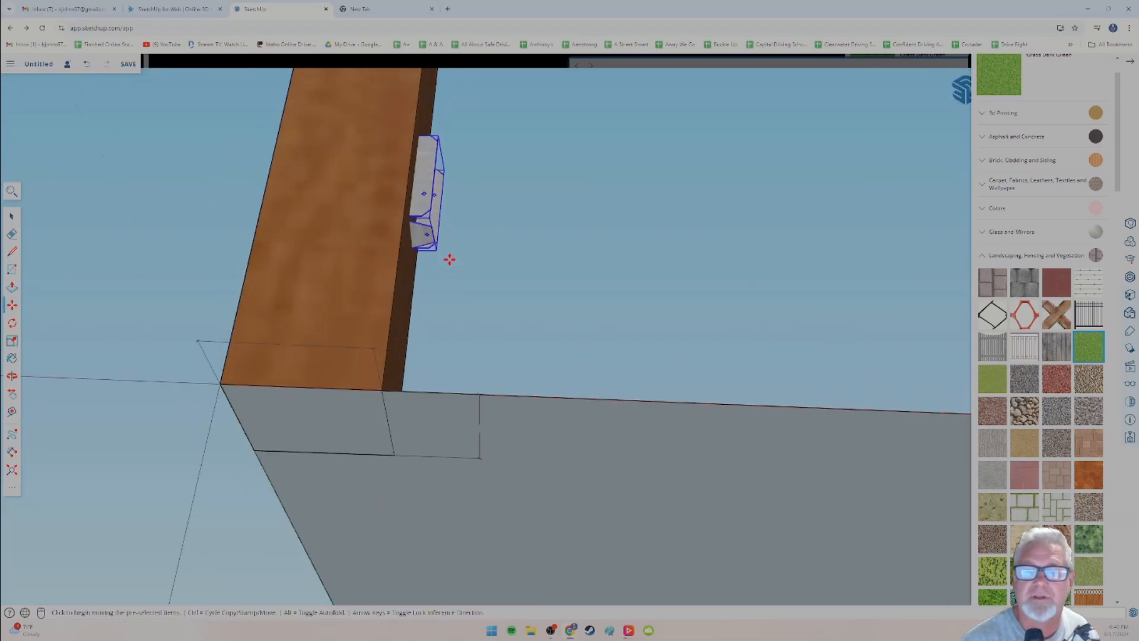
pyautogui.moveTo(450, 259); pyautogui.dragTo(424, 247, button='middle')
pyautogui.scroll(-6, 424, 247)
pyautogui.scroll(3, 379, 376)
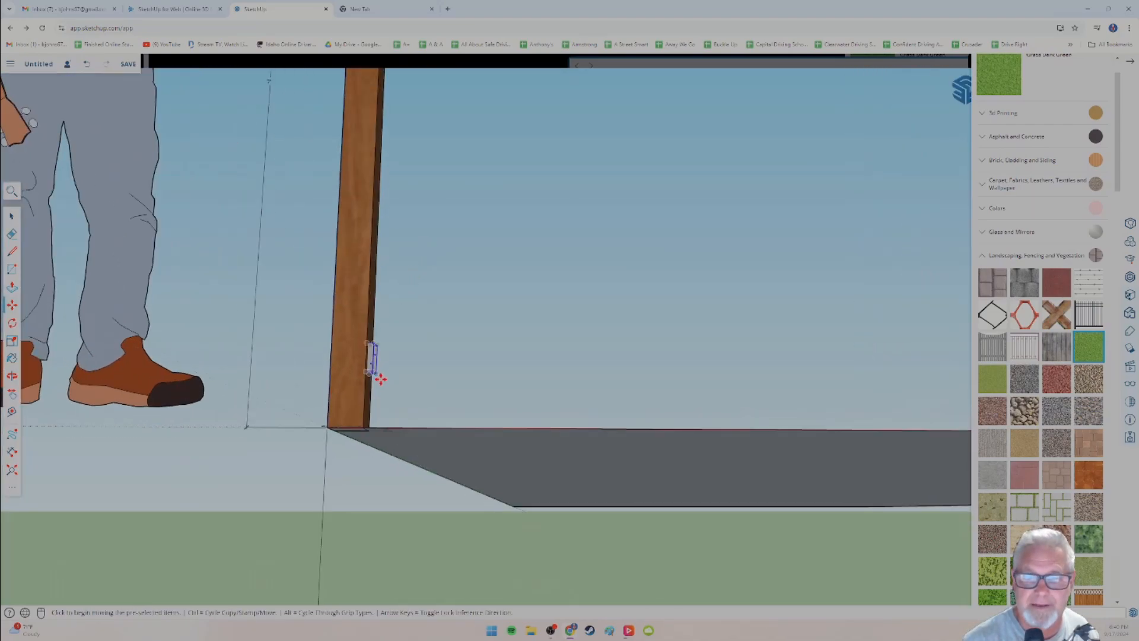
pyautogui.scroll(8, 379, 376)
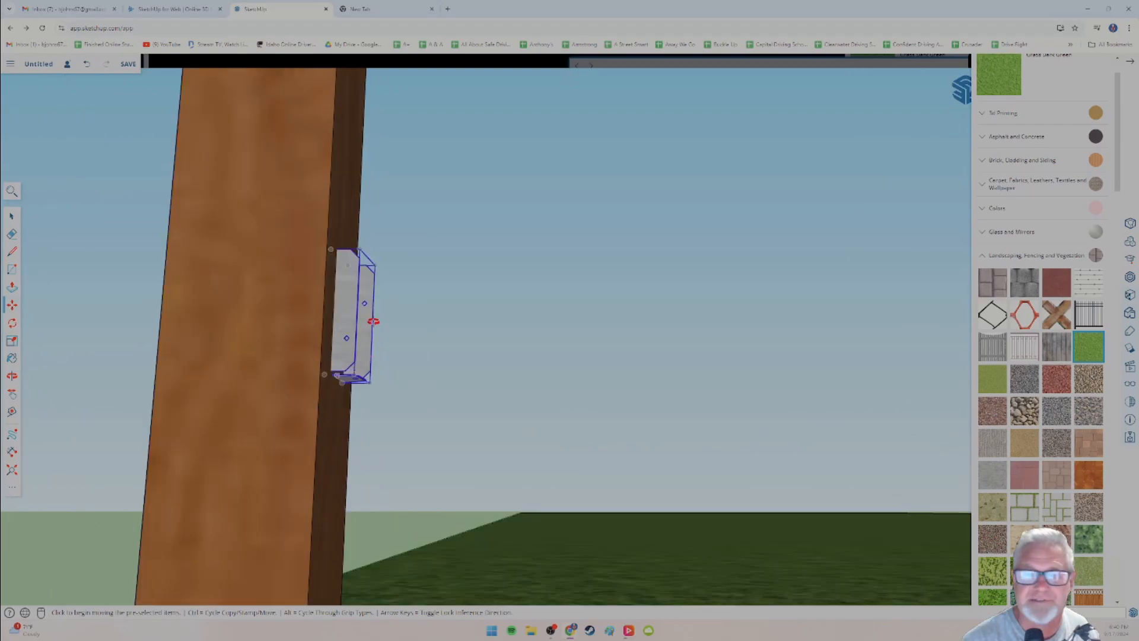
pyautogui.moveTo(373, 322)
pyautogui.mouseDown(button='middle')
pyautogui.moveTo(372, 350)
pyautogui.moveTo(372, 310)
pyautogui.mouseUp(button='middle')
pyautogui.scroll(3, 350, 396)
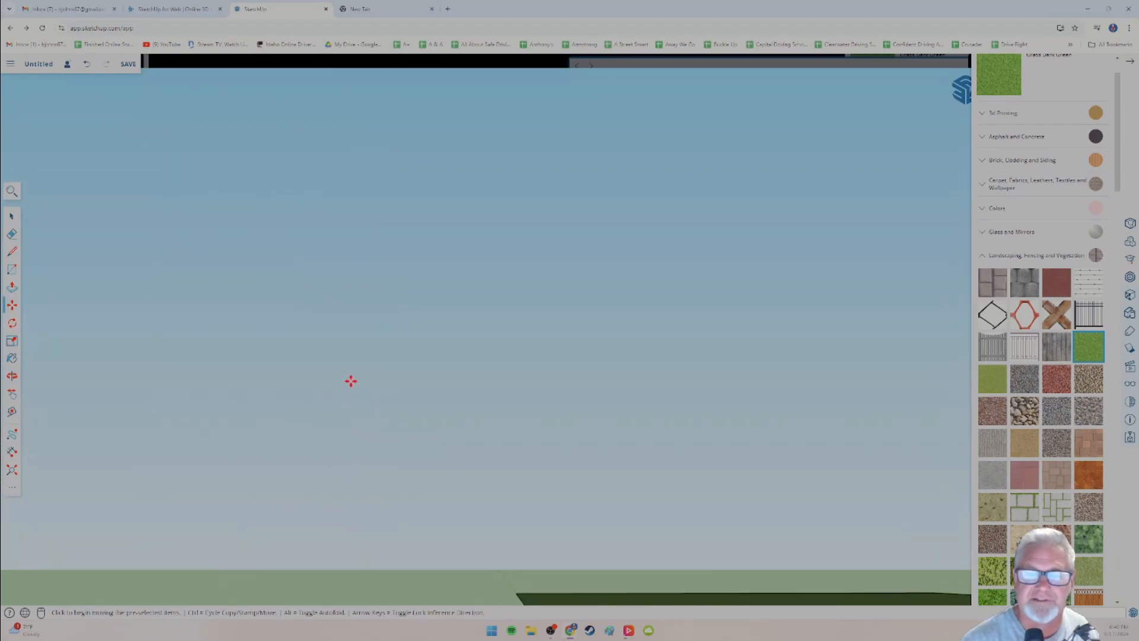
pyautogui.scroll(-6, 350, 381)
pyautogui.scroll(6, 349, 367)
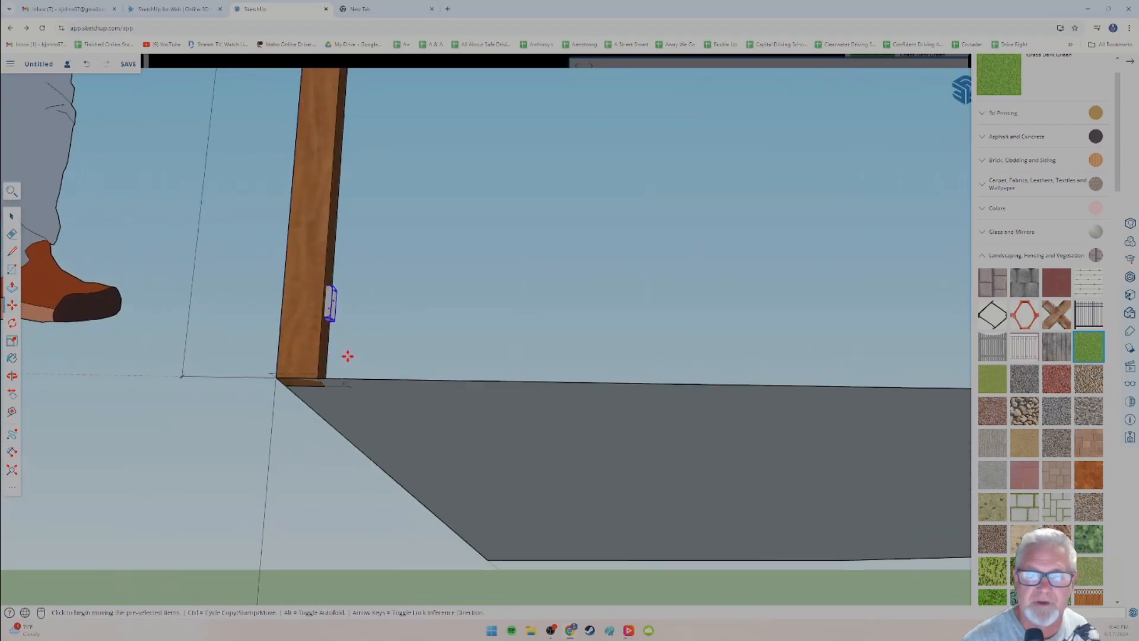
pyautogui.scroll(5, 347, 356)
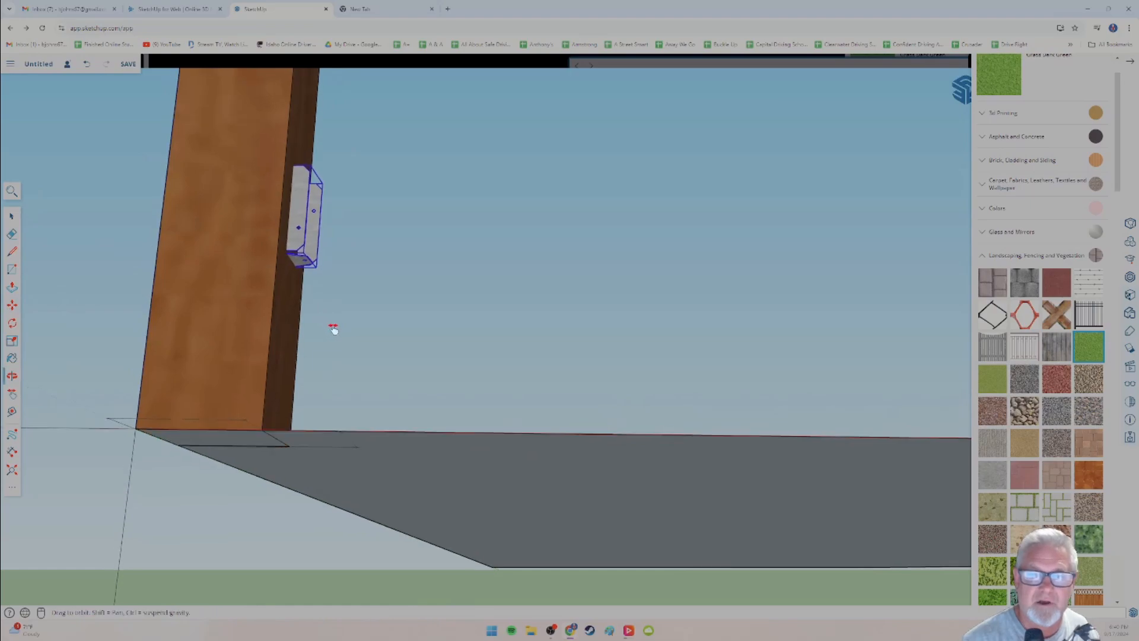
pyautogui.keyDown('shift'); pyautogui.moveTo(334, 329); pyautogui.dragTo(351, 355, button='middle'); pyautogui.keyUp('shift')
pyautogui.scroll(3, 349, 350)
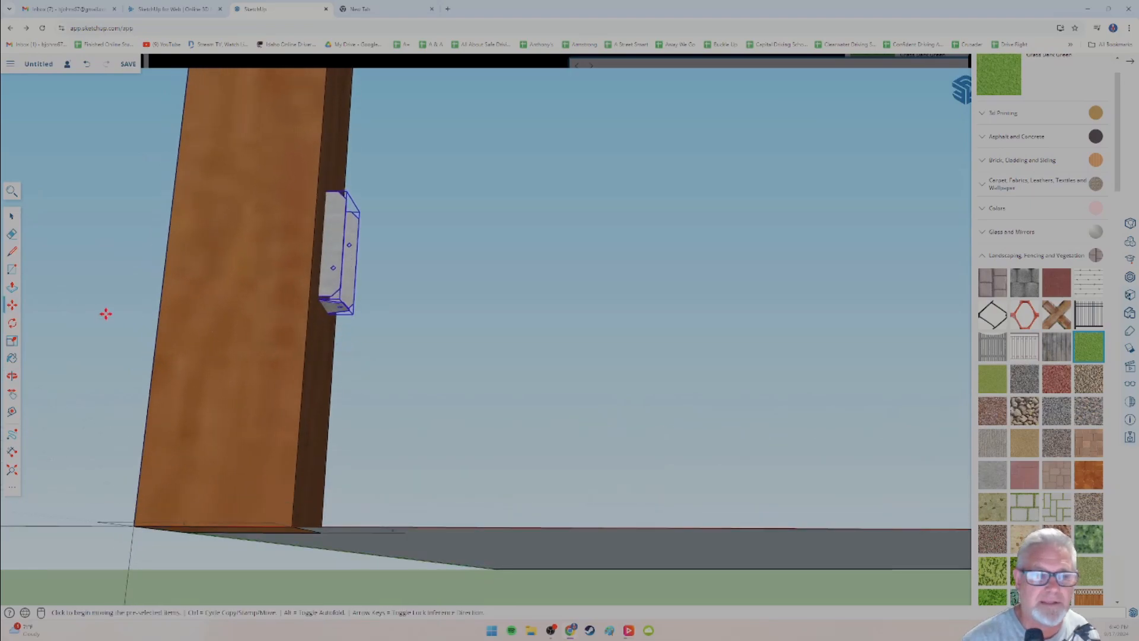
# Rotate the mounted bracket about the vertical axis at its bottom flange to adjust its angle against the post.
pyautogui.click(12, 323)
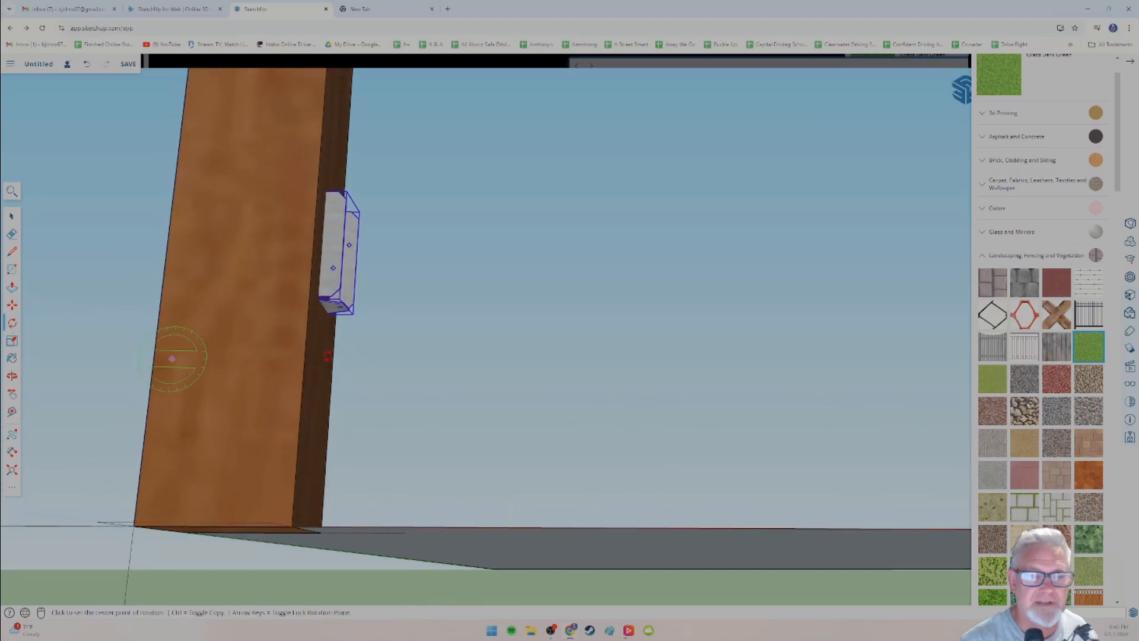
pyautogui.click(341, 307)
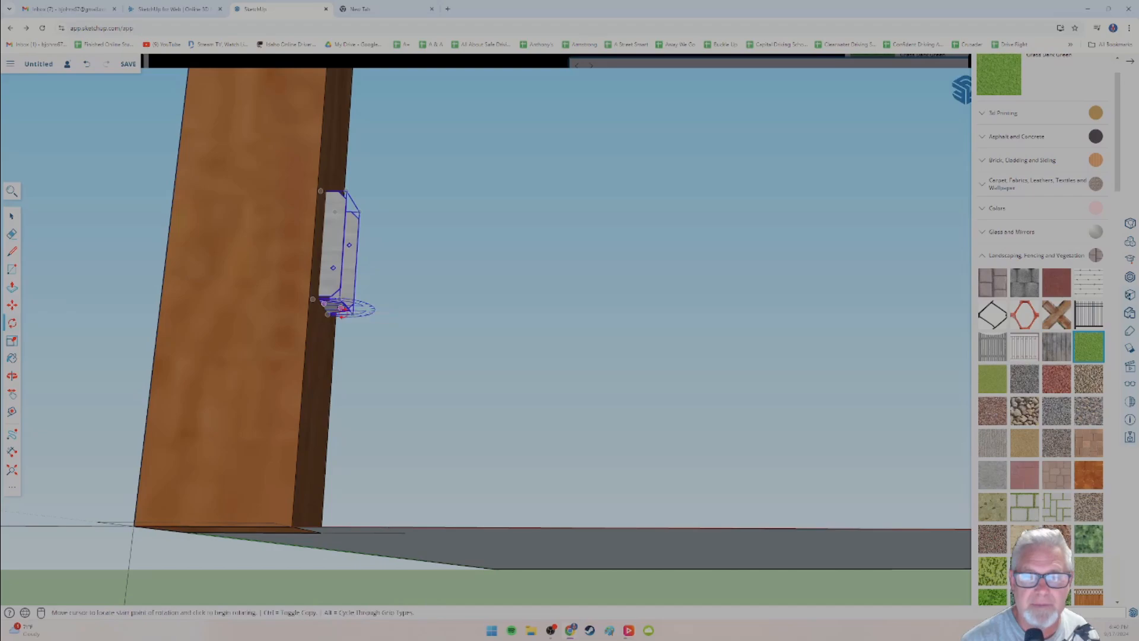
pyautogui.click(349, 310)
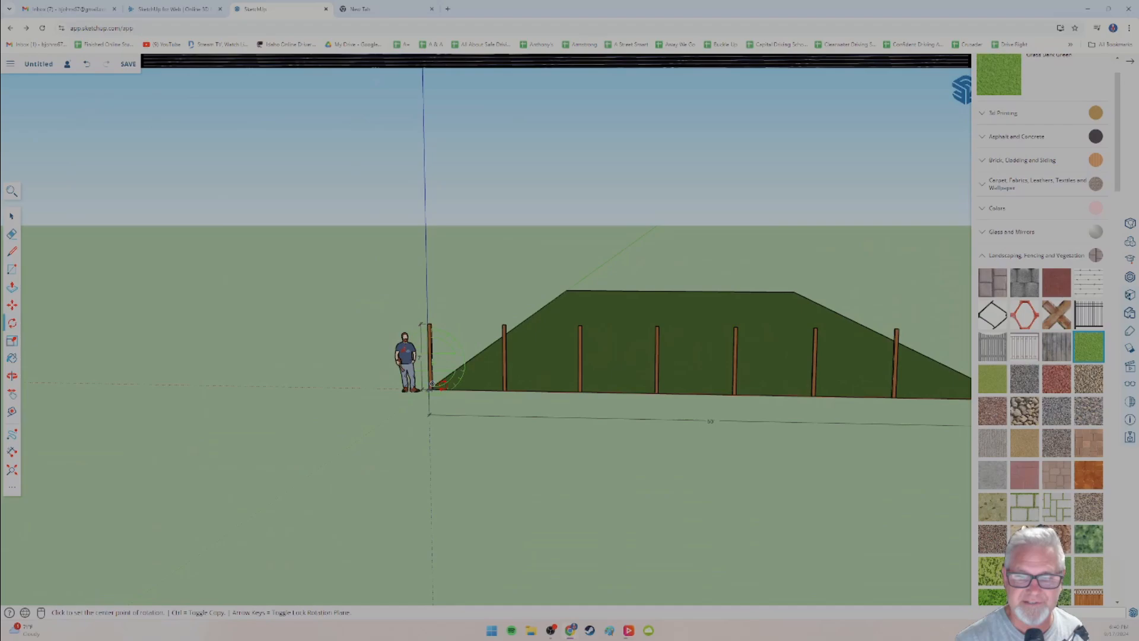
# Rotate the bracket about the vertical axis at its top edge until its back plate faces the post and its channel opens along the fence line.
pyautogui.scroll(10, 410, 433)
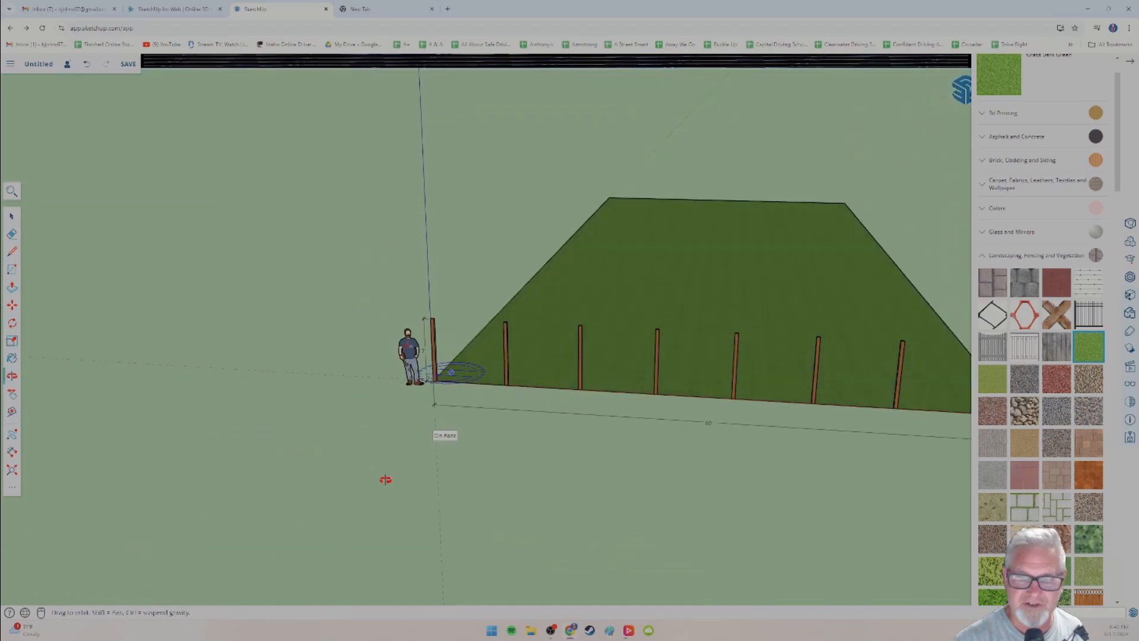
pyautogui.moveTo(452, 301); pyautogui.dragTo(458, 386, button='middle')
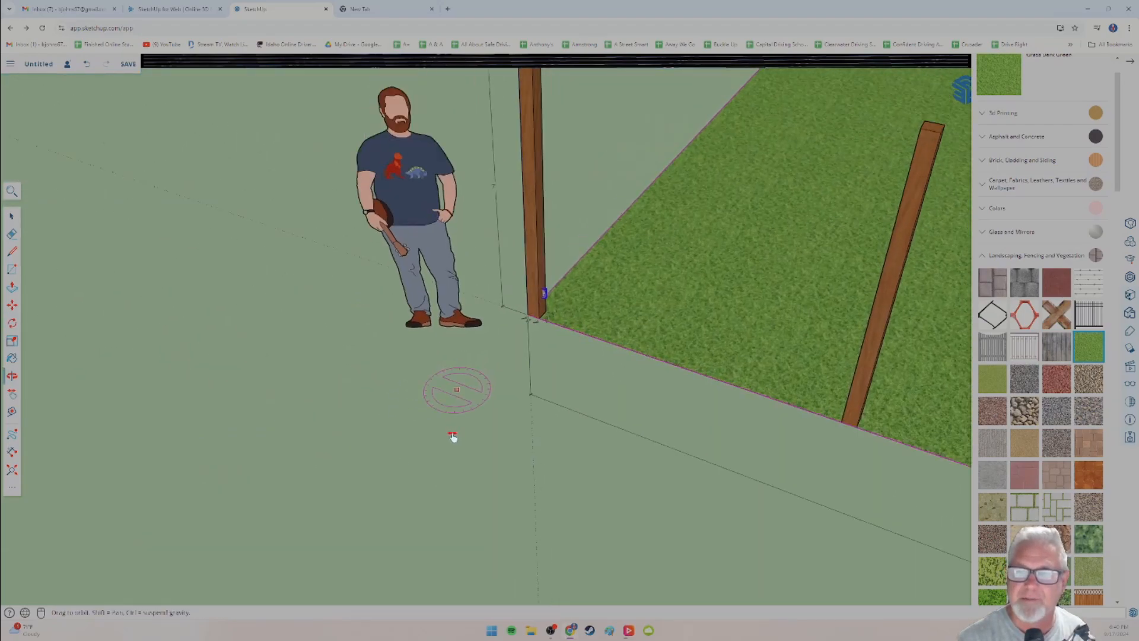
pyautogui.scroll(8, 530, 399)
pyautogui.scroll(8, 545, 398)
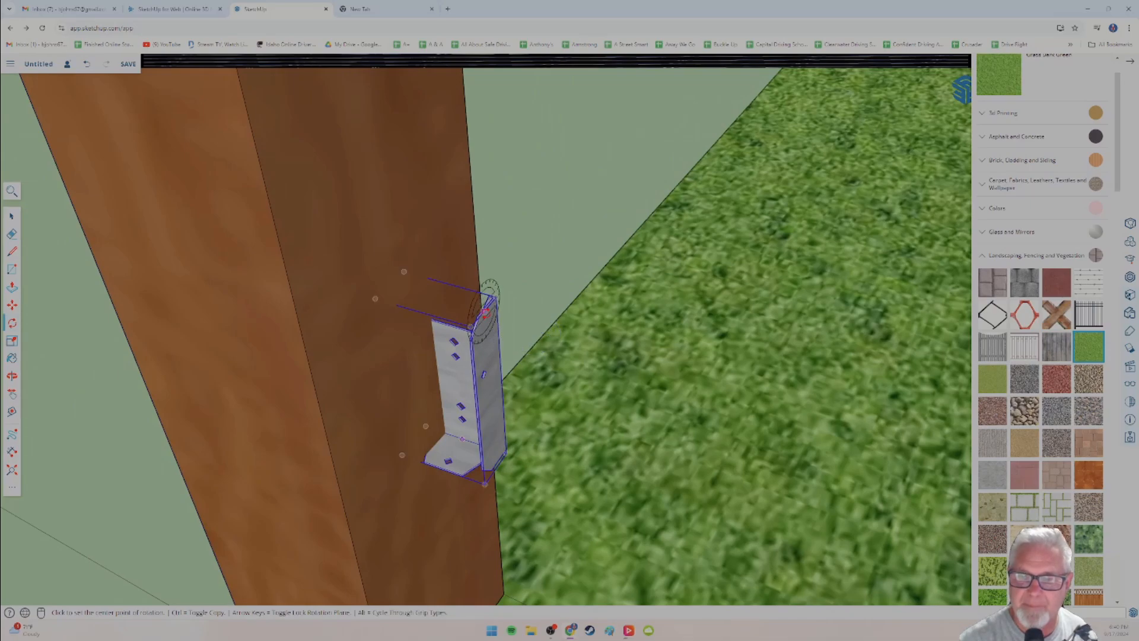
pyautogui.scroll(5, 487, 308)
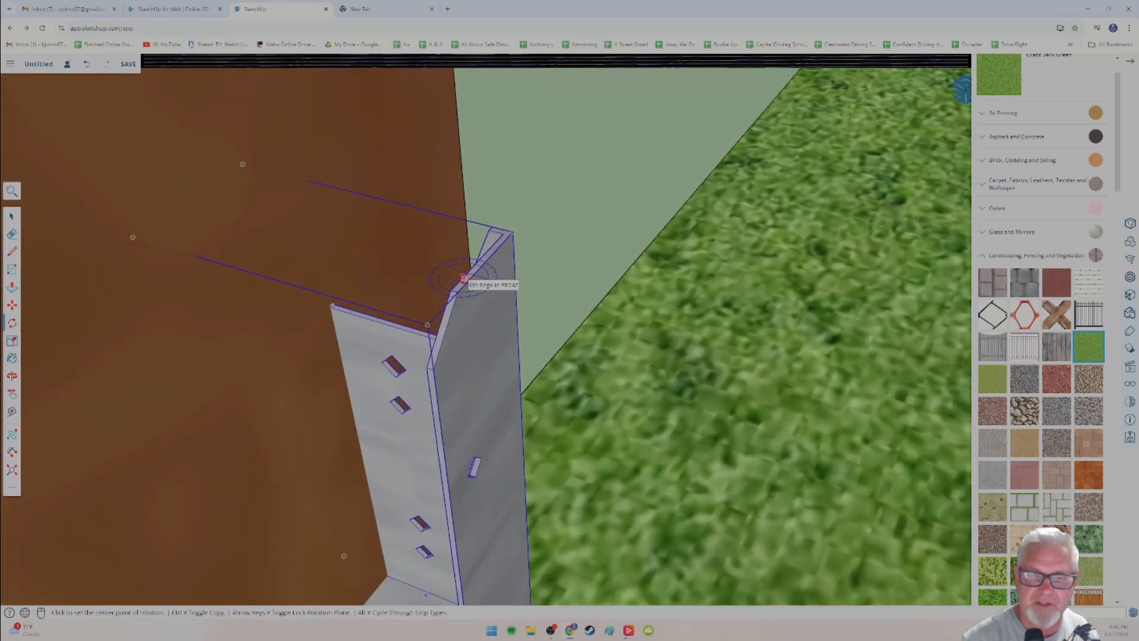
pyautogui.click(464, 277)
pyautogui.click(491, 256)
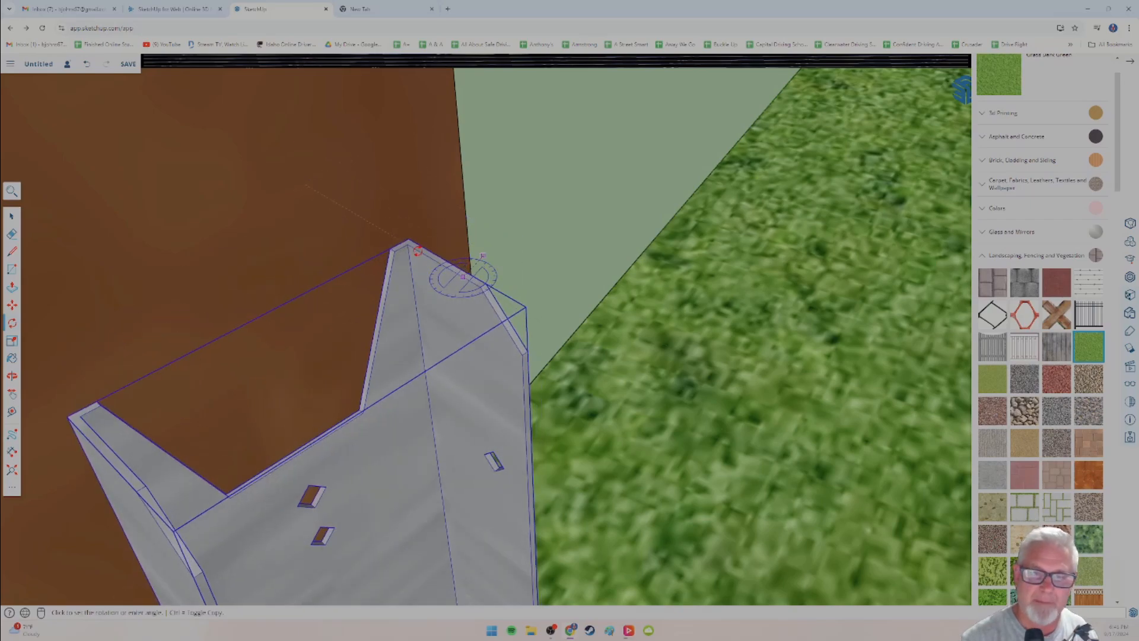
pyautogui.click(414, 257)
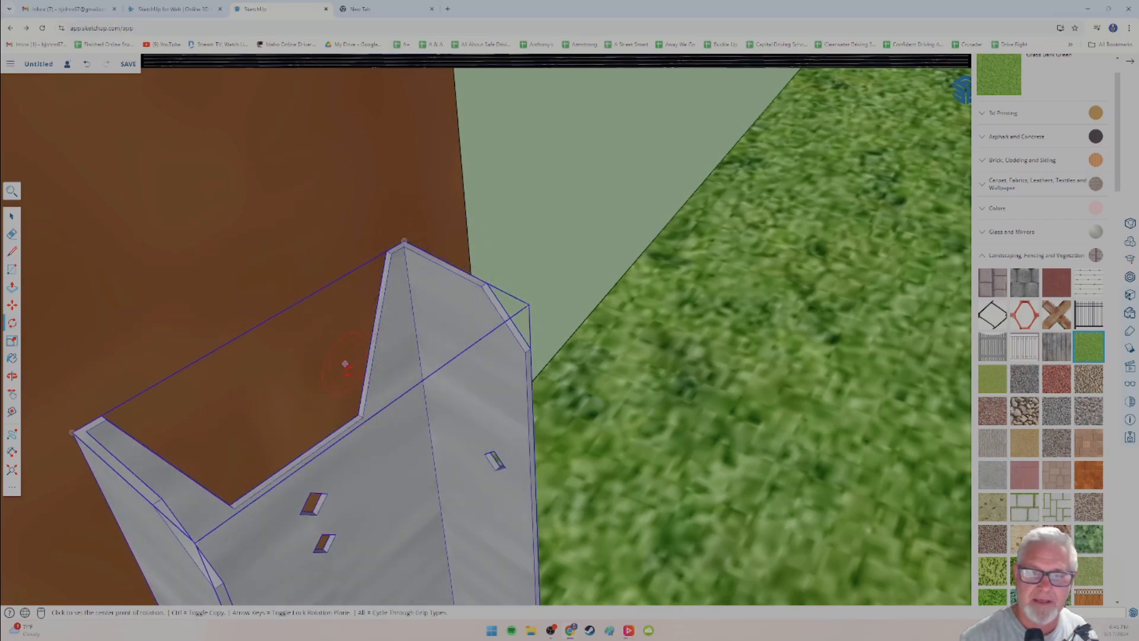
# Fine-tune the bracket's rotation about the vertical axis at its front flange's top edge to square its back plate with the post's side face.
pyautogui.moveTo(343, 364); pyautogui.dragTo(414, 322, button='middle')
pyautogui.scroll(-5, 414, 322)
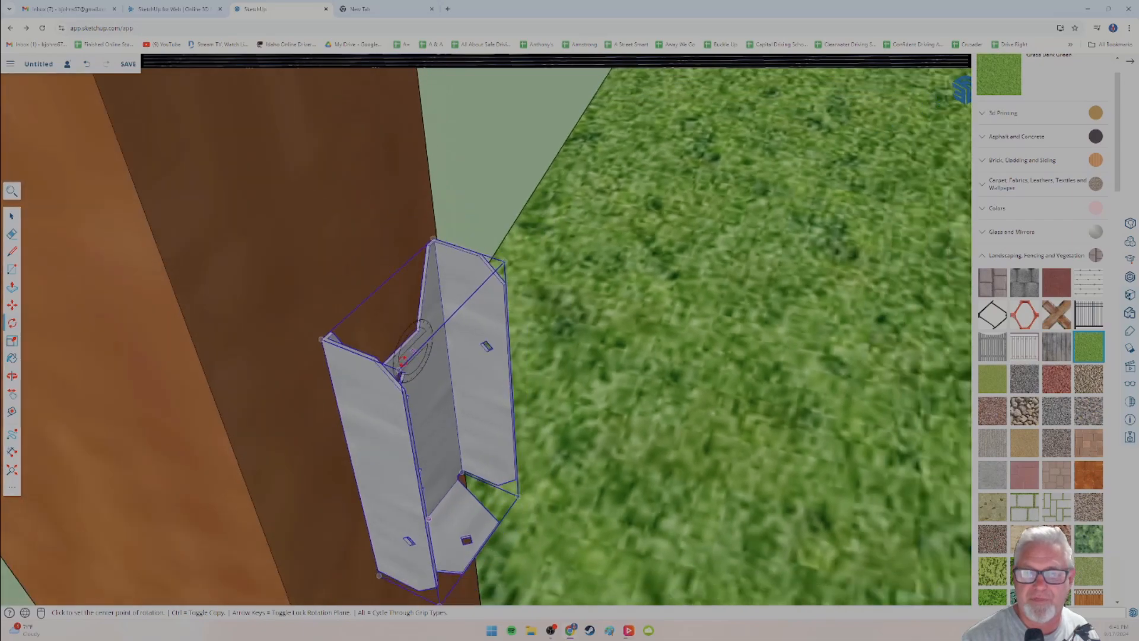
pyautogui.moveTo(399, 369); pyautogui.dragTo(465, 470, button='middle')
pyautogui.scroll(3, 504, 498)
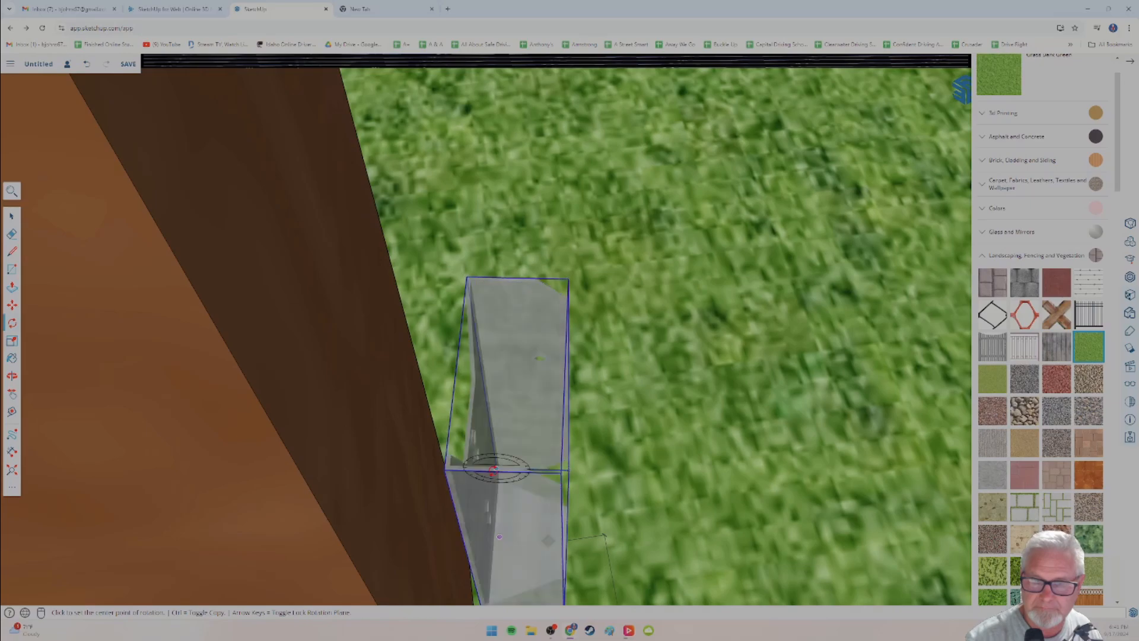
pyautogui.scroll(2, 490, 486)
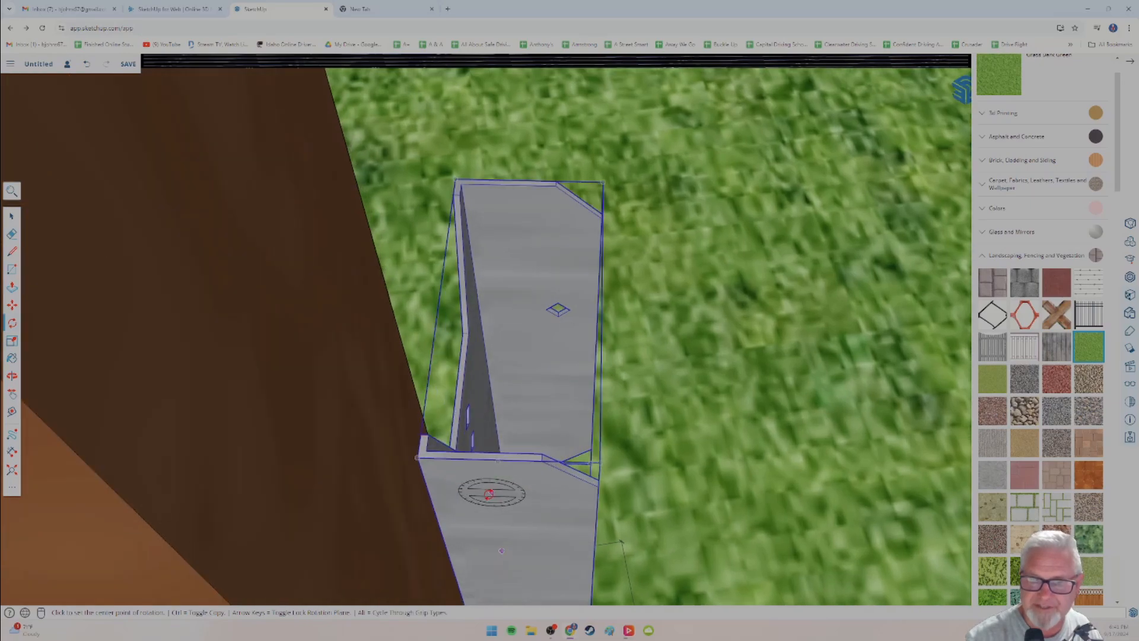
pyautogui.click(480, 459)
pyautogui.click(504, 455)
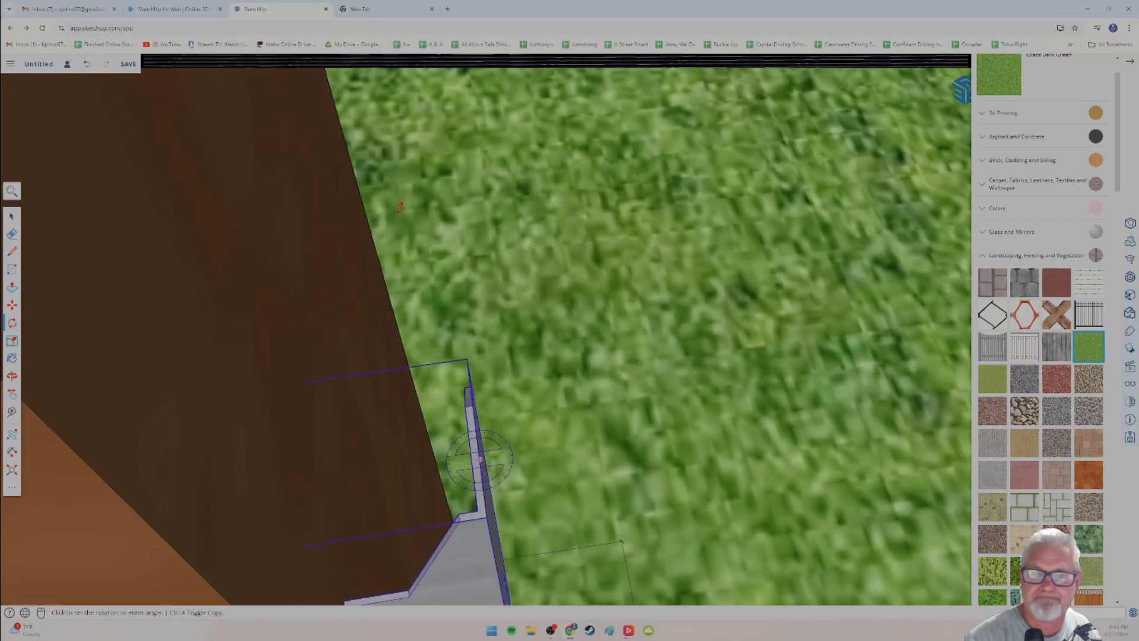
pyautogui.click(724, 393)
pyautogui.scroll(-4, 666, 433)
pyautogui.moveTo(666, 435); pyautogui.dragTo(603, 444, button='middle')
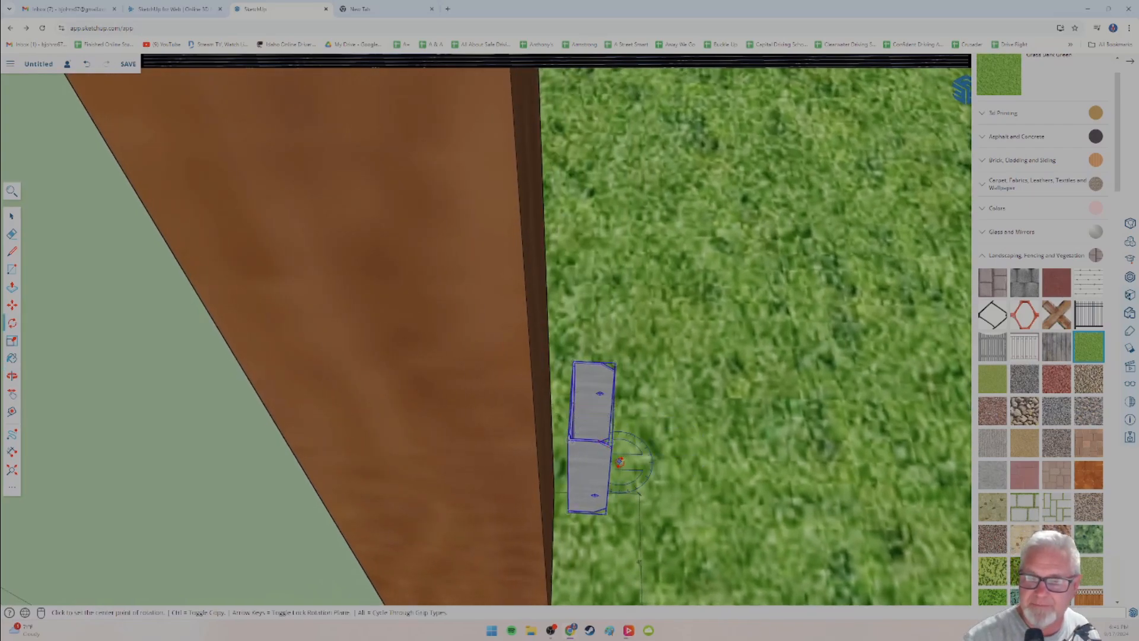
# Examine the bracket's alignment and height on the corner post from close up and from the full fence line.
pyautogui.scroll(3, 620, 460)
pyautogui.scroll(-3, 619, 460)
pyautogui.moveTo(620, 460); pyautogui.dragTo(518, 453, button='middle')
pyautogui.scroll(3, 518, 452)
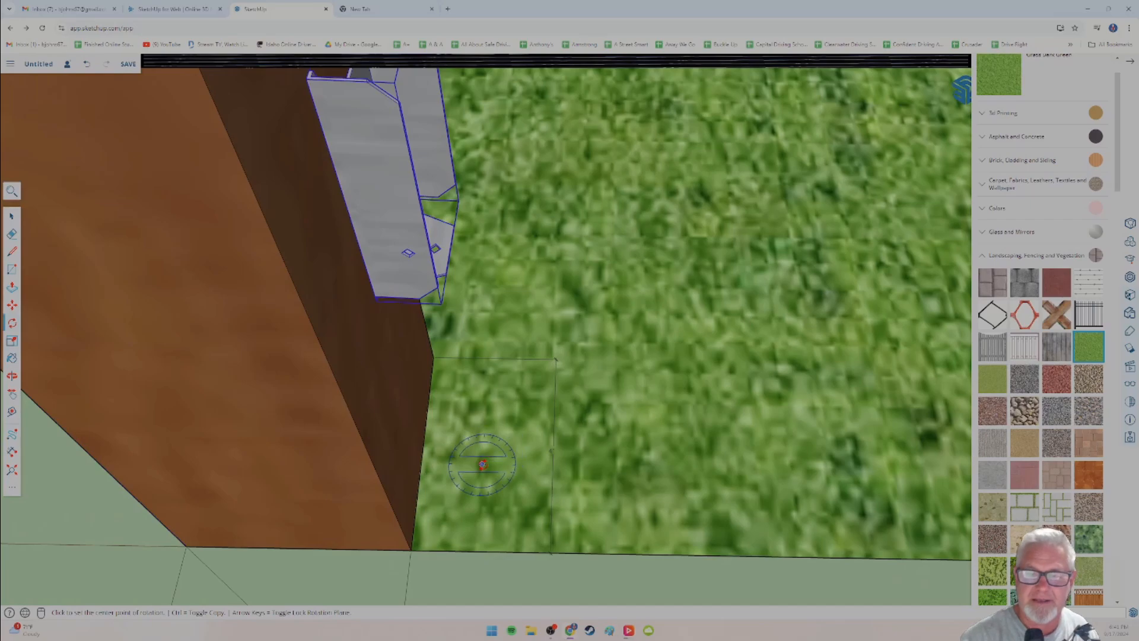
pyautogui.scroll(-3, 486, 471)
pyautogui.scroll(-5, 489, 476)
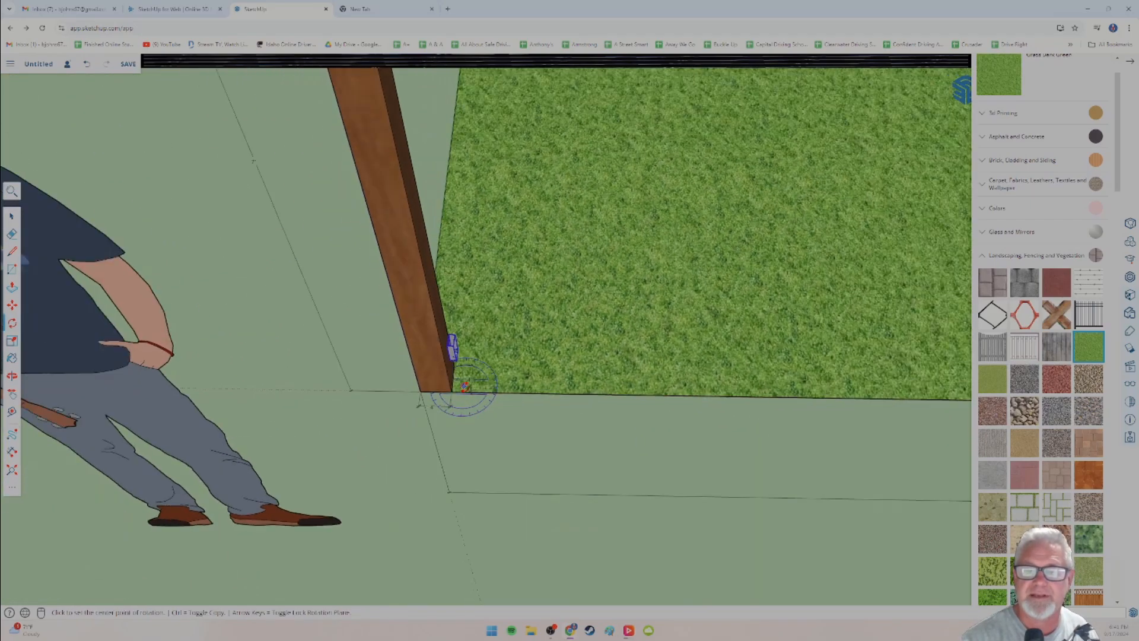
pyautogui.scroll(6, 466, 386)
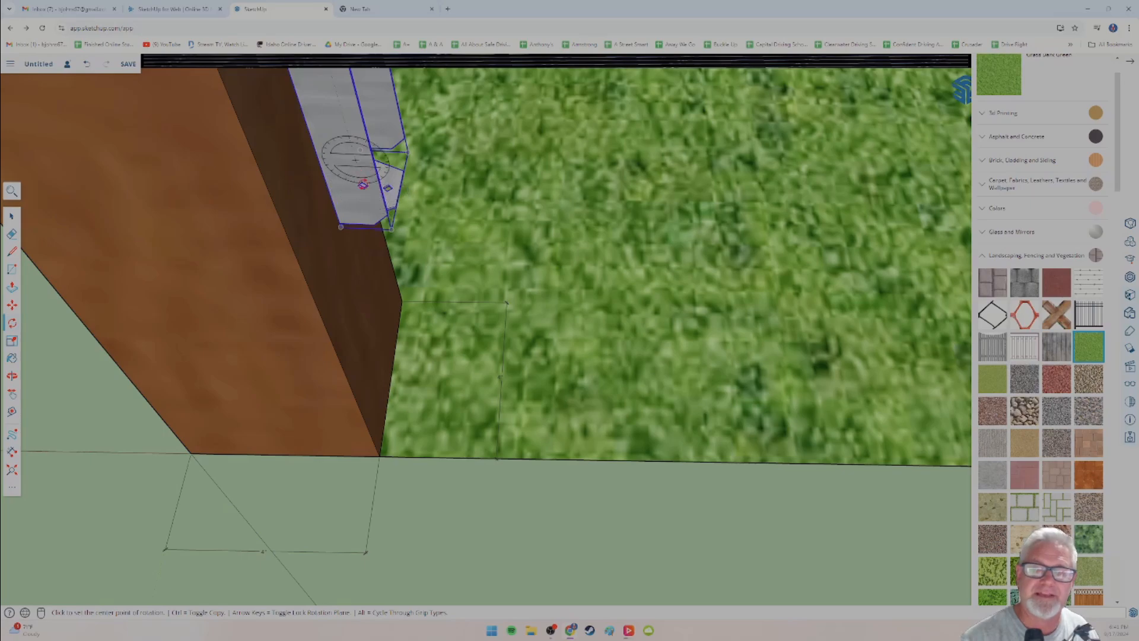
pyautogui.scroll(-4, 369, 249)
pyautogui.scroll(-5, 367, 237)
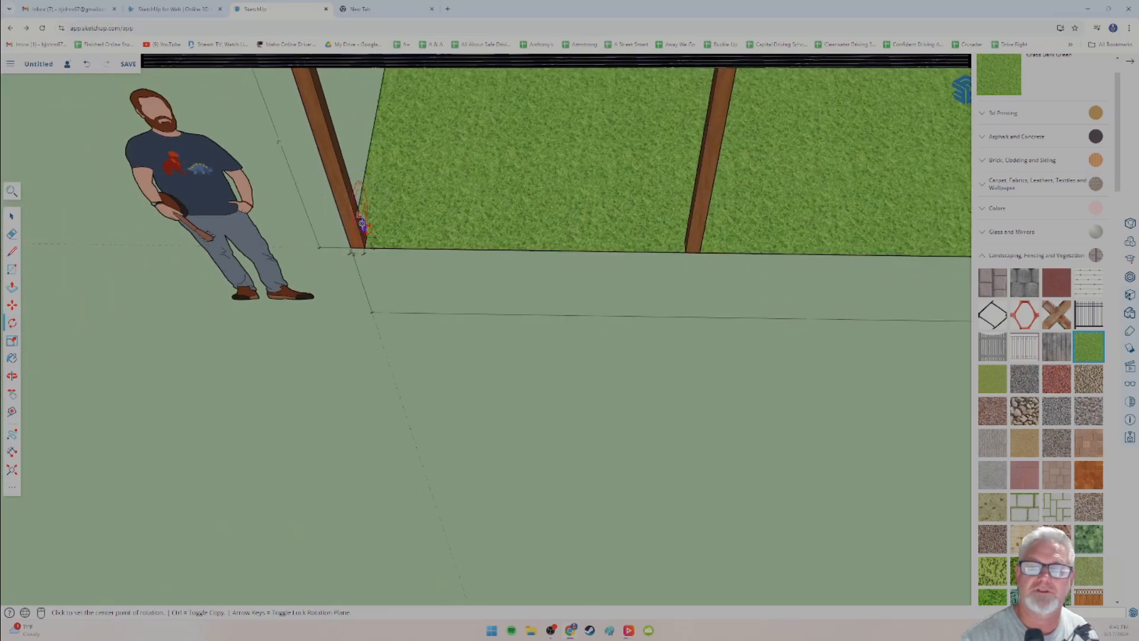
pyautogui.scroll(5, 361, 224)
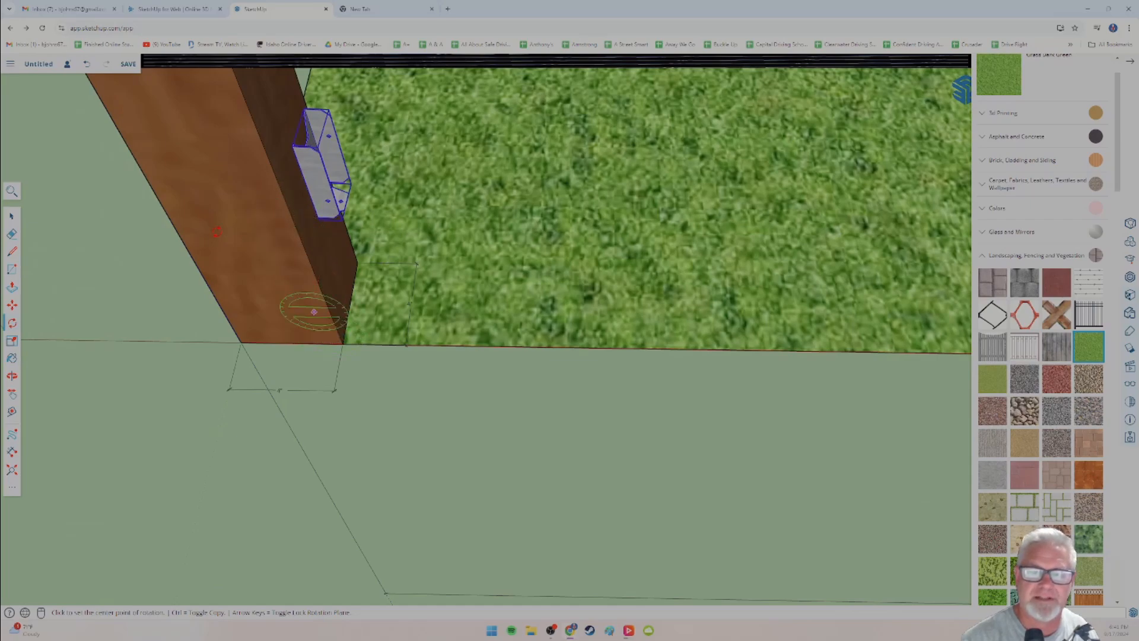
# Draw a vertical reference line up the corner post's side face, starting at the midpoint of its base edge.
pyautogui.click(13, 252)
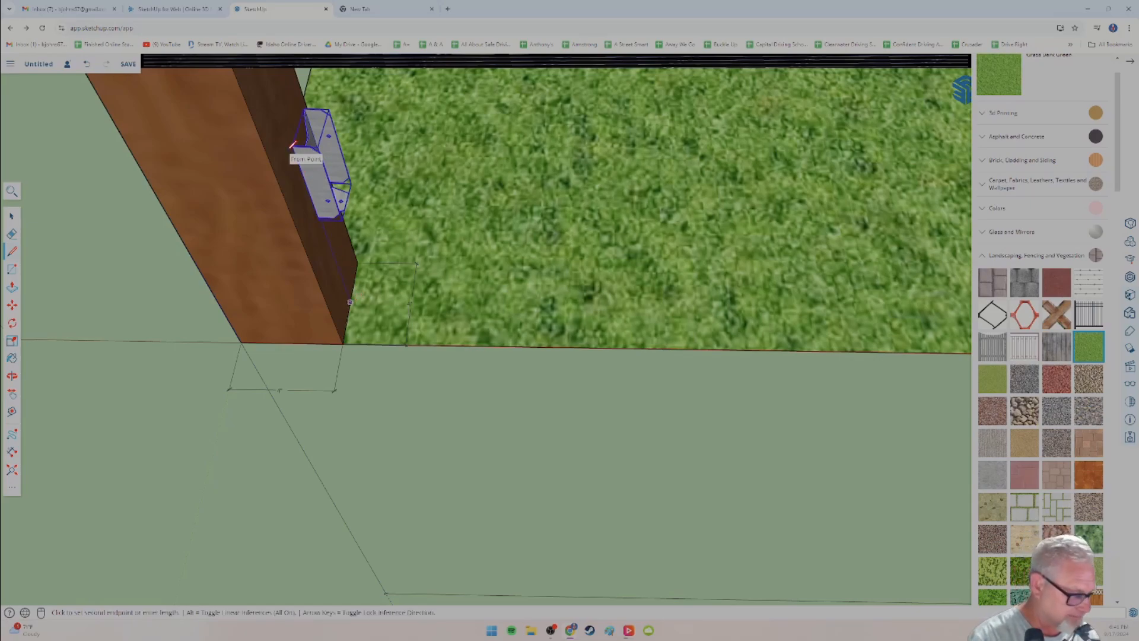
pyautogui.press('Return')
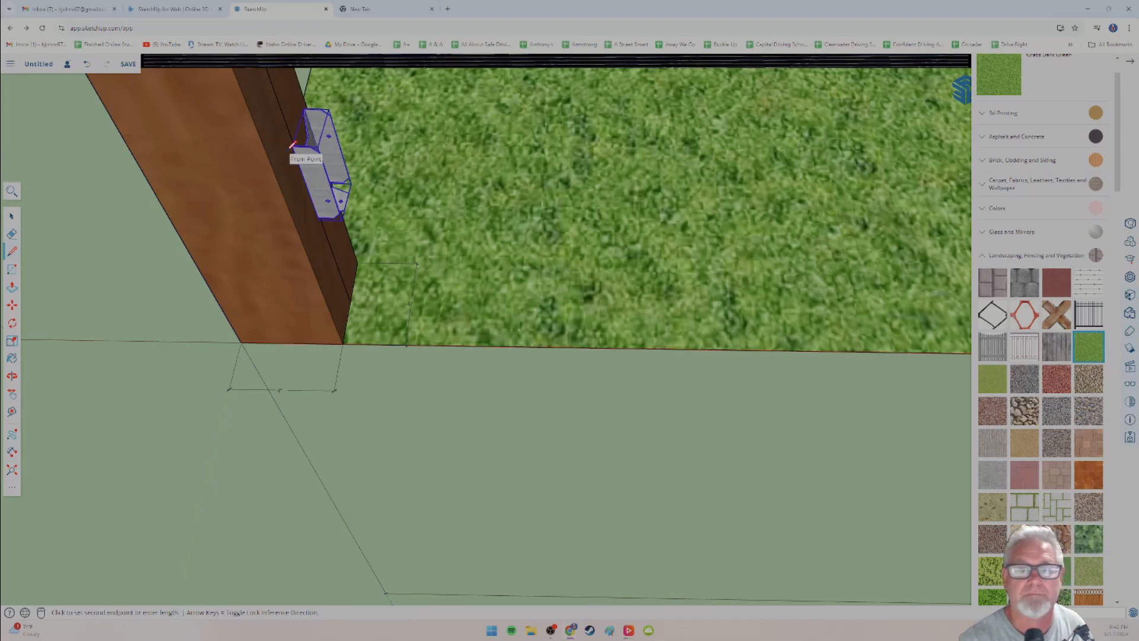
pyautogui.scroll(-5, 291, 147)
pyautogui.keyDown('shift'); pyautogui.moveTo(314, 141); pyautogui.dragTo(315, 251, button='middle'); pyautogui.keyUp('shift')
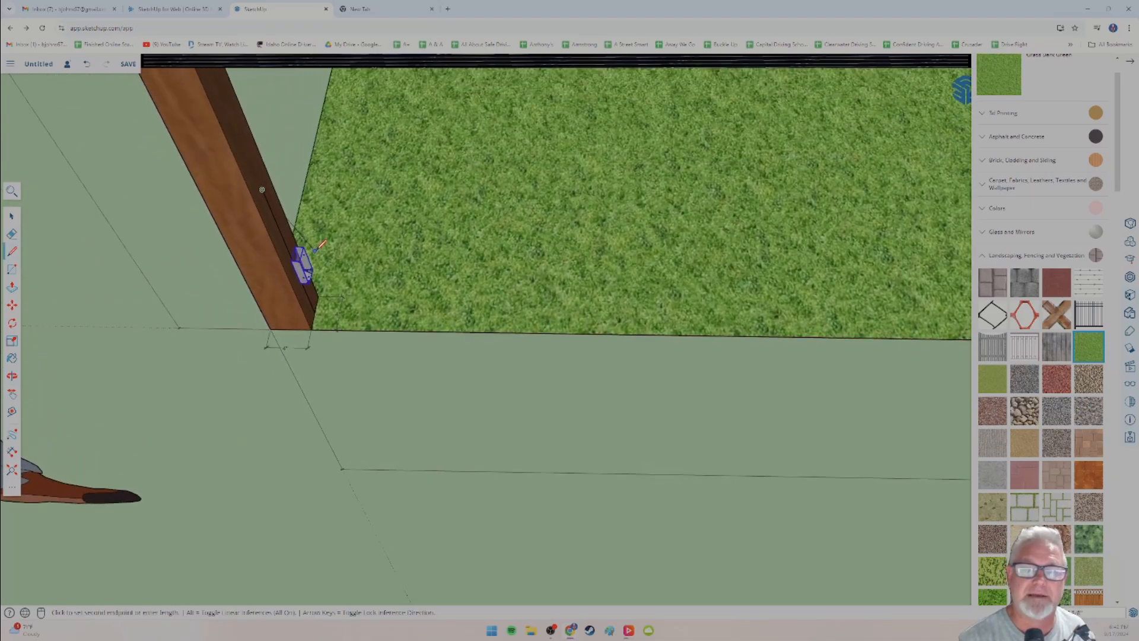
pyautogui.scroll(-3, 316, 256)
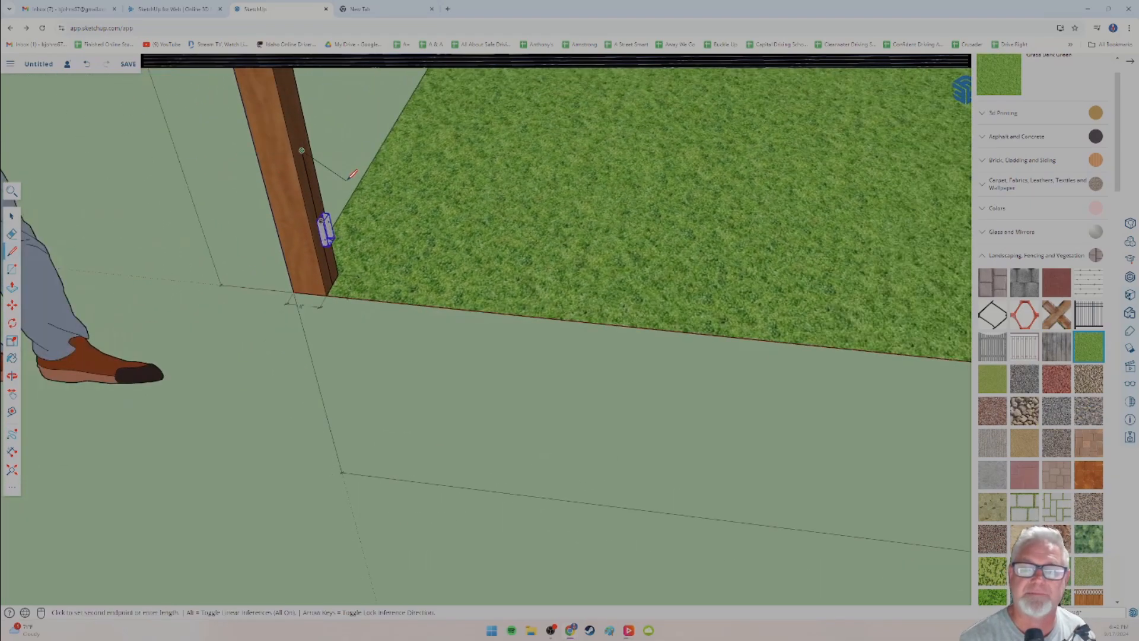
pyautogui.scroll(-2, 332, 222)
pyautogui.scroll(-2, 356, 170)
pyautogui.keyDown('shift'); pyautogui.moveTo(369, 140); pyautogui.dragTo(379, 254, button='middle'); pyautogui.keyUp('shift')
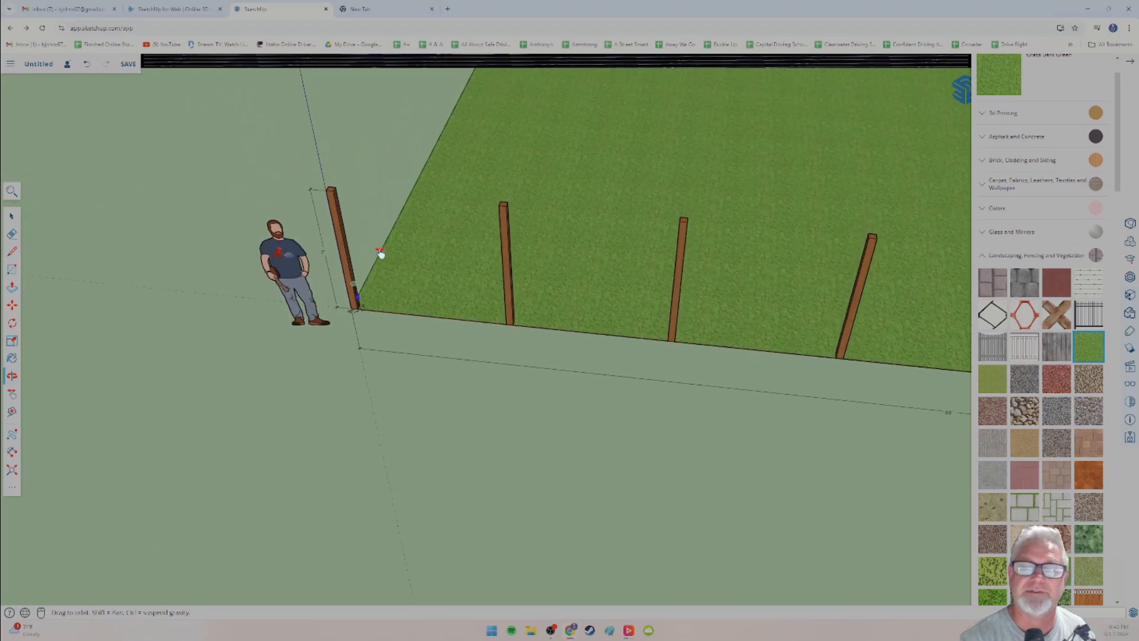
# Move the bracket up the corner post's side face to just above the reference line's upper end.
pyautogui.scroll(2, 364, 319)
pyautogui.scroll(5, 368, 316)
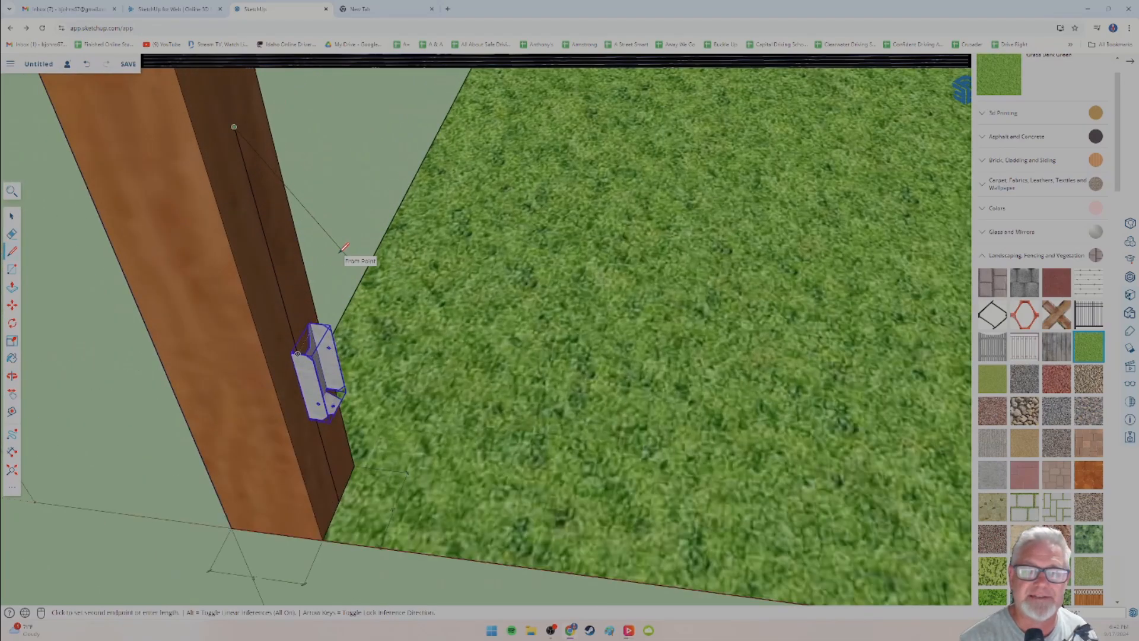
pyautogui.click(12, 306)
pyautogui.click(330, 374)
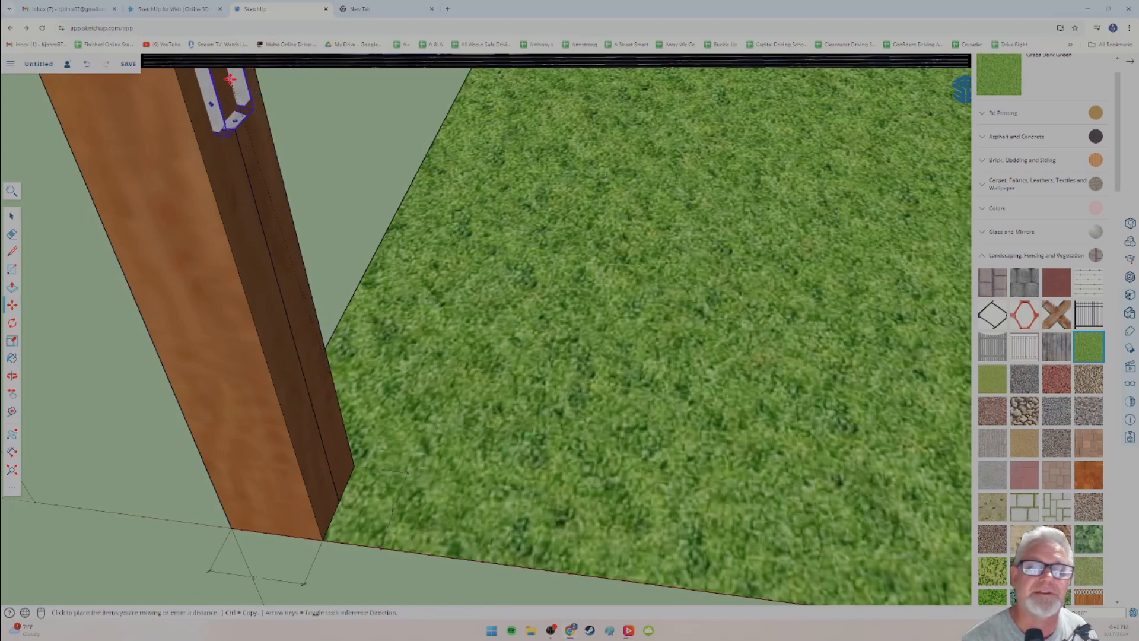
pyautogui.moveTo(224, 107); pyautogui.dragTo(369, 394, button='middle')
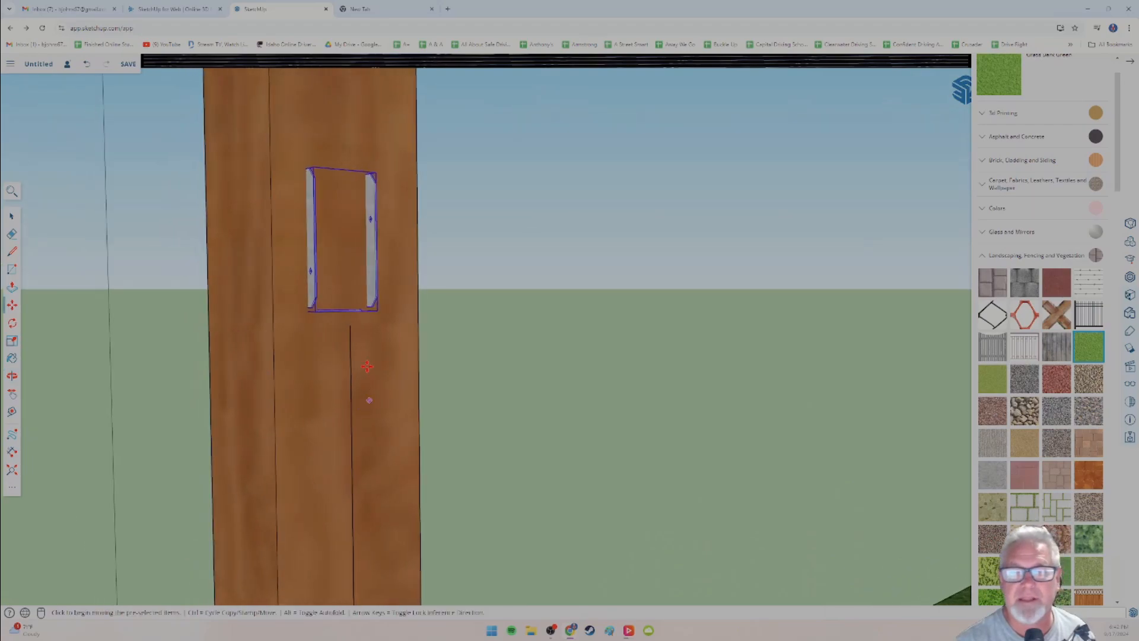
# Lower the bracket until its bottom plate is about level with the reference line's upper endpoint.
pyautogui.scroll(5, 349, 325)
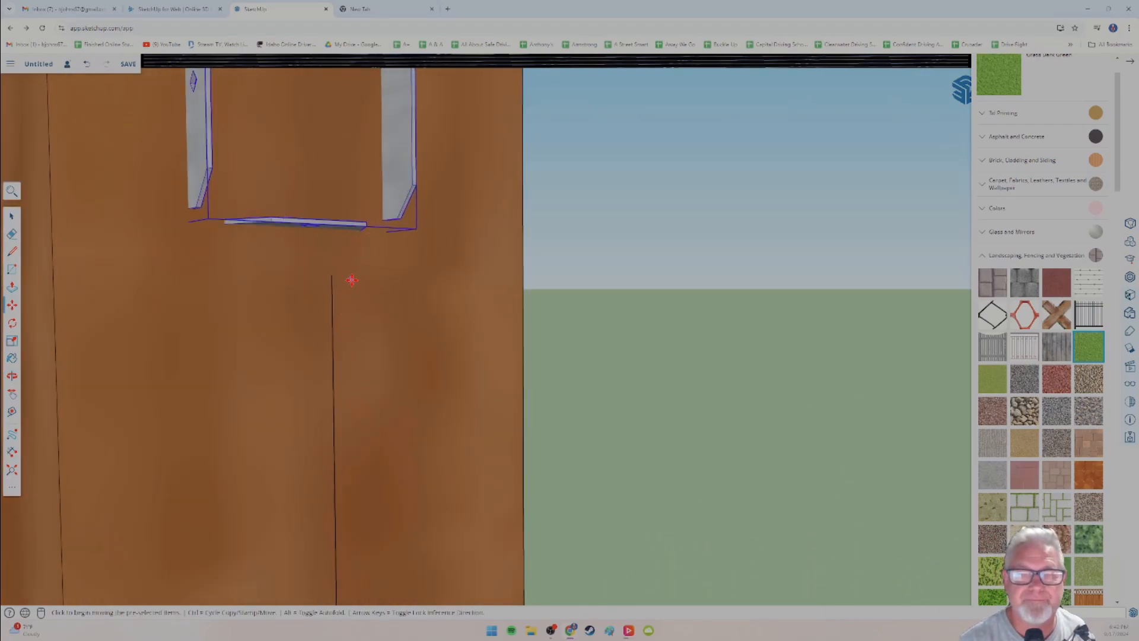
pyautogui.scroll(2, 352, 279)
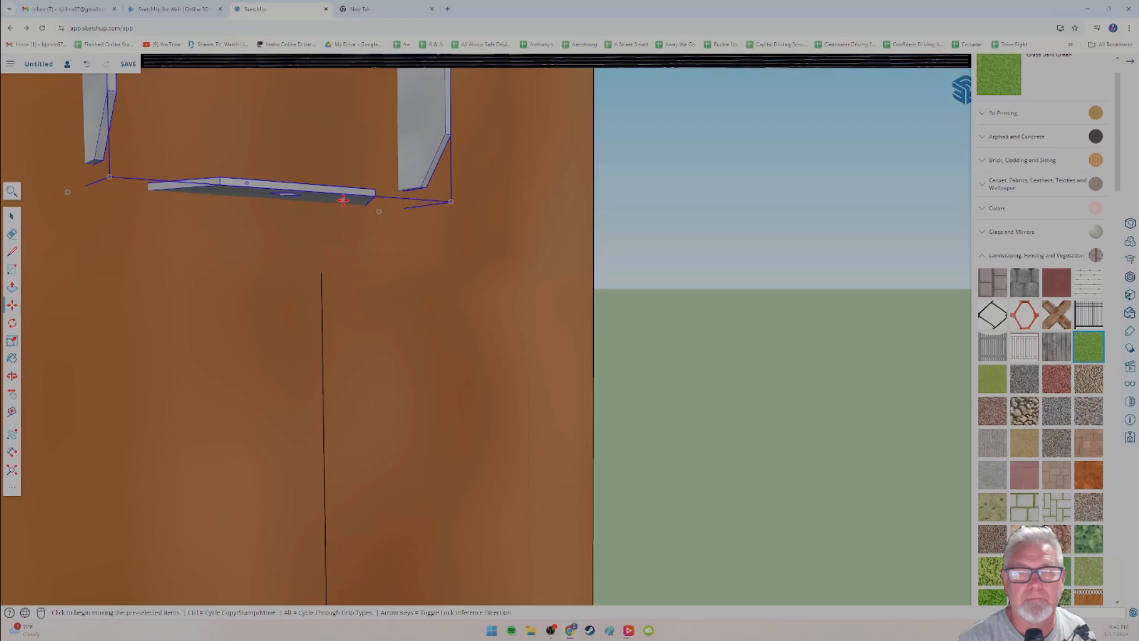
pyautogui.click(342, 200)
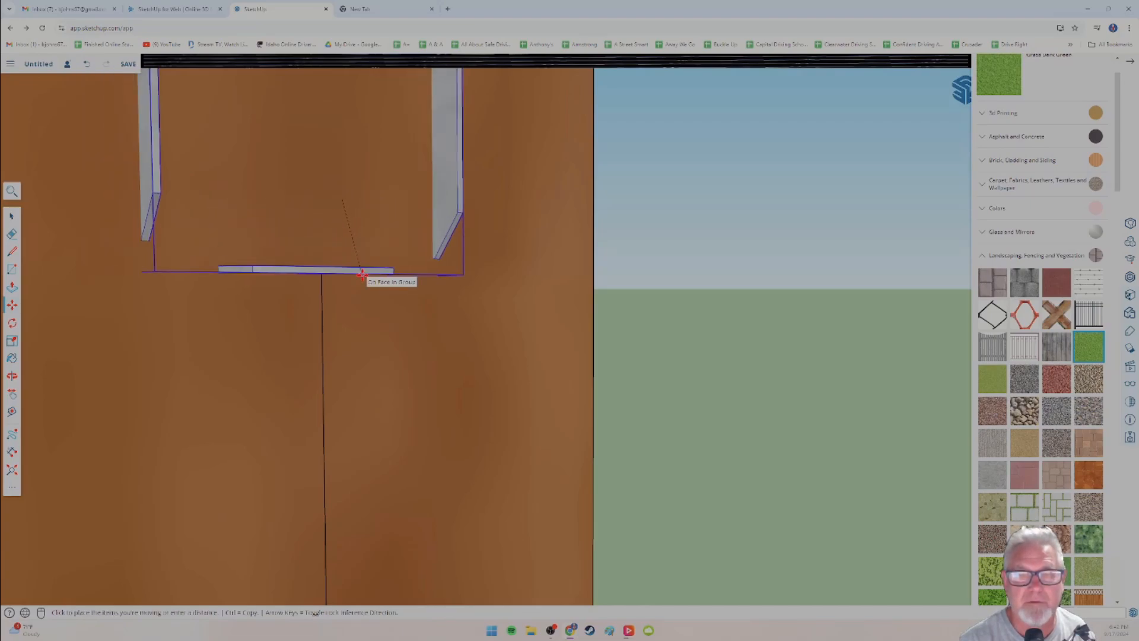
pyautogui.click(359, 268)
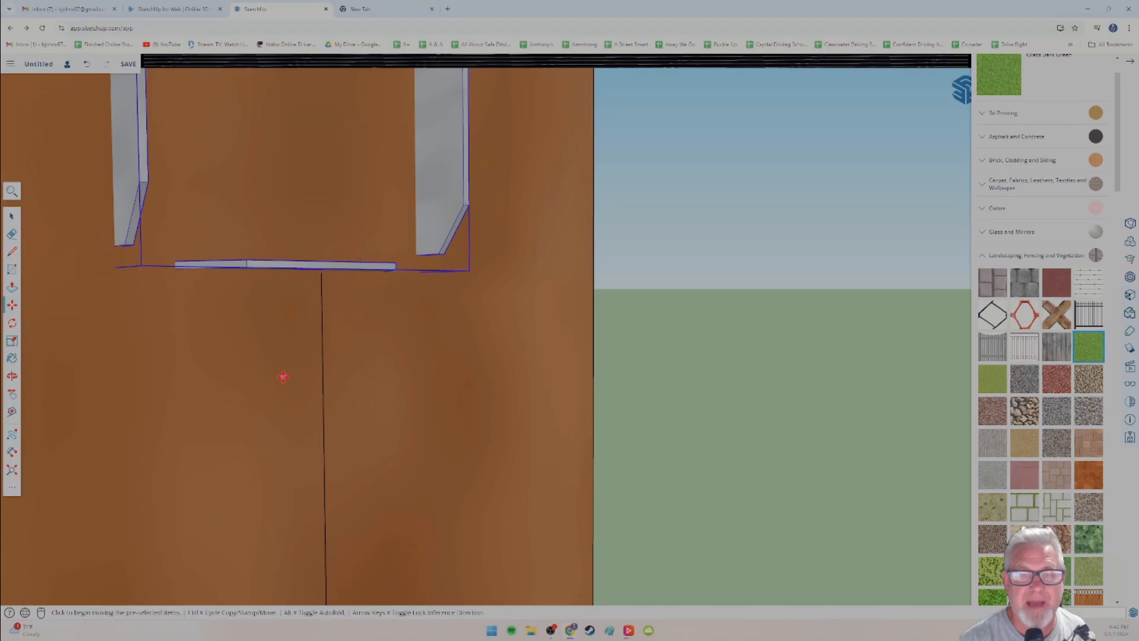
# Examine from below and from the front how the bracket's back and bottom plates sit against the post face and reference line.
pyautogui.moveTo(282, 377); pyautogui.dragTo(299, 280, button='middle')
pyautogui.moveTo(292, 342); pyautogui.dragTo(268, 296, button='middle')
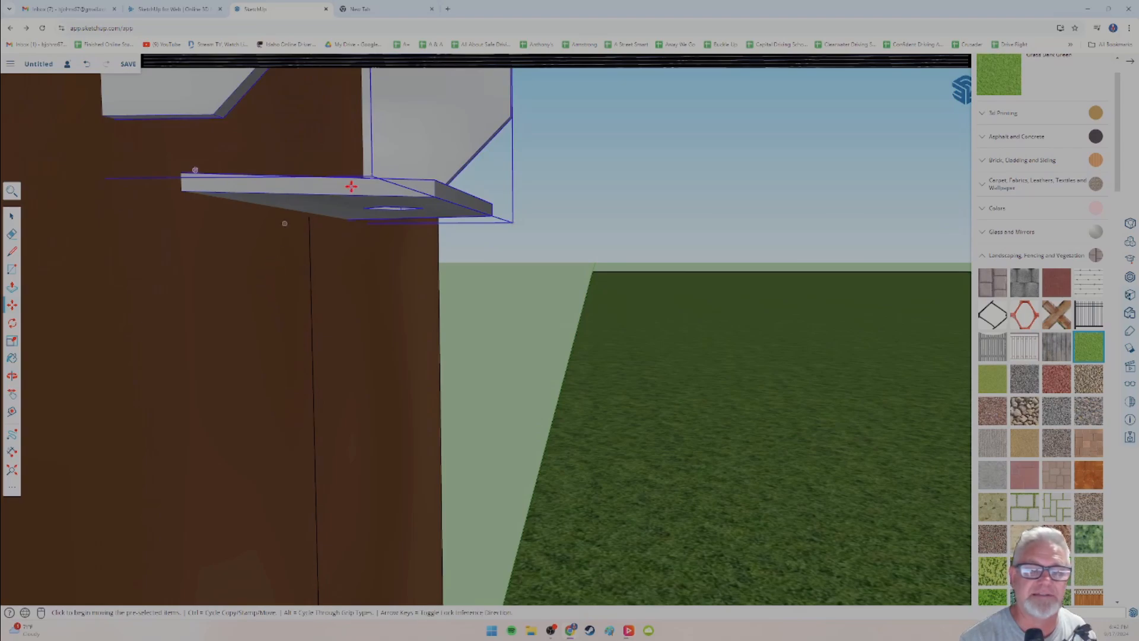
pyautogui.moveTo(367, 187); pyautogui.dragTo(461, 185)
pyautogui.scroll(-3, 363, 206)
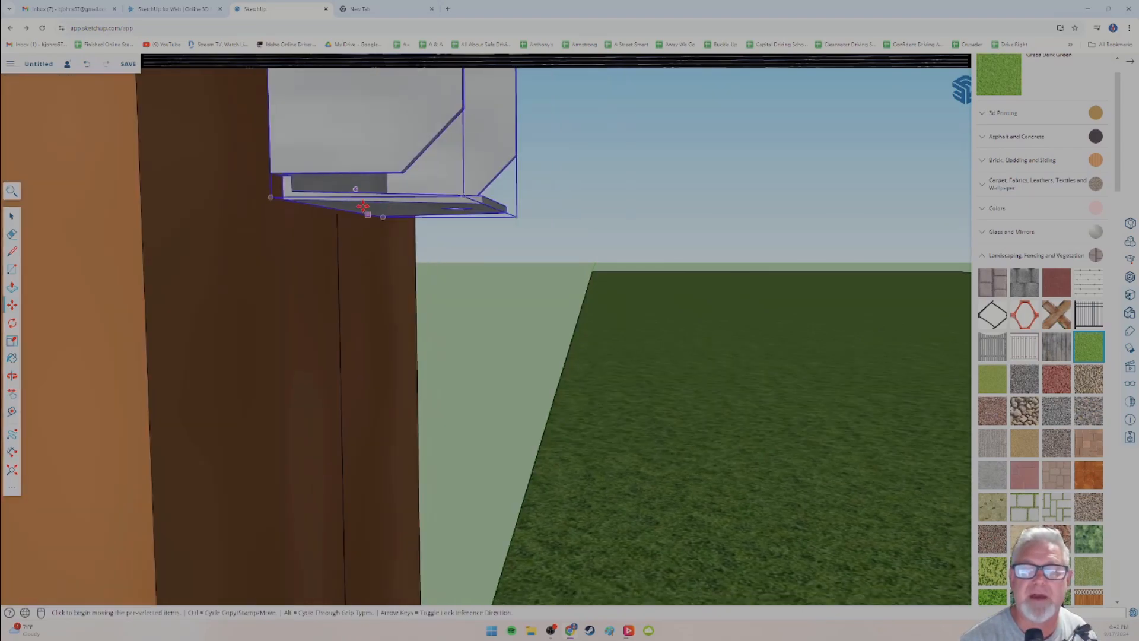
pyautogui.moveTo(364, 200); pyautogui.dragTo(407, 194)
pyautogui.moveTo(313, 246); pyautogui.dragTo(367, 223, button='middle')
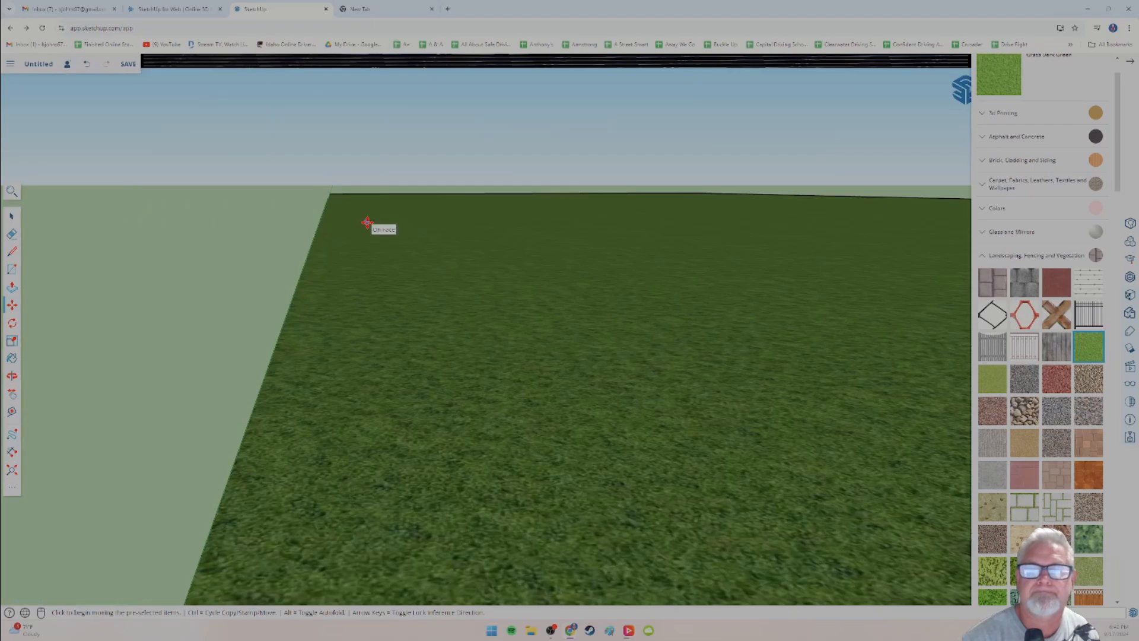
pyautogui.scroll(-3, 368, 223)
pyautogui.scroll(3, 379, 229)
pyautogui.scroll(-3, 379, 230)
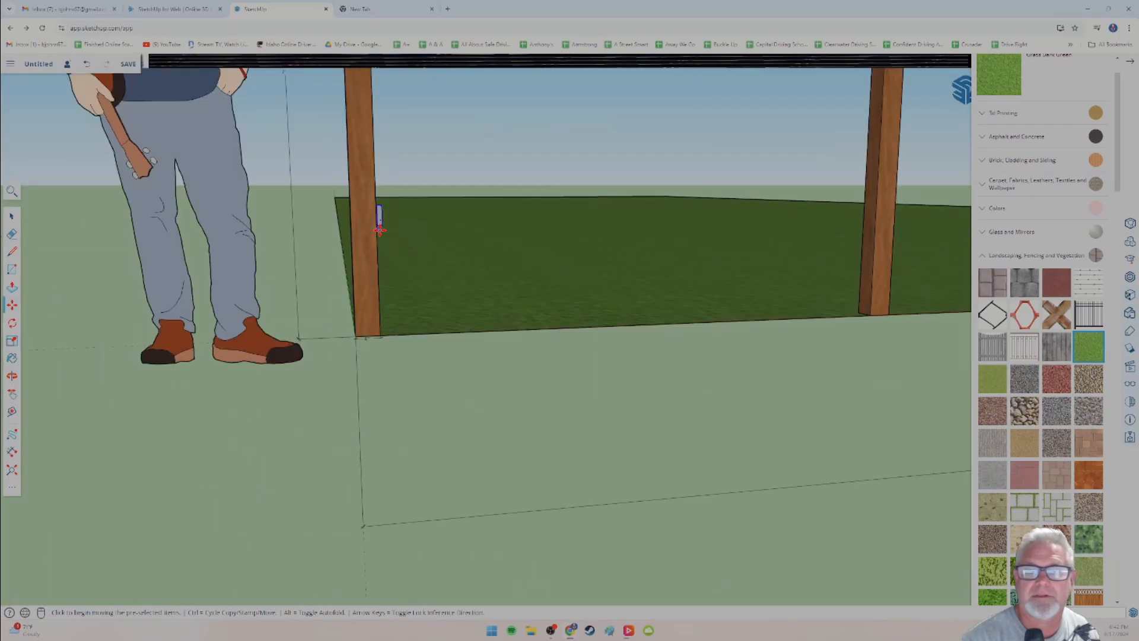
pyautogui.scroll(3, 386, 238)
pyautogui.scroll(-5, 386, 237)
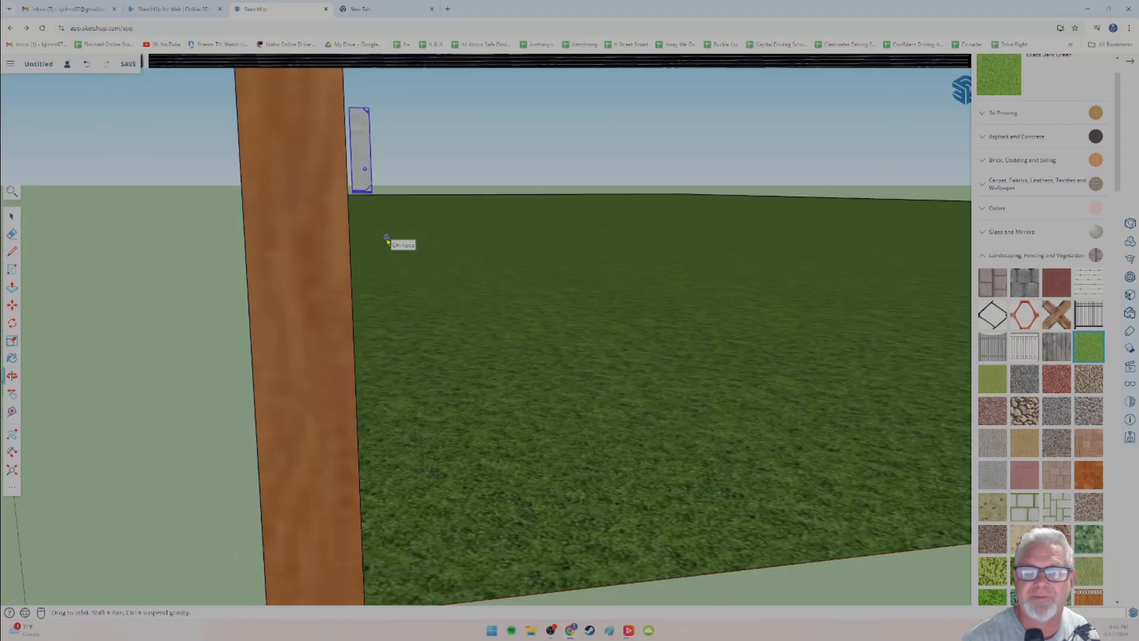
pyautogui.scroll(3, 356, 216)
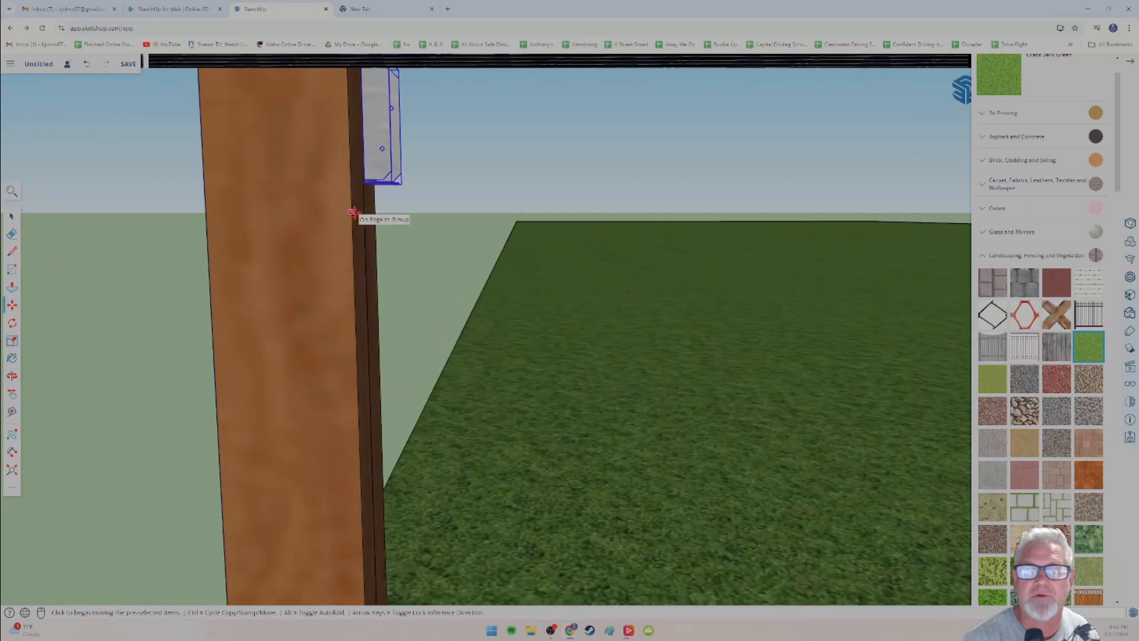
# Move the bracket by the back corner of its bottom plate onto the reference line's upper endpoint, flush with the post's side face.
pyautogui.scroll(2, 365, 203)
pyautogui.scroll(1, 367, 201)
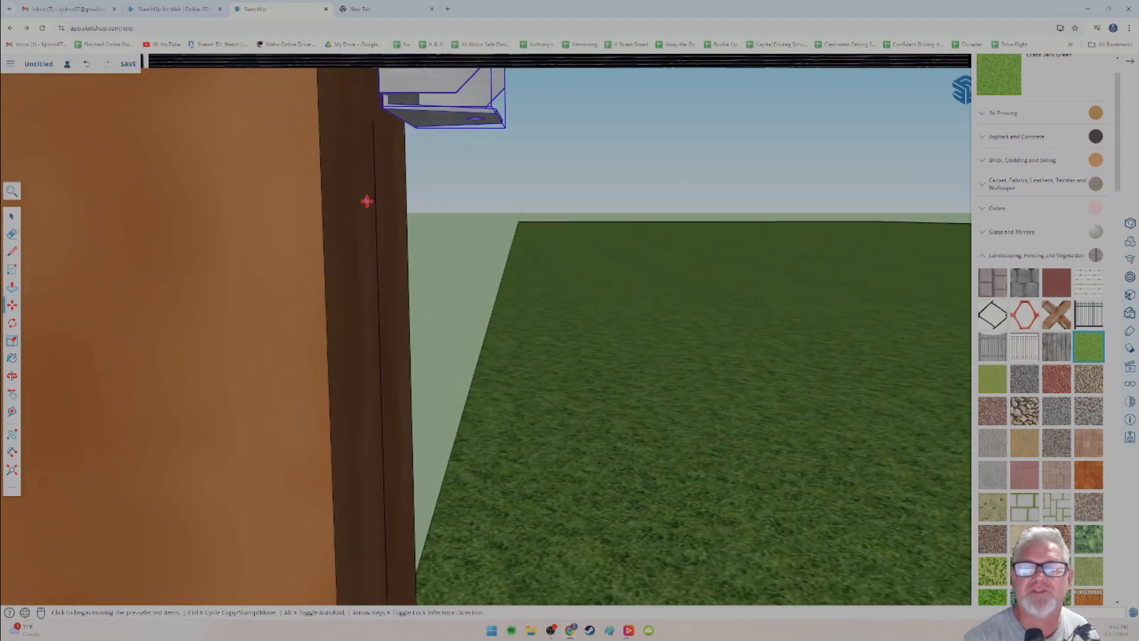
pyautogui.scroll(3, 356, 226)
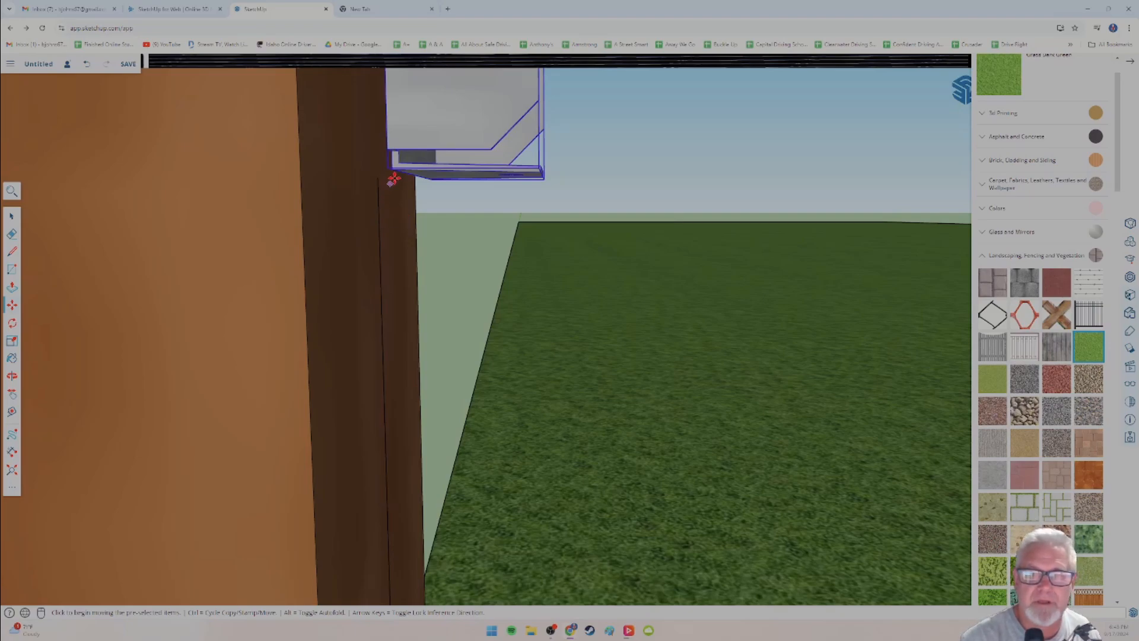
pyautogui.scroll(1, 389, 196)
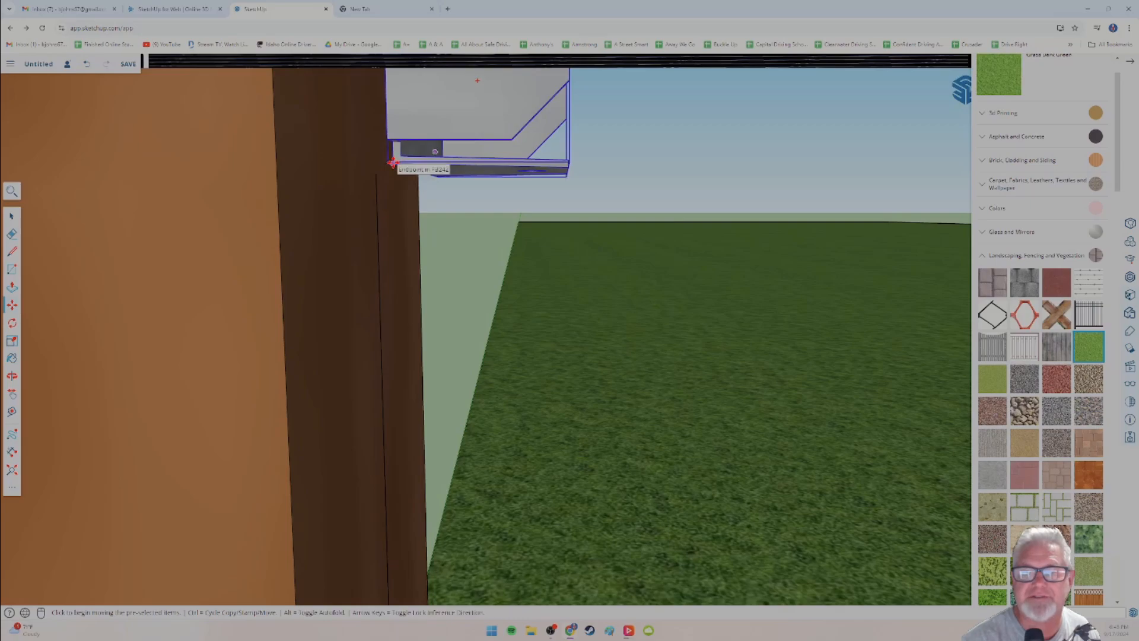
pyautogui.scroll(3, 390, 187)
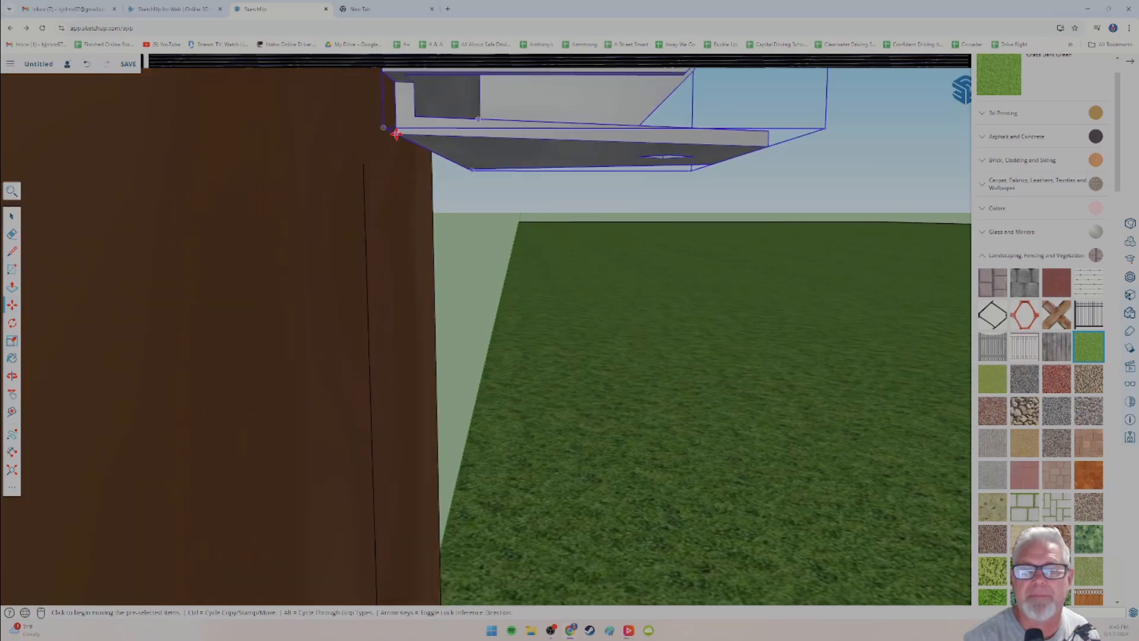
pyautogui.click(396, 134)
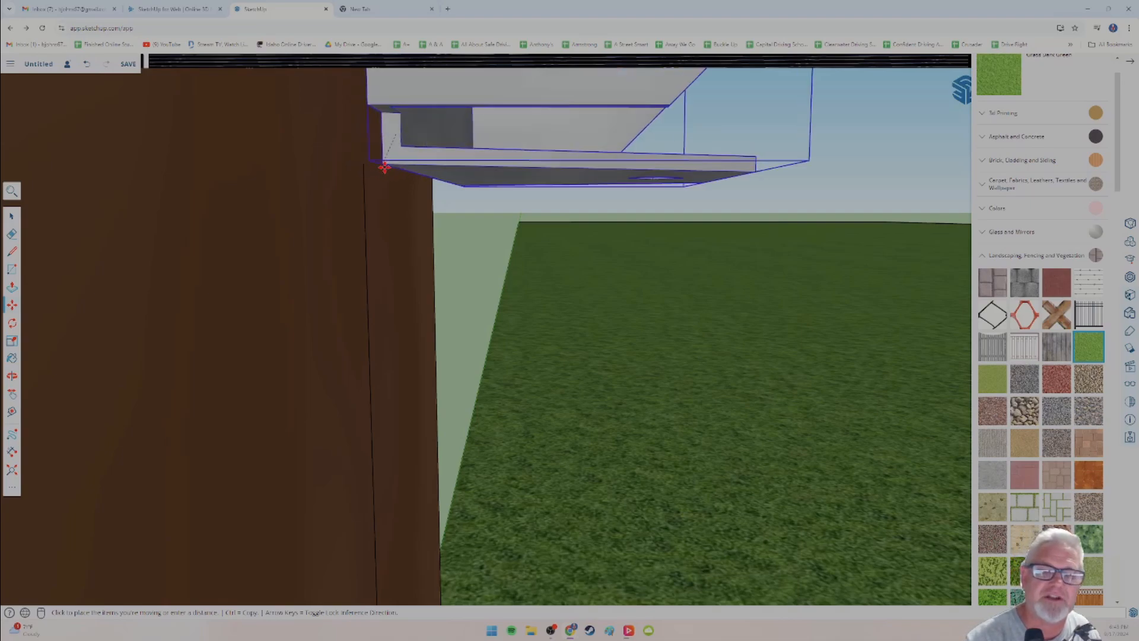
pyautogui.click(363, 166)
pyautogui.press('o')
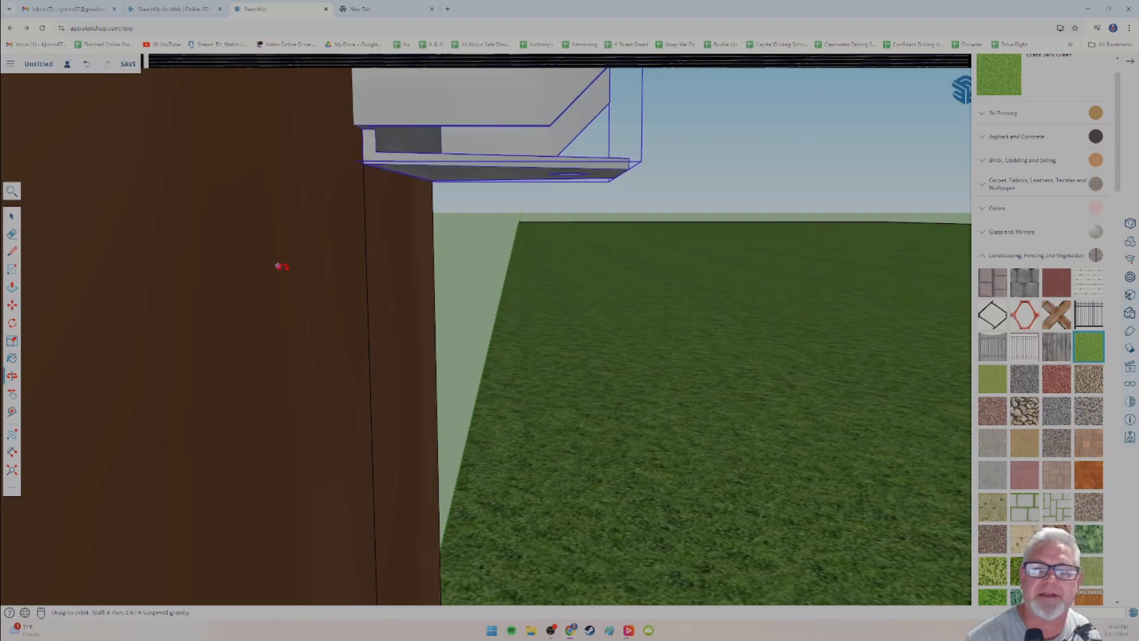
pyautogui.moveTo(279, 266)
pyautogui.mouseDown()
pyautogui.moveTo(338, 267)
pyautogui.moveTo(224, 269)
pyautogui.moveTo(274, 272)
pyautogui.moveTo(214, 283)
pyautogui.moveTo(273, 288)
pyautogui.mouseUp()
pyautogui.press('m')
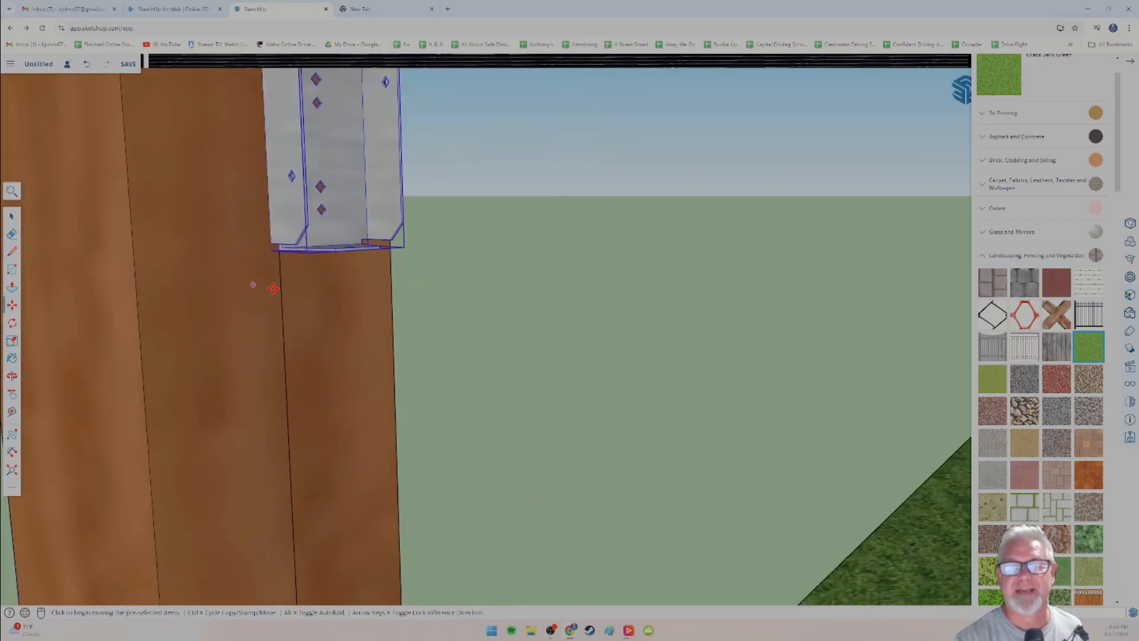
# Examine from several sides how the bracket's back and bottom plates sit against the post face and the reference line.
pyautogui.scroll(-1, 274, 287)
pyautogui.moveTo(297, 283)
pyautogui.mouseDown(button='middle')
pyautogui.moveTo(152, 279)
pyautogui.moveTo(195, 282)
pyautogui.mouseUp(button='middle')
pyautogui.scroll(-1, 276, 290)
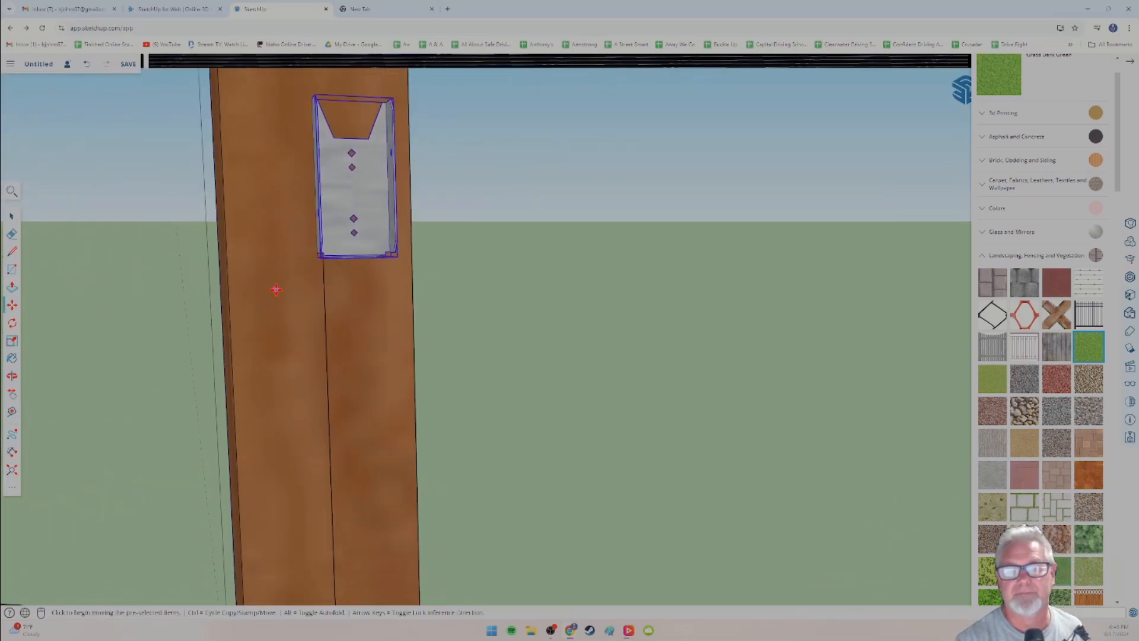
pyautogui.scroll(-4, 276, 290)
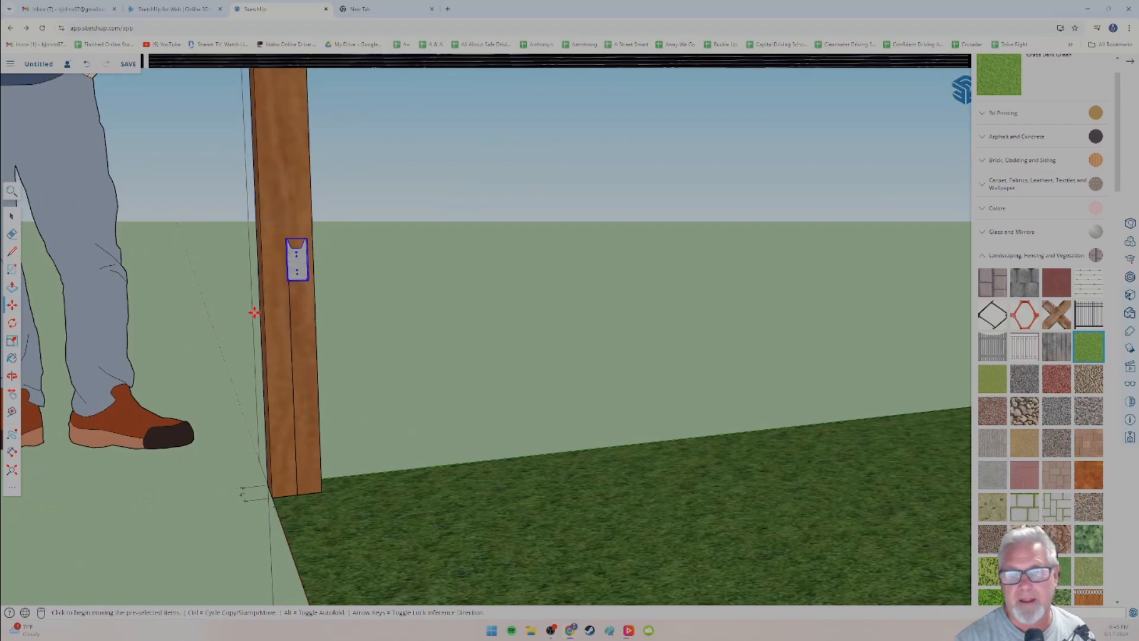
pyautogui.moveTo(255, 312); pyautogui.dragTo(223, 307, button='middle')
pyautogui.scroll(-2, 238, 315)
pyautogui.scroll(4, 267, 307)
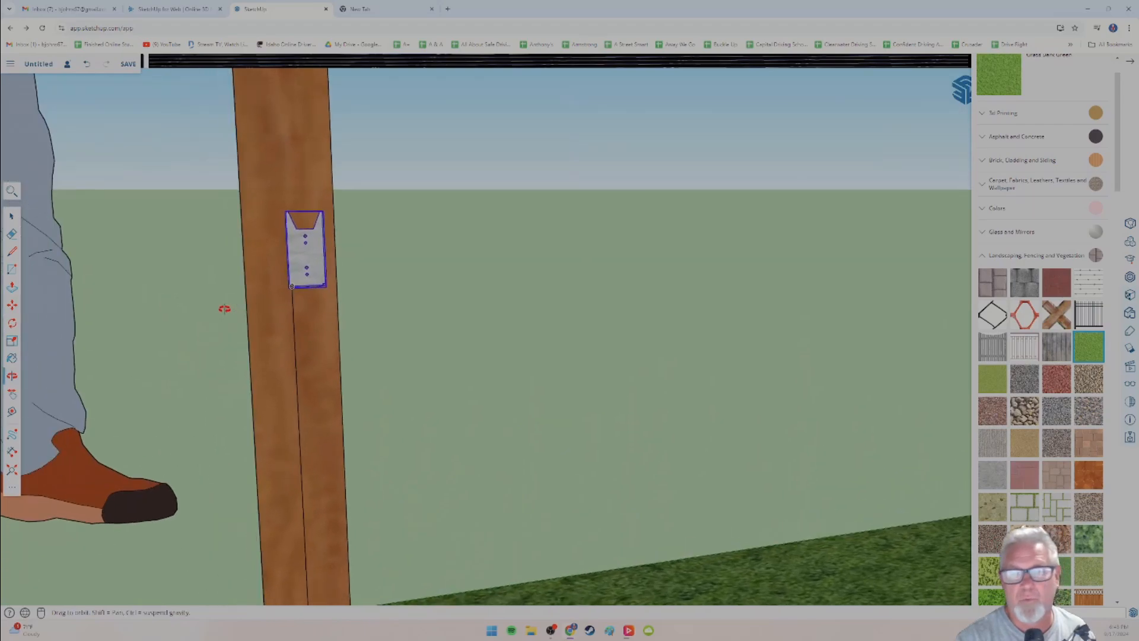
pyautogui.scroll(4, 349, 274)
pyautogui.moveTo(392, 298); pyautogui.dragTo(356, 264, button='middle')
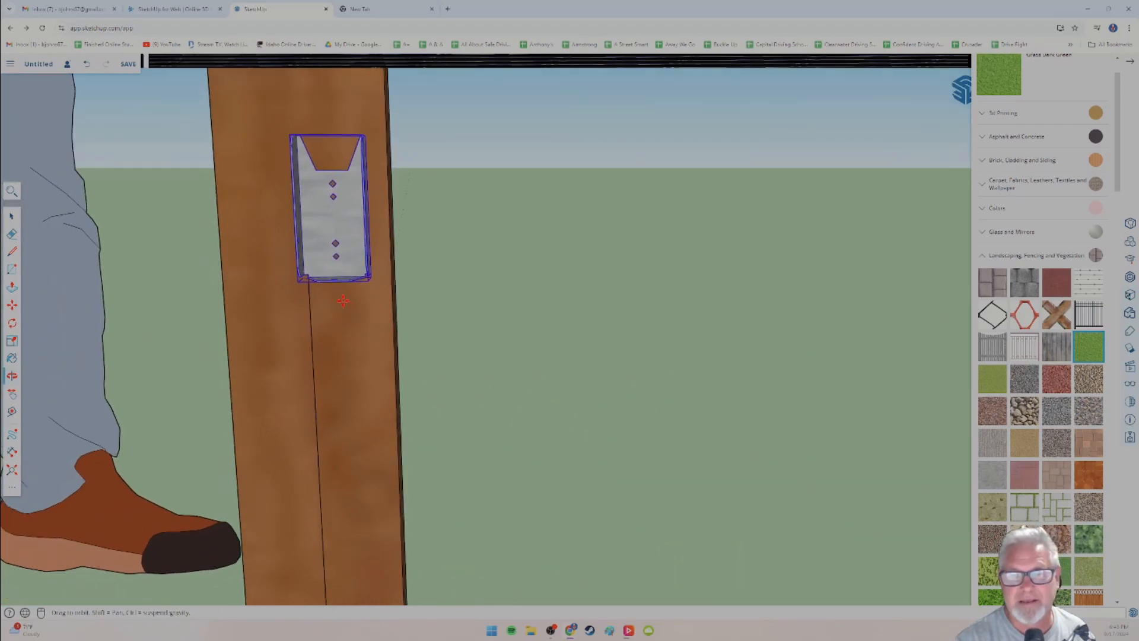
pyautogui.scroll(3, 356, 264)
pyautogui.moveTo(404, 322); pyautogui.dragTo(473, 291, button='middle')
pyautogui.scroll(4, 366, 318)
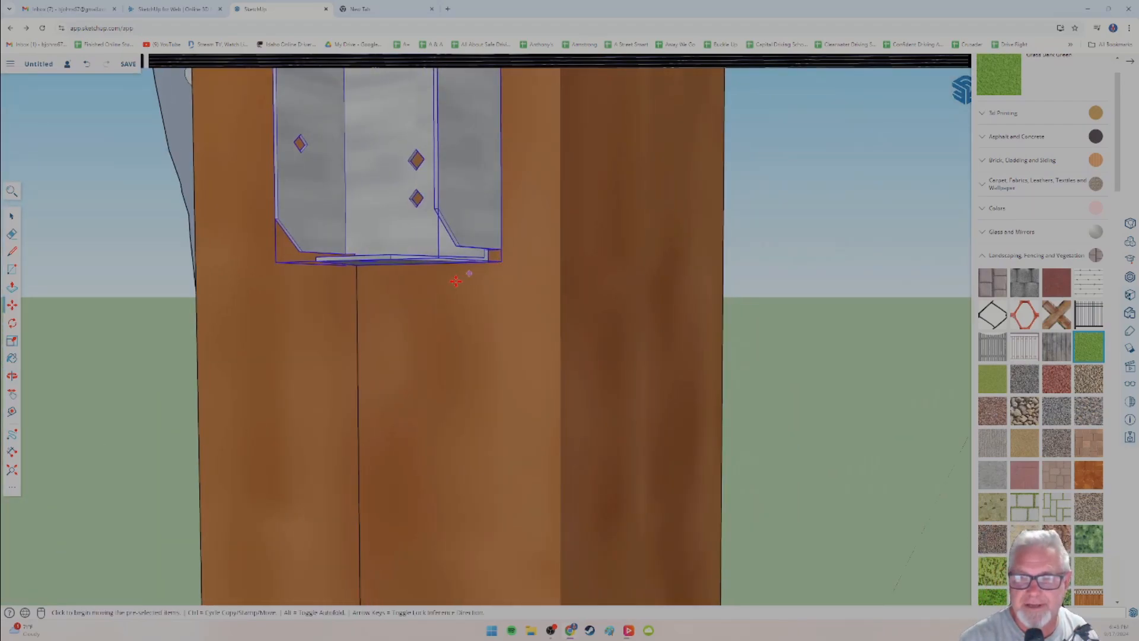
# Try moving the bracket sideways by its lower back corner toward the post's far edge and undo it.
pyautogui.scroll(2, 437, 305)
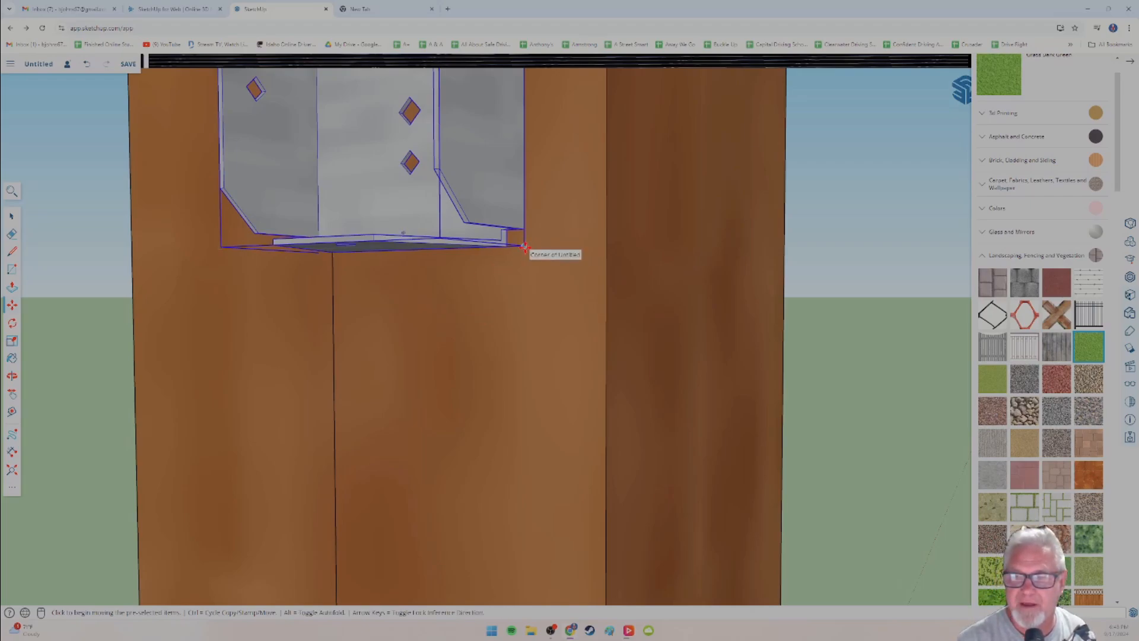
pyautogui.click(524, 247)
pyautogui.click(568, 251)
pyautogui.press('ctrl')
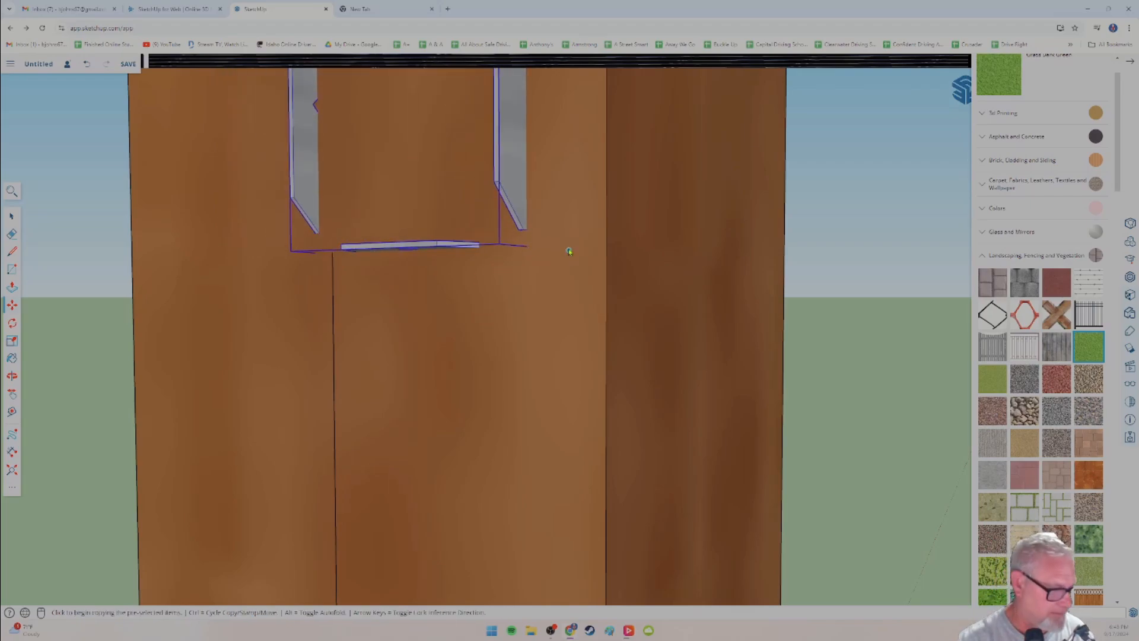
pyautogui.press('Delete')
pyautogui.hotkey('ctrl', 'z')
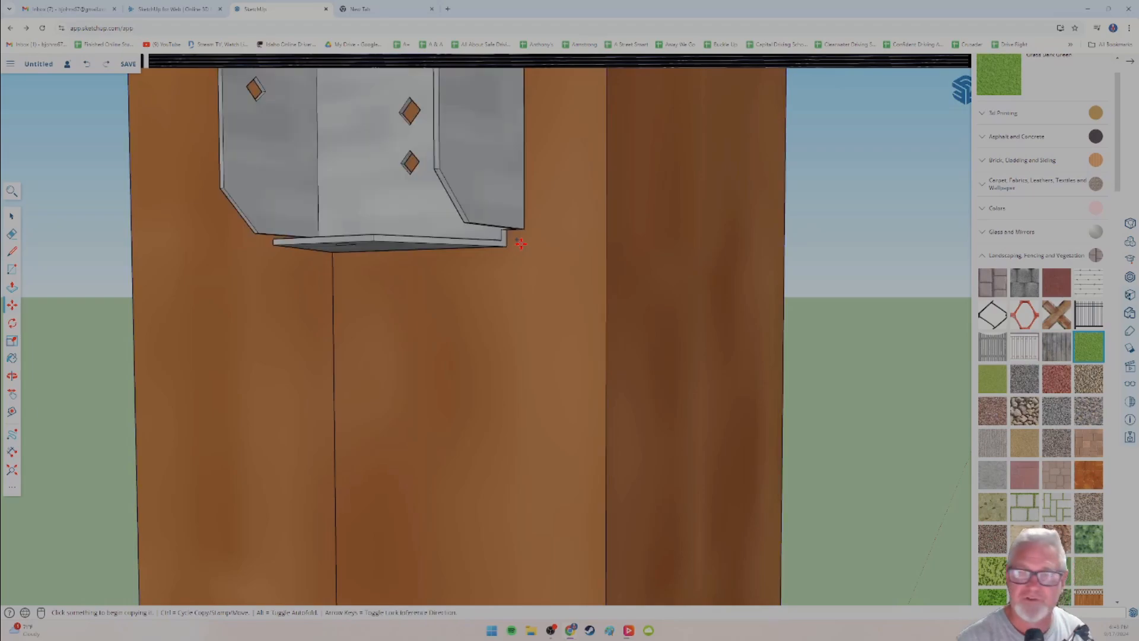
# Draw a horizontal line on the post's side face from the reference line's upper endpoint to the post's far vertical edge.
pyautogui.moveTo(346, 289); pyautogui.dragTo(353, 261, button='middle')
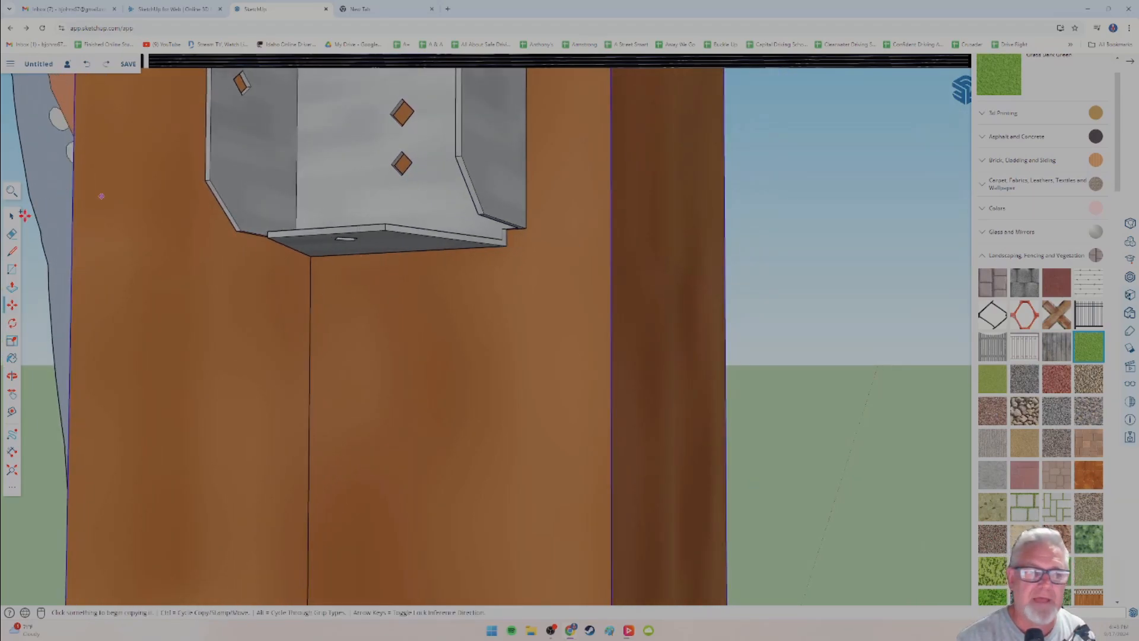
pyautogui.click(13, 252)
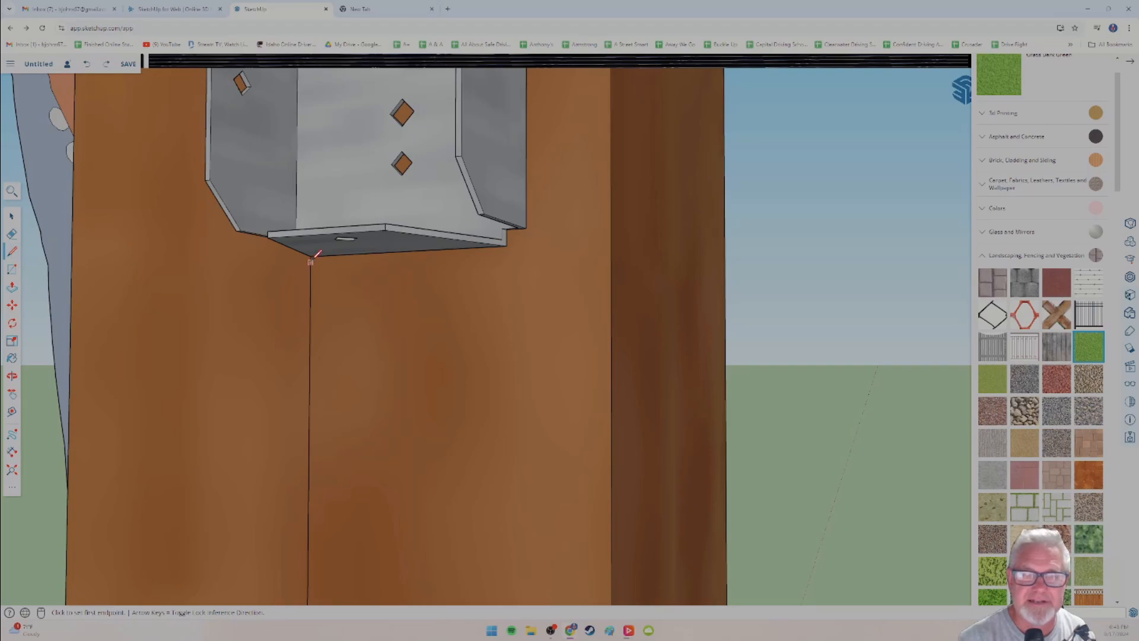
pyautogui.click(311, 257)
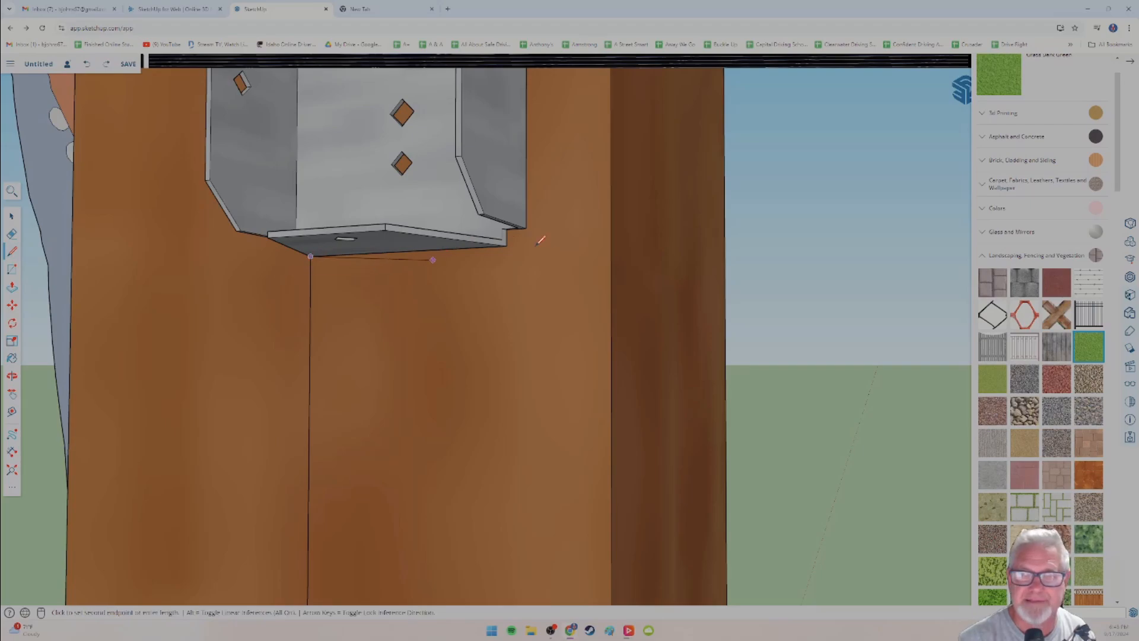
pyautogui.click(611, 242)
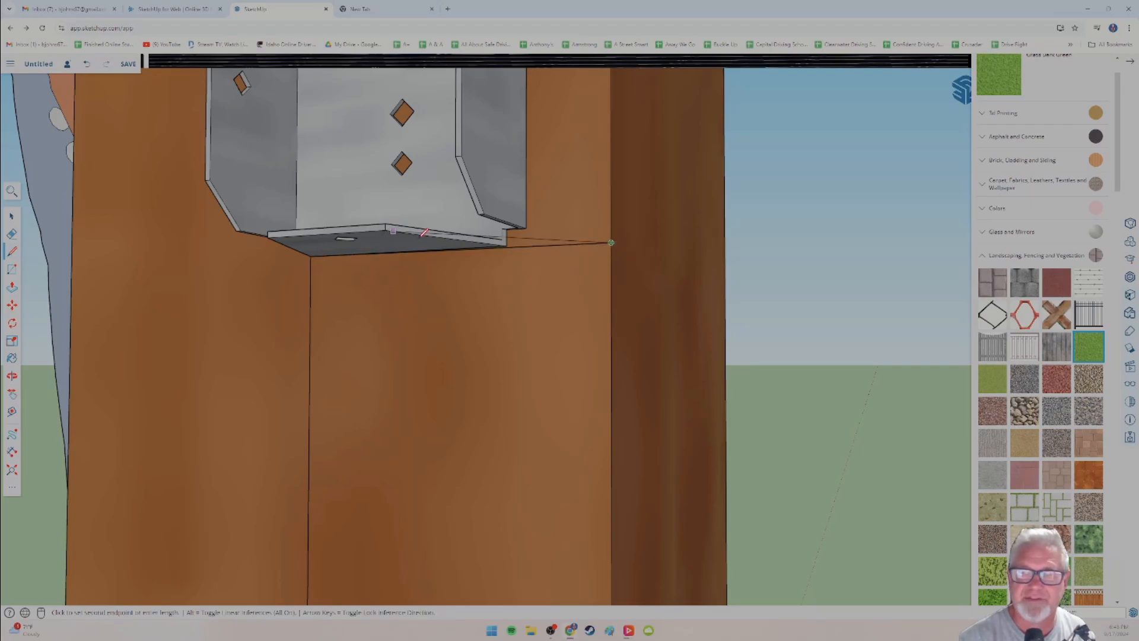
# Move the bracket by the lower corner of its side flange along the horizontal line to the post's vertical edge.
pyautogui.click(12, 305)
pyautogui.scroll(3, 516, 258)
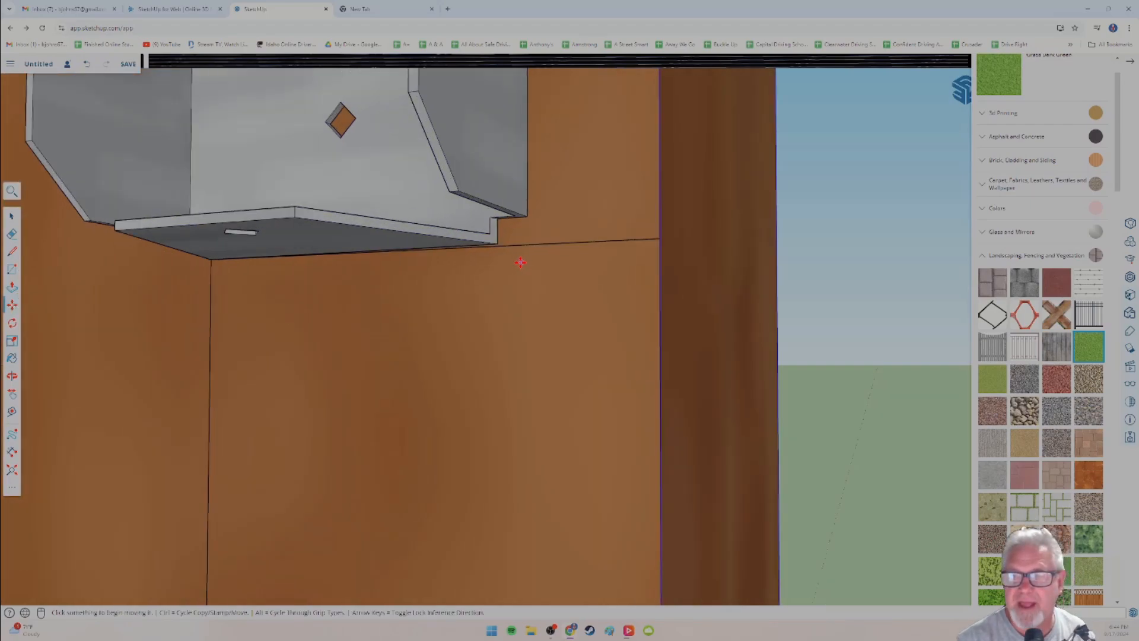
pyautogui.click(537, 218)
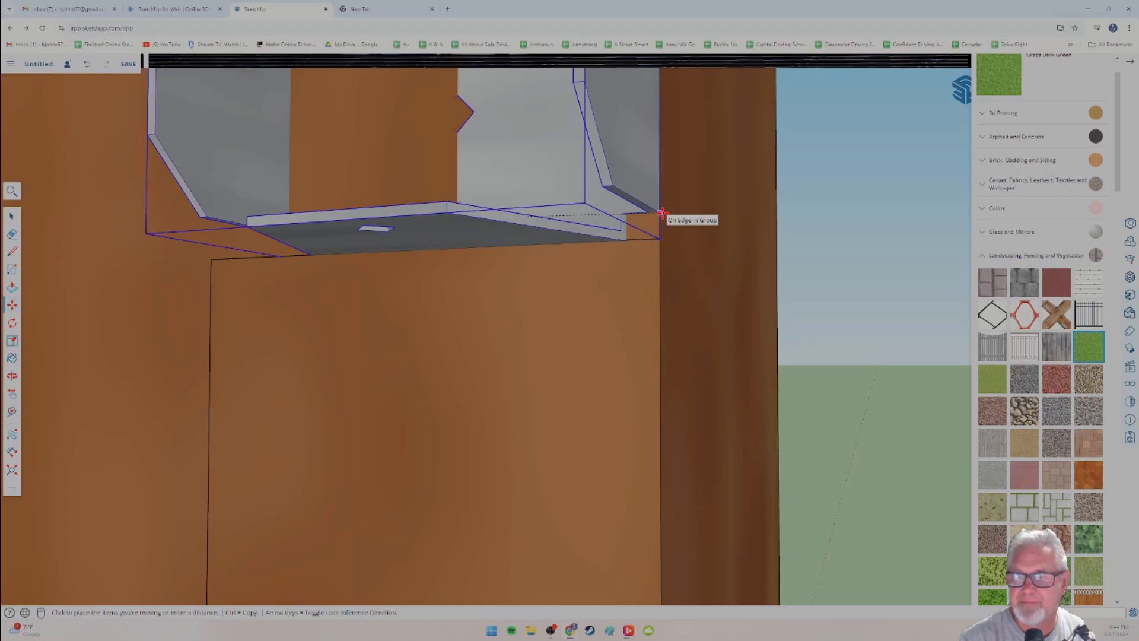
pyautogui.click(663, 224)
pyautogui.scroll(5, 626, 333)
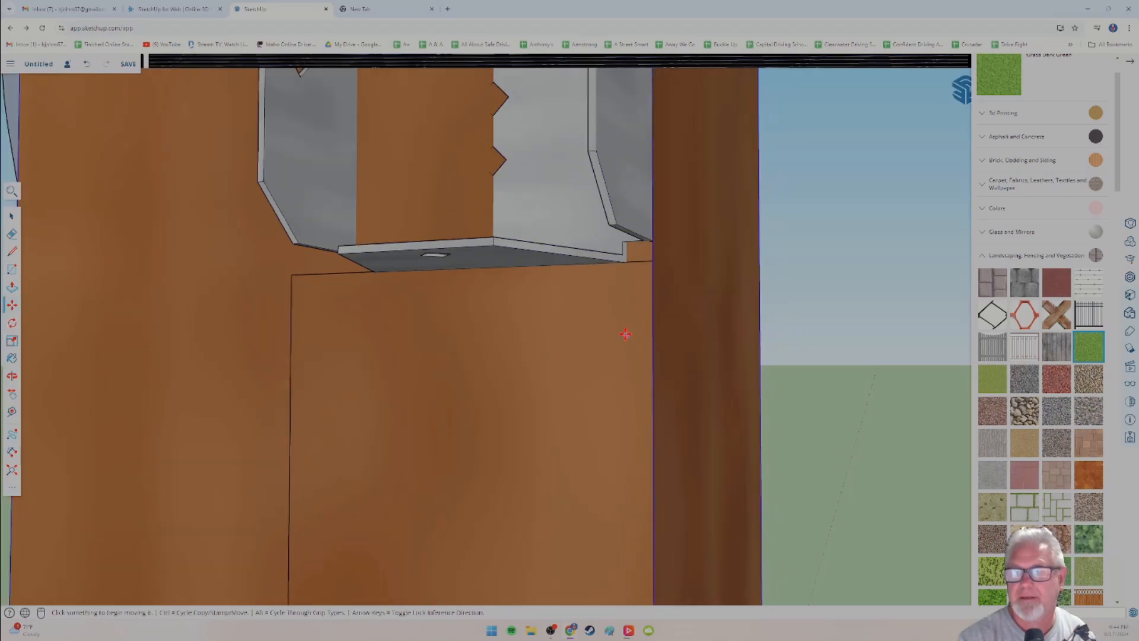
# Try to rotate the bracket about a point on its outer side flange to straighten it against the post face.
pyautogui.moveTo(543, 341); pyautogui.dragTo(707, 354, button='middle')
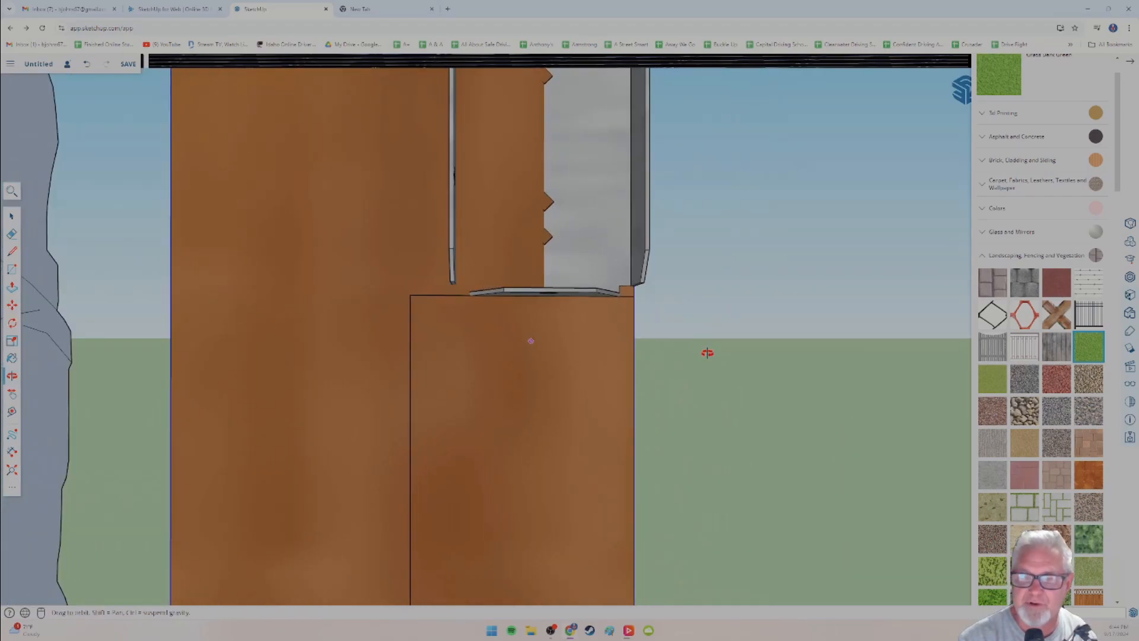
pyautogui.scroll(-3, 534, 328)
pyautogui.scroll(-4, 534, 328)
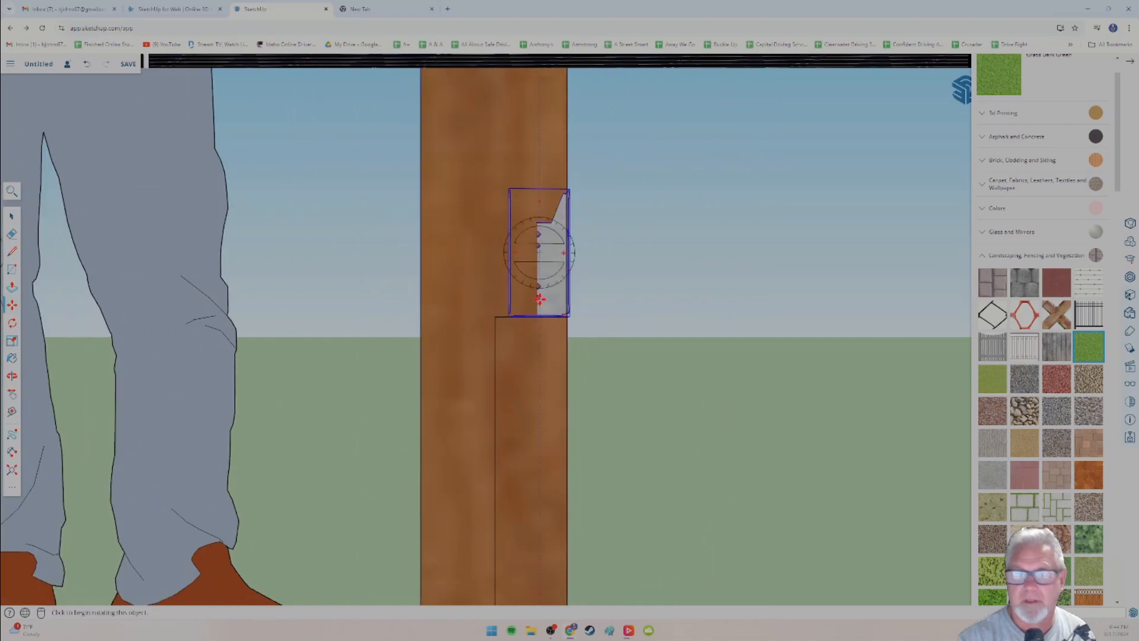
pyautogui.moveTo(572, 252); pyautogui.dragTo(533, 332, button='middle')
pyautogui.scroll(4, 548, 246)
pyautogui.scroll(1, 521, 273)
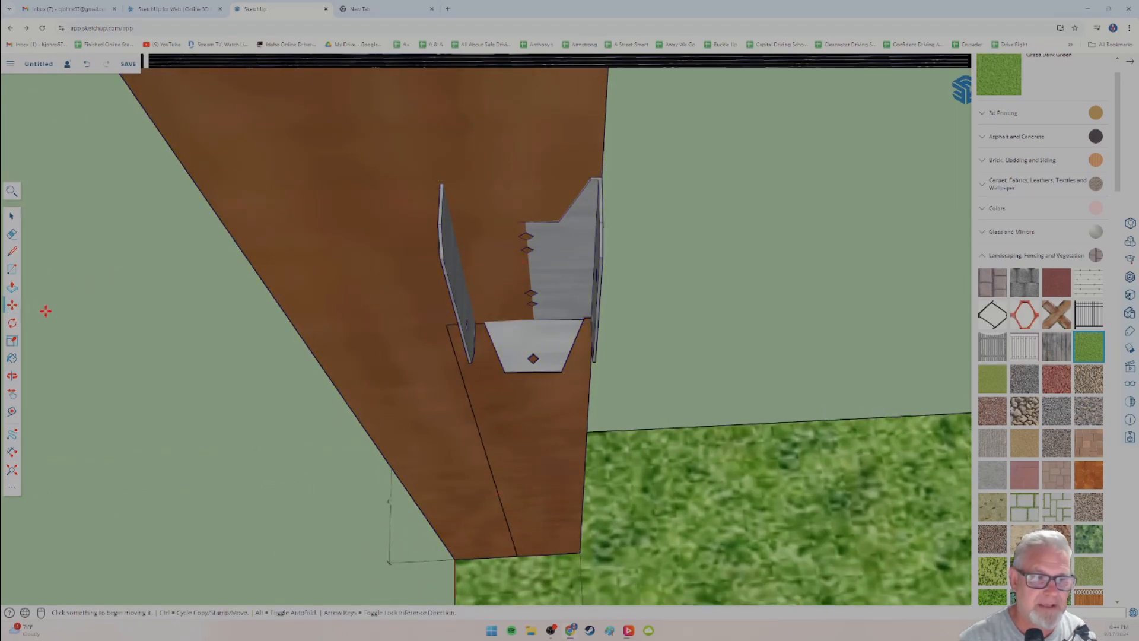
pyautogui.click(12, 324)
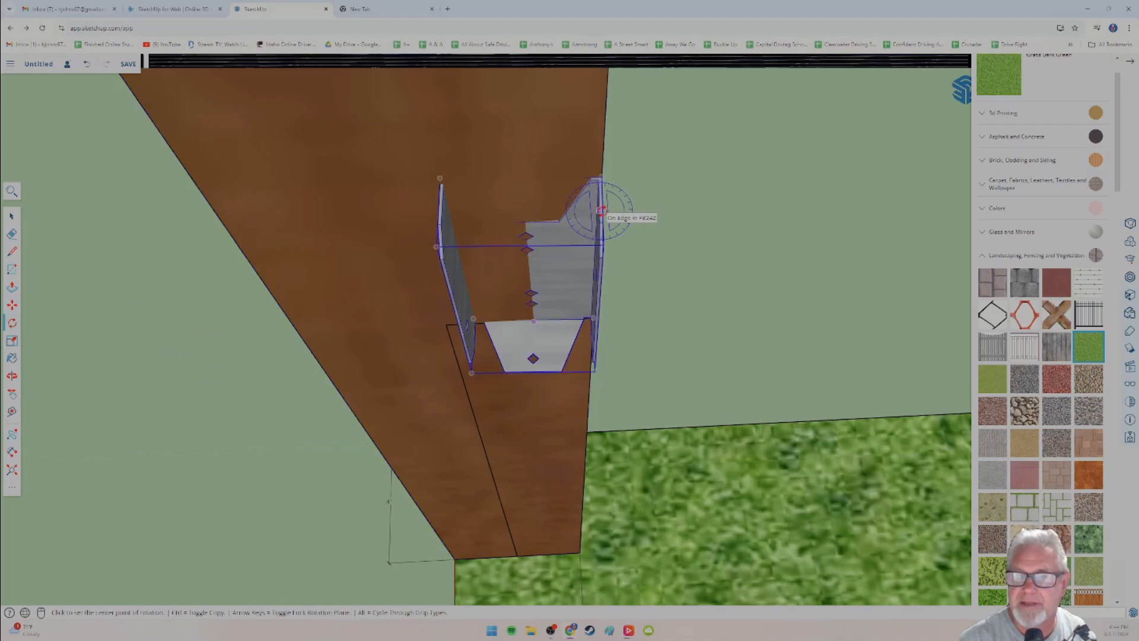
pyautogui.click(601, 210)
pyautogui.click(614, 212)
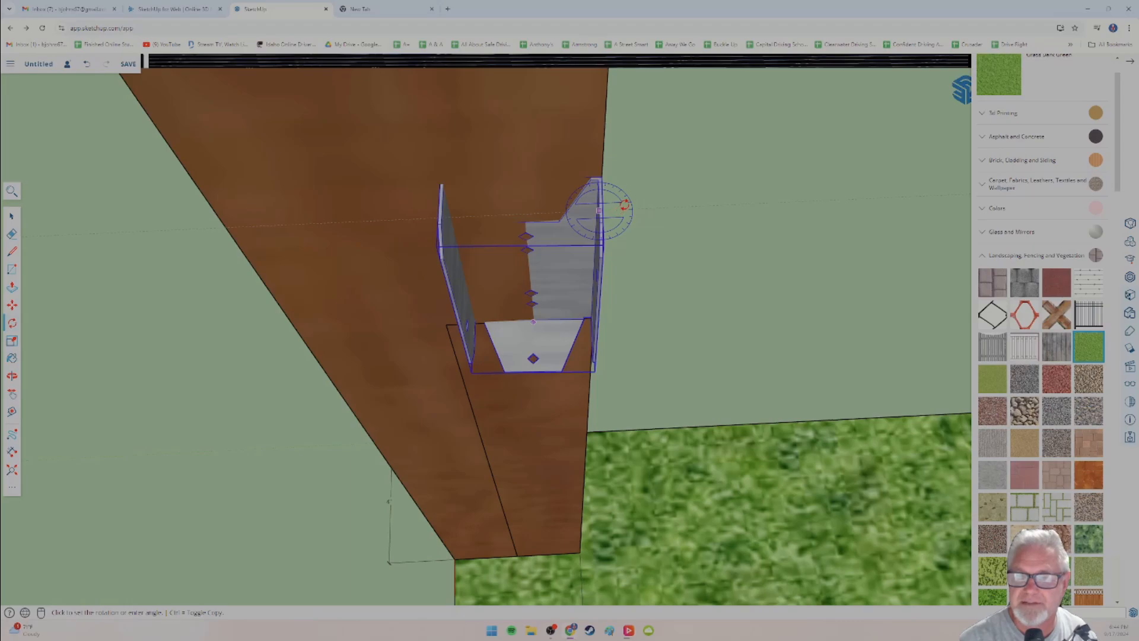
pyautogui.click(660, 204)
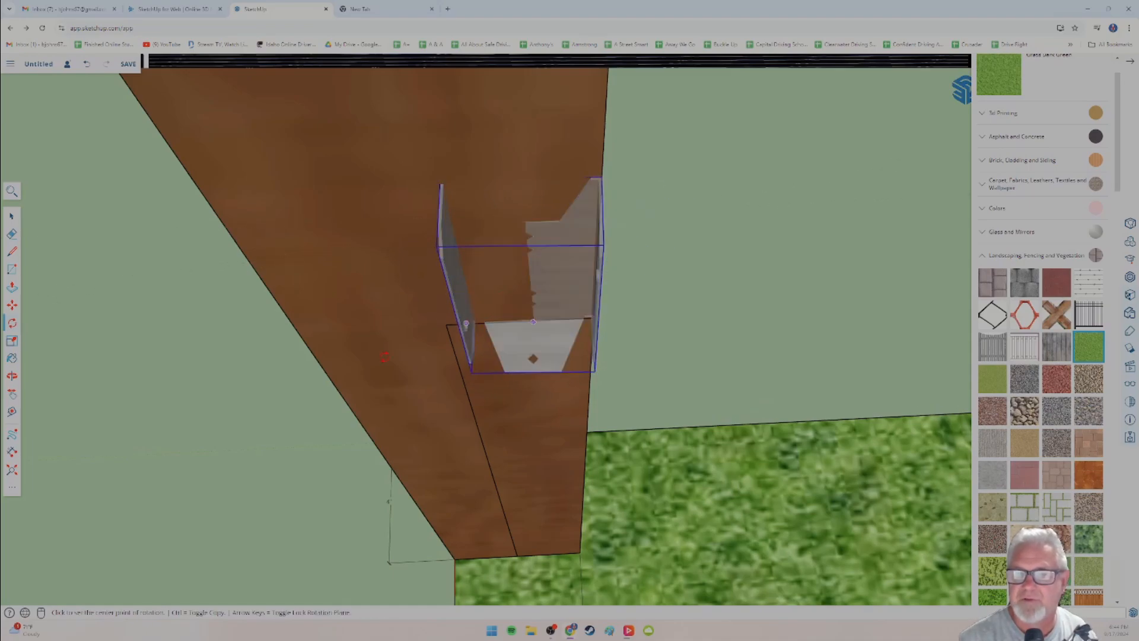
# Examine from above, the front and the side how the bracket's back plate and flanges meet the post face.
pyautogui.moveTo(463, 338)
pyautogui.mouseDown(button='middle')
pyautogui.moveTo(608, 291)
pyautogui.moveTo(514, 326)
pyautogui.moveTo(541, 305)
pyautogui.moveTo(482, 343)
pyautogui.moveTo(520, 387)
pyautogui.moveTo(562, 375)
pyautogui.moveTo(522, 338)
pyautogui.moveTo(519, 363)
pyautogui.moveTo(471, 298)
pyautogui.moveTo(480, 343)
pyautogui.moveTo(456, 320)
pyautogui.moveTo(455, 329)
pyautogui.mouseUp(button='middle')
pyautogui.moveTo(516, 393); pyautogui.dragTo(567, 422, button='middle')
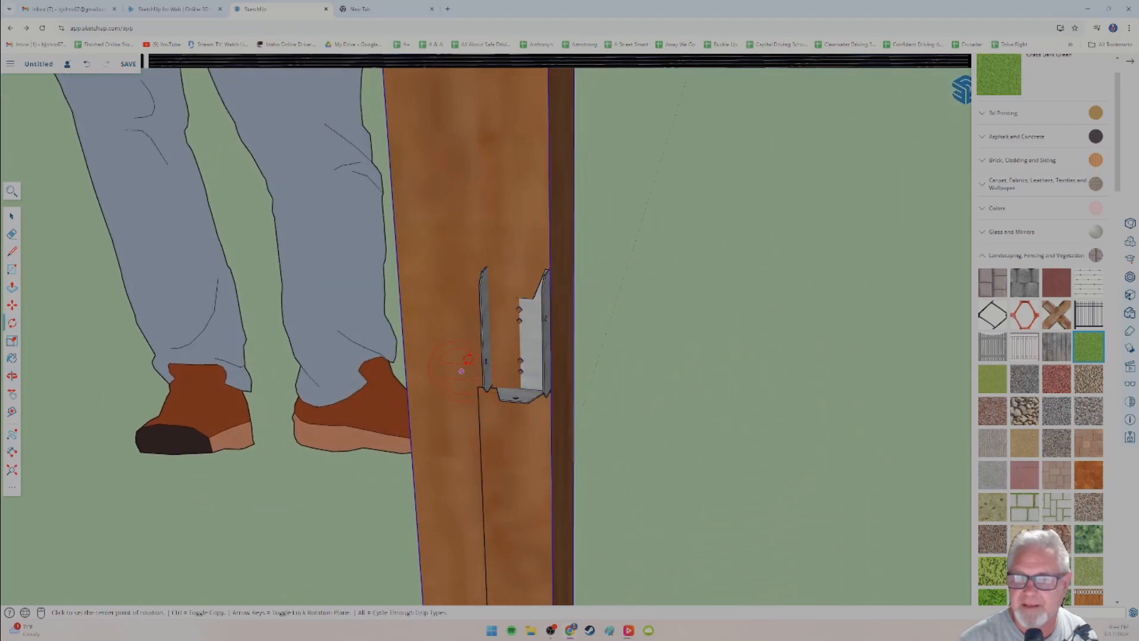
pyautogui.scroll(3, 470, 357)
pyautogui.moveTo(465, 362); pyautogui.dragTo(588, 363, button='middle')
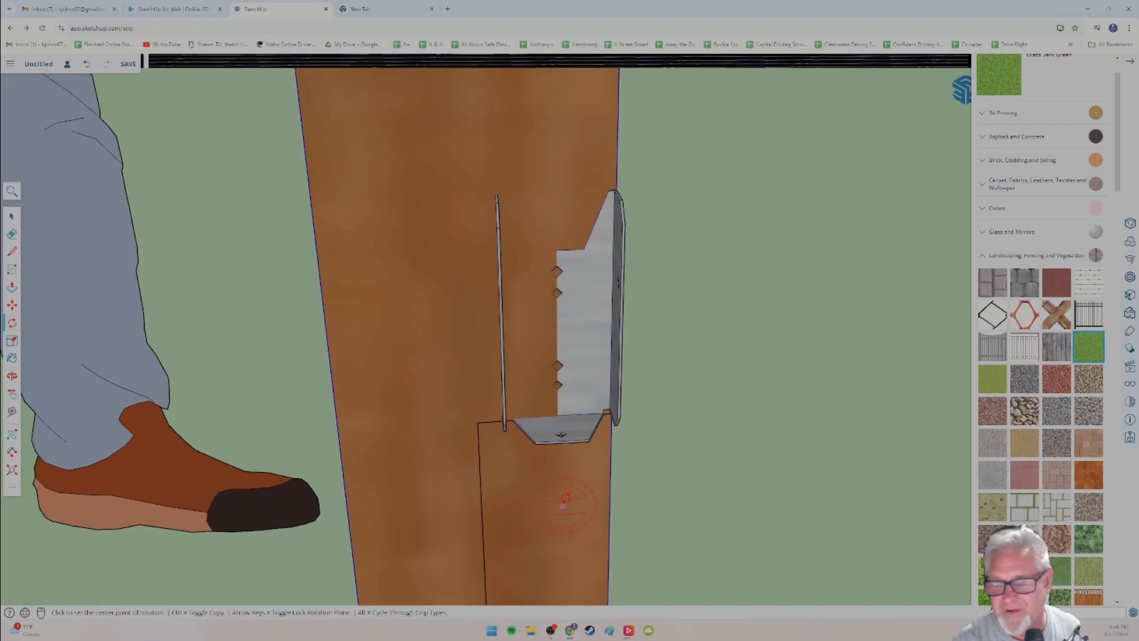
pyautogui.scroll(3, 561, 481)
pyautogui.moveTo(565, 471); pyautogui.dragTo(521, 422, button='middle')
pyautogui.scroll(-3, 549, 368)
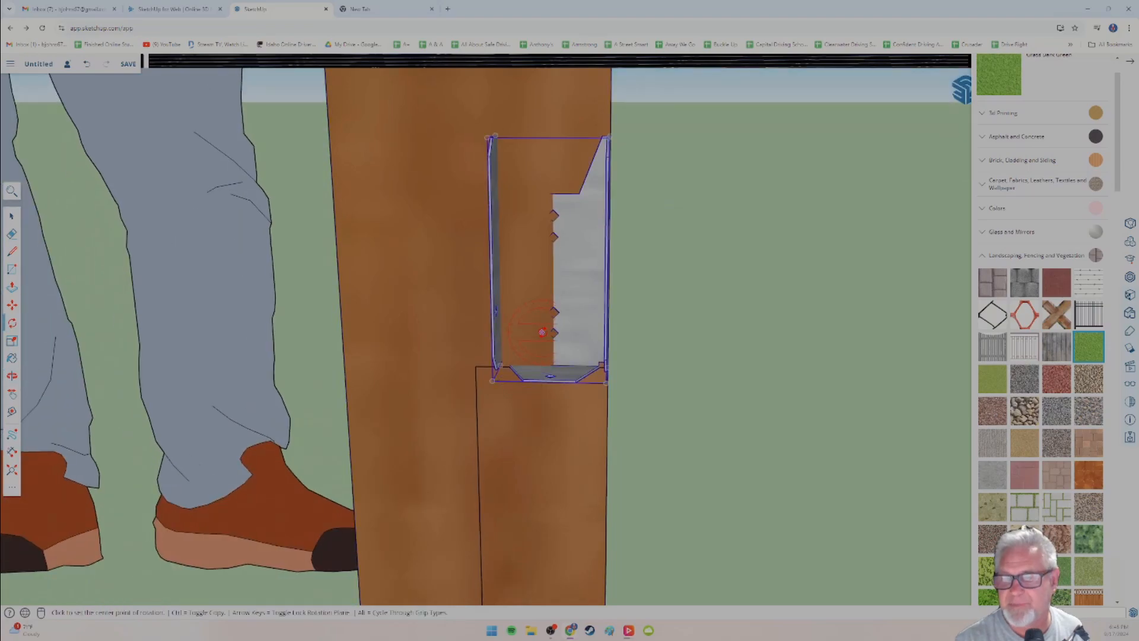
pyautogui.moveTo(544, 333); pyautogui.dragTo(532, 312, button='middle')
pyautogui.keyDown('shift'); pyautogui.moveTo(538, 257); pyautogui.dragTo(506, 320, button='middle'); pyautogui.keyUp('shift')
pyautogui.scroll(2, 526, 369)
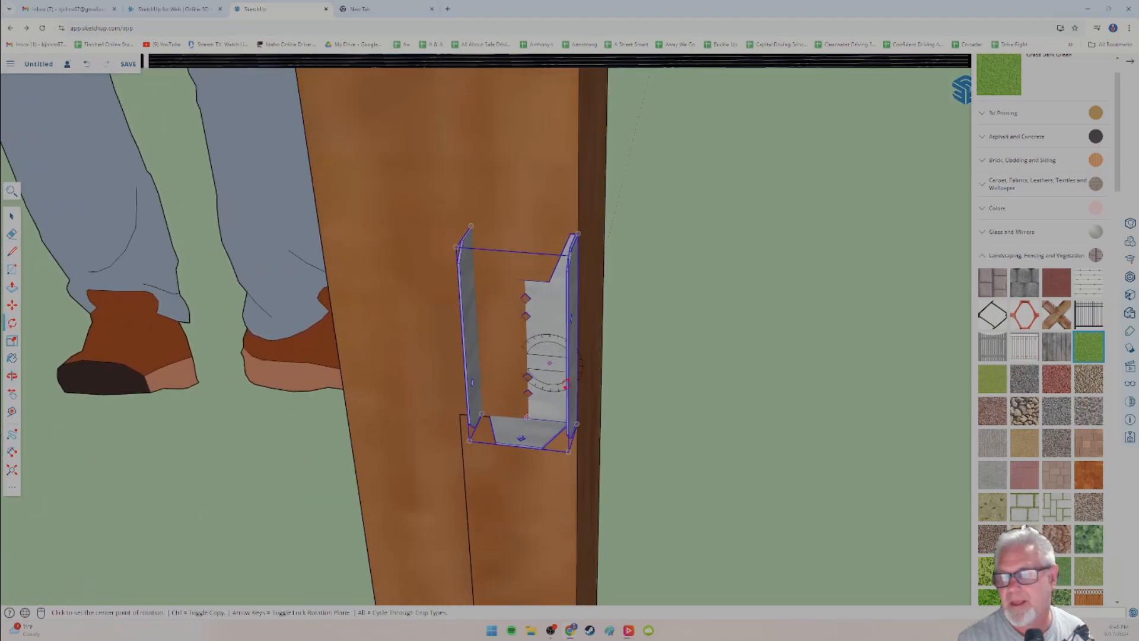
pyautogui.moveTo(526, 369); pyautogui.dragTo(447, 389, button='middle')
pyautogui.scroll(3, 515, 411)
pyautogui.moveTo(562, 380); pyautogui.dragTo(362, 380, button='middle')
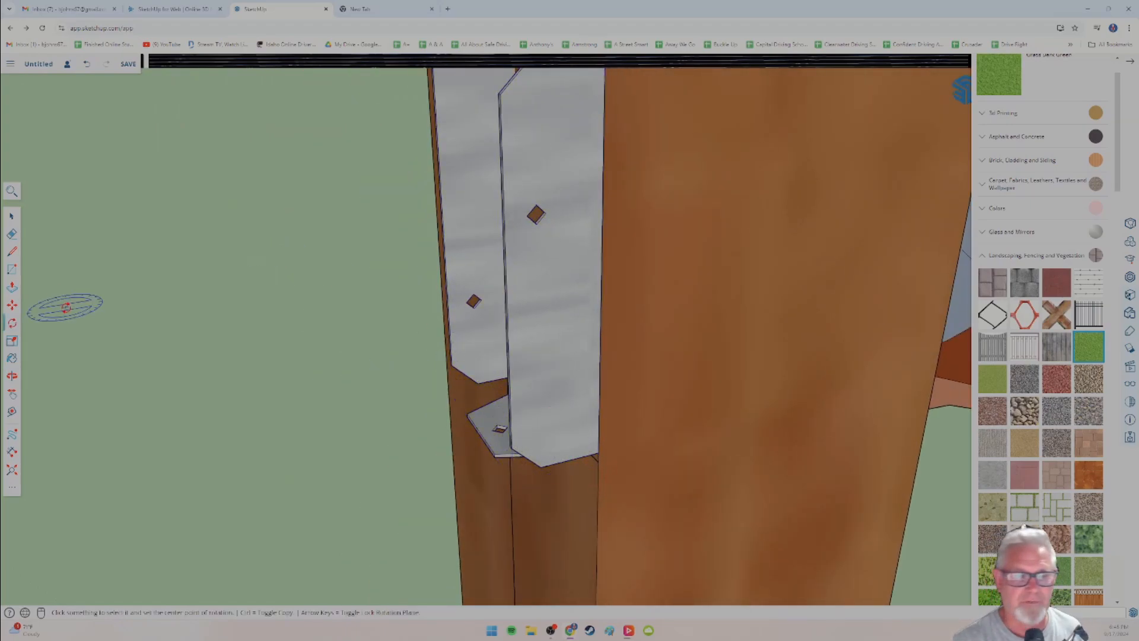
# Nudge the bracket slightly outward from the post face by the lower corner of its side flange.
pyautogui.click(12, 305)
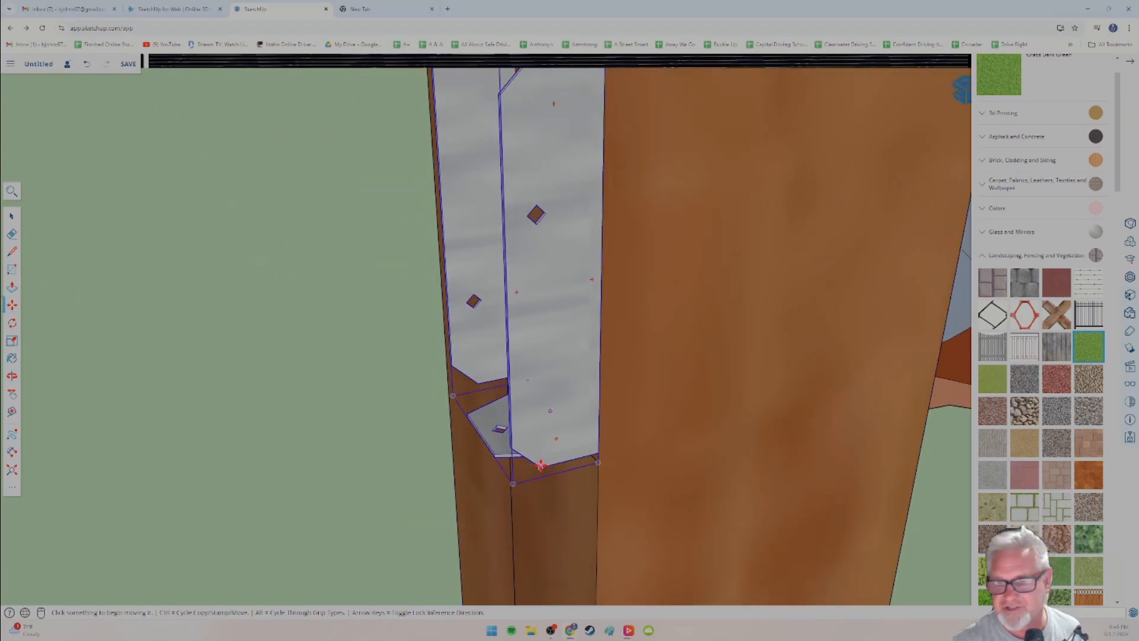
pyautogui.click(578, 462)
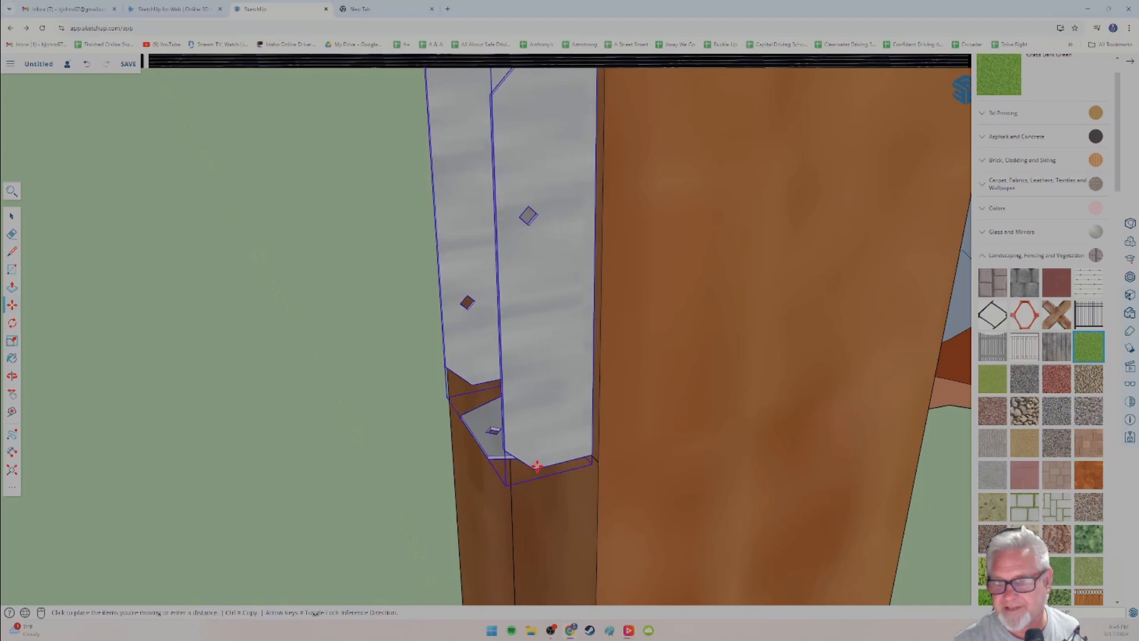
pyautogui.click(543, 465)
pyautogui.moveTo(332, 469); pyautogui.dragTo(498, 528, button='middle')
pyautogui.scroll(-3, 525, 495)
pyautogui.scroll(3, 526, 422)
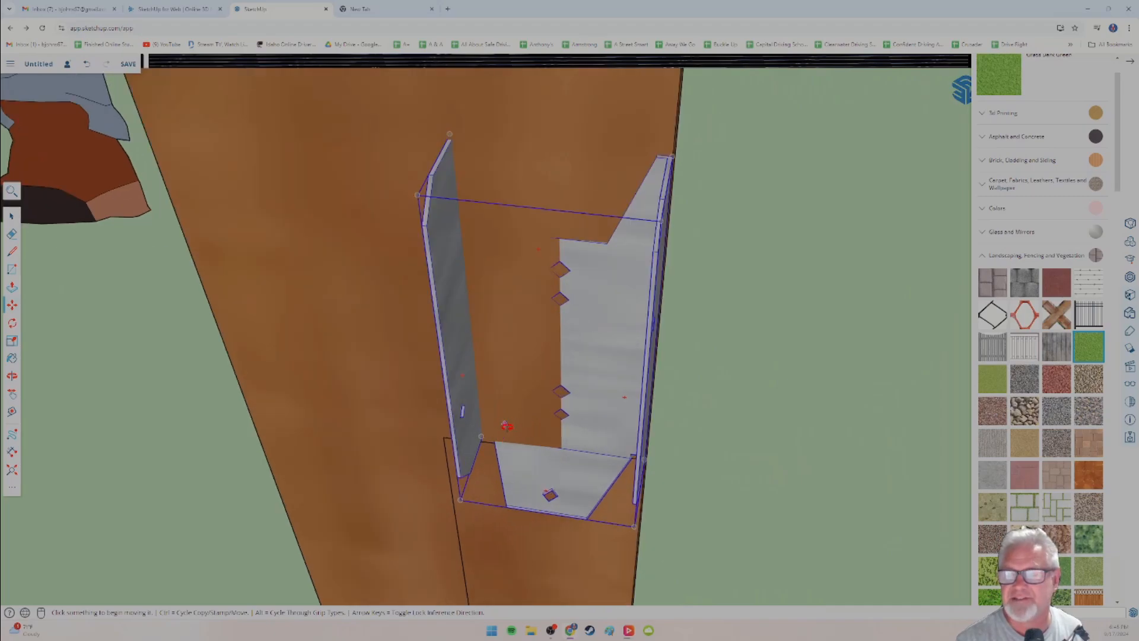
pyautogui.moveTo(506, 426); pyautogui.dragTo(502, 454, button='middle')
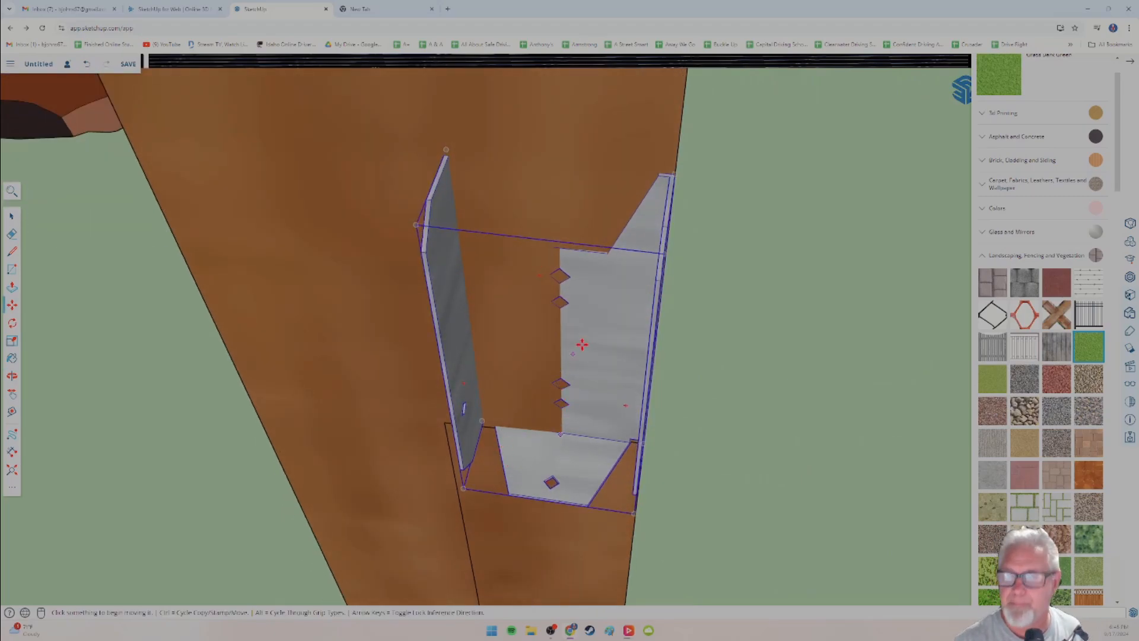
# Turn length snapping off and on again in the model's length units and set its increment to 1/16".
pyautogui.click(1131, 421)
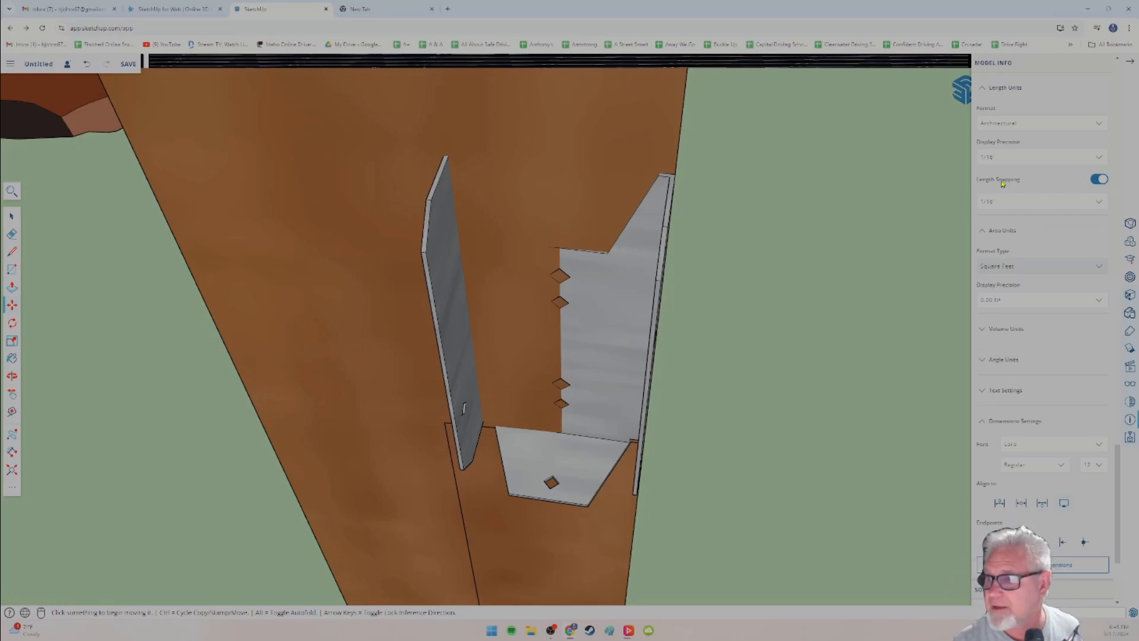
pyautogui.click(1097, 179)
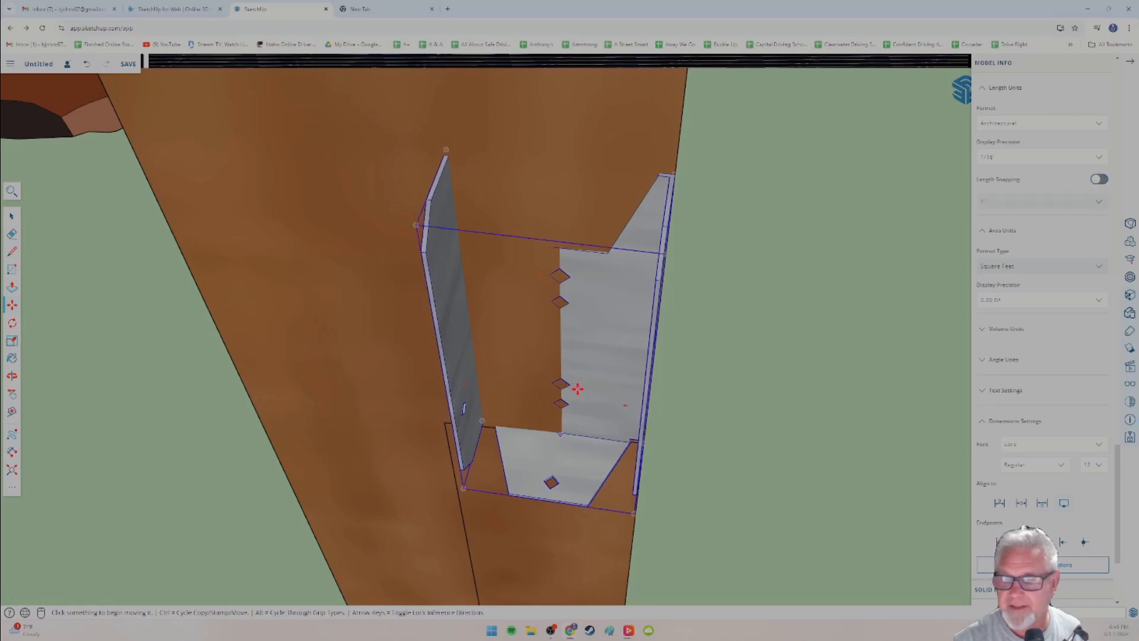
pyautogui.click(1101, 180)
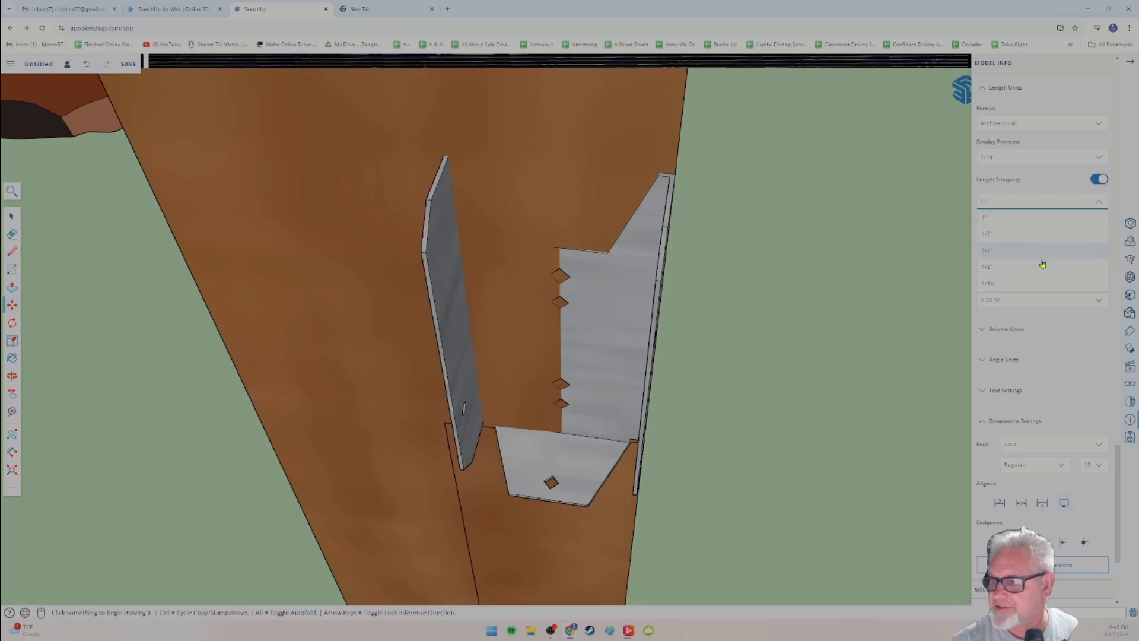
pyautogui.scroll(3, 1044, 261)
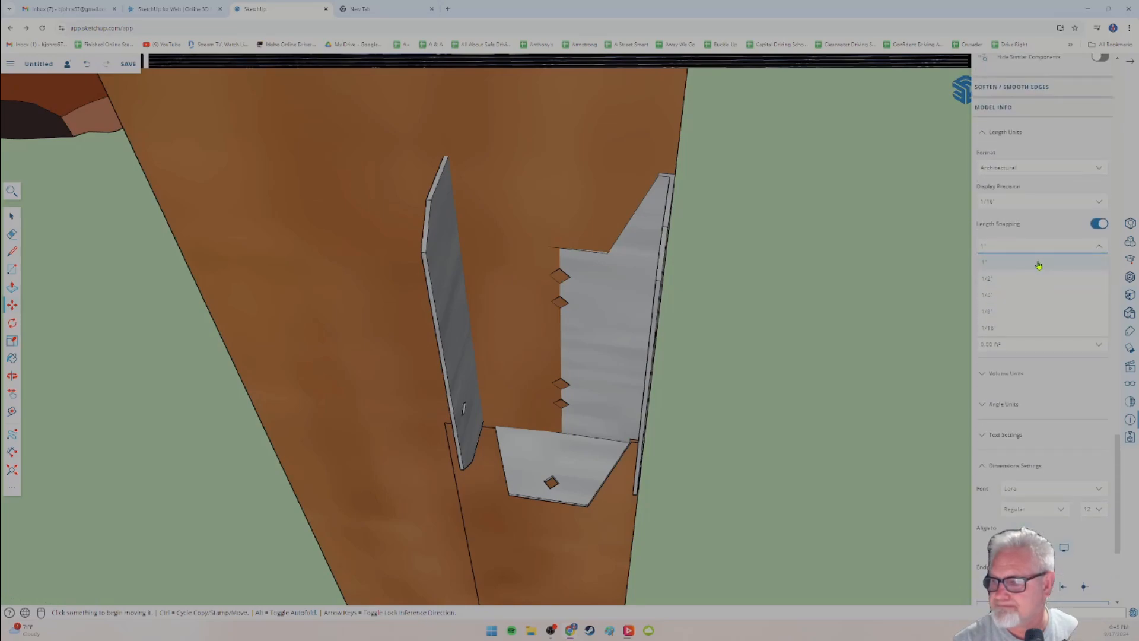
pyautogui.click(1005, 330)
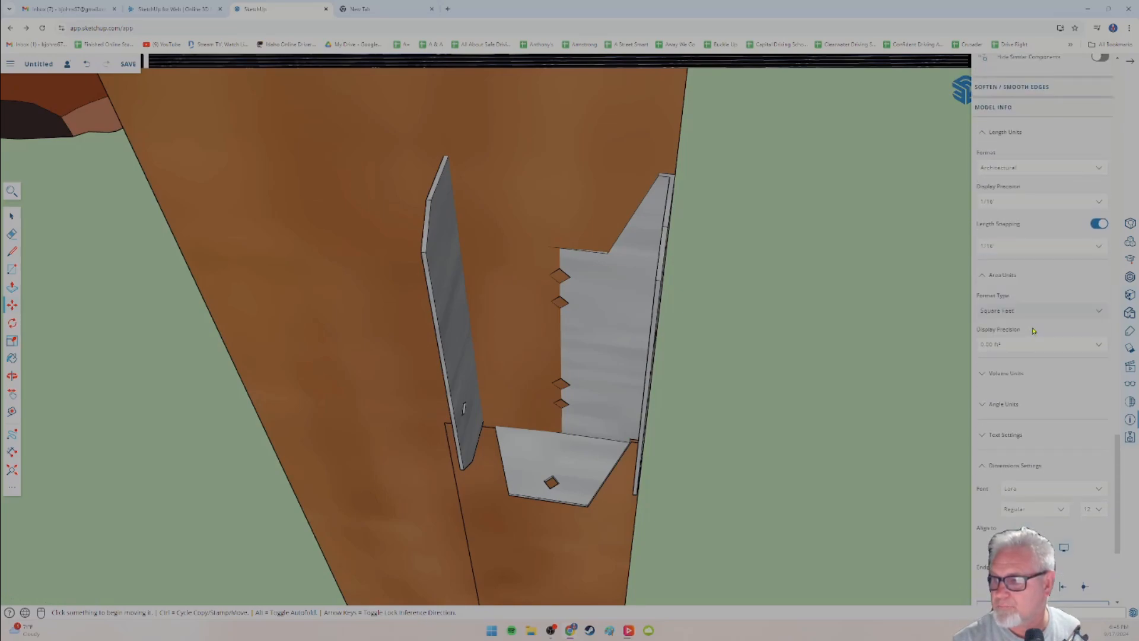
# Reselect 1/16" as the length snapping increment and try to rotate the bracket about a point on its bottom flange.
pyautogui.click(1006, 247)
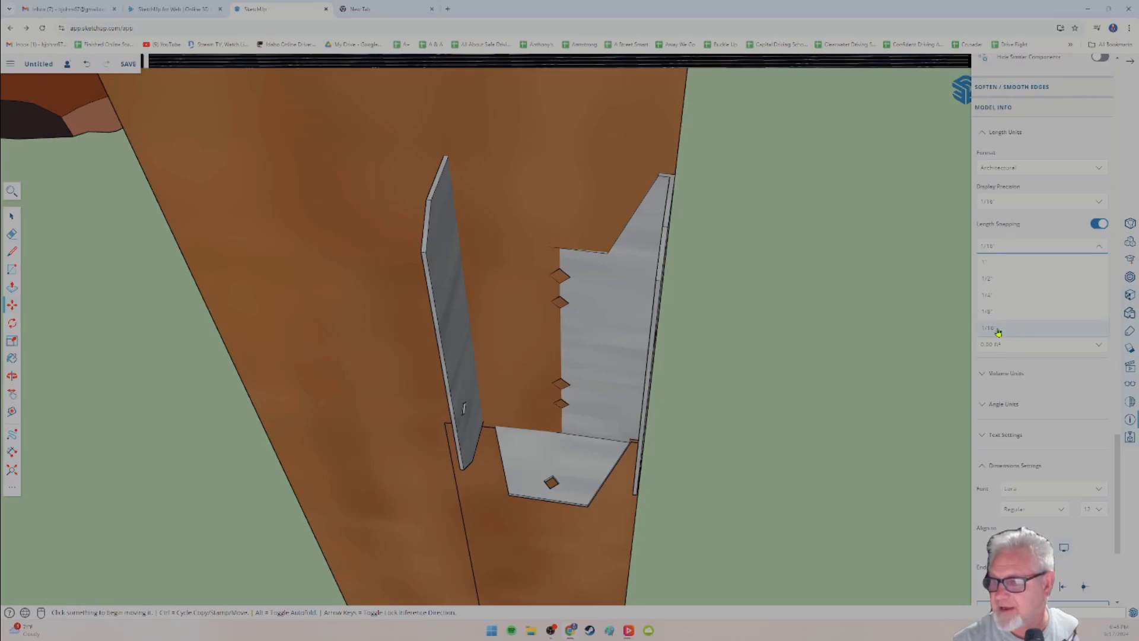
pyautogui.click(998, 330)
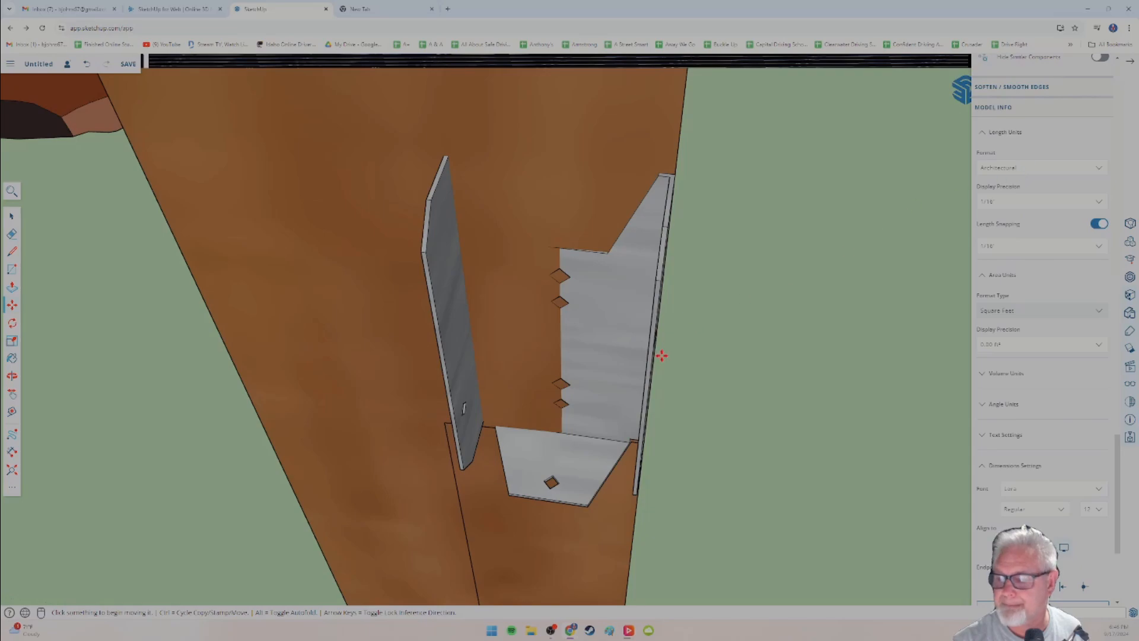
pyautogui.click(12, 323)
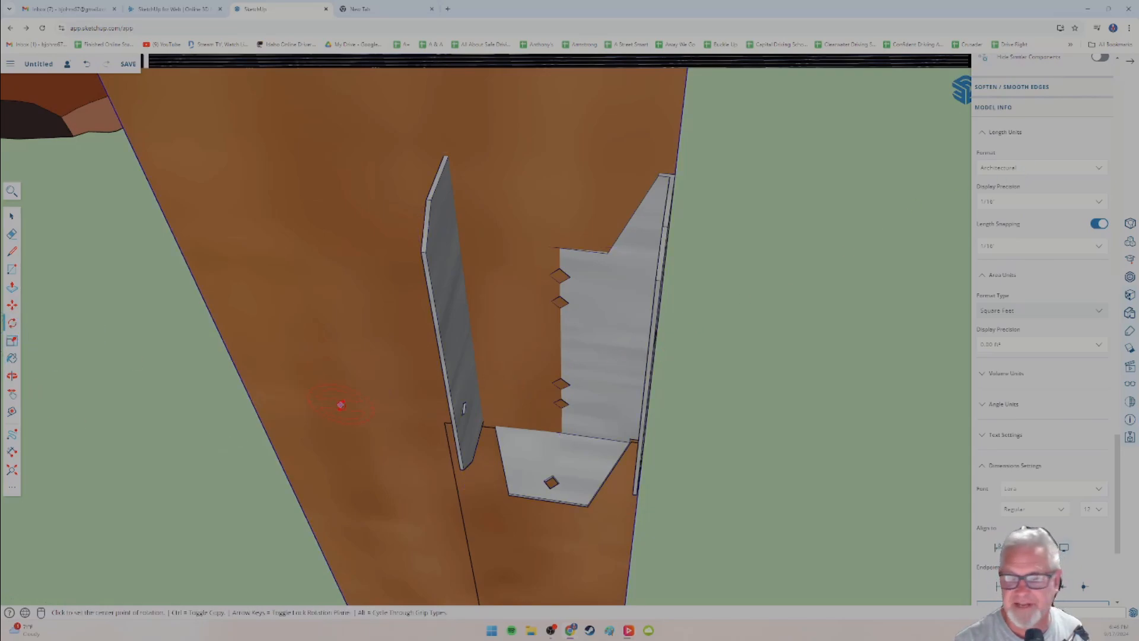
pyautogui.click(551, 461)
pyautogui.click(562, 468)
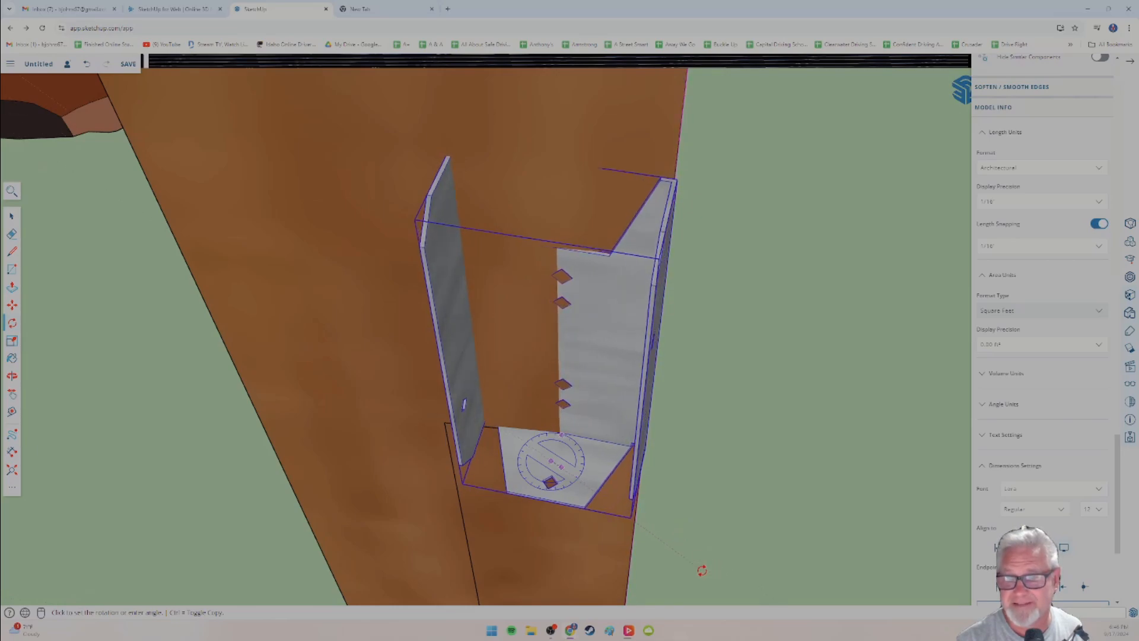
pyautogui.click(709, 562)
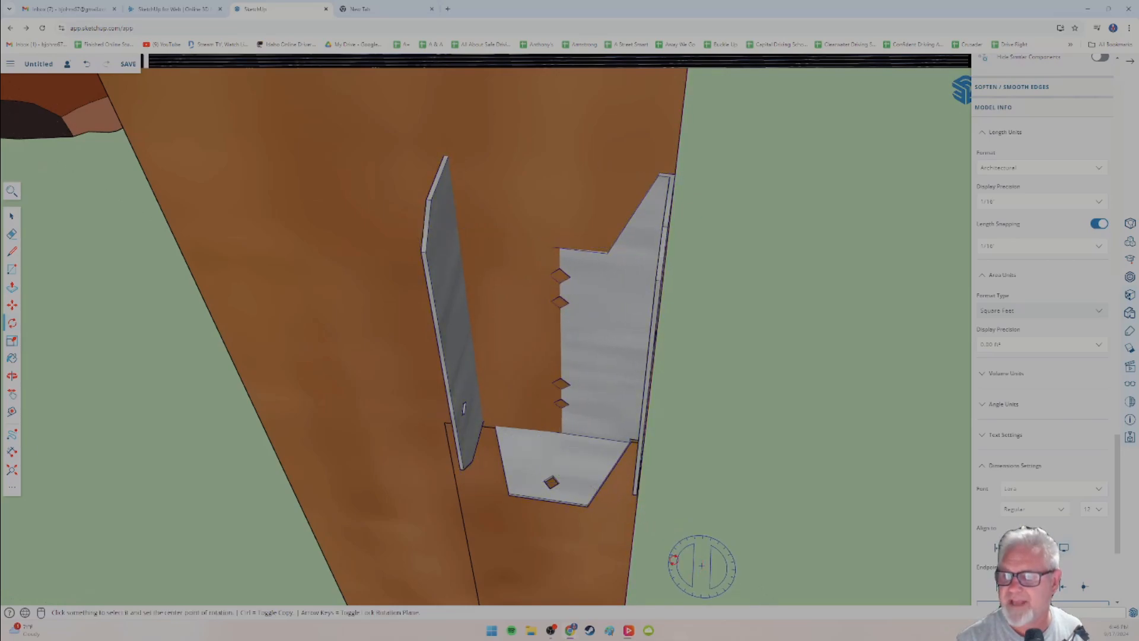
# Examine from the side, the front and farther back how the bracket sits against the corner post's face.
pyautogui.moveTo(376, 529); pyautogui.dragTo(533, 478, button='middle')
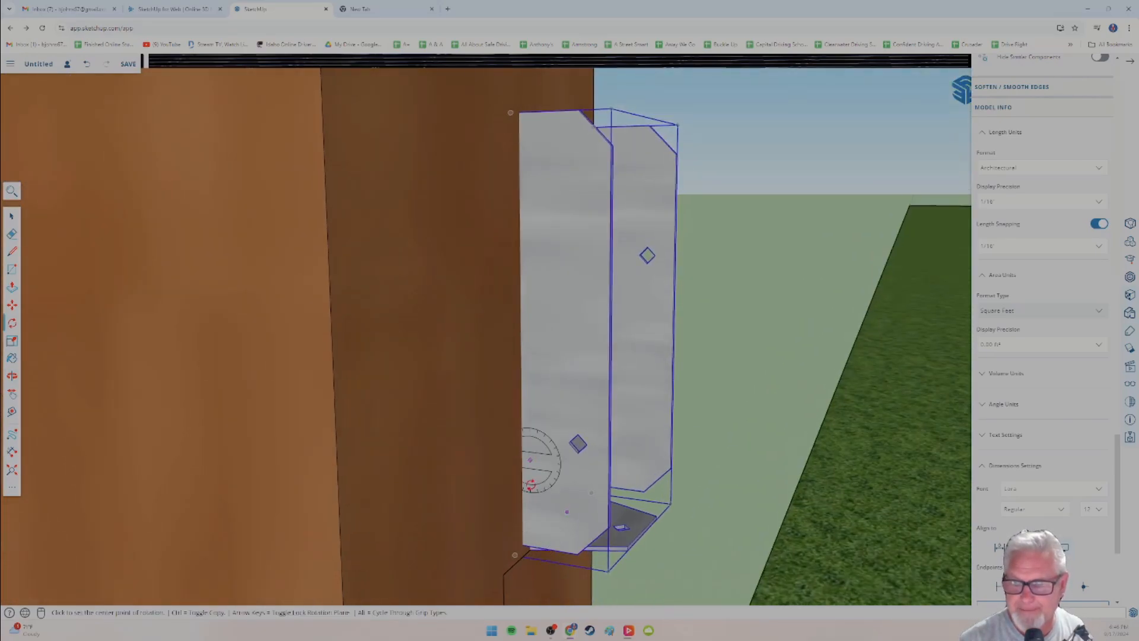
pyautogui.moveTo(419, 496); pyautogui.dragTo(469, 427, button='middle')
pyautogui.scroll(-3, 463, 428)
pyautogui.scroll(-2, 576, 439)
pyautogui.moveTo(575, 439); pyautogui.dragTo(534, 430, button='middle')
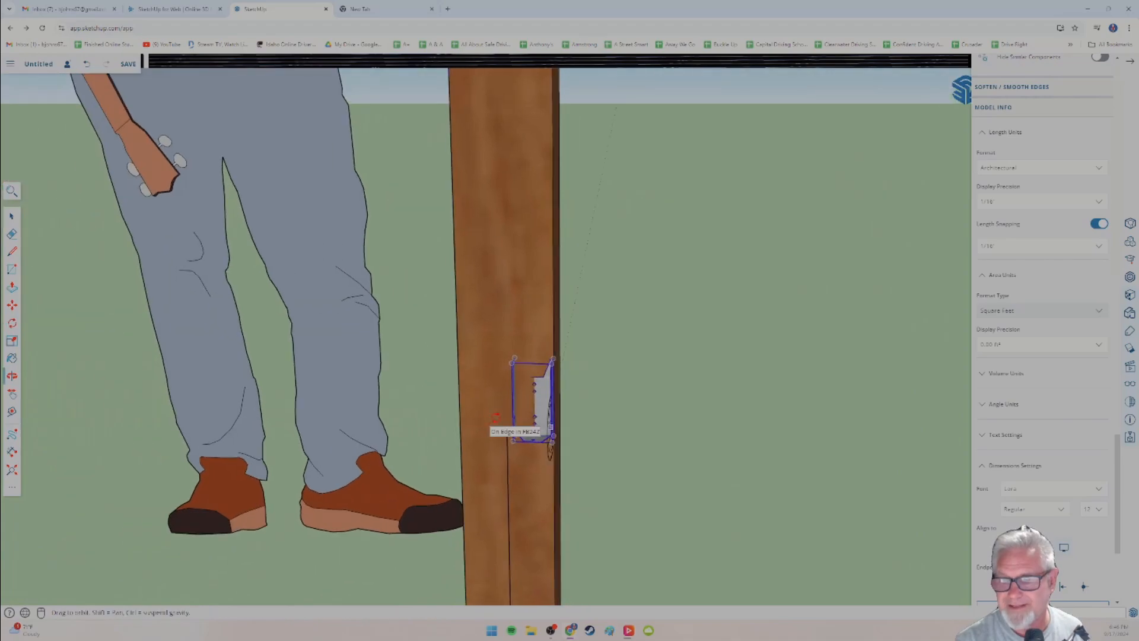
pyautogui.scroll(5, 536, 425)
pyautogui.scroll(2, 549, 404)
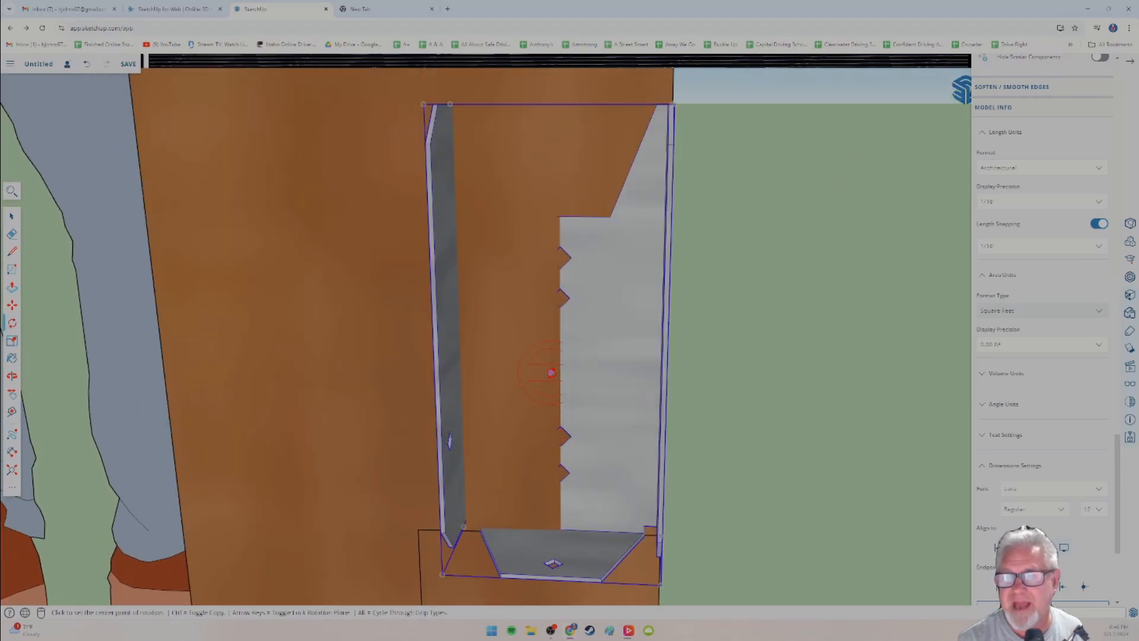
pyautogui.scroll(-3, 520, 364)
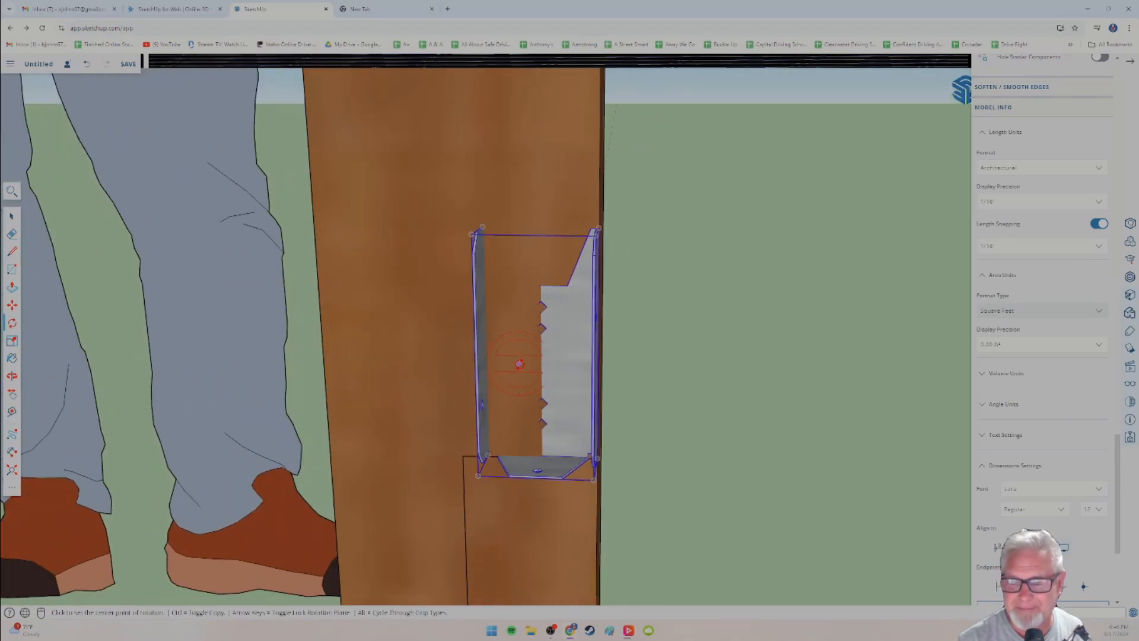
pyautogui.scroll(3, 522, 365)
pyautogui.scroll(-2, 532, 372)
pyautogui.scroll(-2, 530, 371)
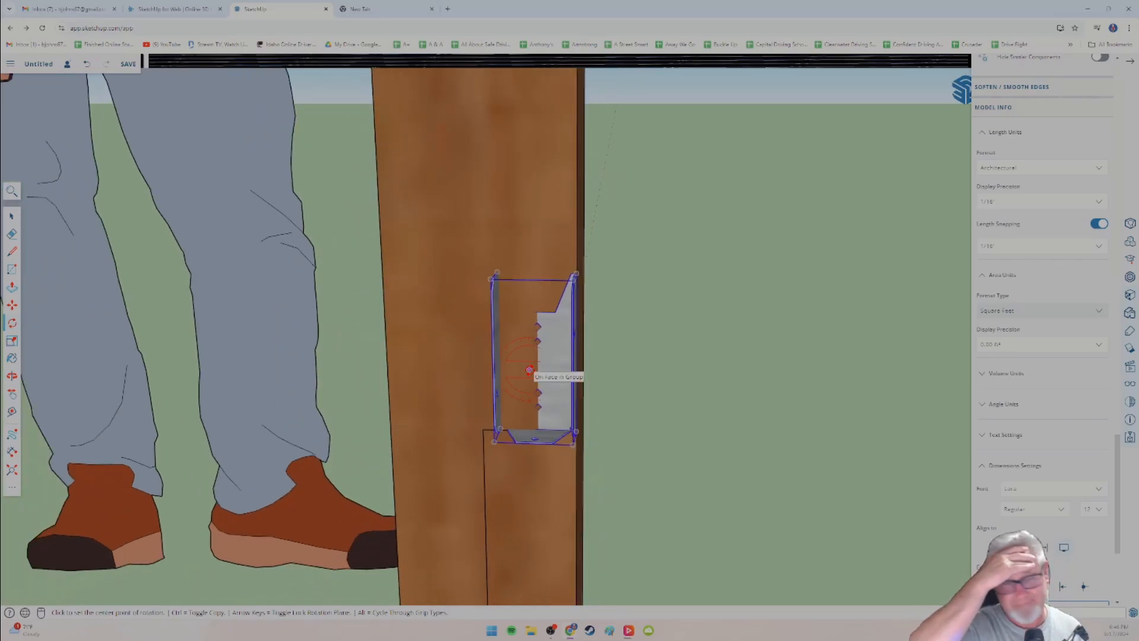
pyautogui.scroll(-2, 529, 370)
pyautogui.moveTo(529, 370); pyautogui.dragTo(682, 415, button='middle')
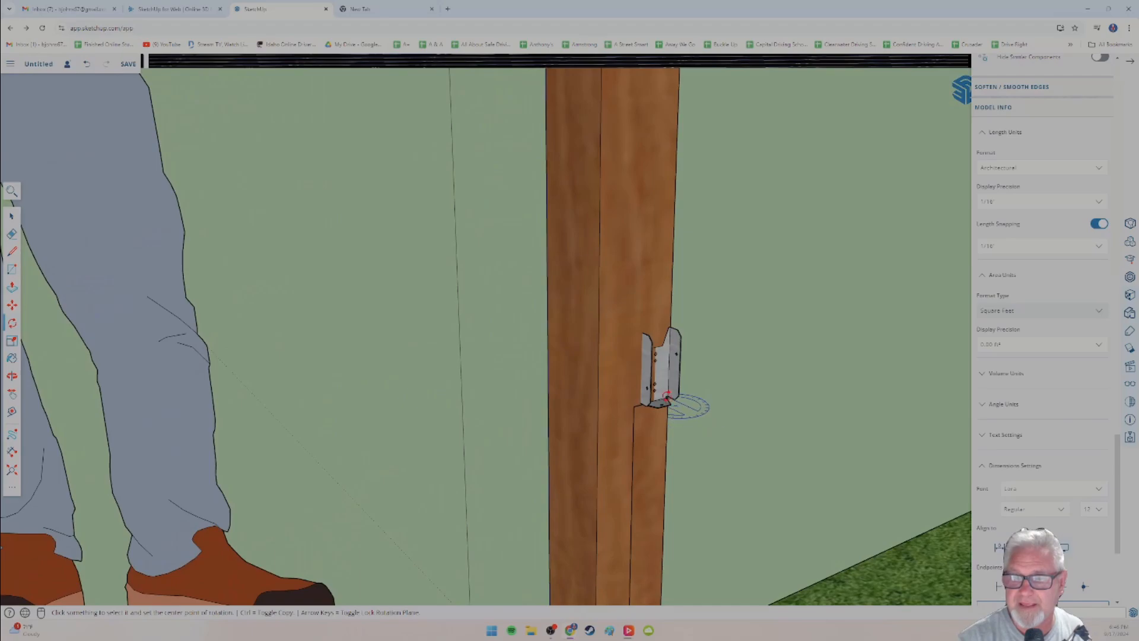
pyautogui.scroll(-4, 606, 440)
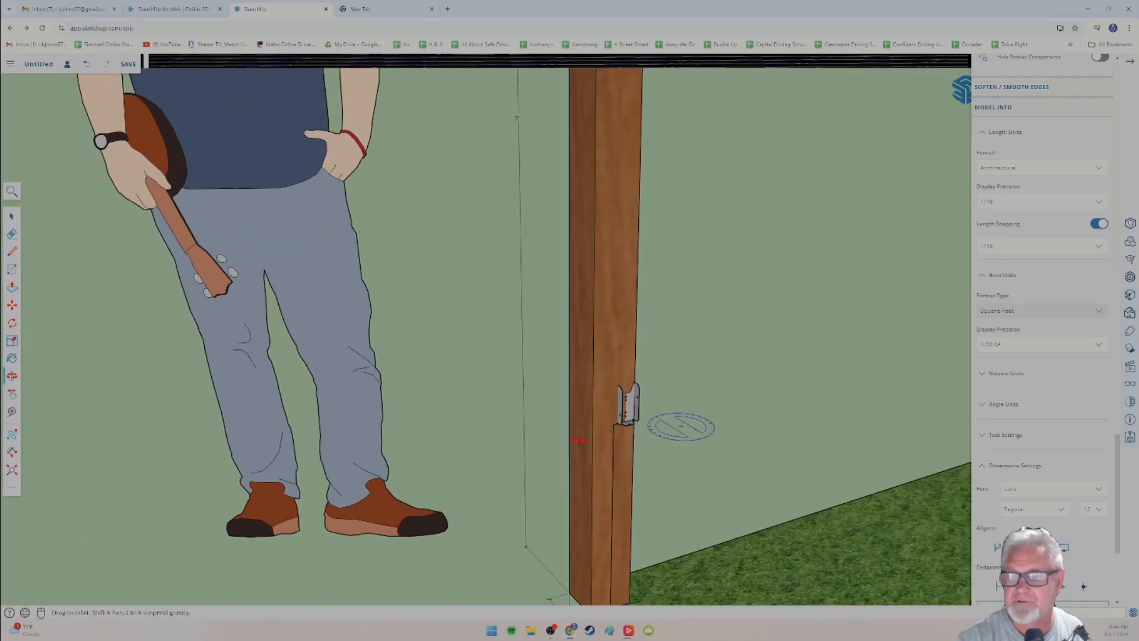
pyautogui.scroll(3, 639, 449)
pyautogui.scroll(2, 527, 359)
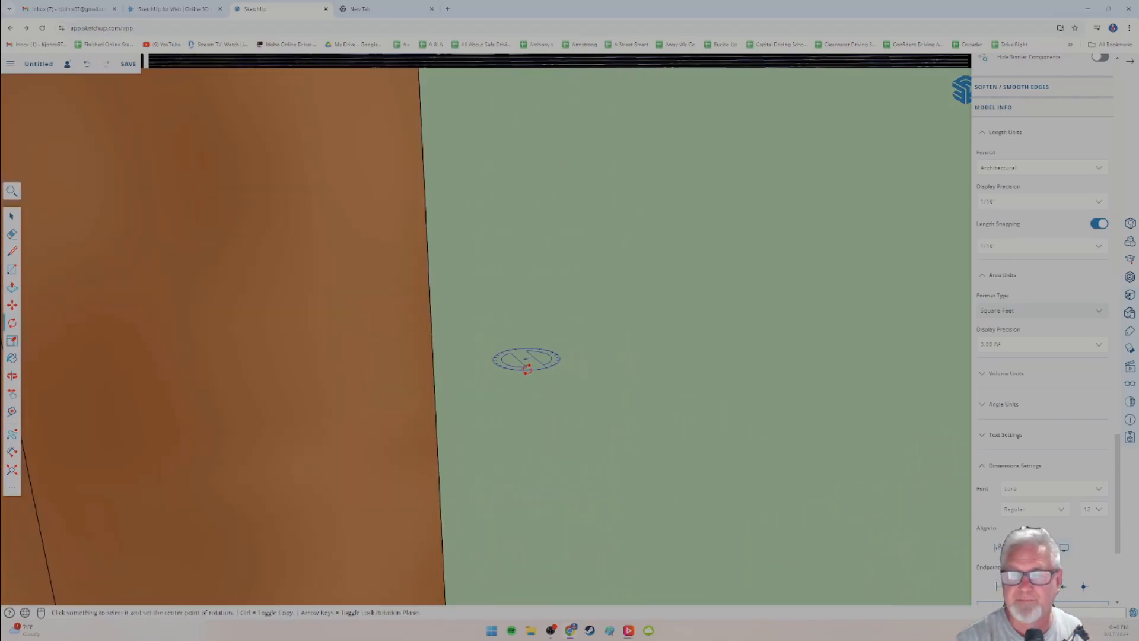
pyautogui.scroll(-4, 537, 369)
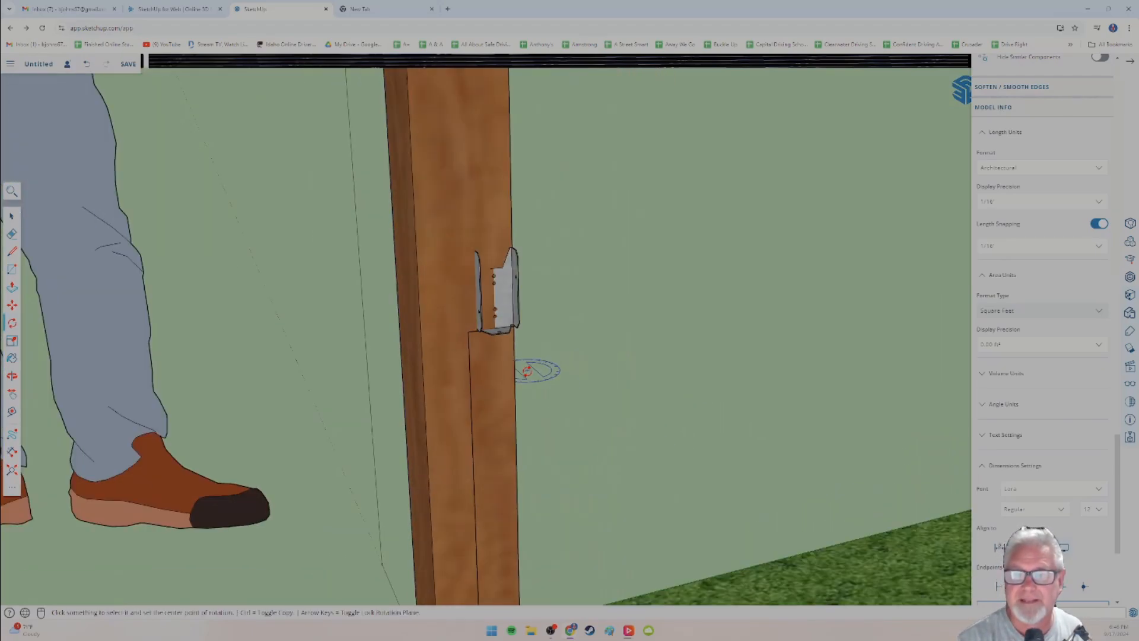
# Delete the reference lines below the bracket on the corner post's face.
pyautogui.click(12, 217)
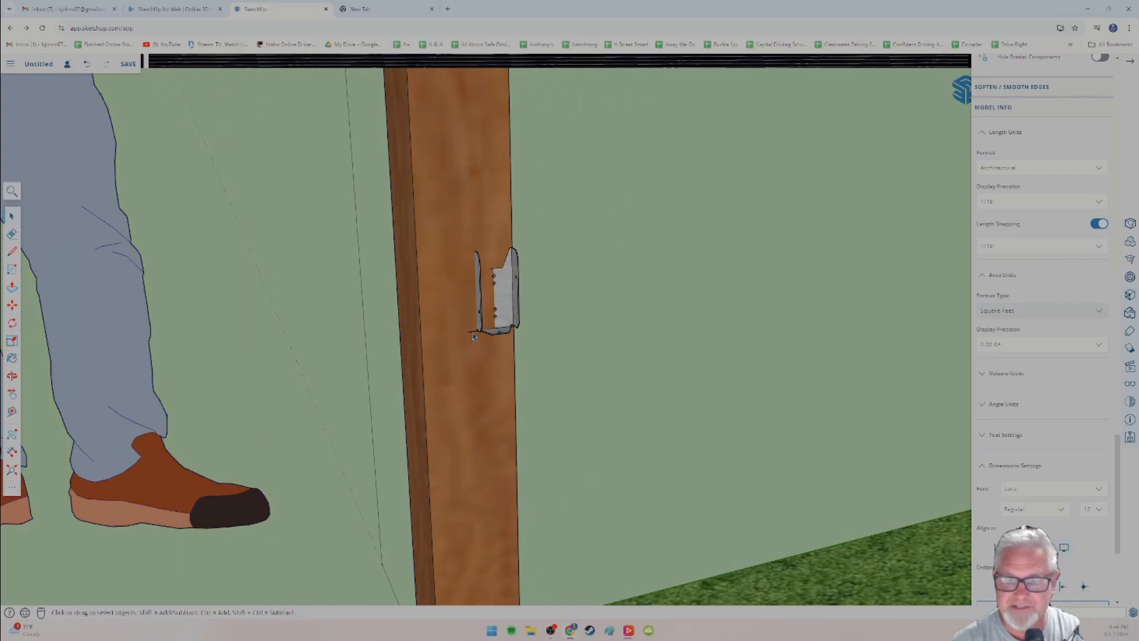
pyautogui.moveTo(510, 403)
pyautogui.mouseDown(button='middle')
pyautogui.moveTo(564, 407)
pyautogui.moveTo(356, 376)
pyautogui.moveTo(332, 389)
pyautogui.moveTo(249, 354)
pyautogui.moveTo(436, 365)
pyautogui.moveTo(505, 399)
pyautogui.mouseUp(button='middle')
pyautogui.scroll(5, 433, 399)
pyautogui.scroll(-5, 422, 399)
pyautogui.scroll(8, 554, 341)
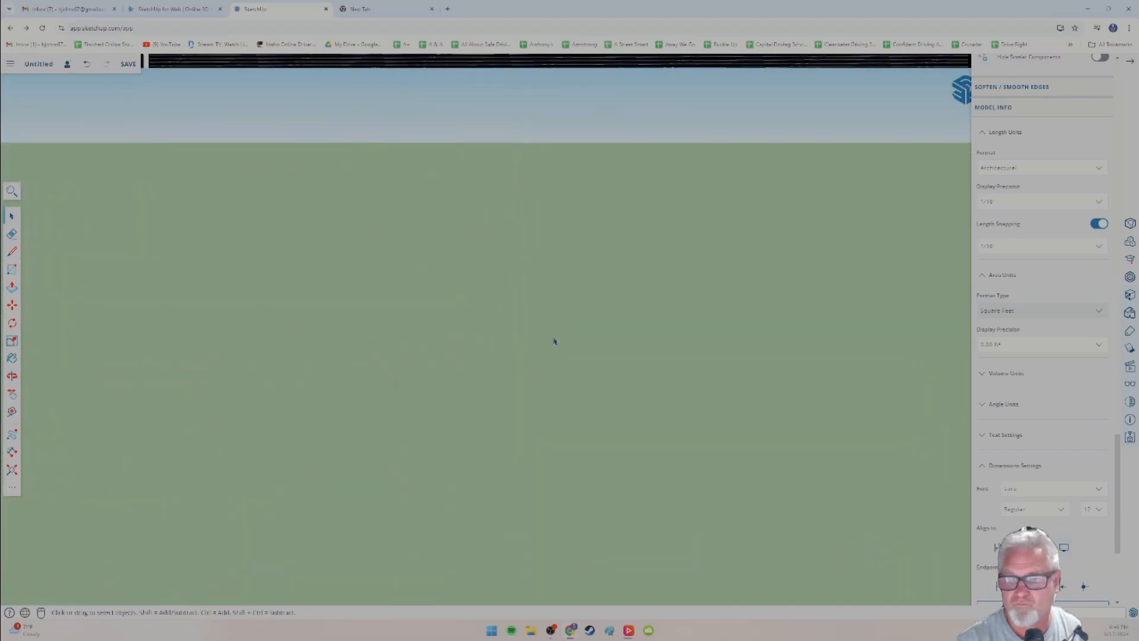
pyautogui.scroll(-10, 529, 344)
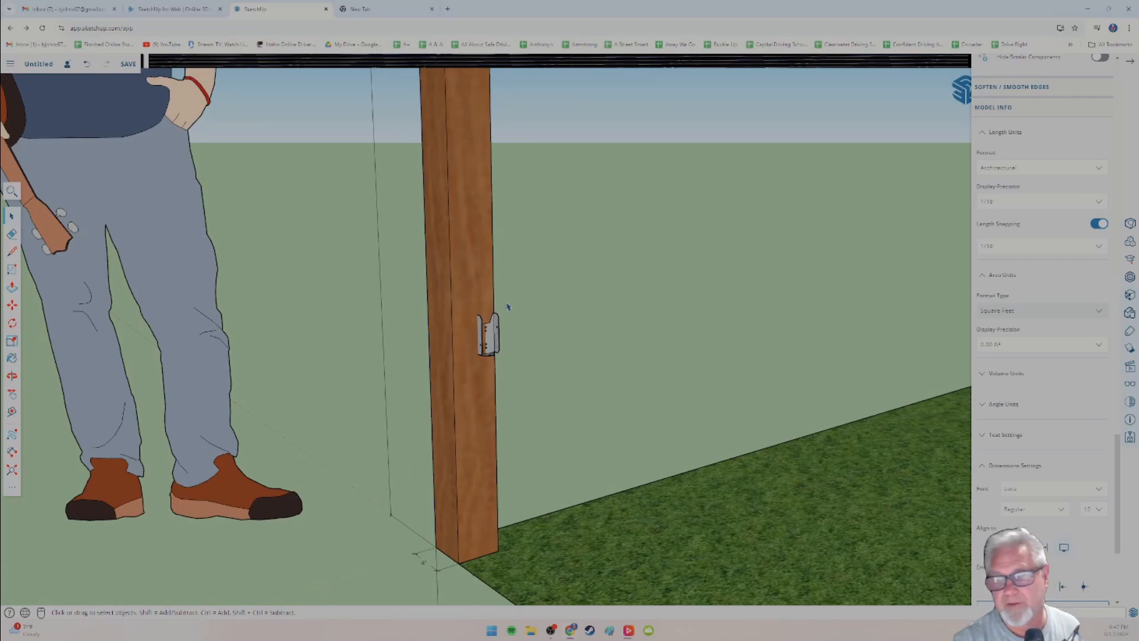
# Try to draw a vertical reference line down the corner post's bracket face, starting at its top edge.
pyautogui.moveTo(508, 307); pyautogui.dragTo(524, 345, button='middle')
pyautogui.scroll(-5, 505, 293)
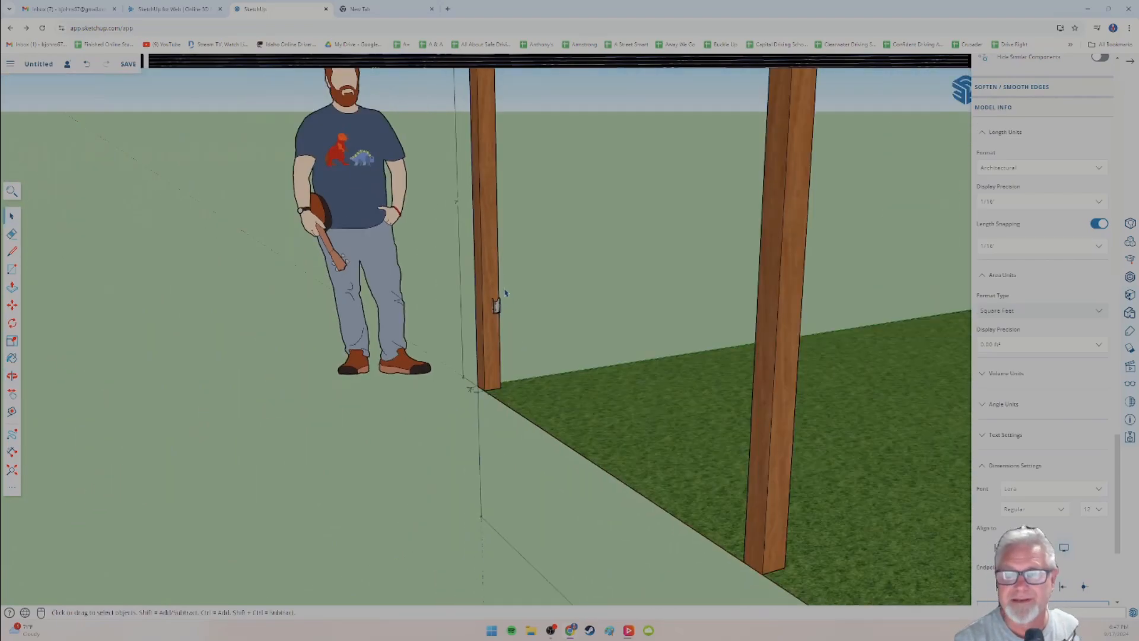
pyautogui.moveTo(501, 295); pyautogui.dragTo(469, 276, button='middle')
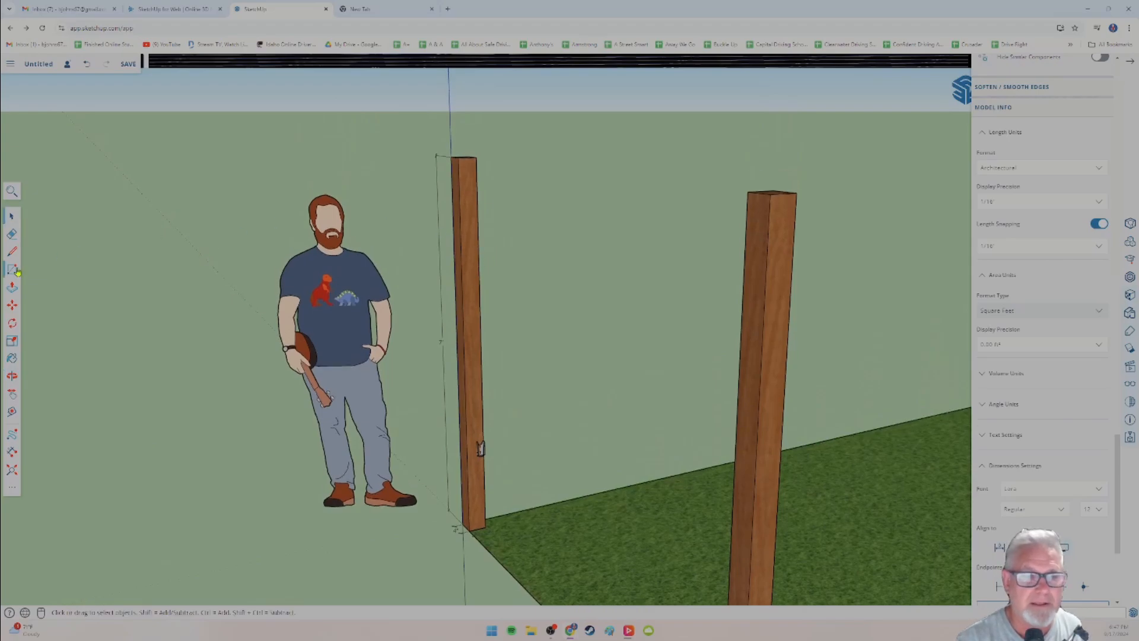
pyautogui.click(12, 252)
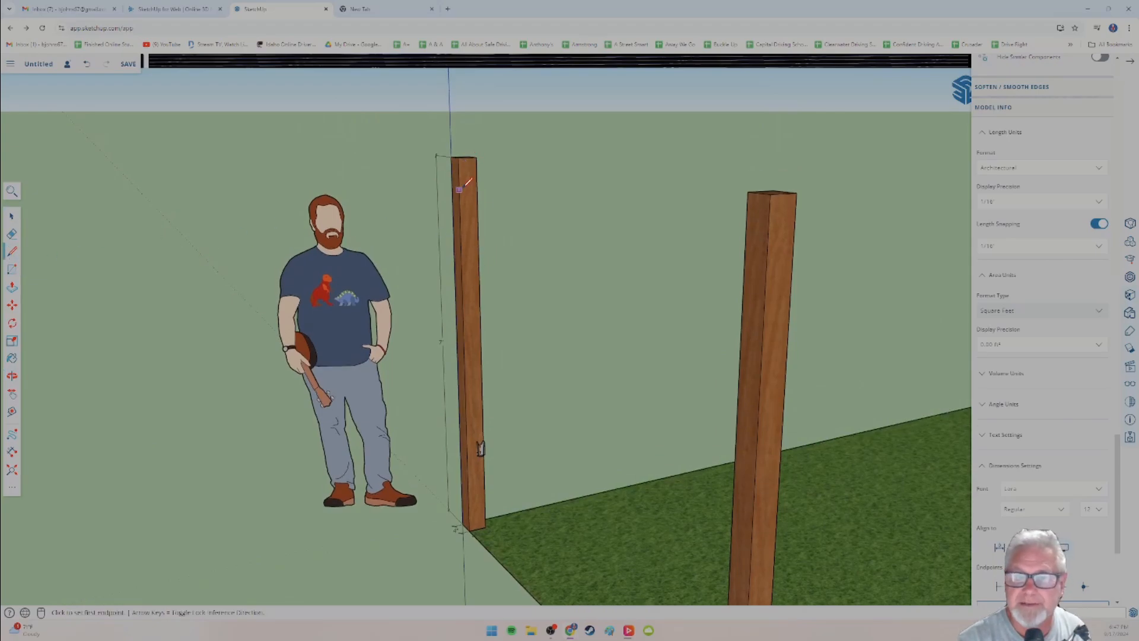
pyautogui.scroll(3, 463, 185)
pyautogui.click(472, 133)
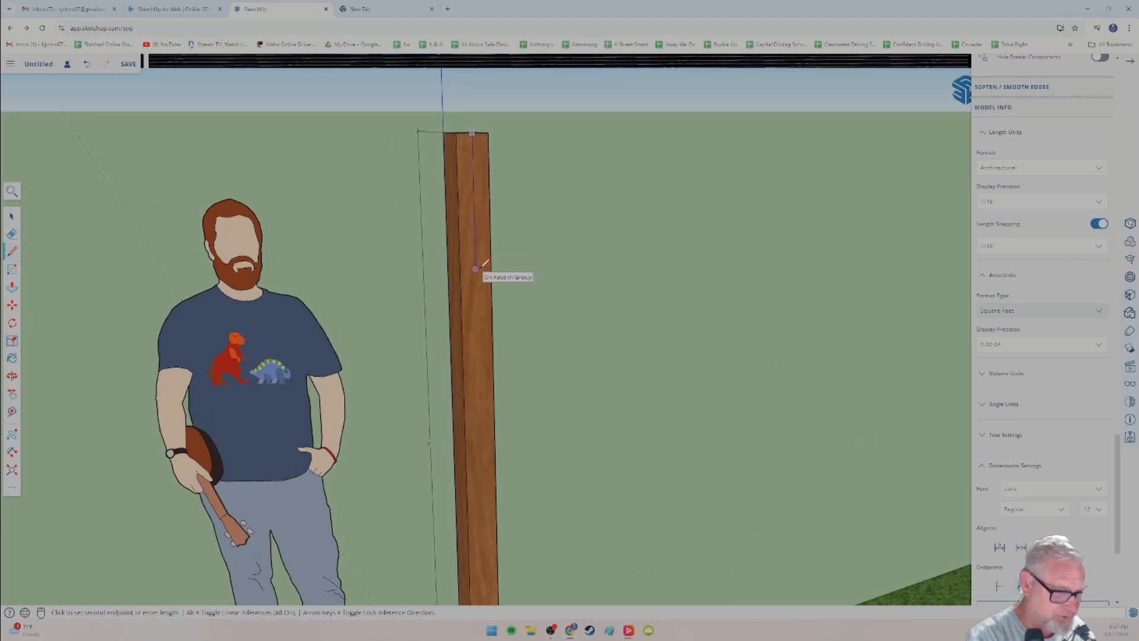
pyautogui.press('Return')
pyautogui.scroll(-5, 526, 310)
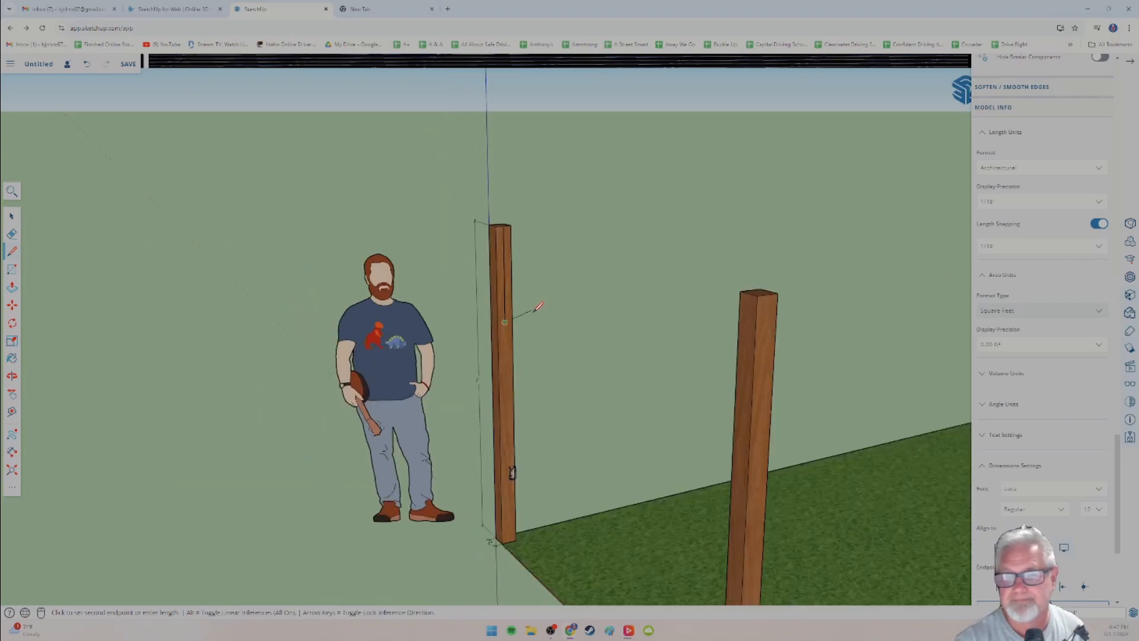
pyautogui.moveTo(525, 320); pyautogui.dragTo(579, 301, button='middle')
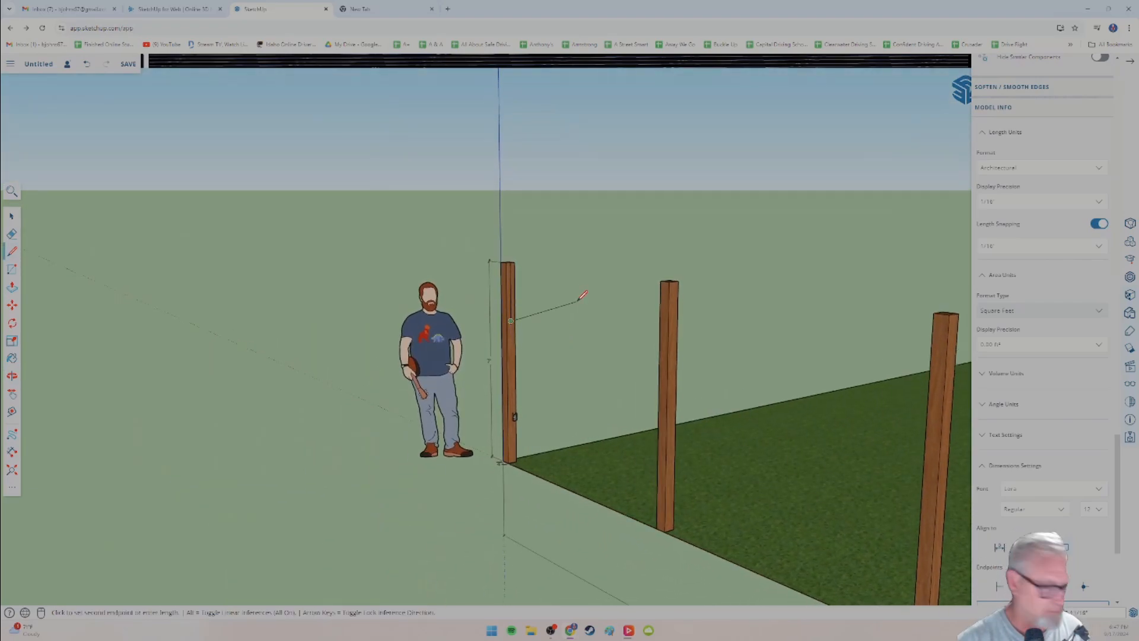
pyautogui.press('Escape')
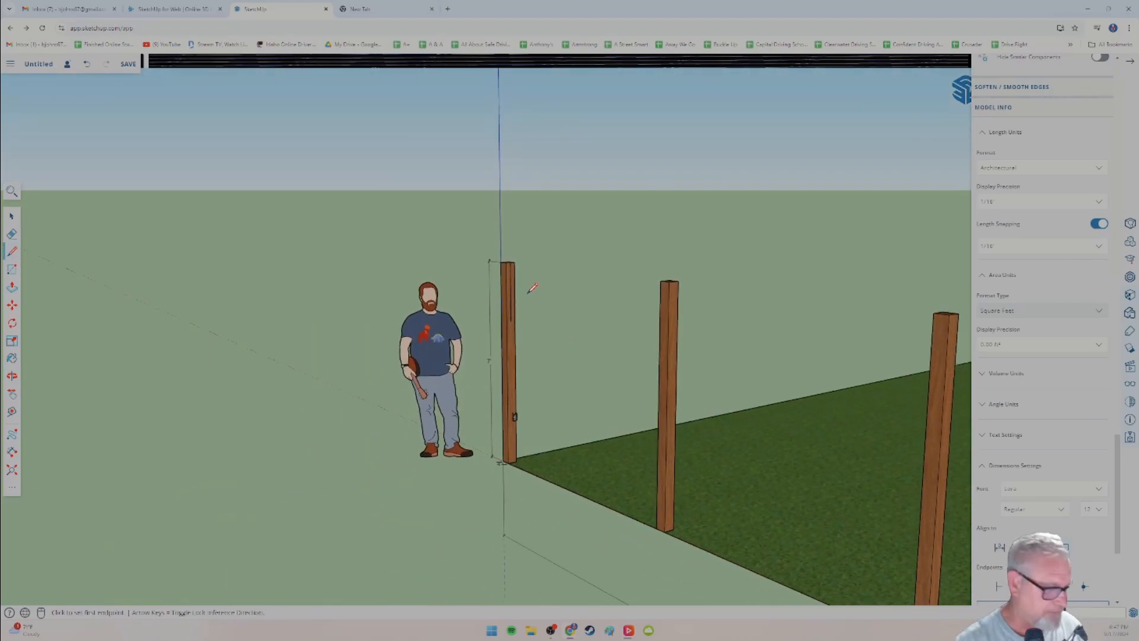
# Draw a vertical reference line from the middle of the top edge partway down the corner post's bracket face.
pyautogui.scroll(5, 534, 275)
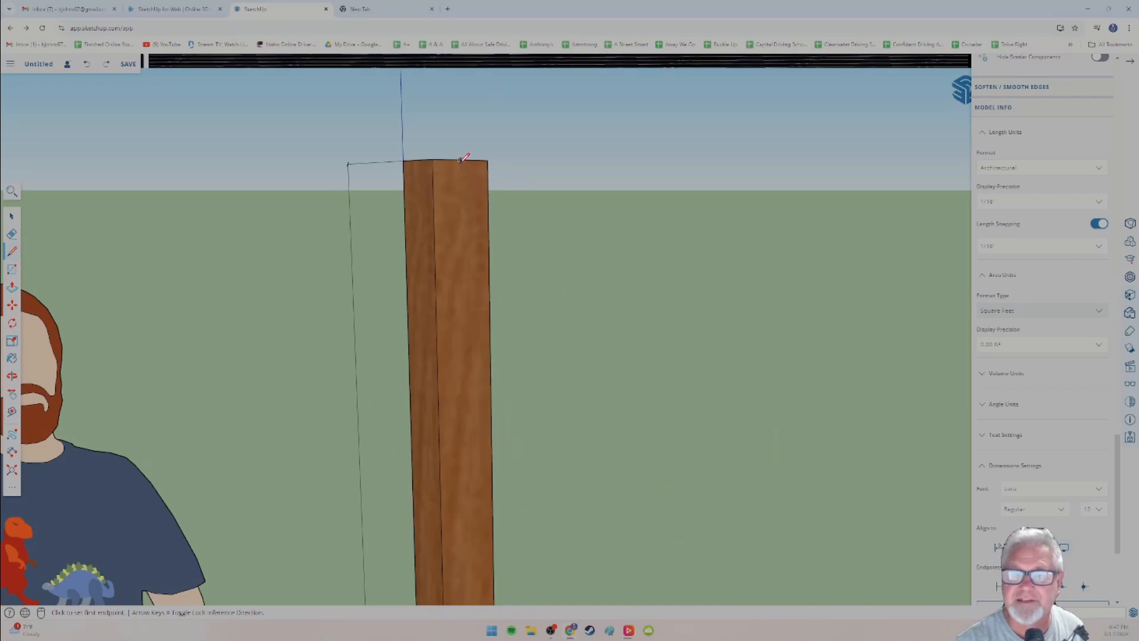
pyautogui.click(460, 160)
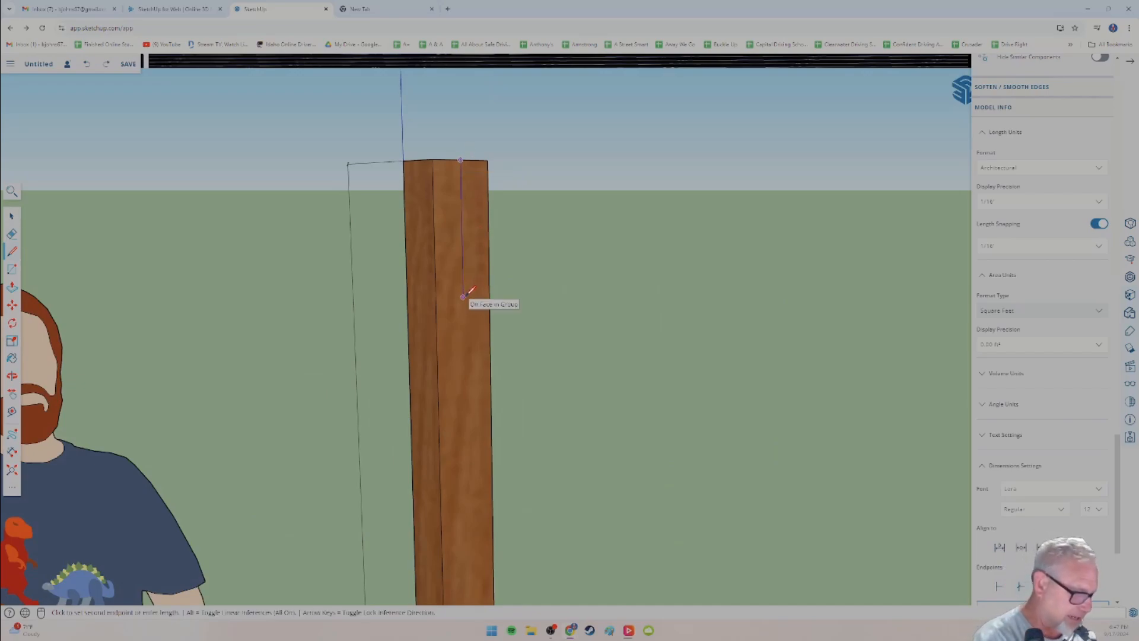
pyautogui.press('Return')
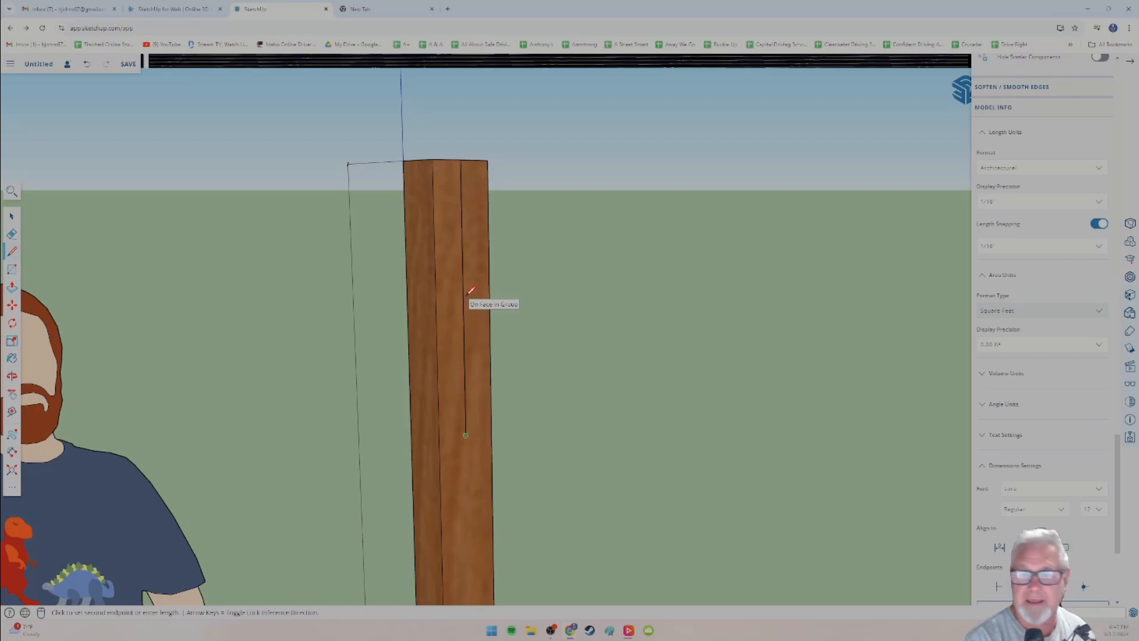
# Draw a horizontal reference line from the lower end of the vertical line to the side edge of the corner post's bracket face.
pyautogui.scroll(-10, 470, 291)
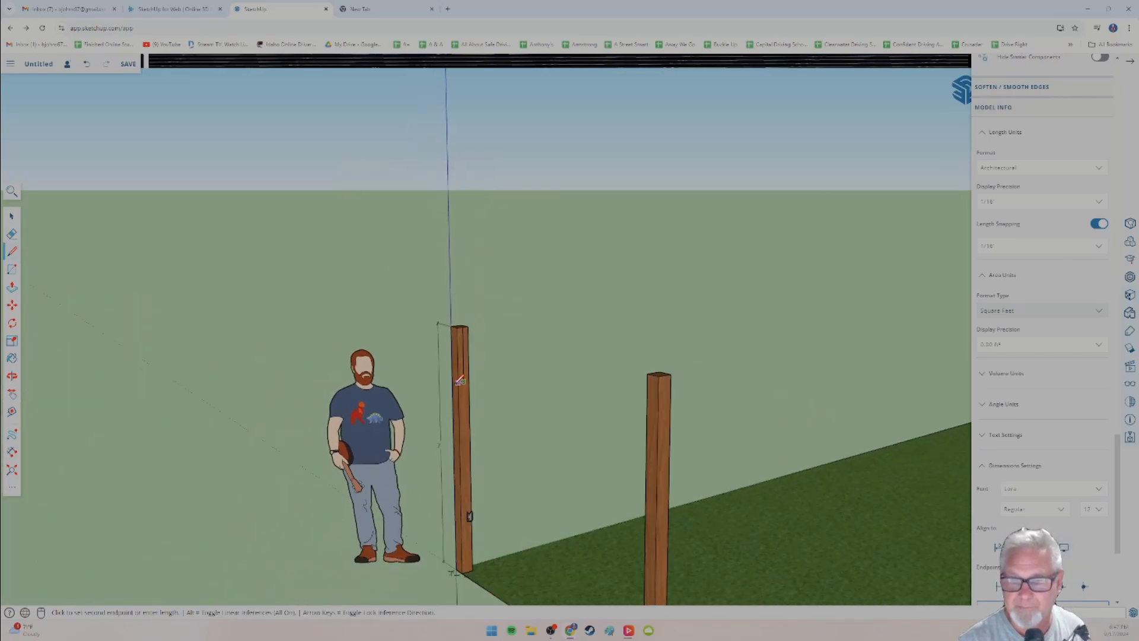
pyautogui.moveTo(482, 385)
pyautogui.mouseDown(button='middle')
pyautogui.moveTo(593, 358)
pyautogui.moveTo(546, 351)
pyautogui.mouseUp(button='middle')
pyautogui.moveTo(538, 423); pyautogui.dragTo(494, 464, button='middle')
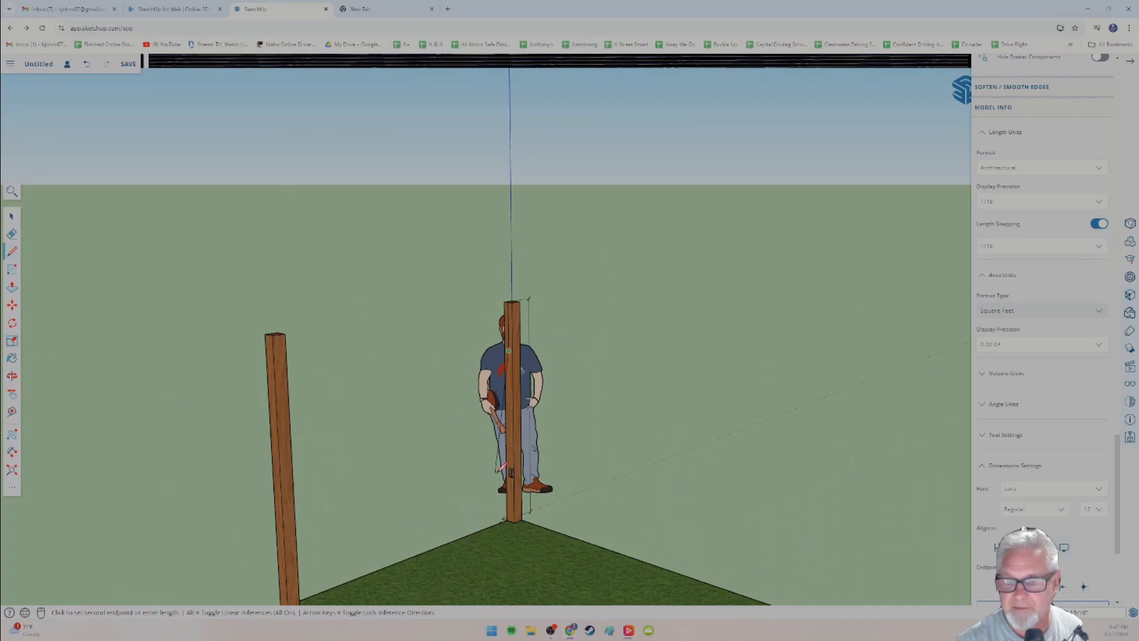
pyautogui.scroll(5, 512, 485)
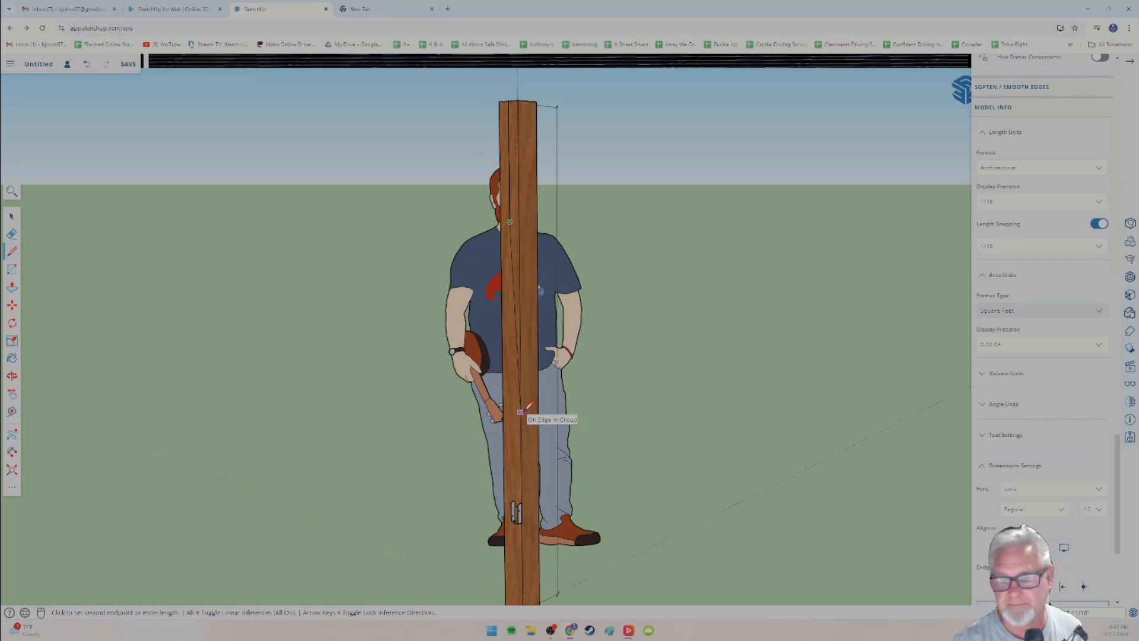
pyautogui.moveTo(460, 385); pyautogui.dragTo(521, 347, button='middle')
pyautogui.moveTo(500, 406); pyautogui.dragTo(509, 258, button='middle')
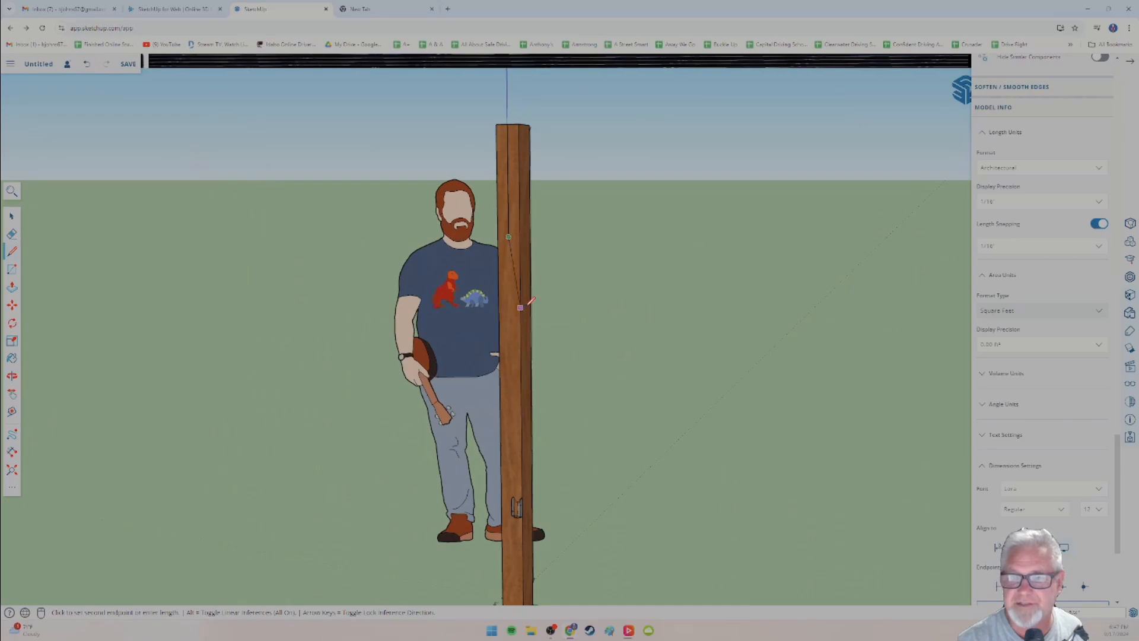
pyautogui.scroll(1, 530, 302)
pyautogui.scroll(2, 499, 250)
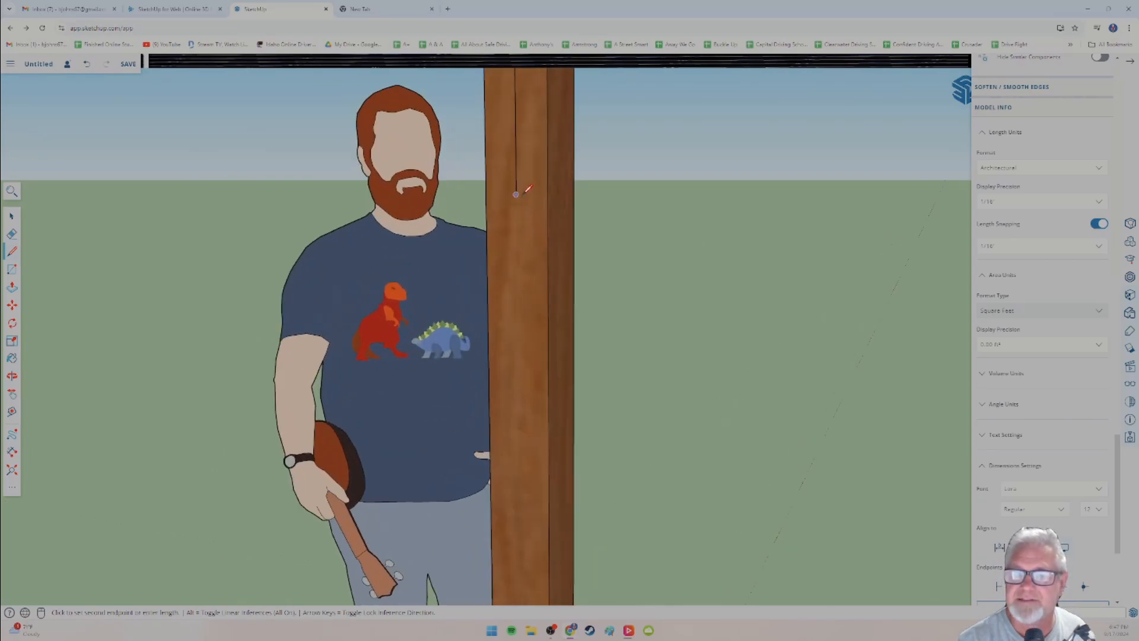
pyautogui.click(516, 194)
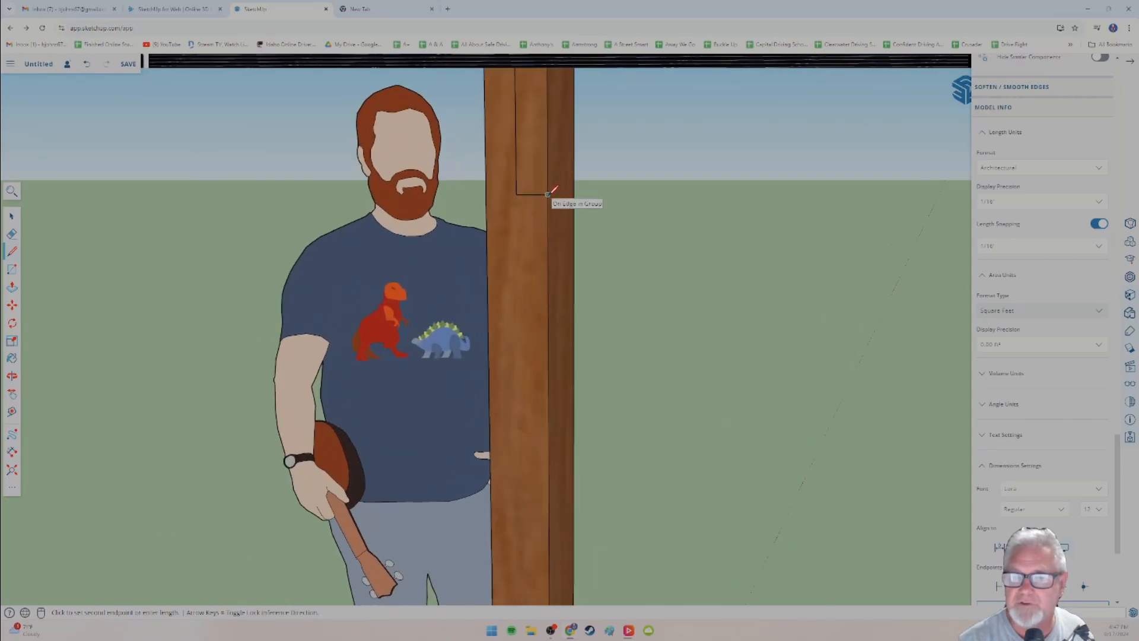
pyautogui.click(547, 194)
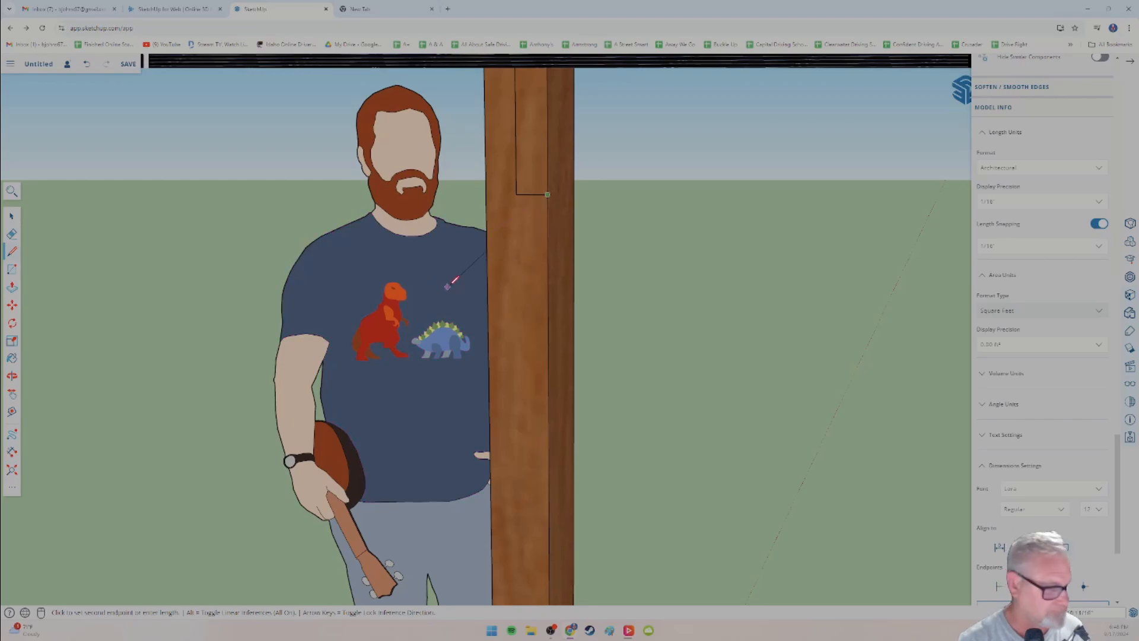
pyautogui.press('Escape')
pyautogui.scroll(-2, 503, 427)
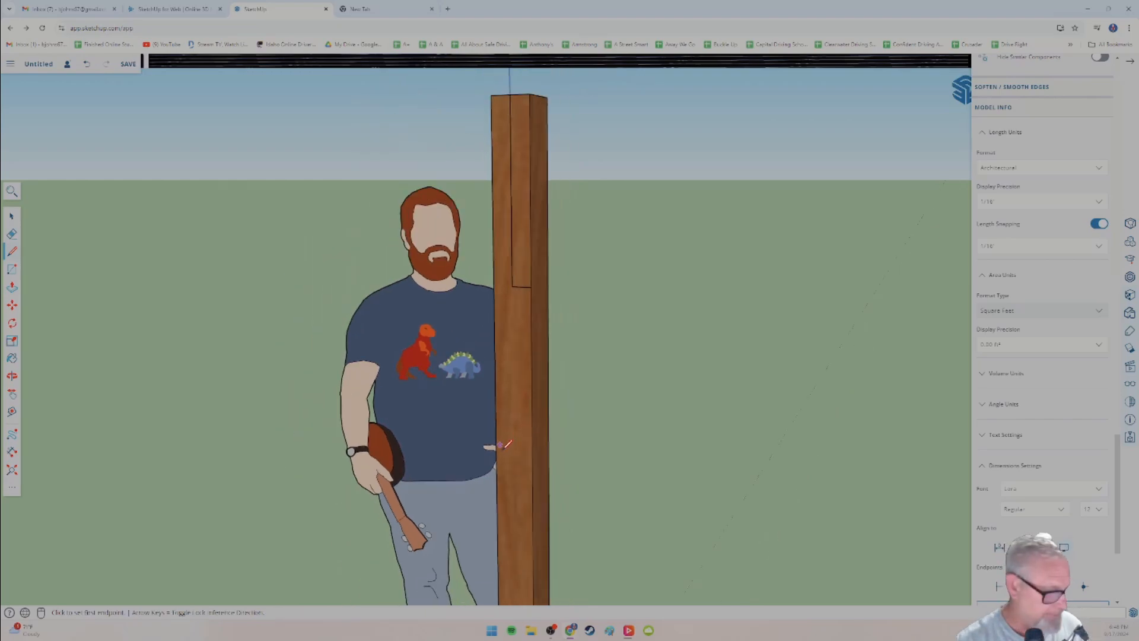
# Copy the lower bracket on the corner post and place the copy where the vertical and horizontal reference lines meet.
pyautogui.moveTo(503, 444); pyautogui.dragTo(587, 421, button='middle')
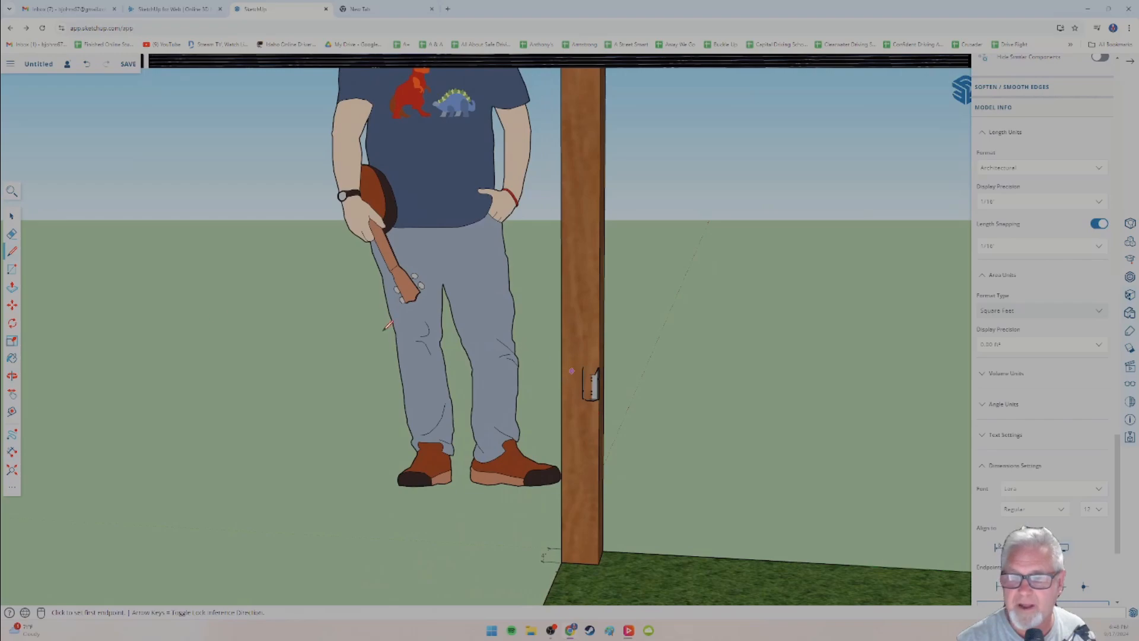
pyautogui.click(12, 217)
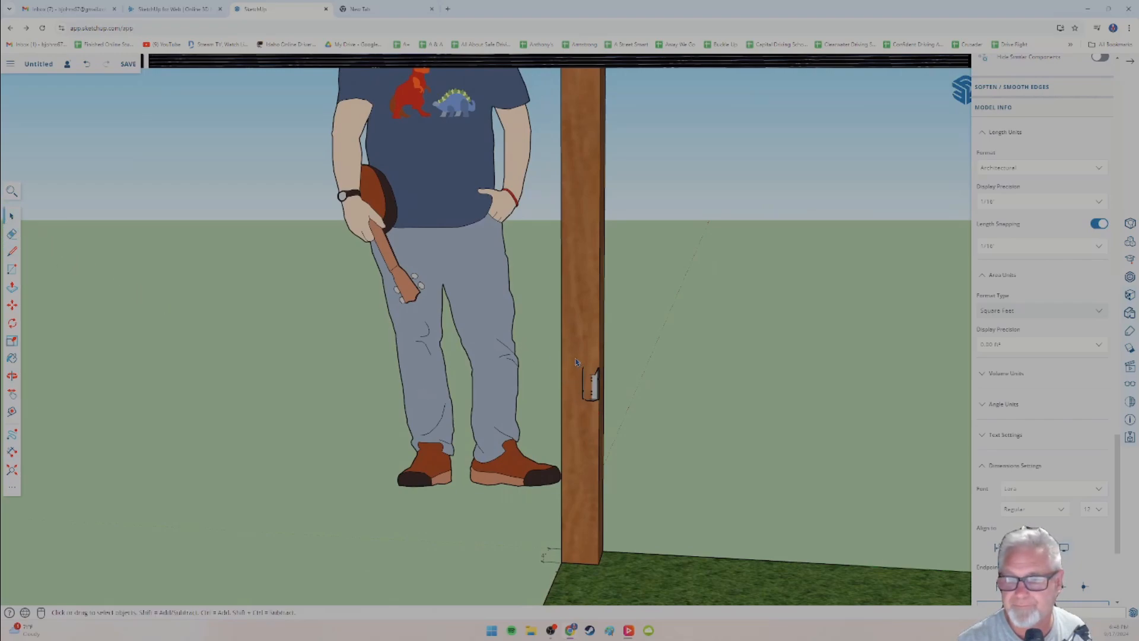
pyautogui.scroll(5, 604, 415)
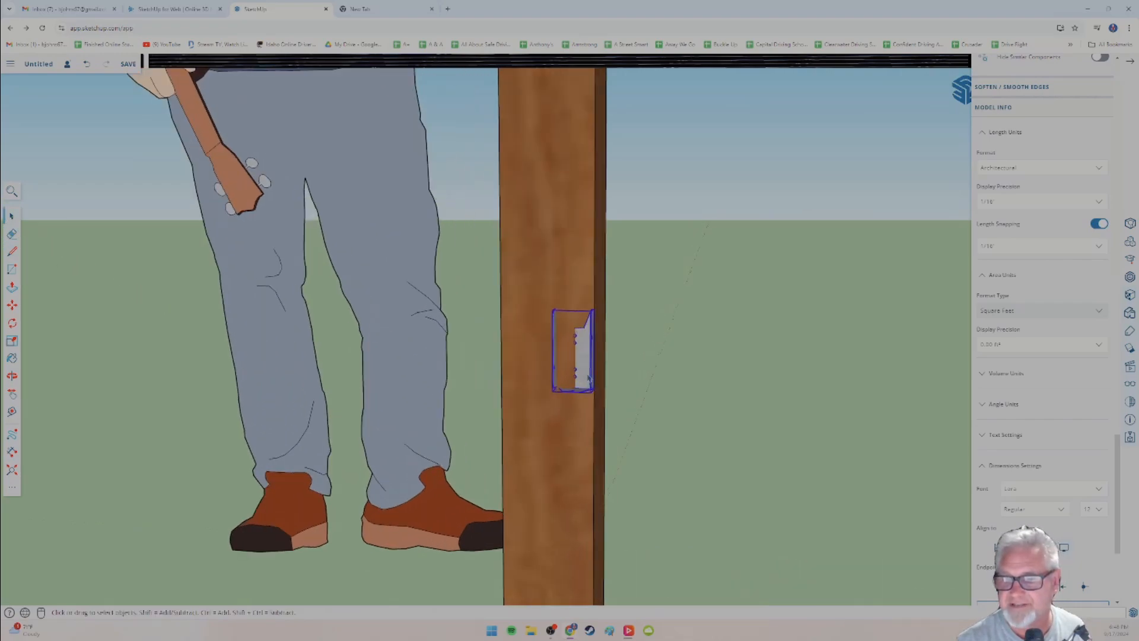
pyautogui.scroll(-5, 585, 373)
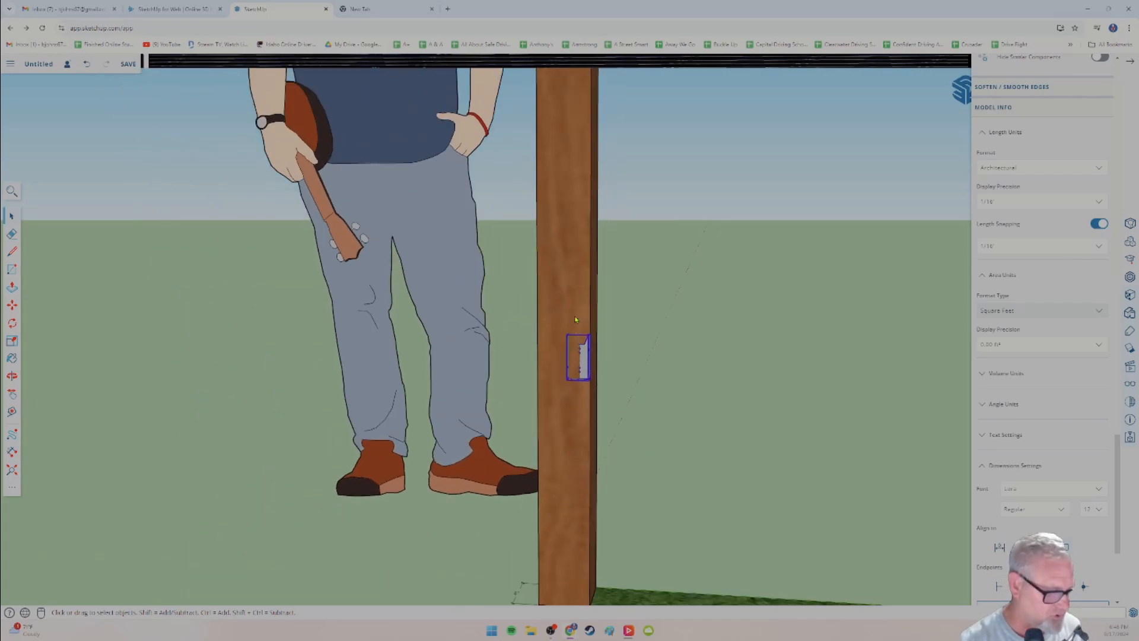
pyautogui.hotkey('ctrl', 'c')
pyautogui.hotkey('ctrl', 'v')
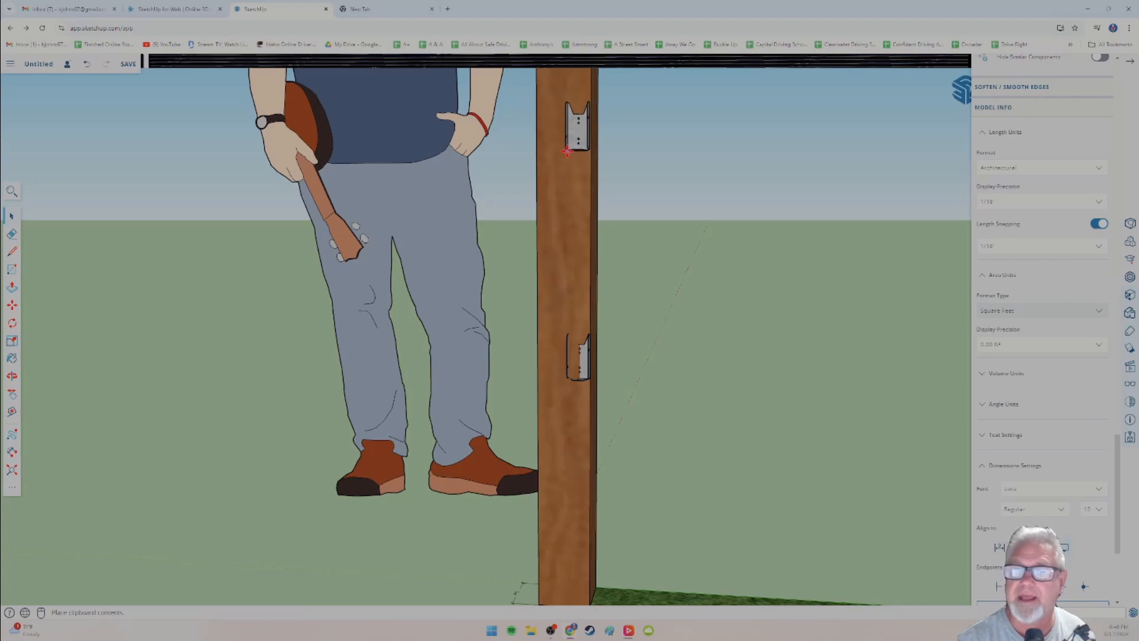
pyautogui.moveTo(573, 142); pyautogui.dragTo(535, 341, button='middle')
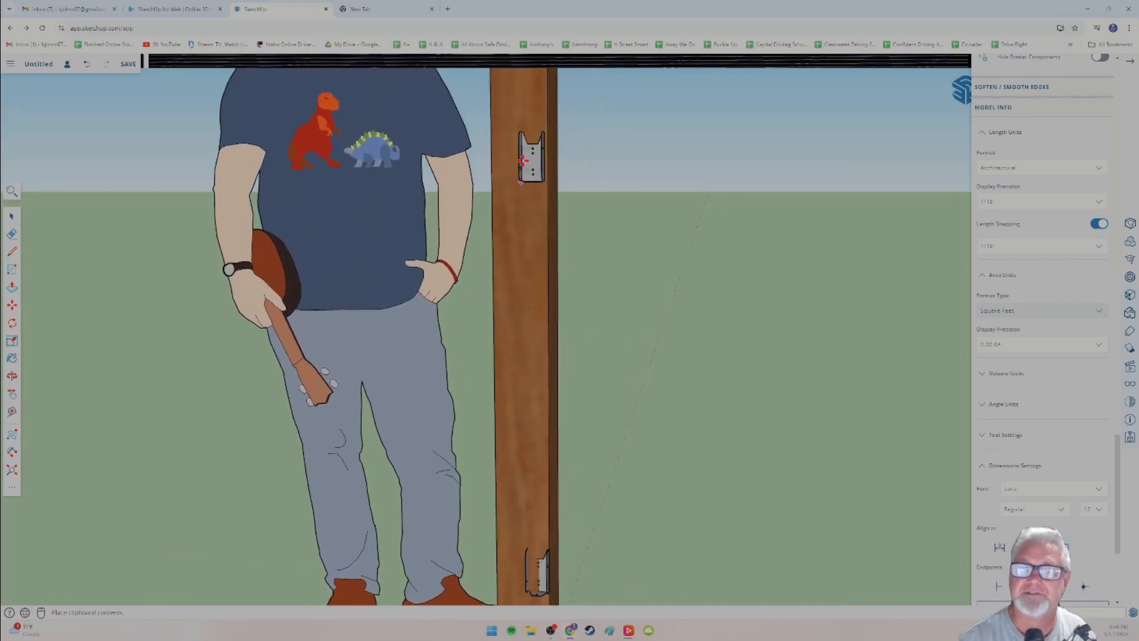
pyautogui.keyDown('shift'); pyautogui.moveTo(520, 151); pyautogui.dragTo(514, 398, button='middle'); pyautogui.keyUp('shift')
pyautogui.keyDown('shift'); pyautogui.moveTo(510, 169); pyautogui.dragTo(506, 344, button='middle'); pyautogui.keyUp('shift')
pyautogui.scroll(1, 502, 297)
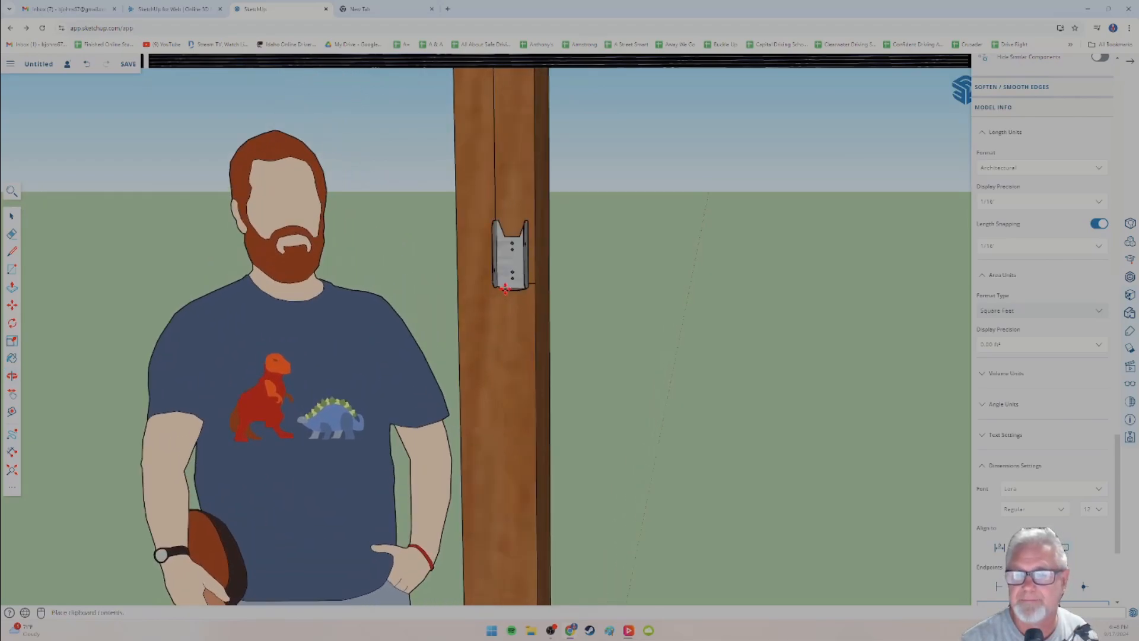
pyautogui.scroll(4, 514, 276)
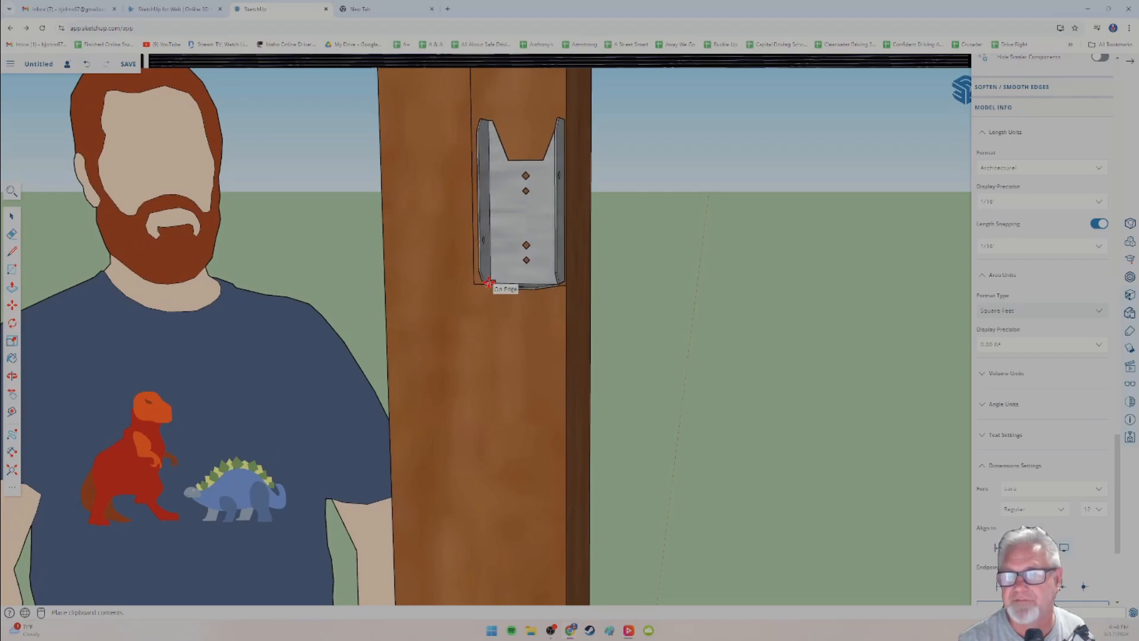
pyautogui.click(475, 284)
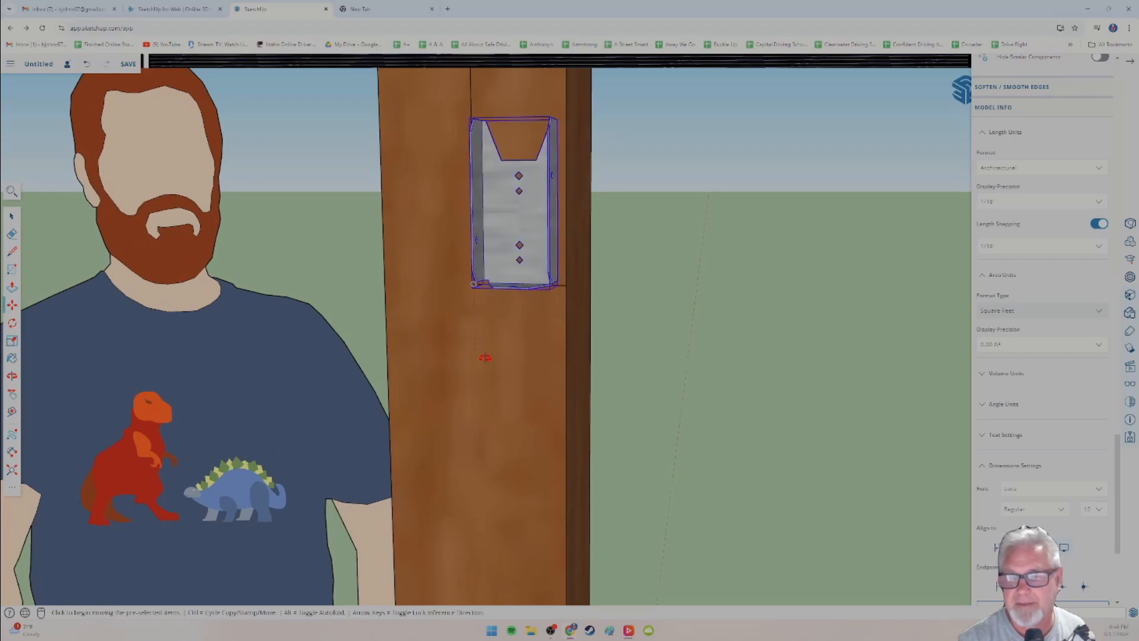
# Try to move the upper bracket sideways along the horizontal reference line to the corner post's side edge.
pyautogui.scroll(5, 512, 308)
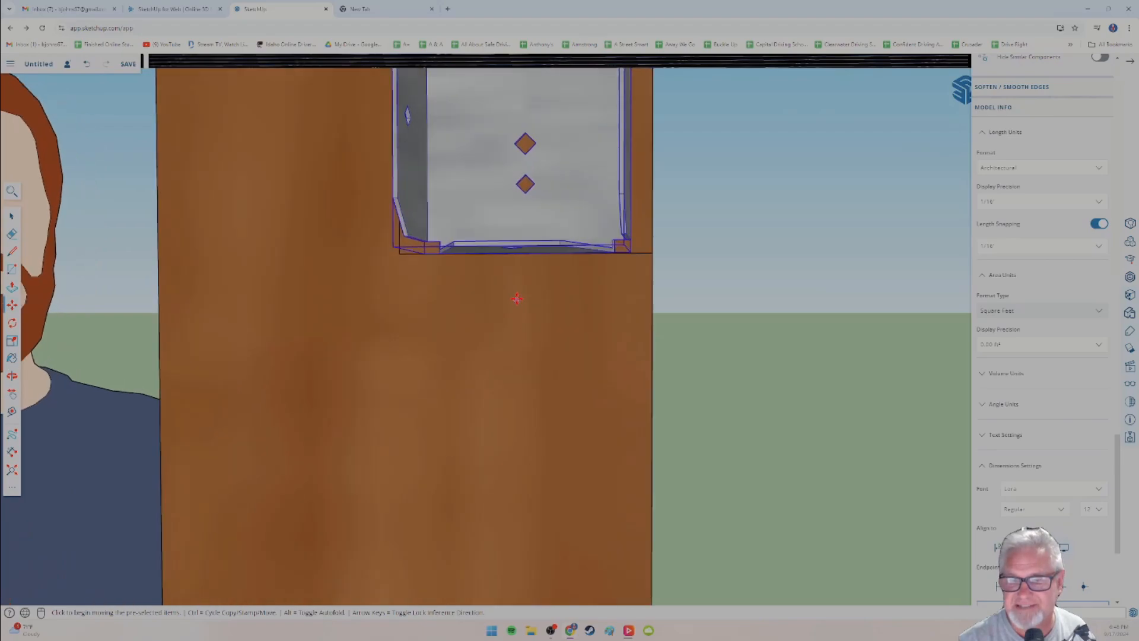
pyautogui.scroll(2, 516, 298)
pyautogui.moveTo(508, 297)
pyautogui.mouseDown(button='middle')
pyautogui.moveTo(559, 318)
pyautogui.moveTo(421, 310)
pyautogui.moveTo(508, 280)
pyautogui.mouseUp(button='middle')
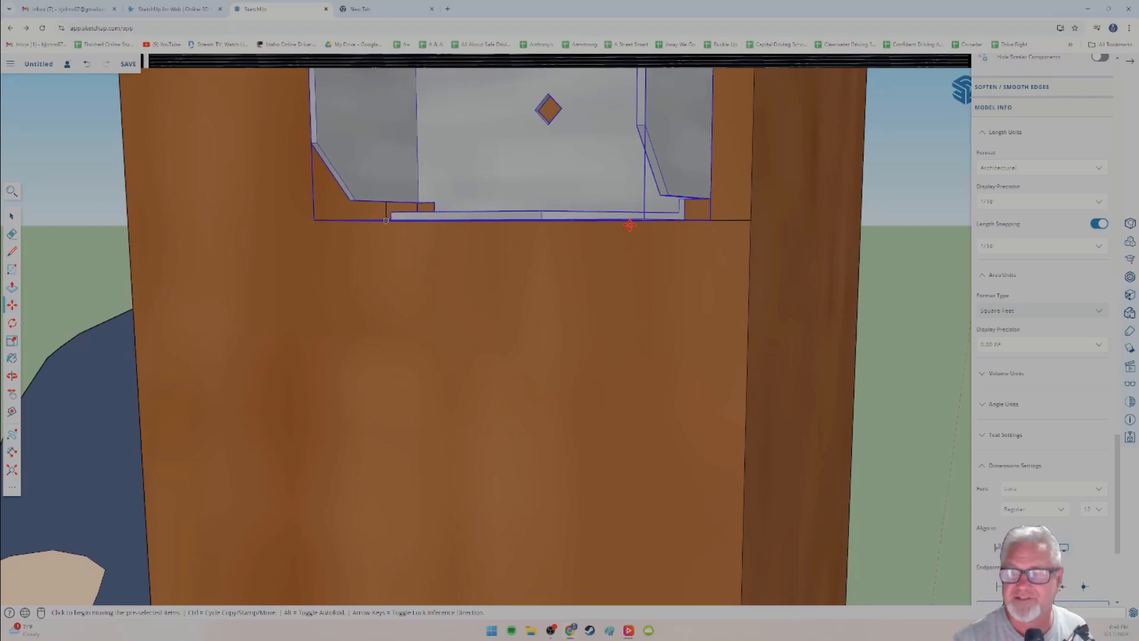
pyautogui.moveTo(627, 221)
pyautogui.mouseDown(button='middle')
pyautogui.moveTo(677, 247)
pyautogui.moveTo(692, 224)
pyautogui.moveTo(703, 231)
pyautogui.mouseUp(button='middle')
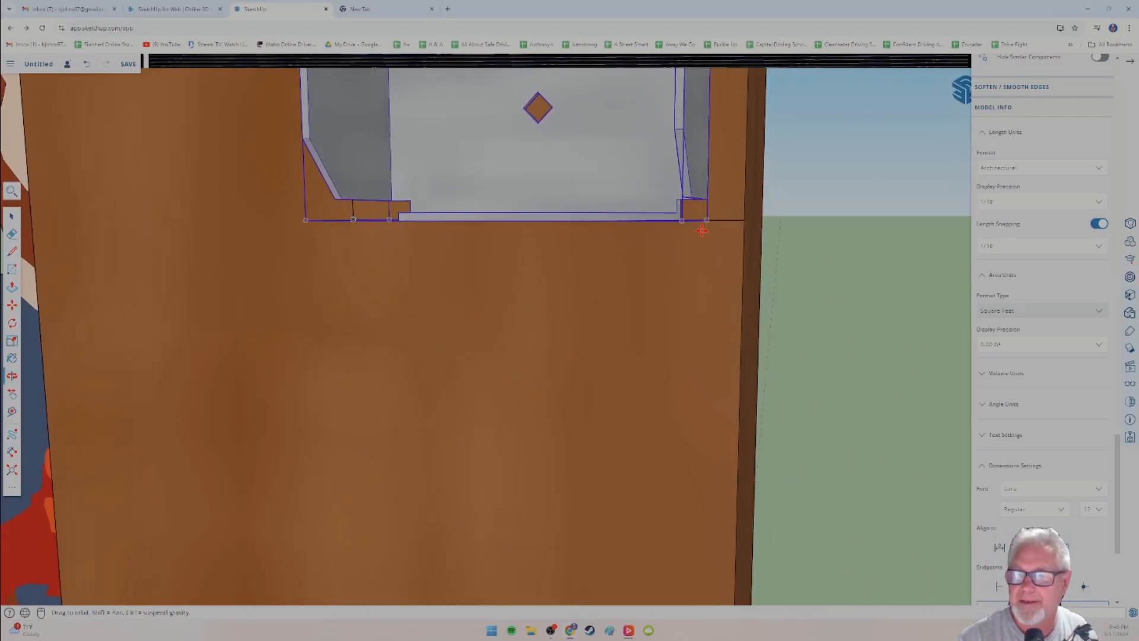
pyautogui.click(707, 201)
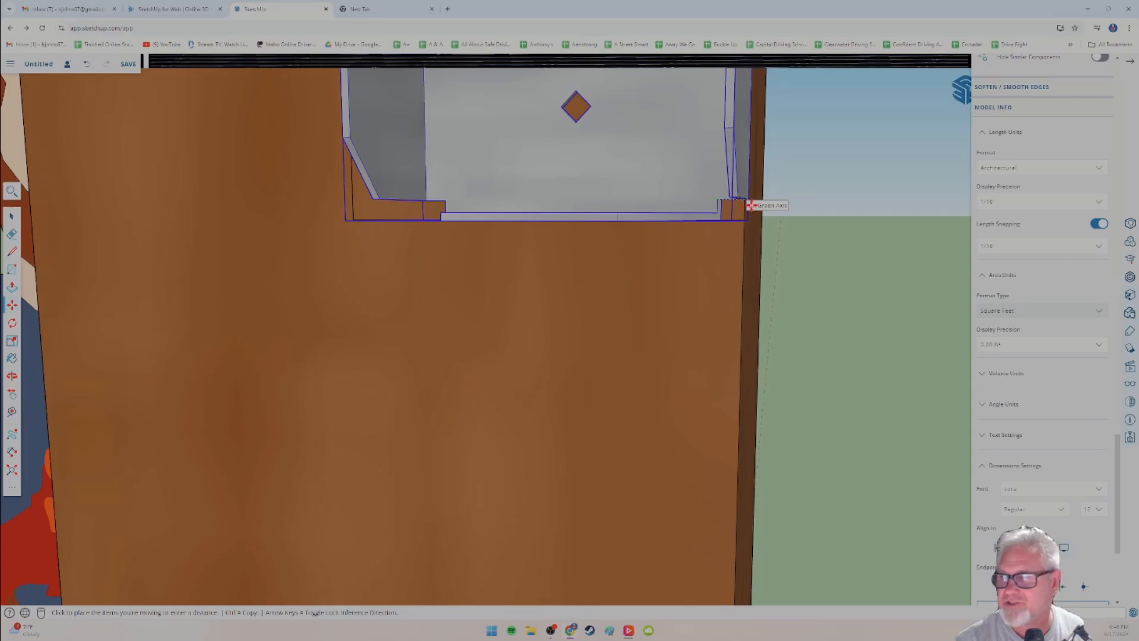
pyautogui.press('Escape')
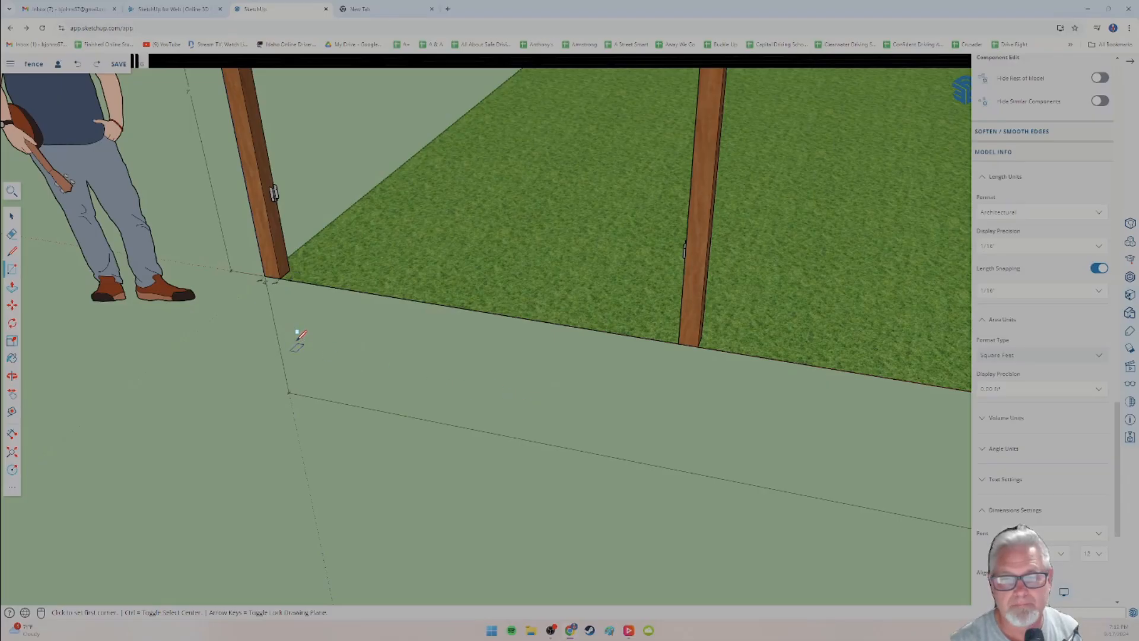
# Try to draw a long narrow rectangle from its corner on the ground in front of the lawn.
pyautogui.click(300, 339)
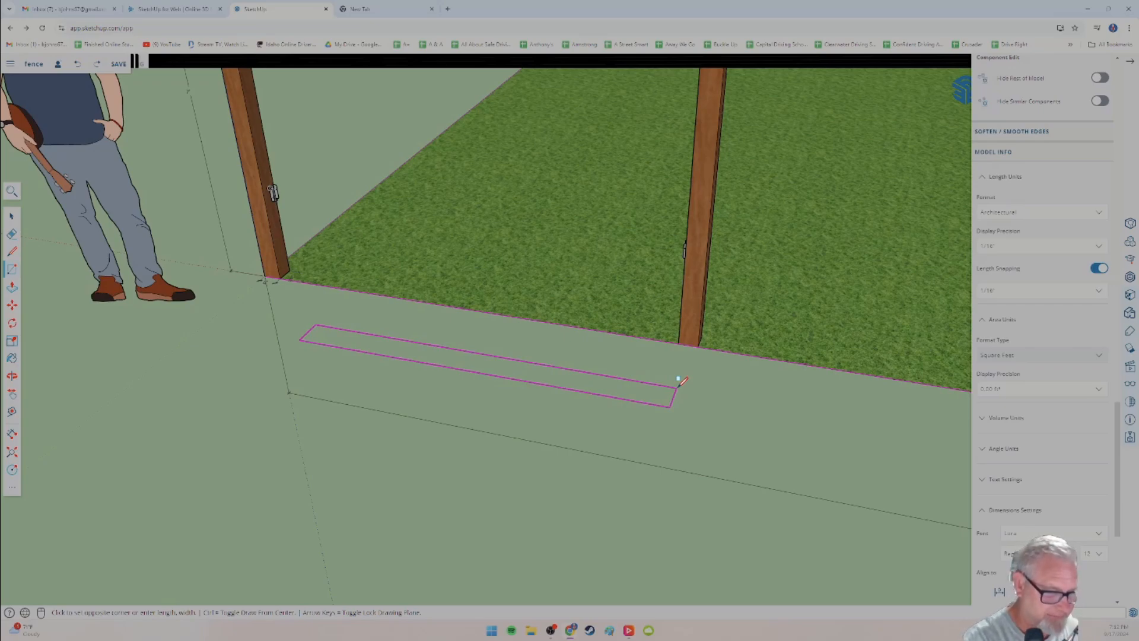
pyautogui.press('Return')
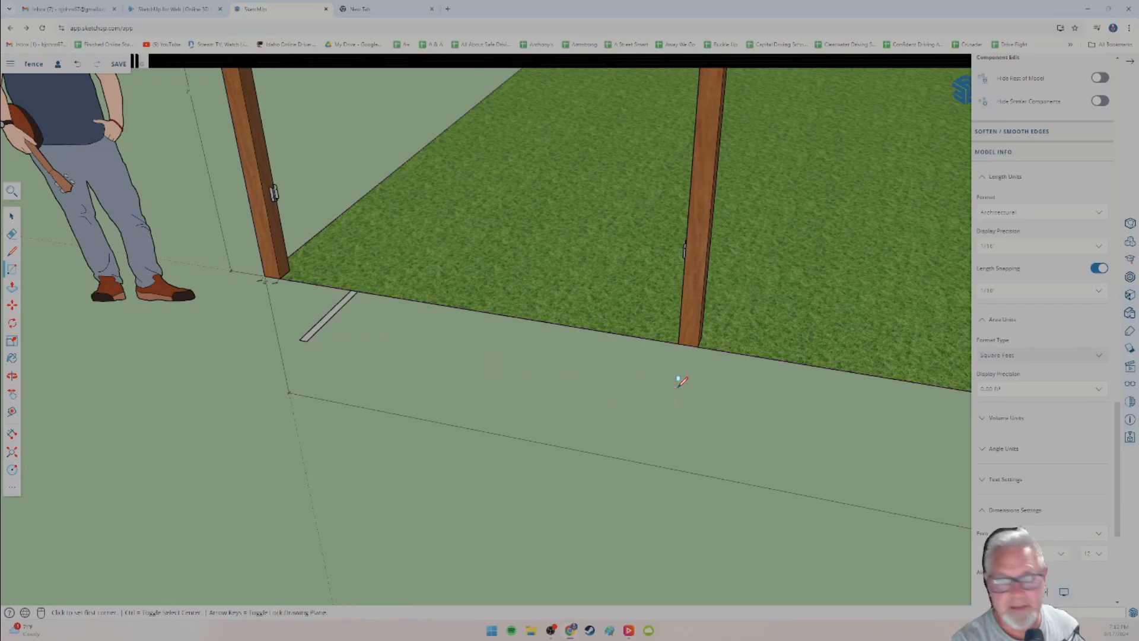
pyautogui.hotkey('ctrl', 'z')
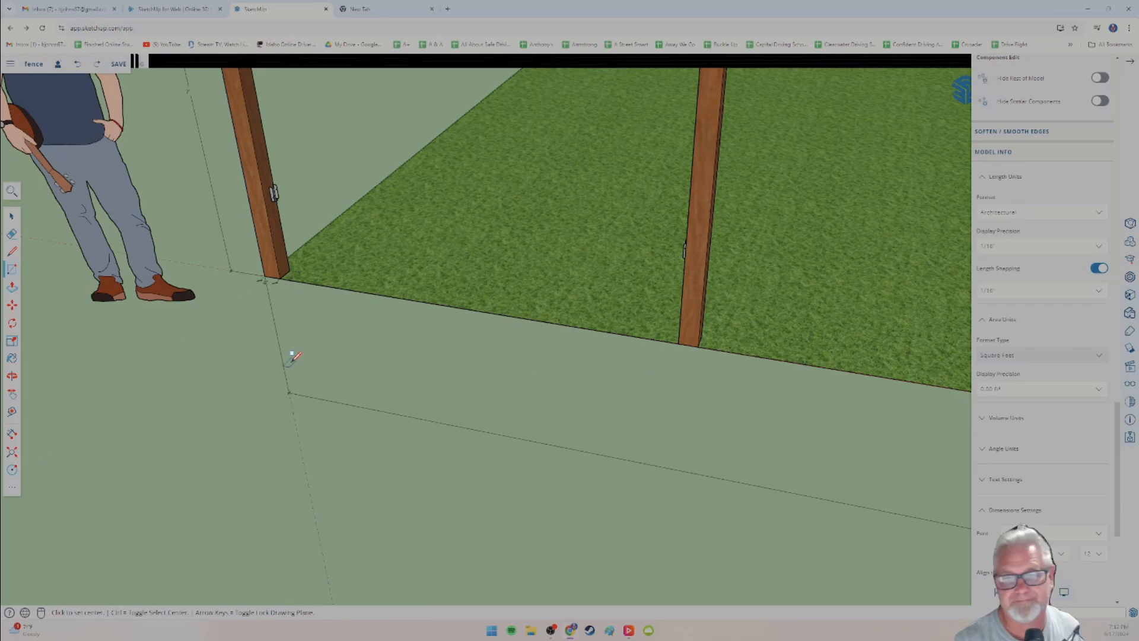
# Draw a long narrow rectangle from its center on the ground in front of the lawn and extrude it upward into a rail.
pyautogui.click(334, 344)
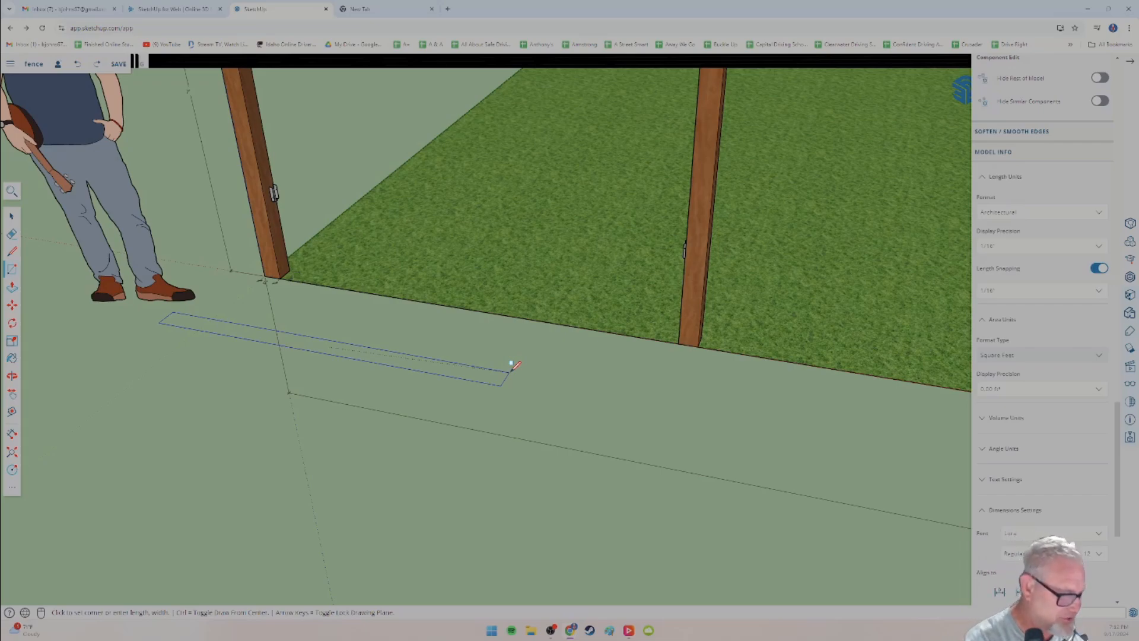
pyautogui.press('Return')
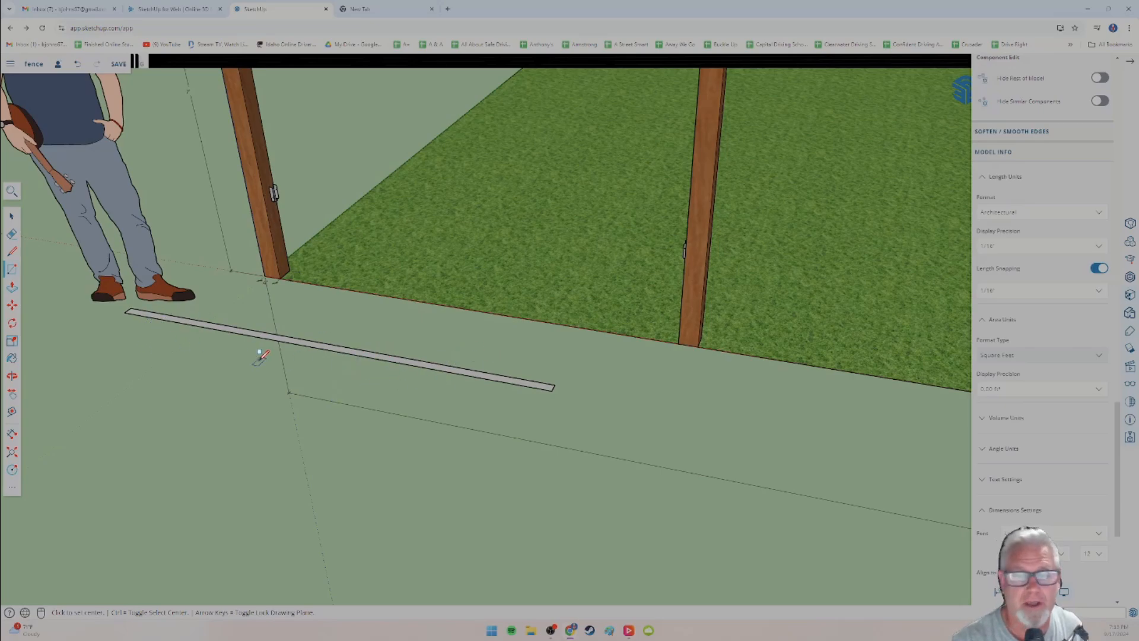
pyautogui.click(12, 287)
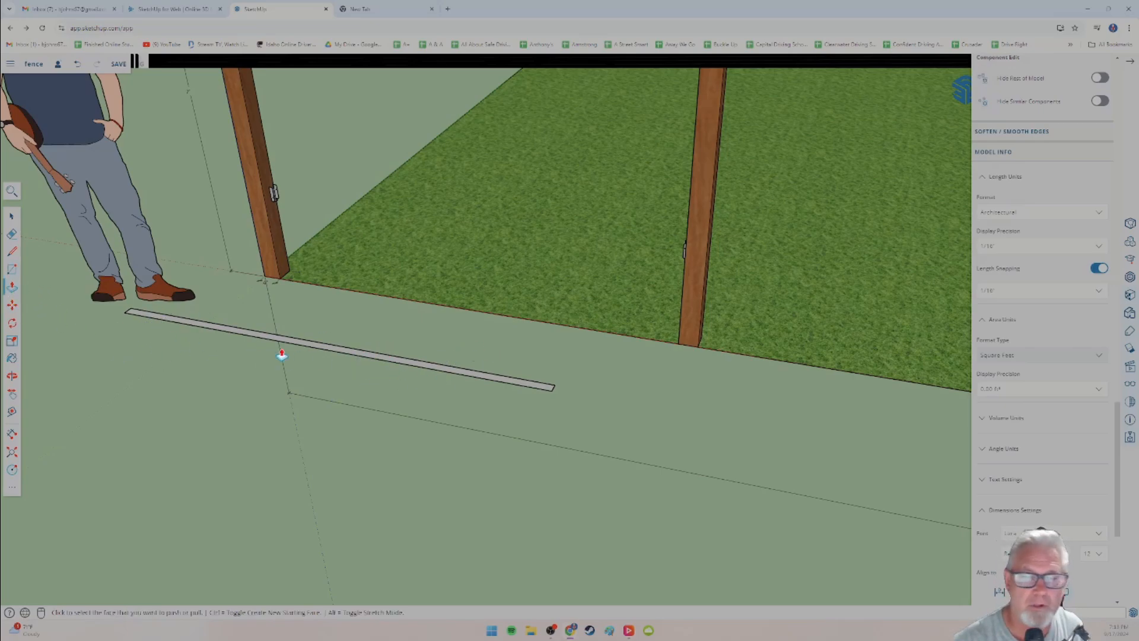
pyautogui.moveTo(336, 355); pyautogui.dragTo(338, 343)
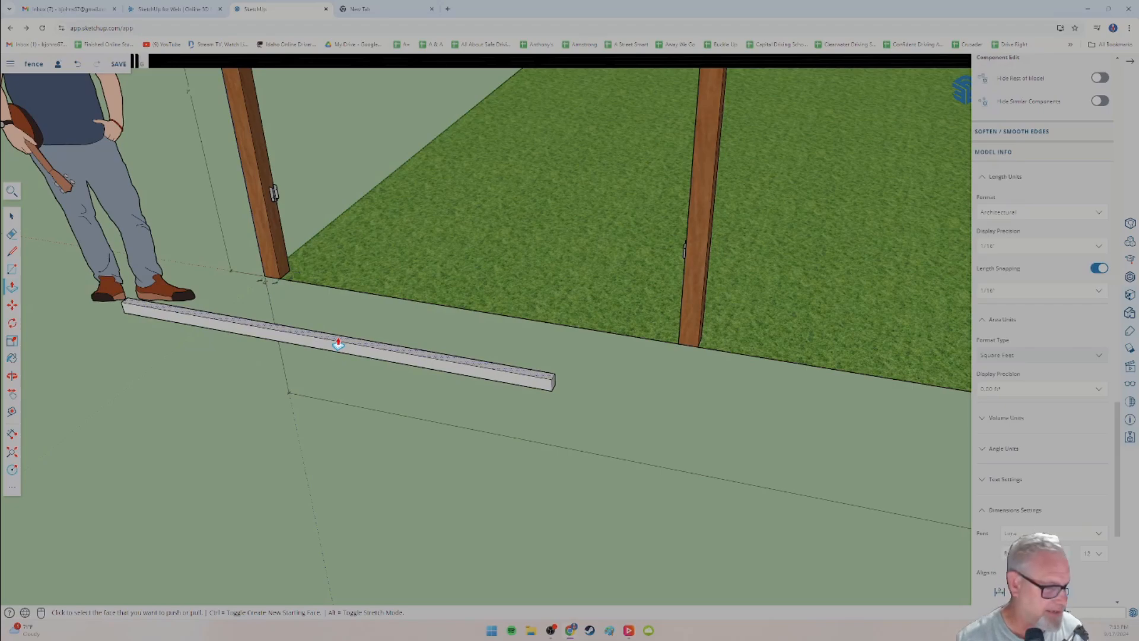
pyautogui.click(338, 343)
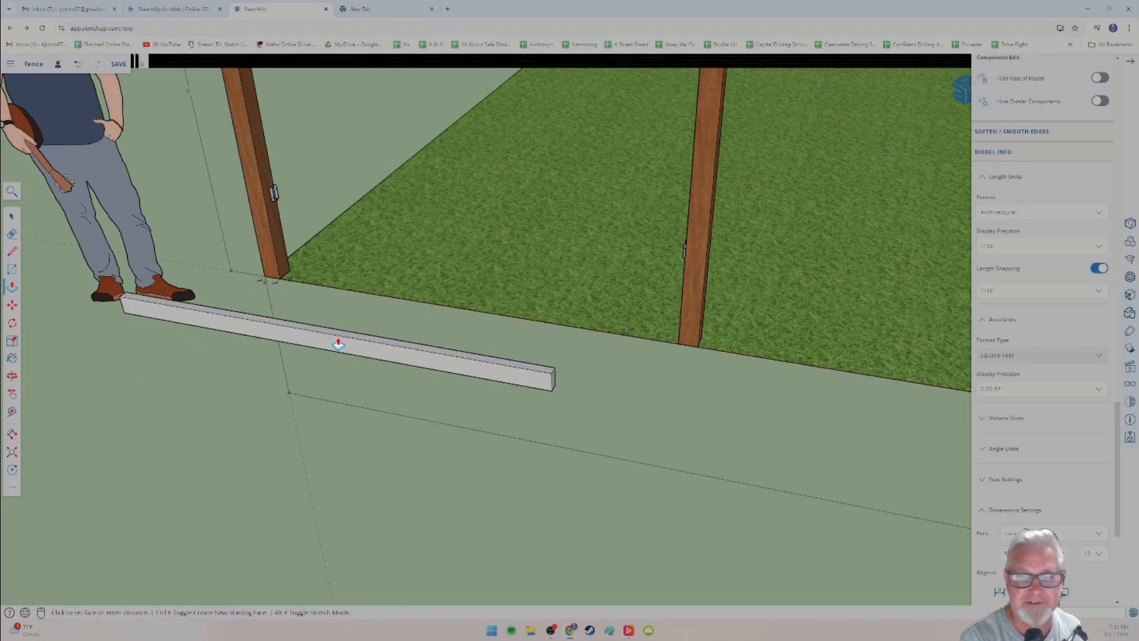
# Select the entire rail in front of the corner post and make it a group.
pyautogui.moveTo(479, 402); pyautogui.dragTo(443, 369, button='middle')
pyautogui.scroll(-3, 329, 374)
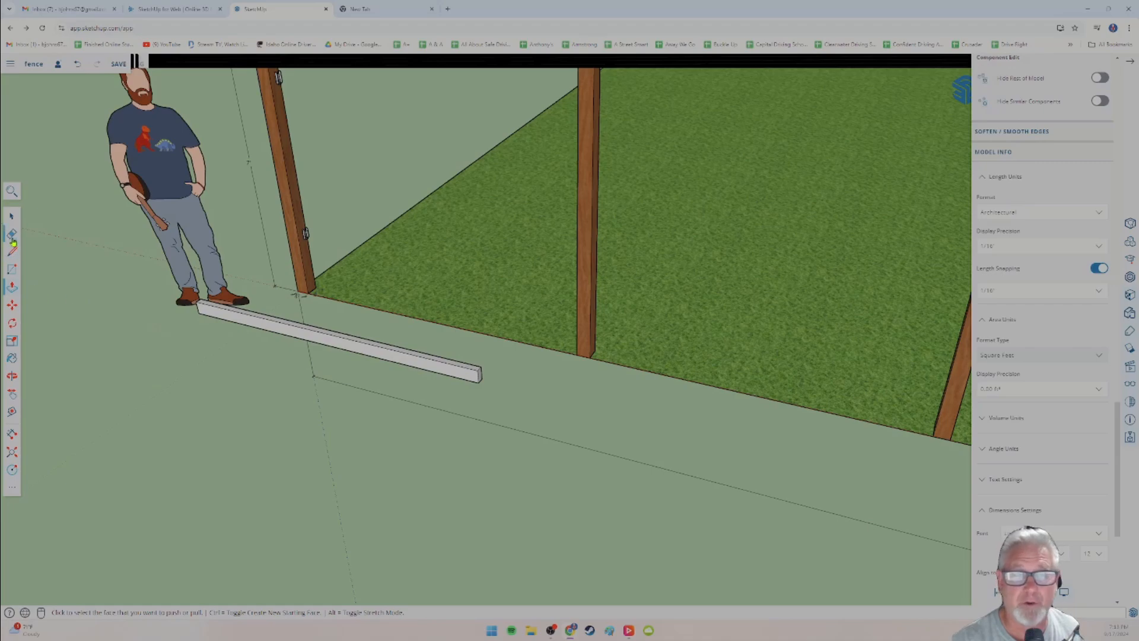
pyautogui.click(12, 220)
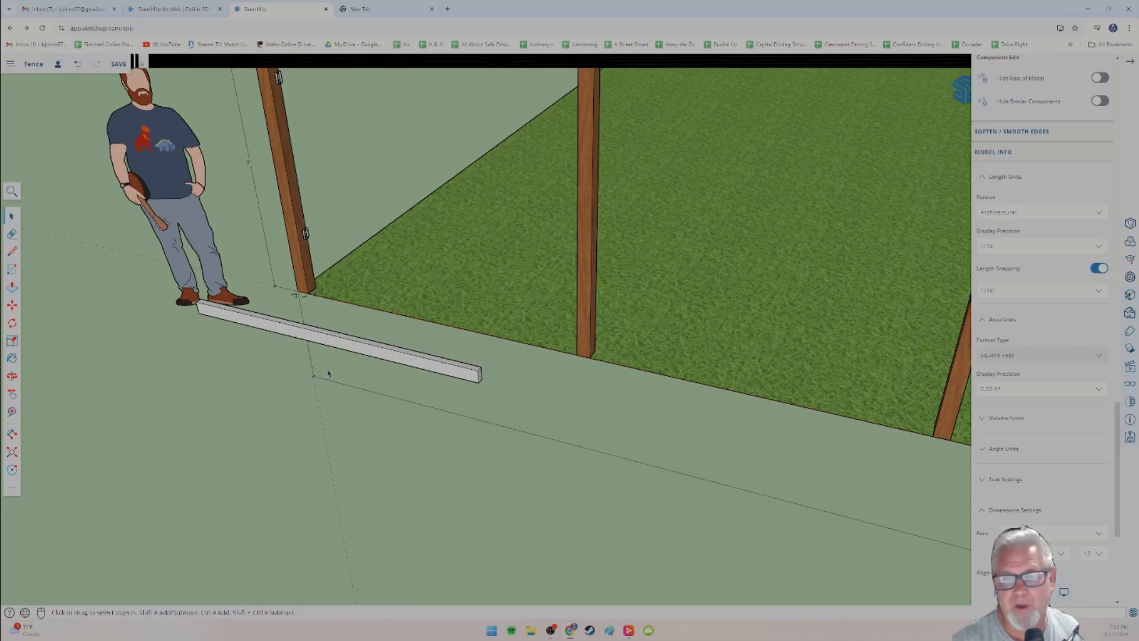
pyautogui.moveTo(328, 374); pyautogui.dragTo(229, 397, button='middle')
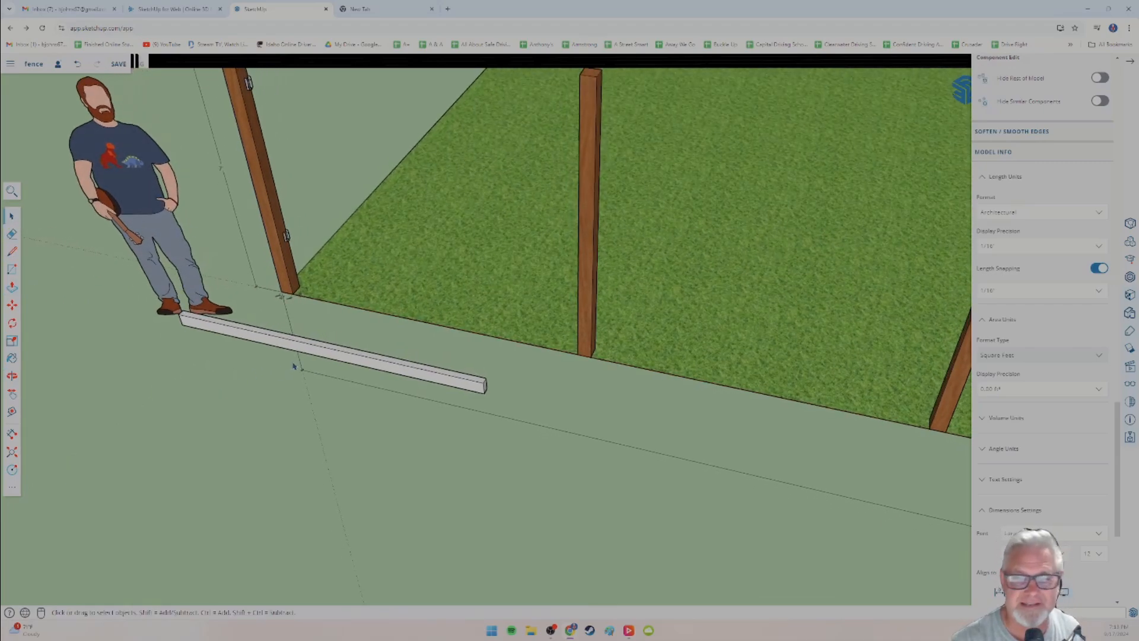
pyautogui.click(308, 351)
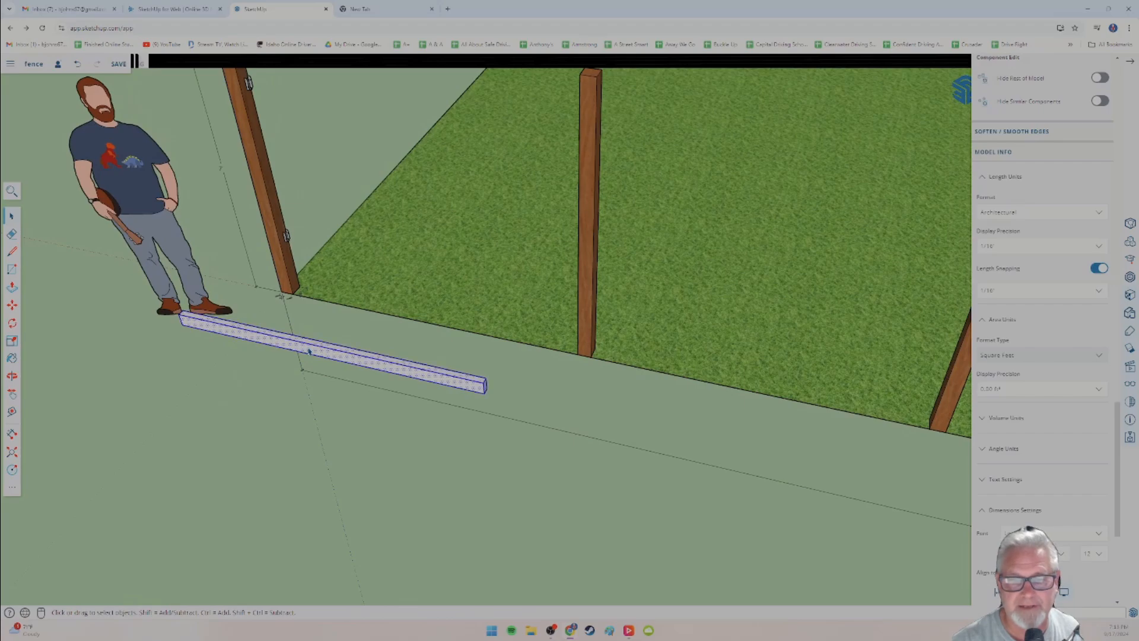
pyautogui.rightClick(308, 351)
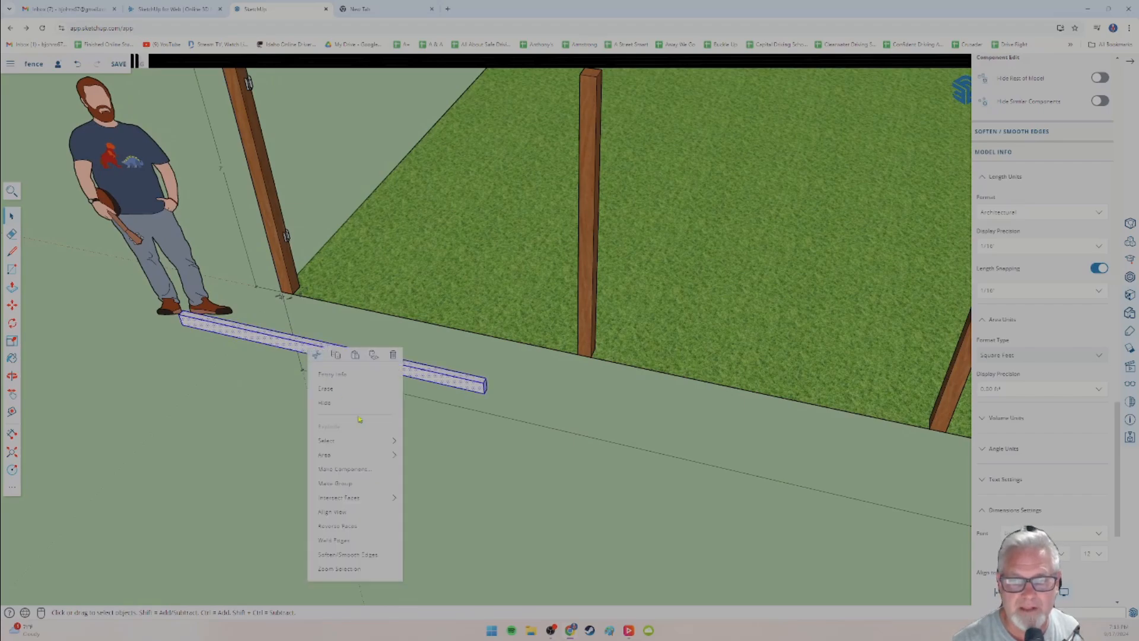
pyautogui.click(347, 484)
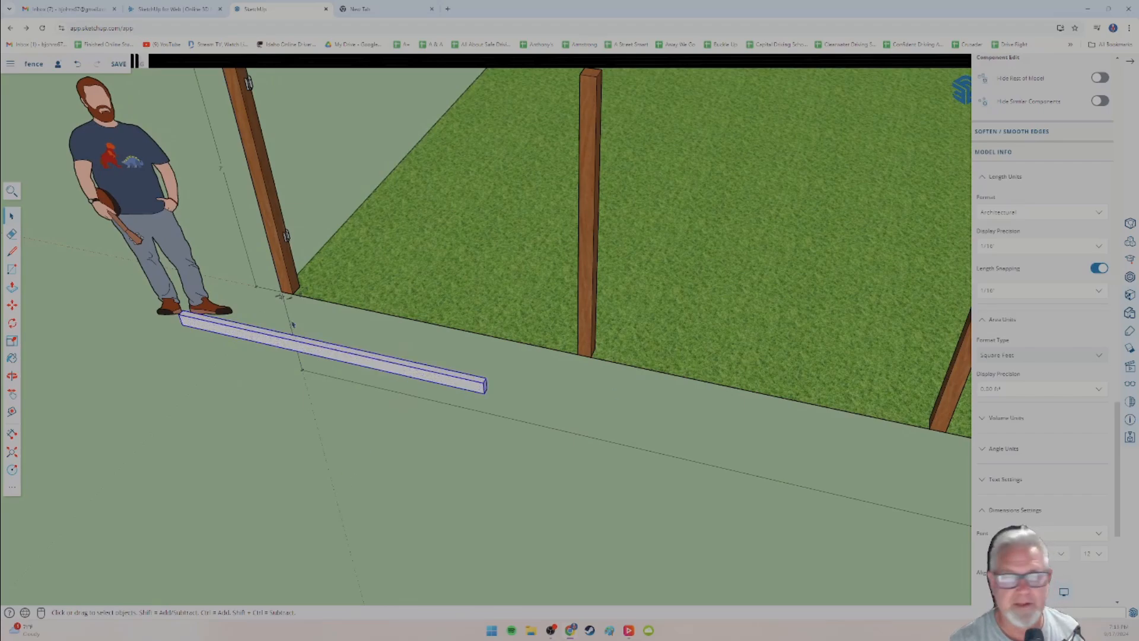
# Start the Paint tool, collapse the shadows, scenes, display and model info sections, and open the wood materials.
pyautogui.click(12, 358)
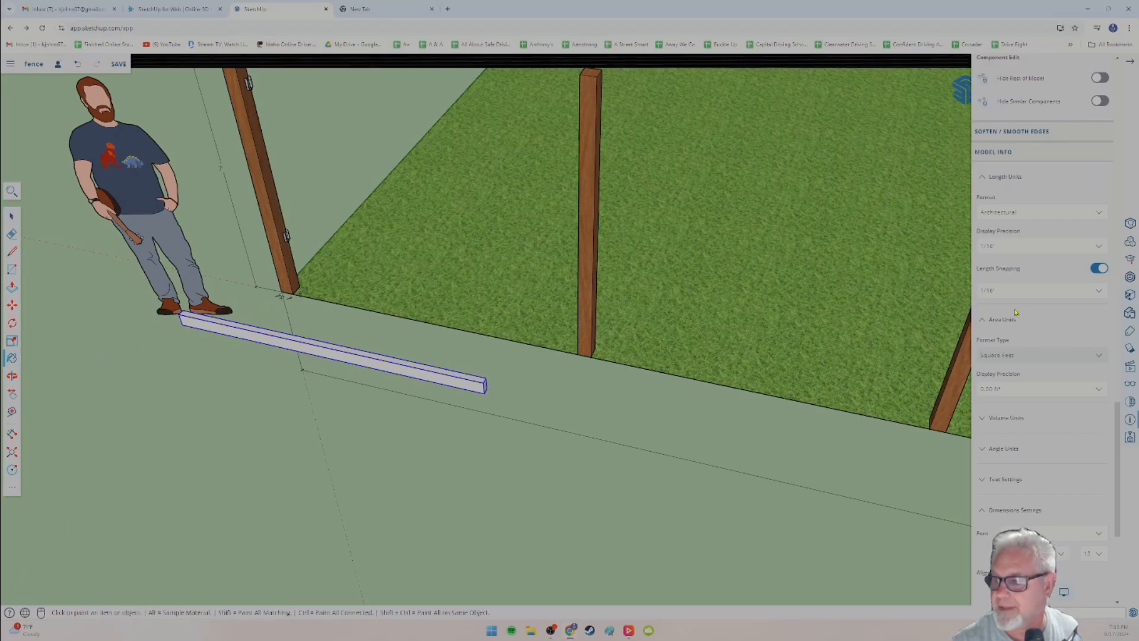
pyautogui.scroll(-4, 994, 524)
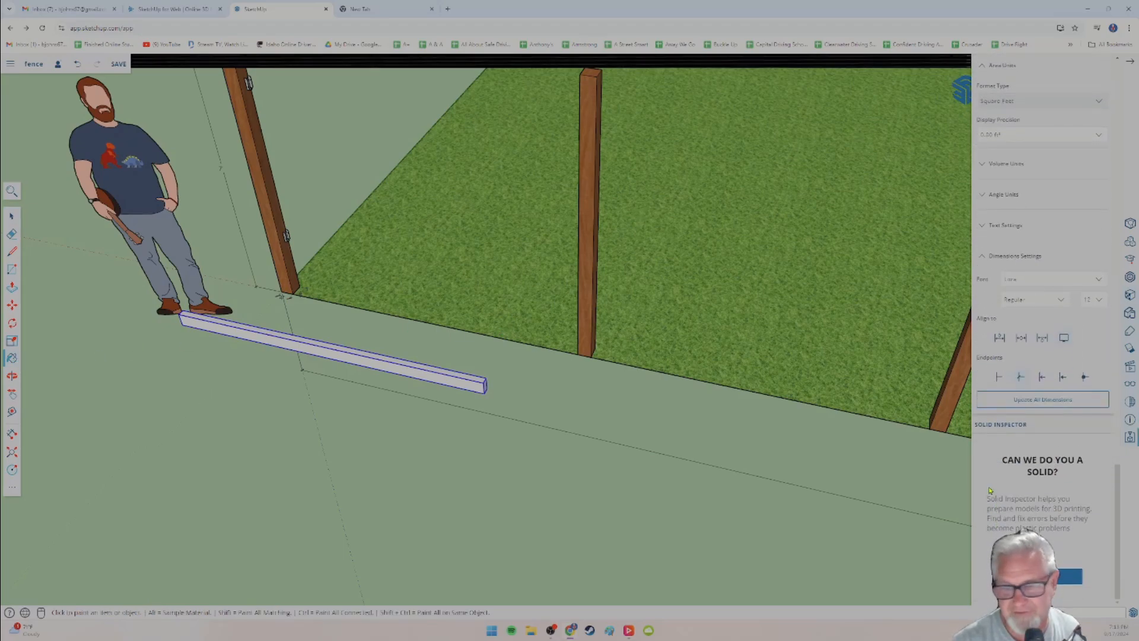
pyautogui.scroll(10, 986, 302)
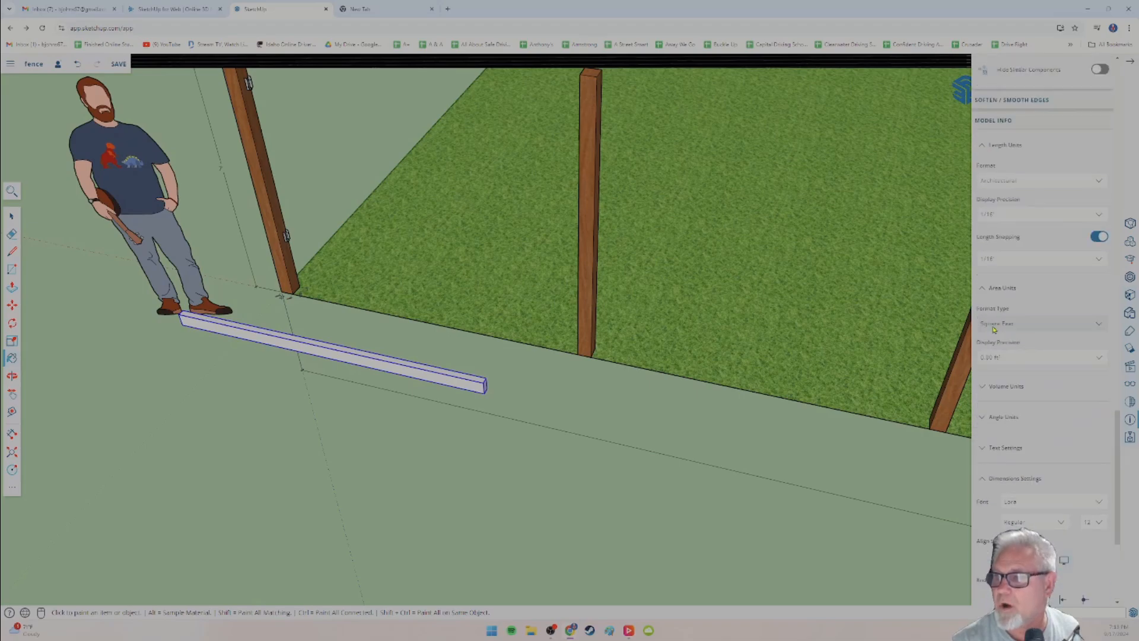
pyautogui.scroll(10, 1001, 346)
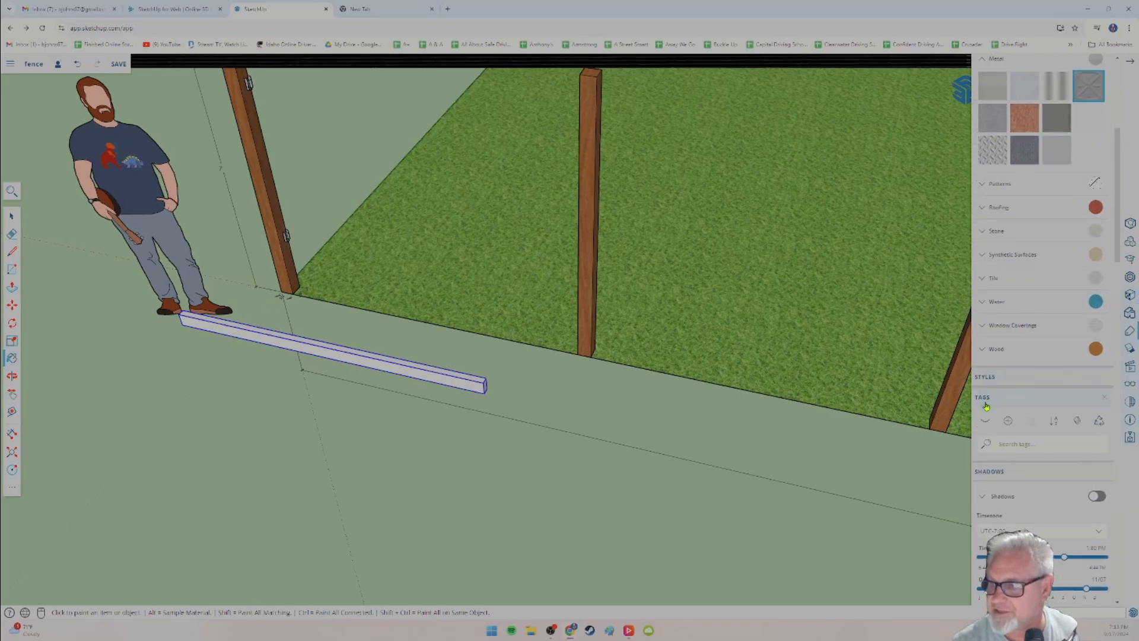
pyautogui.click(991, 472)
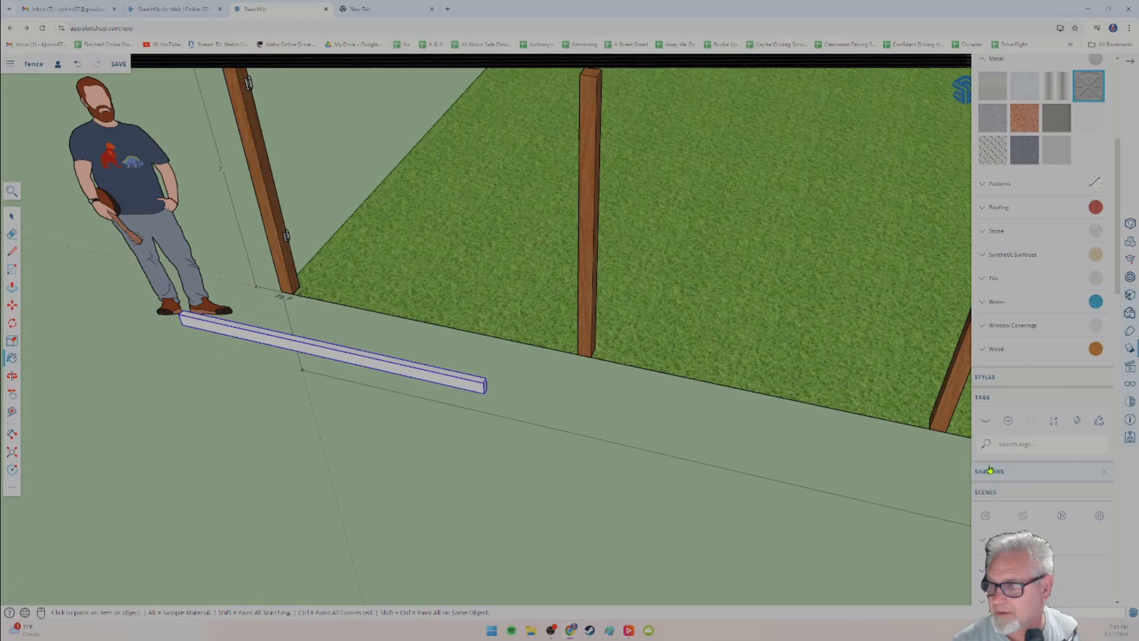
pyautogui.scroll(-3, 991, 462)
pyautogui.click(985, 317)
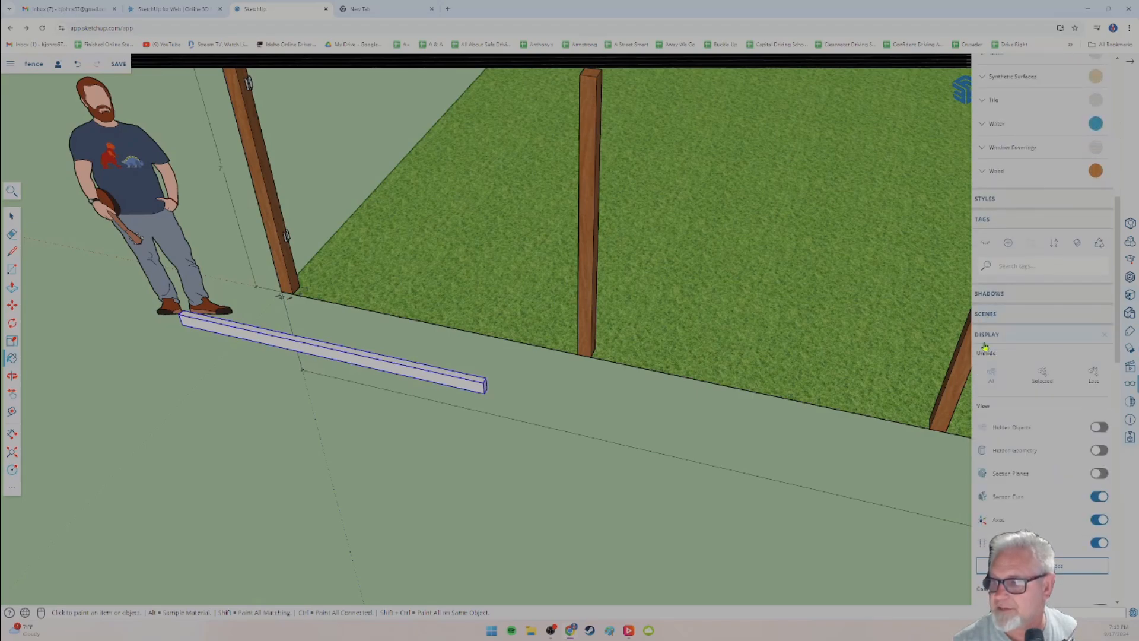
pyautogui.click(985, 341)
pyautogui.scroll(3, 984, 377)
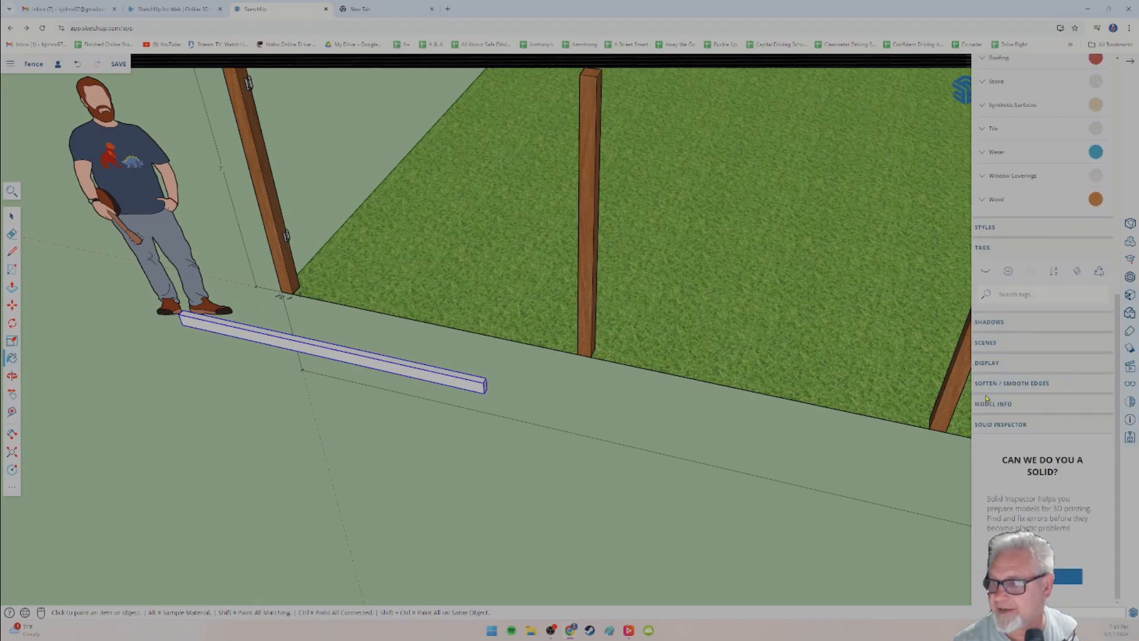
pyautogui.click(989, 380)
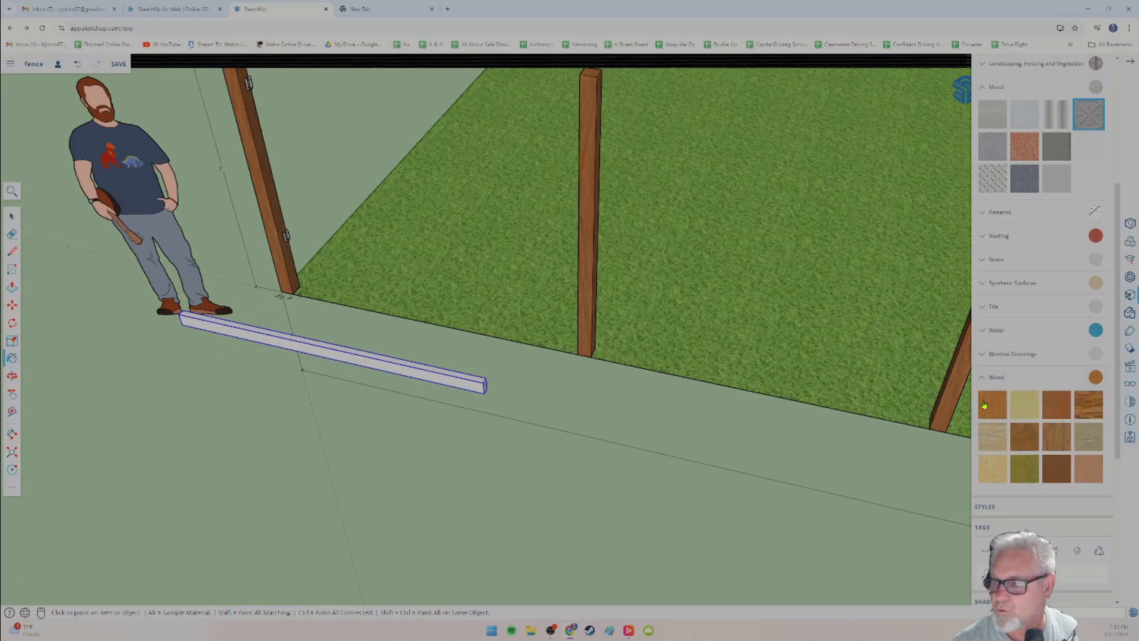
# Try the reddish-brown, dark-striped and orange wood materials in turn on the rail group in front of the corner post.
pyautogui.click(1062, 410)
pyautogui.click(466, 378)
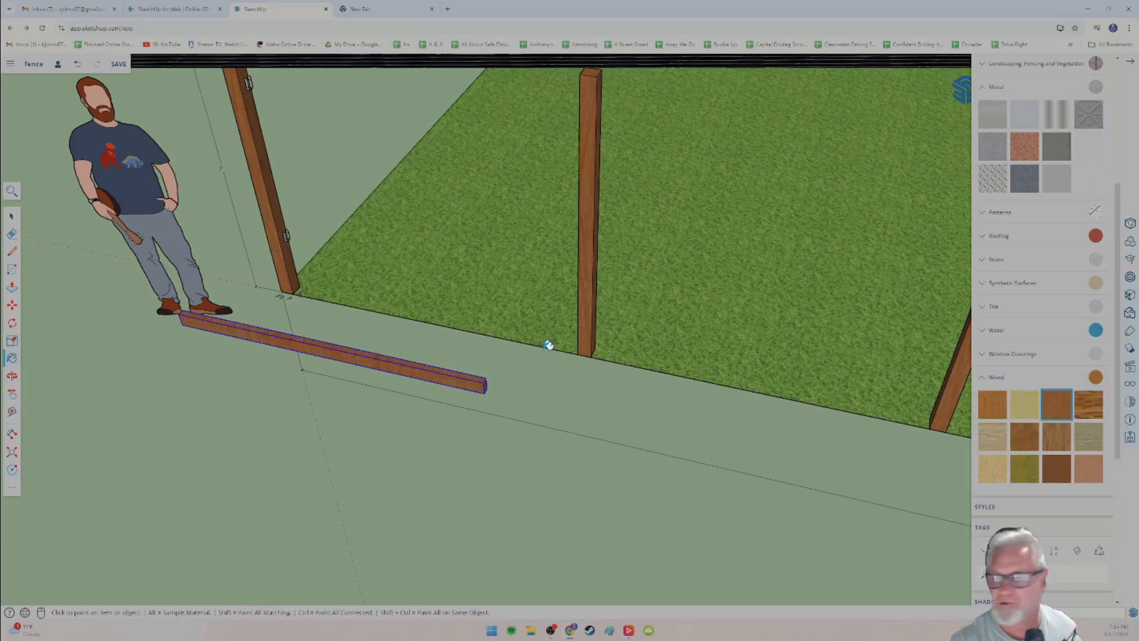
pyautogui.click(1086, 408)
pyautogui.click(430, 372)
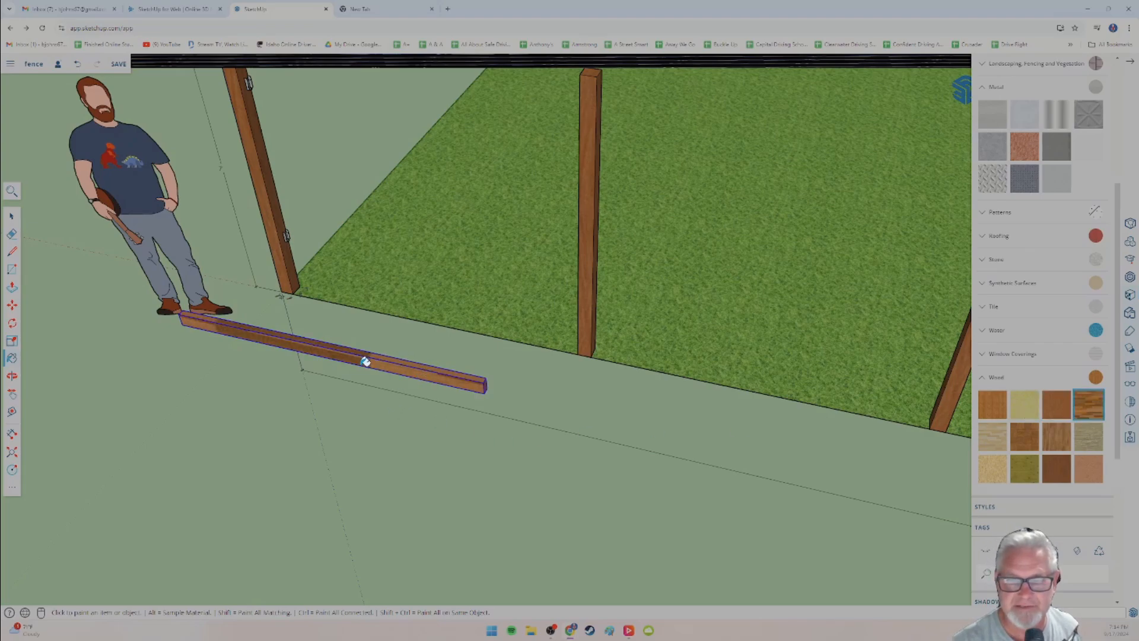
pyautogui.moveTo(454, 424)
pyautogui.mouseDown(button='middle')
pyautogui.moveTo(166, 380)
pyautogui.moveTo(195, 346)
pyautogui.moveTo(36, 314)
pyautogui.moveTo(516, 381)
pyautogui.moveTo(338, 376)
pyautogui.moveTo(423, 416)
pyautogui.moveTo(465, 333)
pyautogui.moveTo(522, 331)
pyautogui.mouseUp(button='middle')
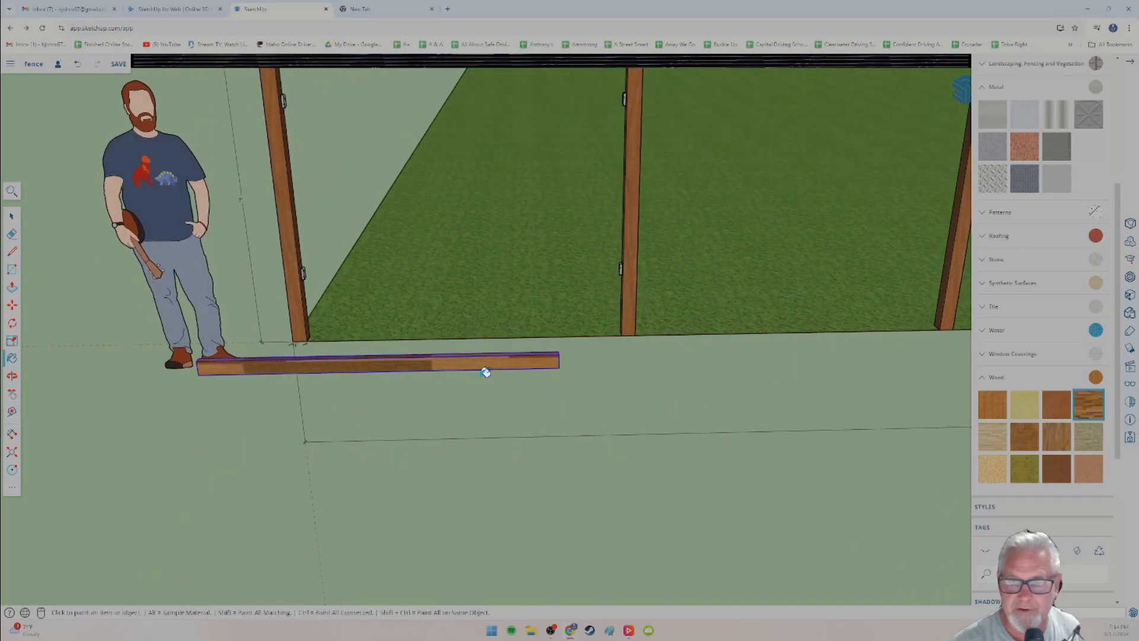
pyautogui.click(1001, 410)
pyautogui.click(464, 361)
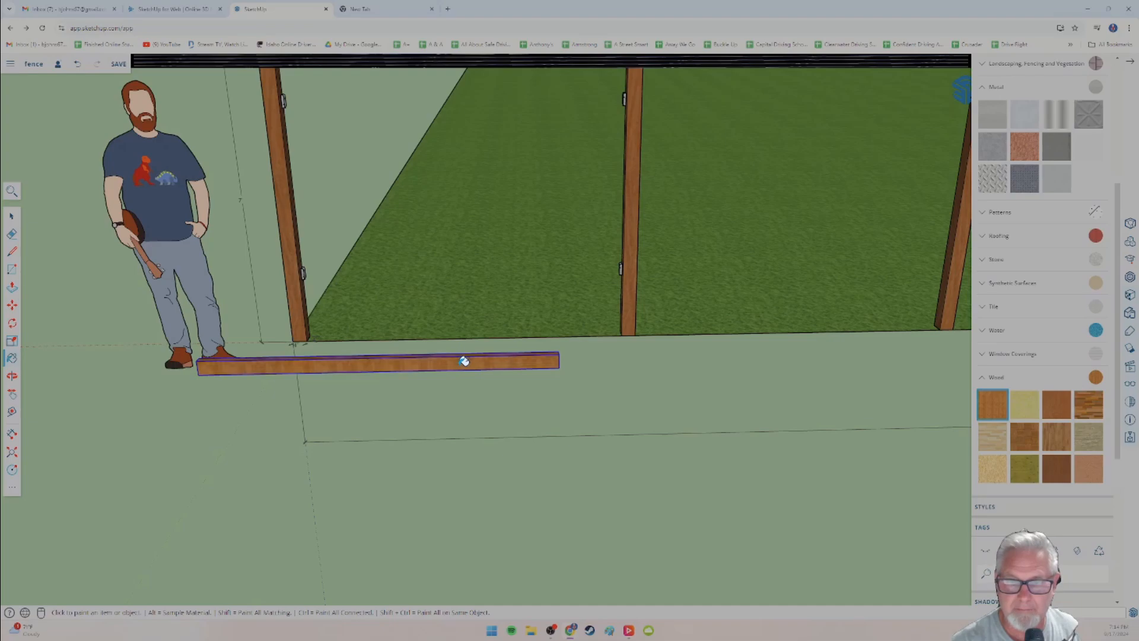
# Try the pale light-grained wood on the rail, followed by the orange wood again for comparison.
pyautogui.moveTo(496, 406); pyautogui.dragTo(471, 433, button='middle')
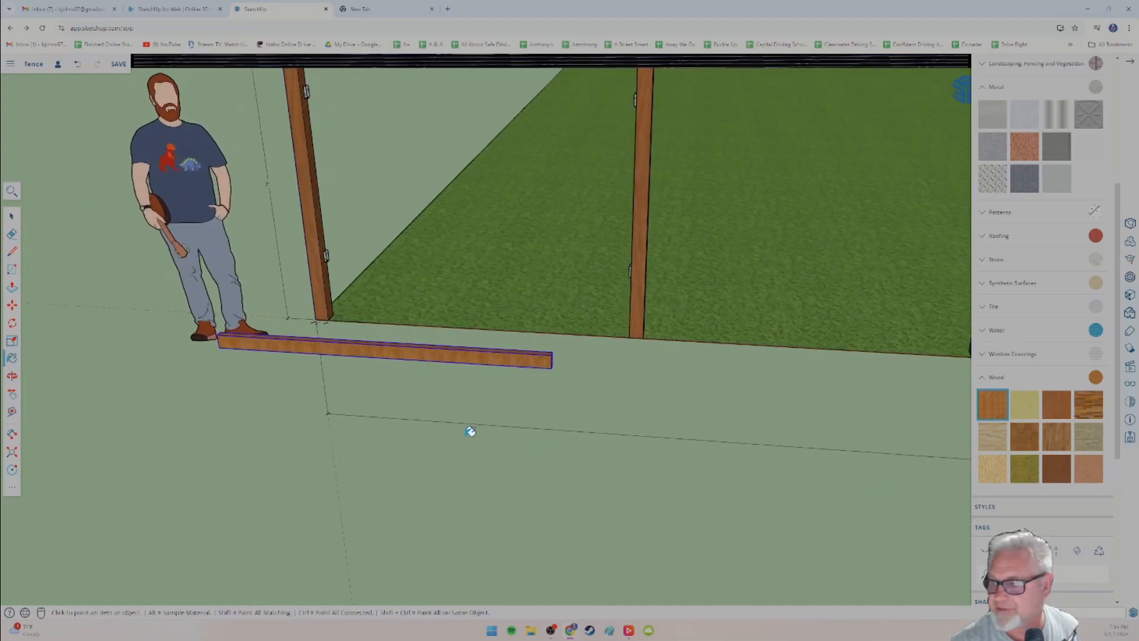
pyautogui.click(993, 439)
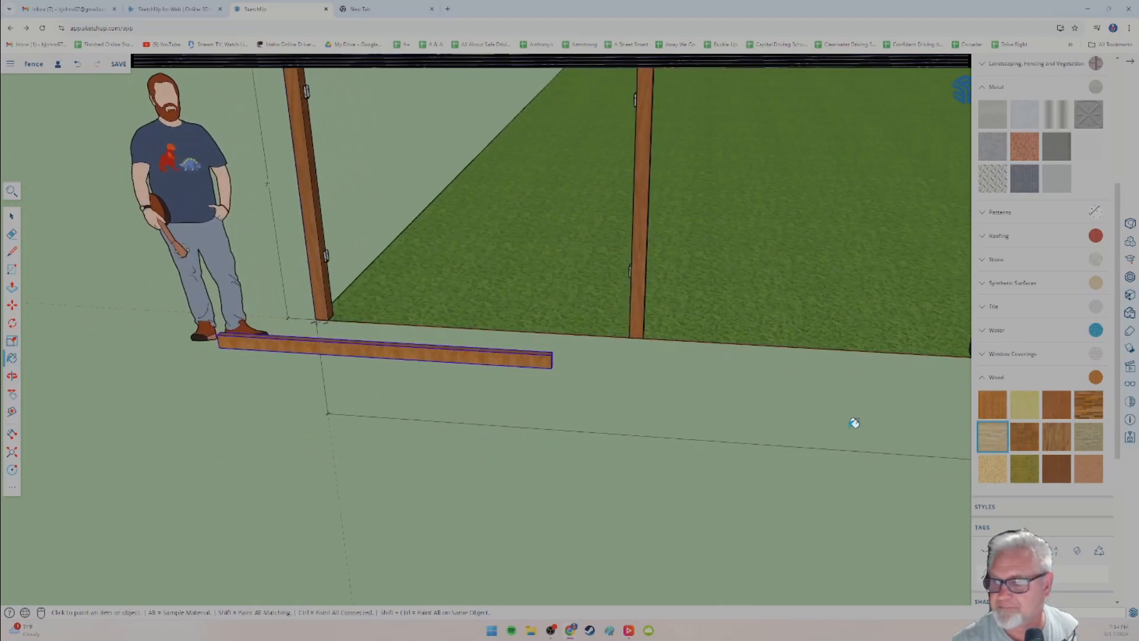
pyautogui.click(501, 355)
pyautogui.moveTo(512, 378); pyautogui.dragTo(544, 368, button='middle')
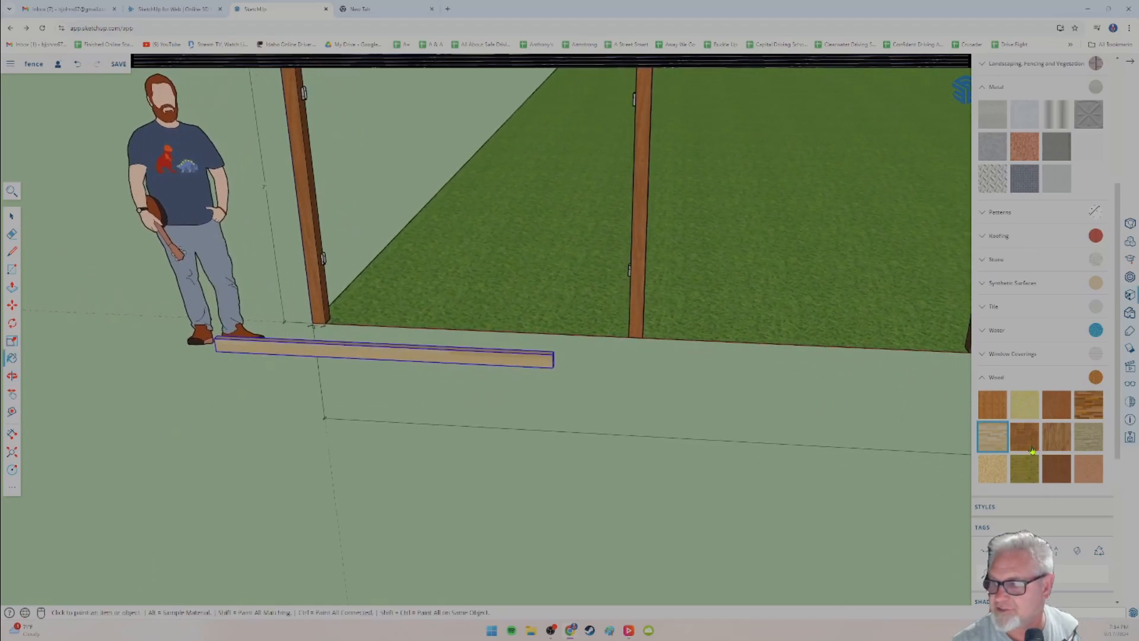
pyautogui.click(992, 404)
pyautogui.click(511, 359)
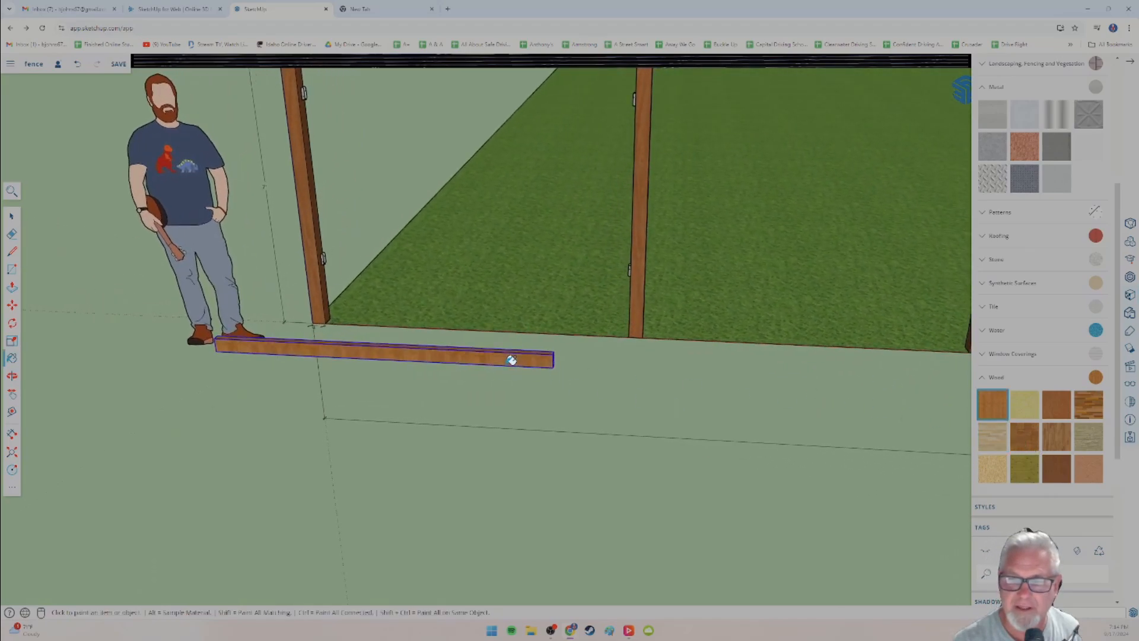
# Paint the rail with the reddish-brown wood material that matches the fence posts.
pyautogui.moveTo(496, 398)
pyautogui.mouseDown(button='middle')
pyautogui.moveTo(343, 412)
pyautogui.moveTo(254, 392)
pyautogui.moveTo(332, 373)
pyautogui.moveTo(252, 368)
pyautogui.moveTo(571, 409)
pyautogui.mouseUp(button='middle')
pyautogui.scroll(2, 593, 416)
pyautogui.scroll(4, 492, 396)
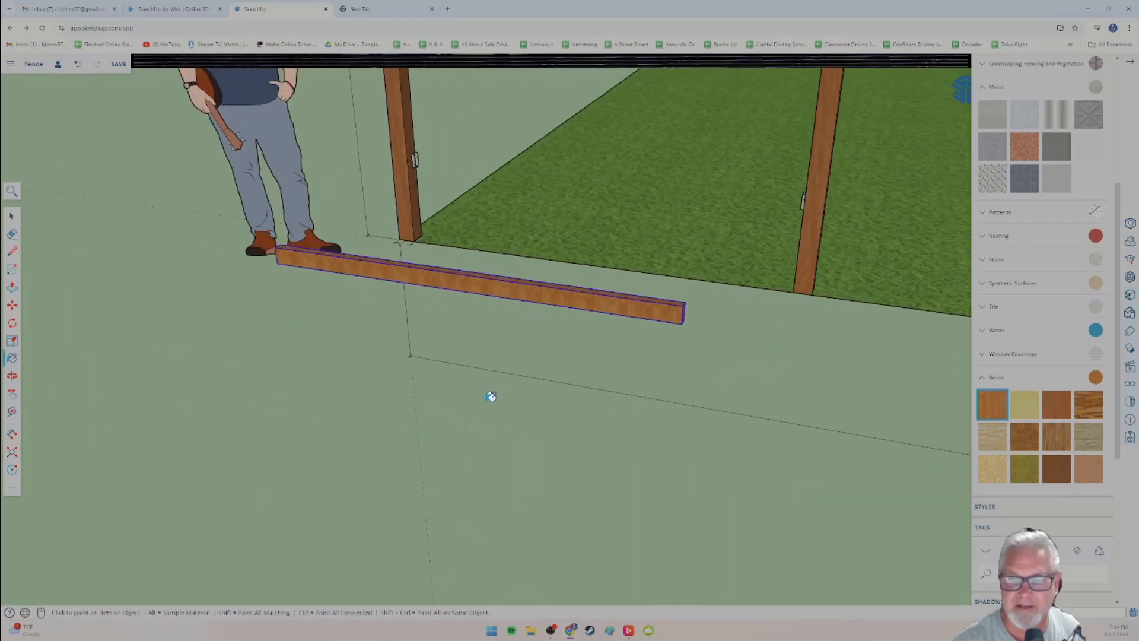
pyautogui.scroll(-4, 496, 397)
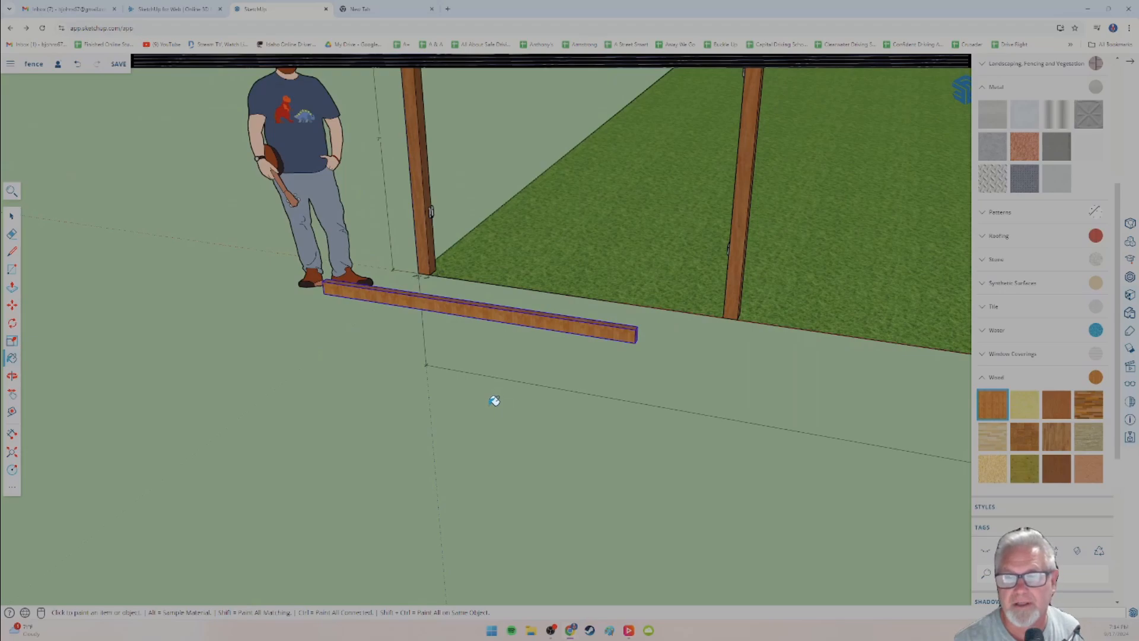
pyautogui.click(1046, 417)
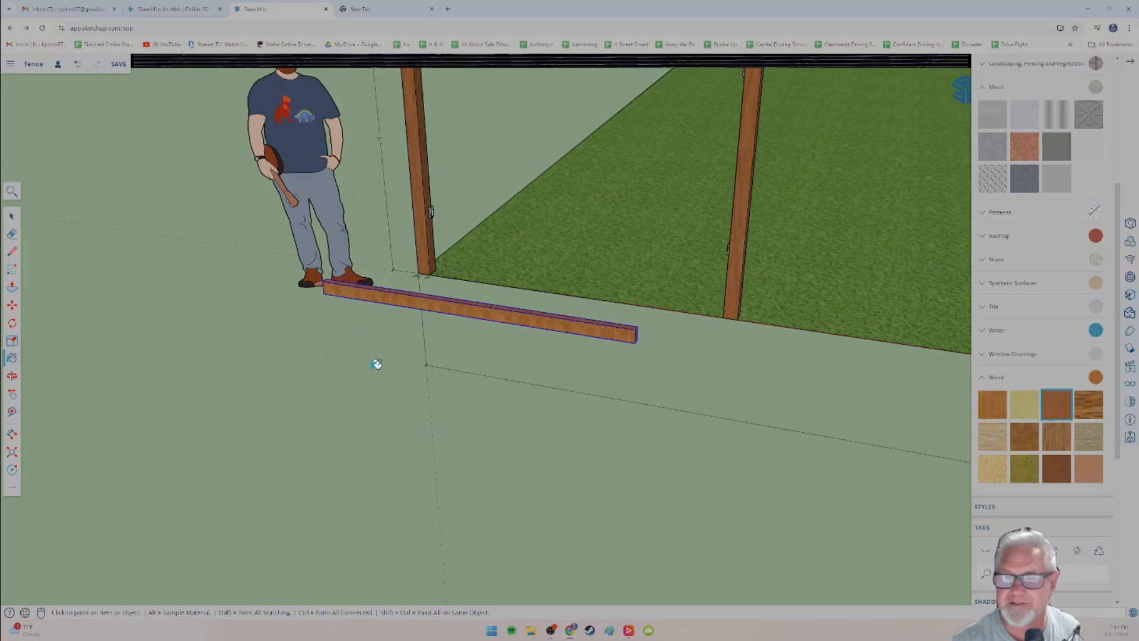
pyautogui.click(473, 310)
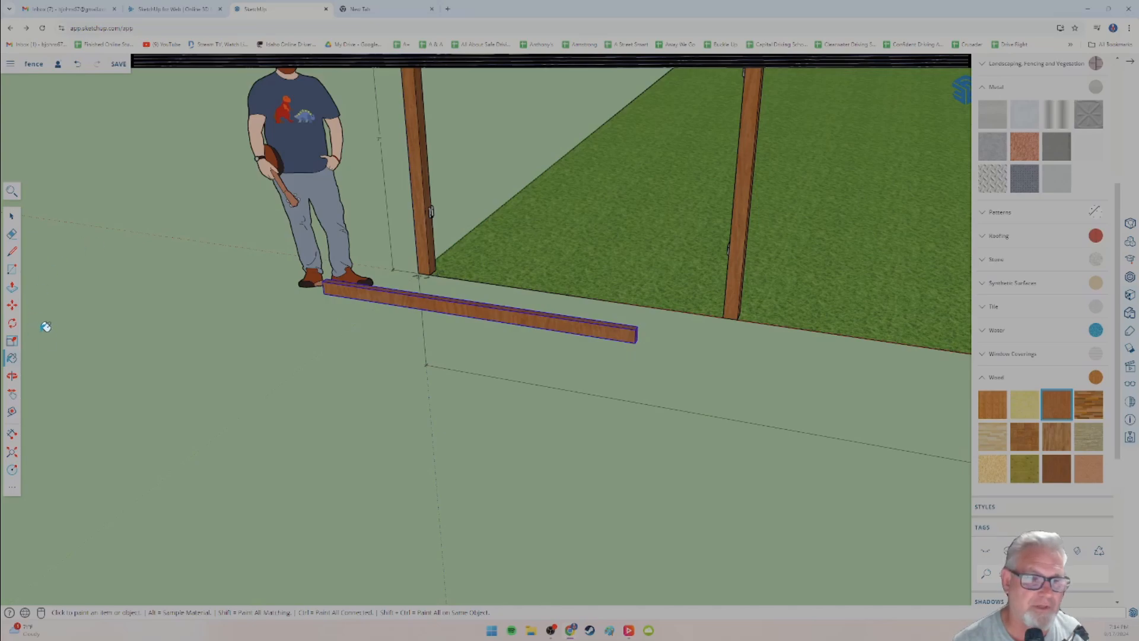
# Move the rail onto the lawn and snap its lower end corner to the corner post's inner front edge.
pyautogui.press('m')
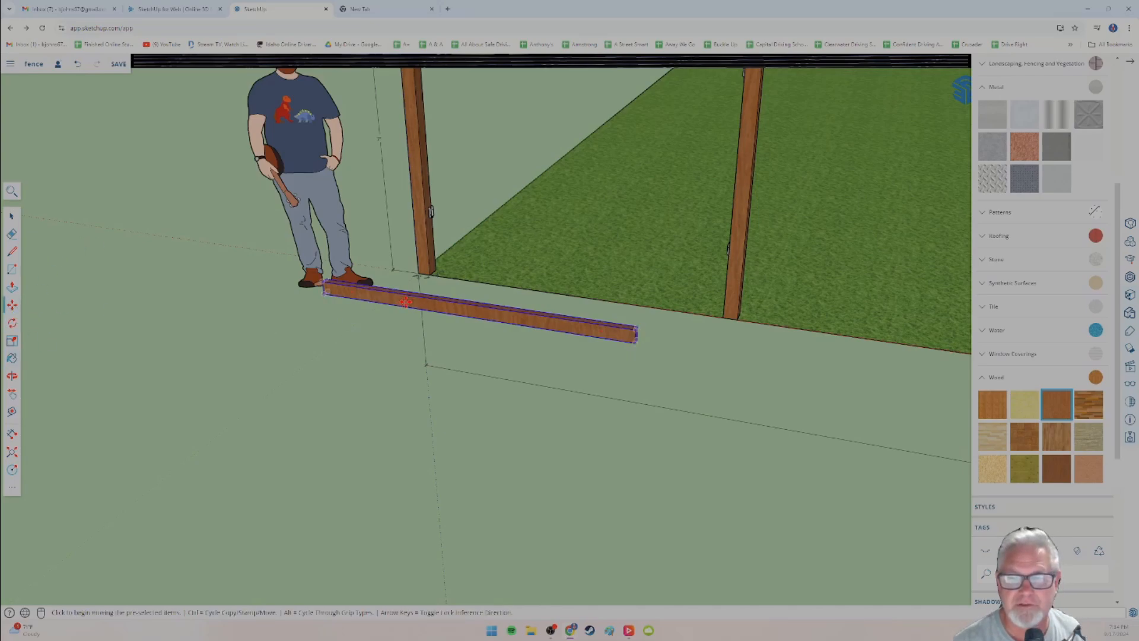
pyautogui.click(406, 302)
pyautogui.click(532, 260)
pyautogui.scroll(4, 464, 265)
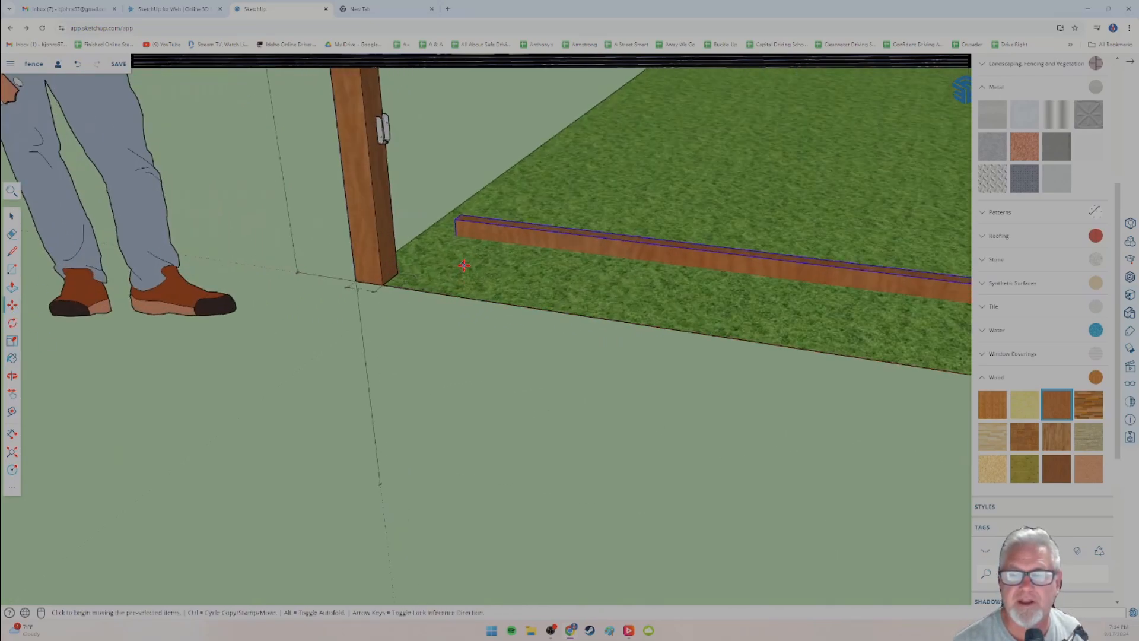
pyautogui.scroll(3, 464, 265)
pyautogui.click(469, 209)
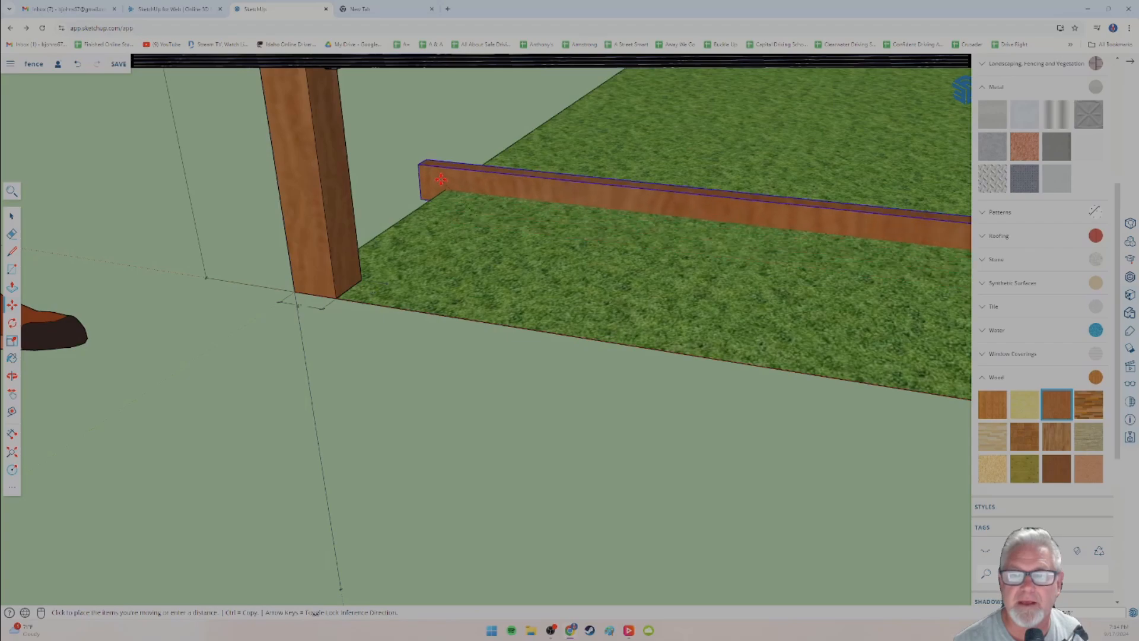
pyautogui.click(418, 200)
pyautogui.click(416, 195)
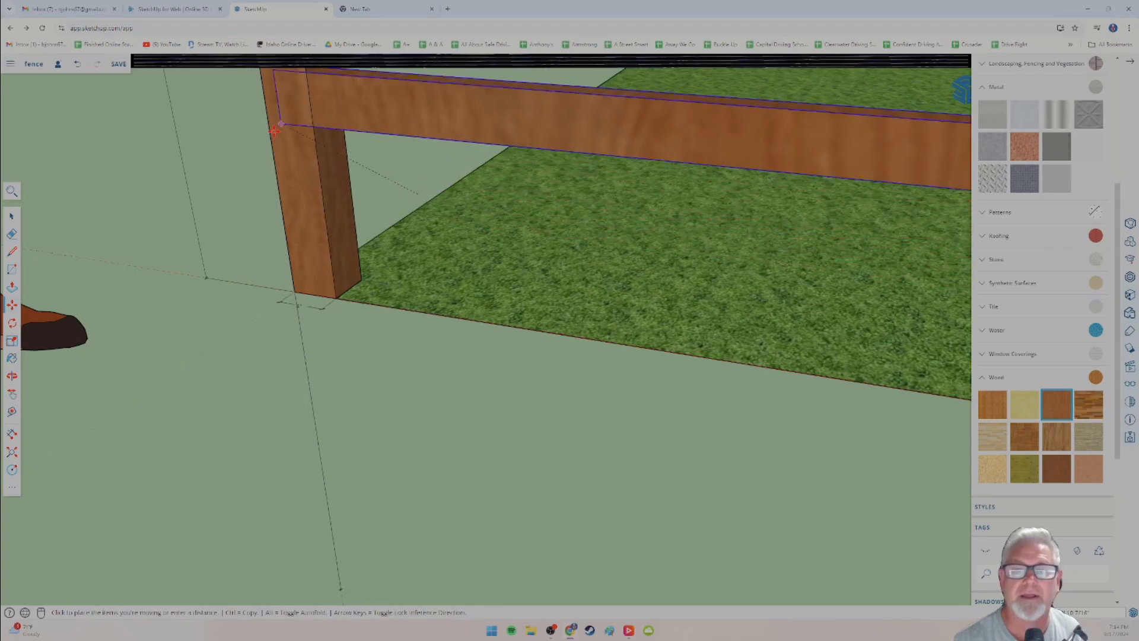
pyautogui.click(334, 121)
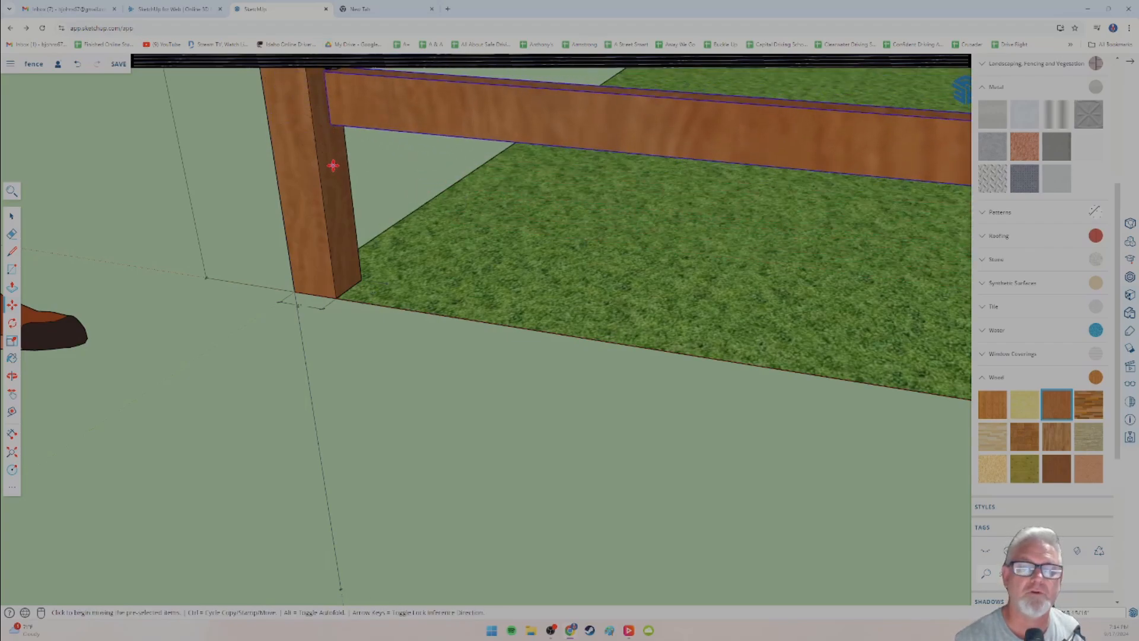
# Raise the rail by its lower end corner to the base of the lower bracket on the corner post.
pyautogui.scroll(3, 333, 164)
pyautogui.scroll(2, 372, 264)
pyautogui.scroll(3, 350, 279)
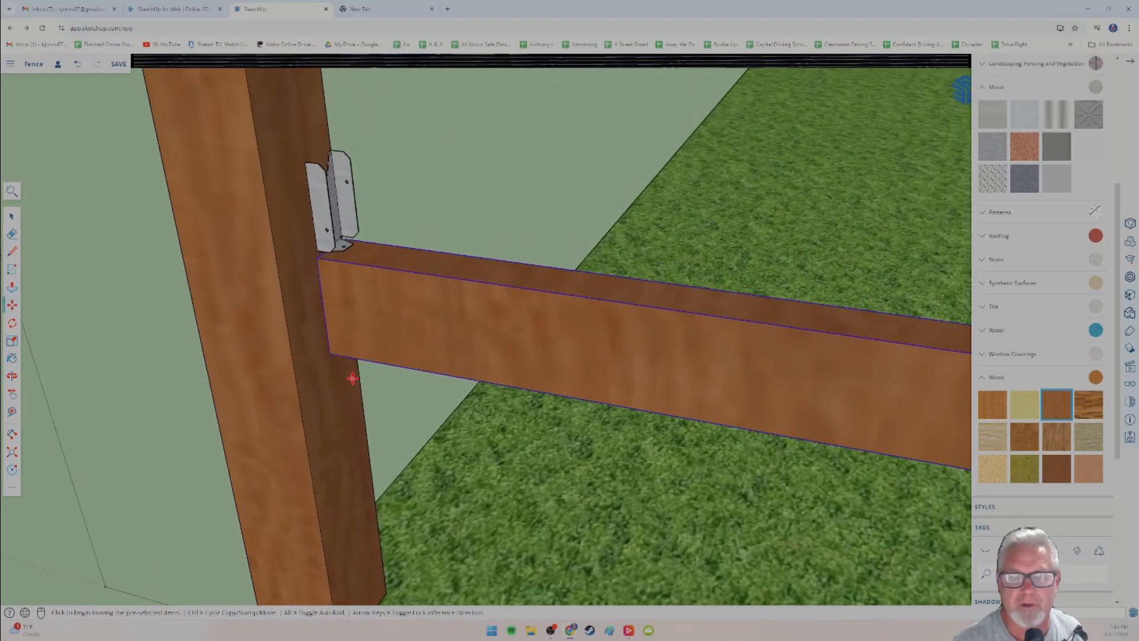
pyautogui.click(329, 355)
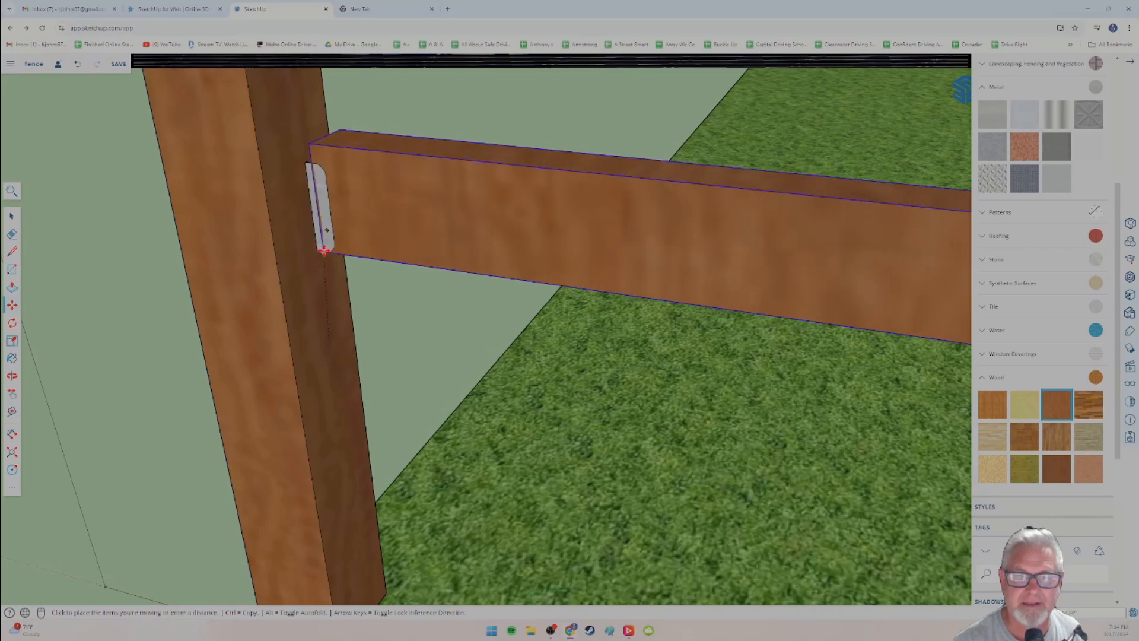
pyautogui.click(324, 252)
# Explode the rail group that spans from the corner post to the second post.
pyautogui.moveTo(415, 289); pyautogui.dragTo(323, 304, button='middle')
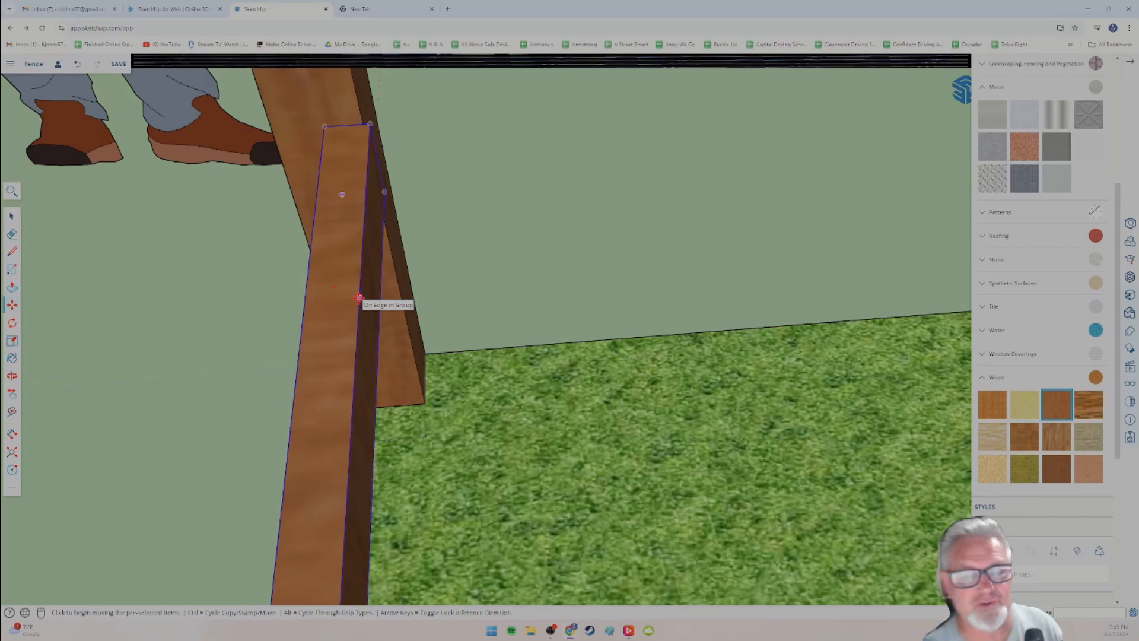
pyautogui.moveTo(204, 324); pyautogui.dragTo(670, 237, button='middle')
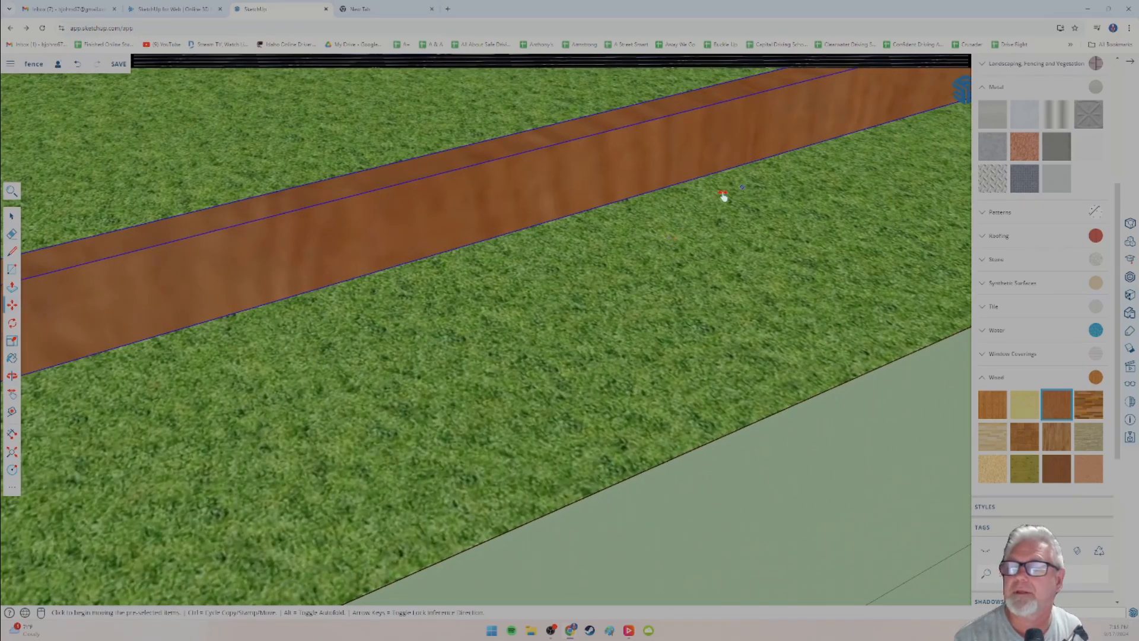
pyautogui.moveTo(724, 197); pyautogui.dragTo(321, 299, button='middle')
pyautogui.scroll(-2, 319, 299)
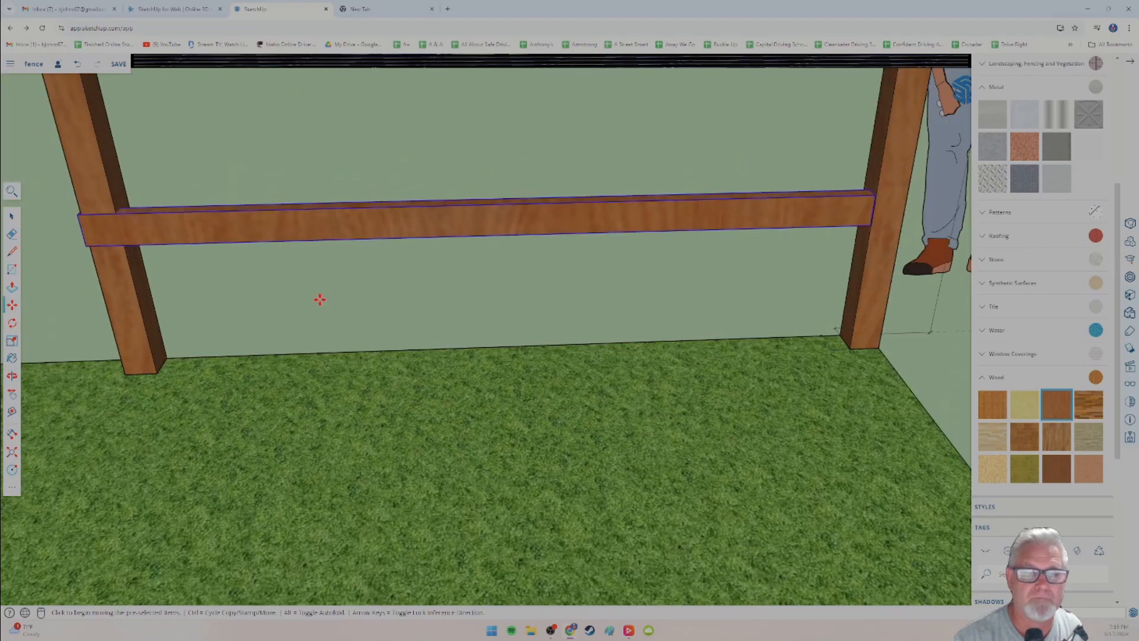
pyautogui.scroll(-1, 319, 300)
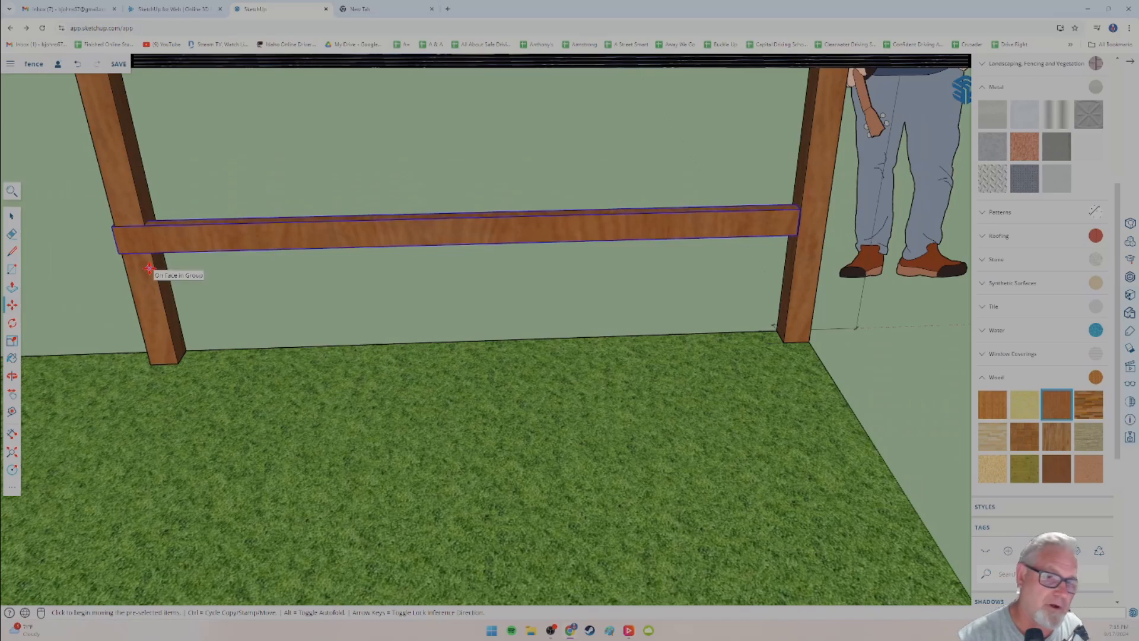
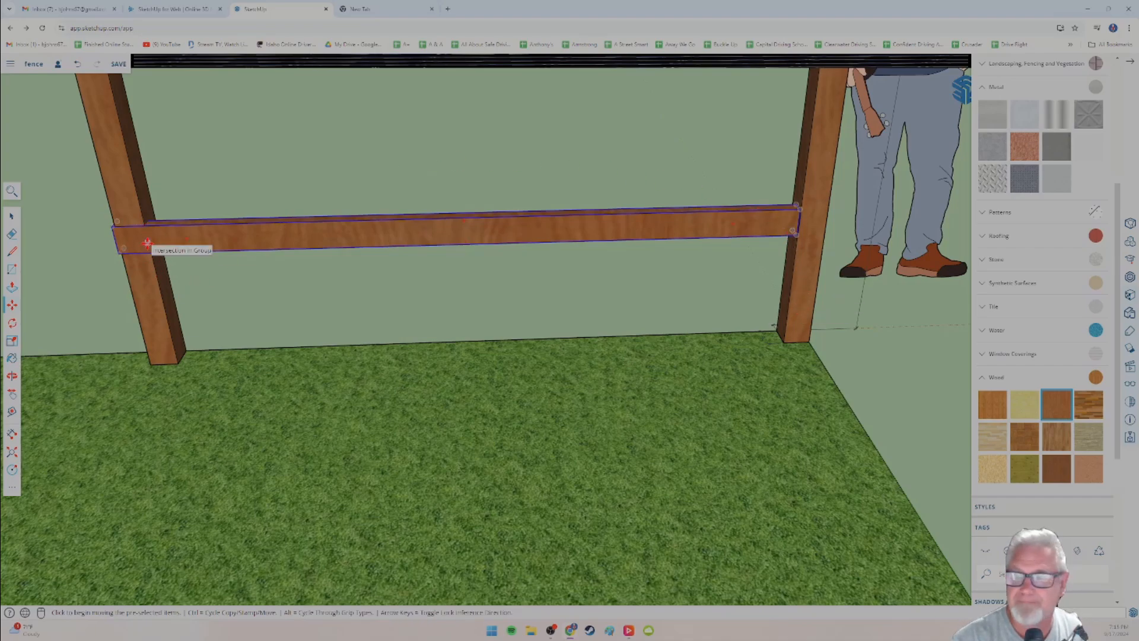
pyautogui.click(11, 216)
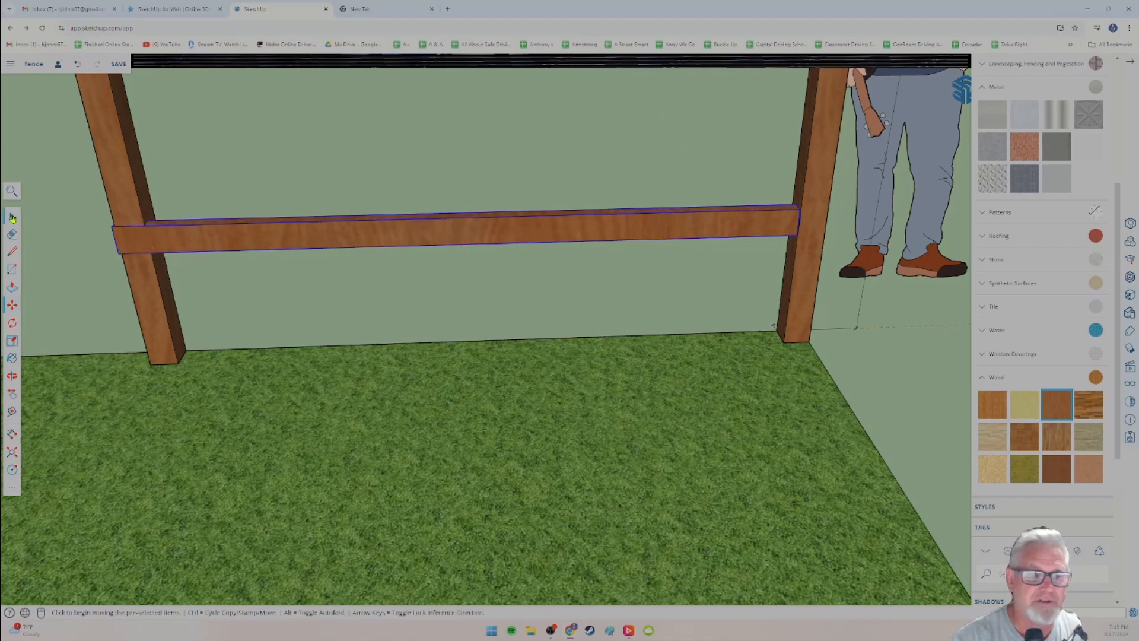
pyautogui.rightClick(229, 240)
pyautogui.click(200, 241)
pyautogui.rightClick(201, 241)
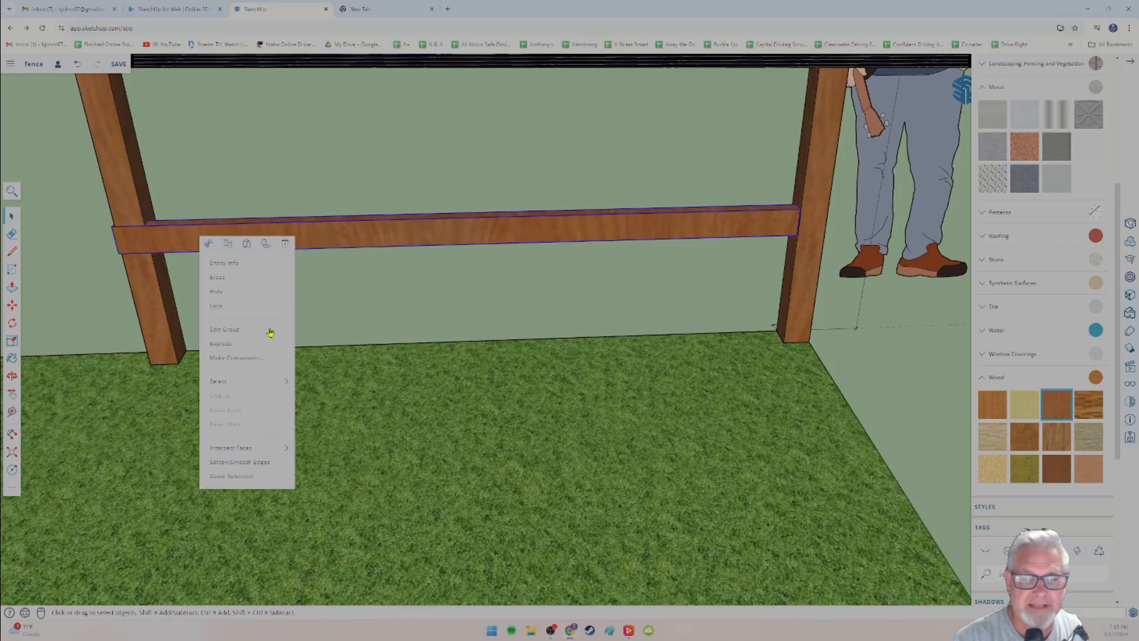
pyautogui.click(227, 345)
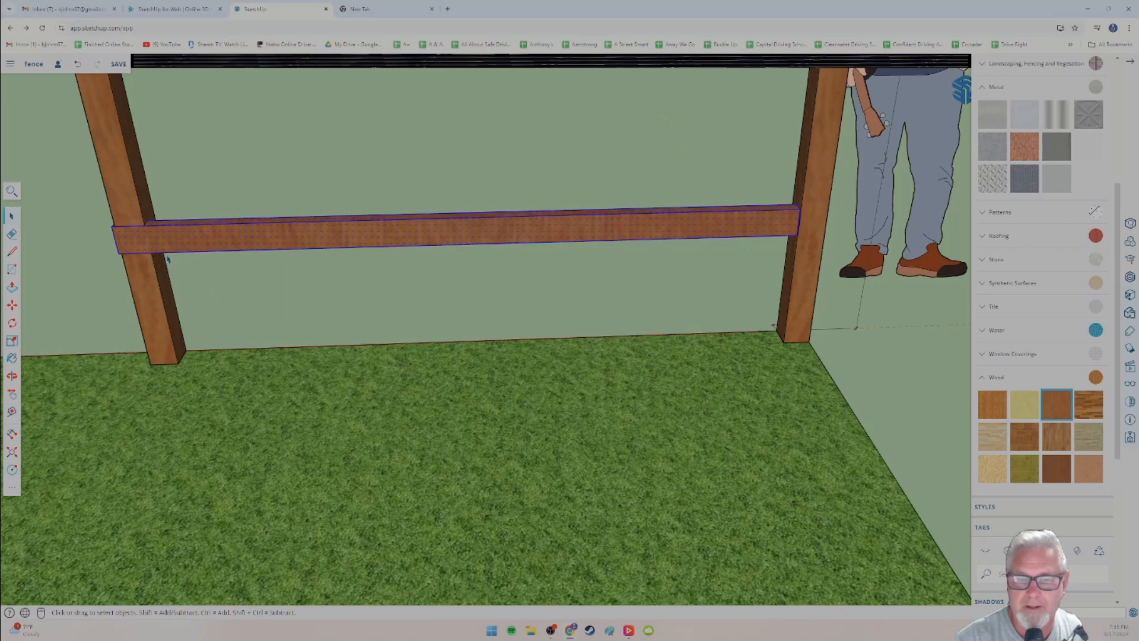
# Push the rail's front face back with Push/Pull until it sits inside the lower brackets on both posts.
pyautogui.click(93, 297)
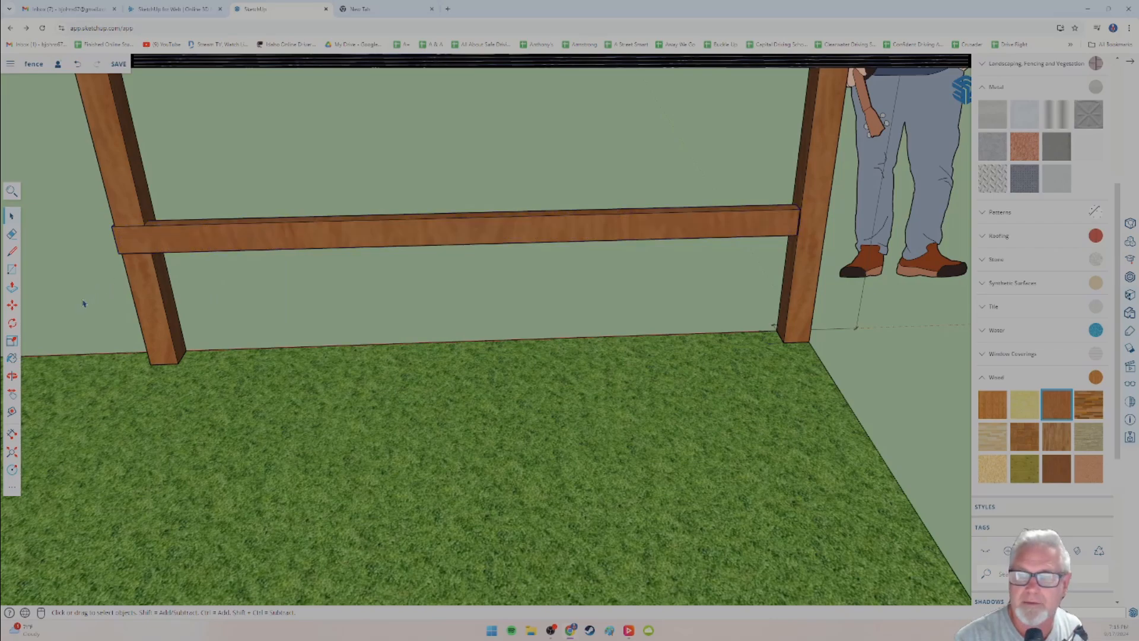
pyautogui.moveTo(279, 310); pyautogui.dragTo(269, 276, button='middle')
pyautogui.click(15, 288)
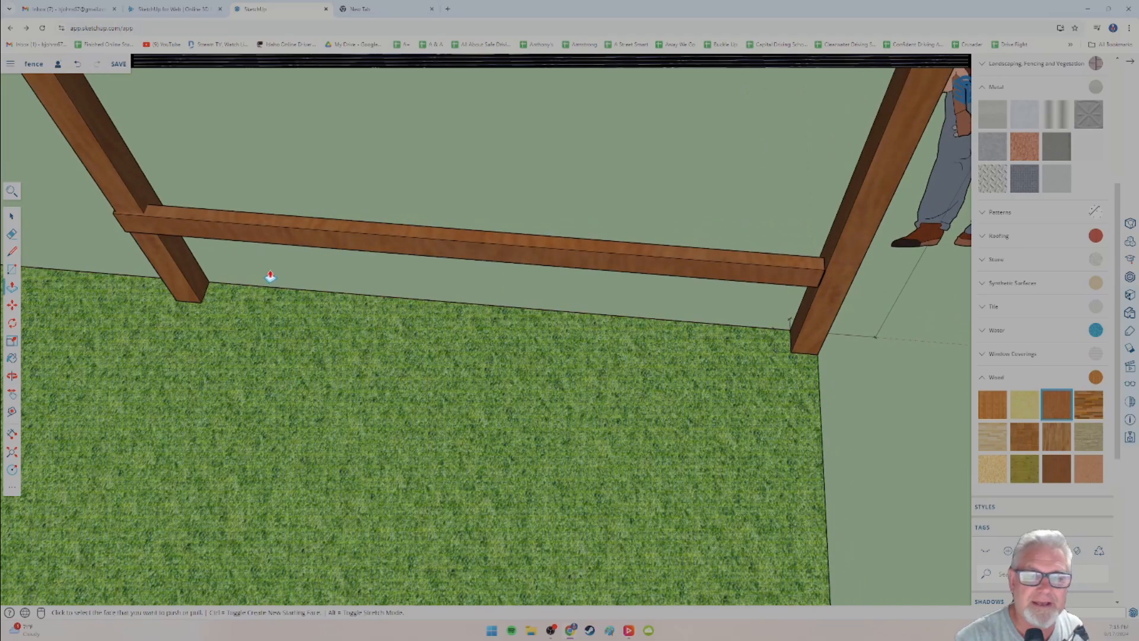
pyautogui.click(274, 238)
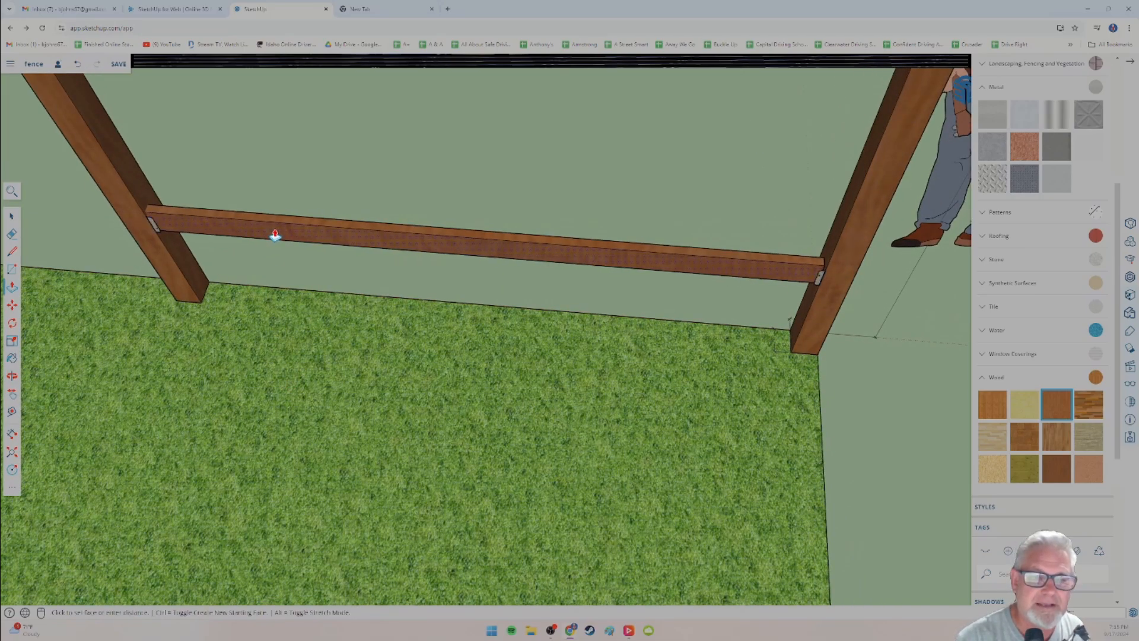
pyautogui.click(272, 238)
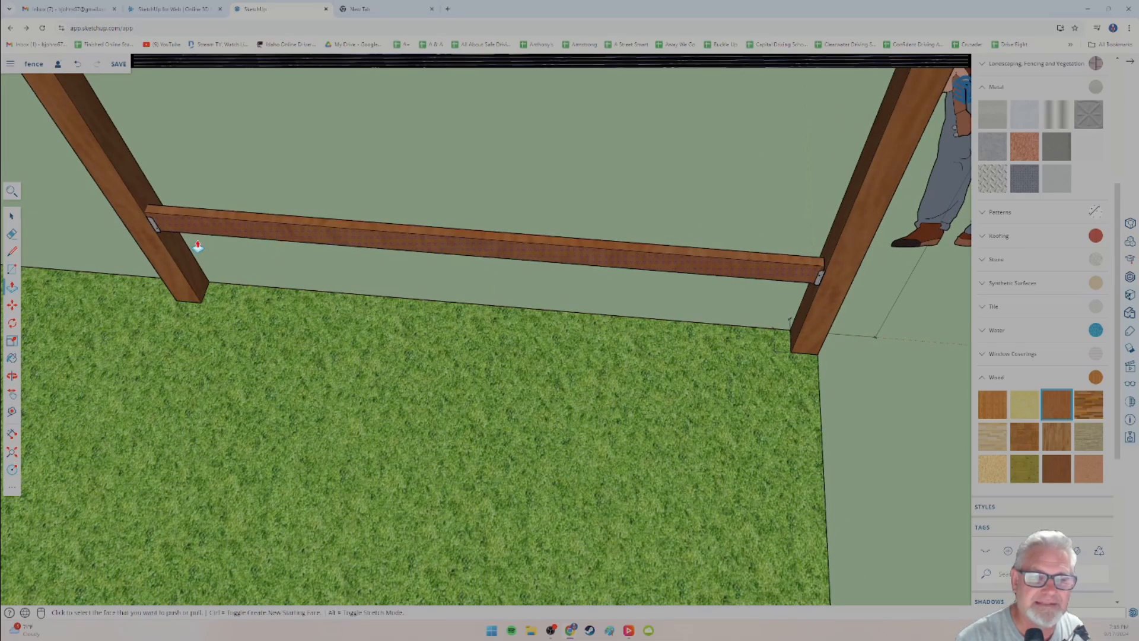
# Adjust the rail's end face at the second post with Push/Pull to fit it closely into the lower bracket.
pyautogui.scroll(2, 172, 254)
pyautogui.scroll(2, 127, 254)
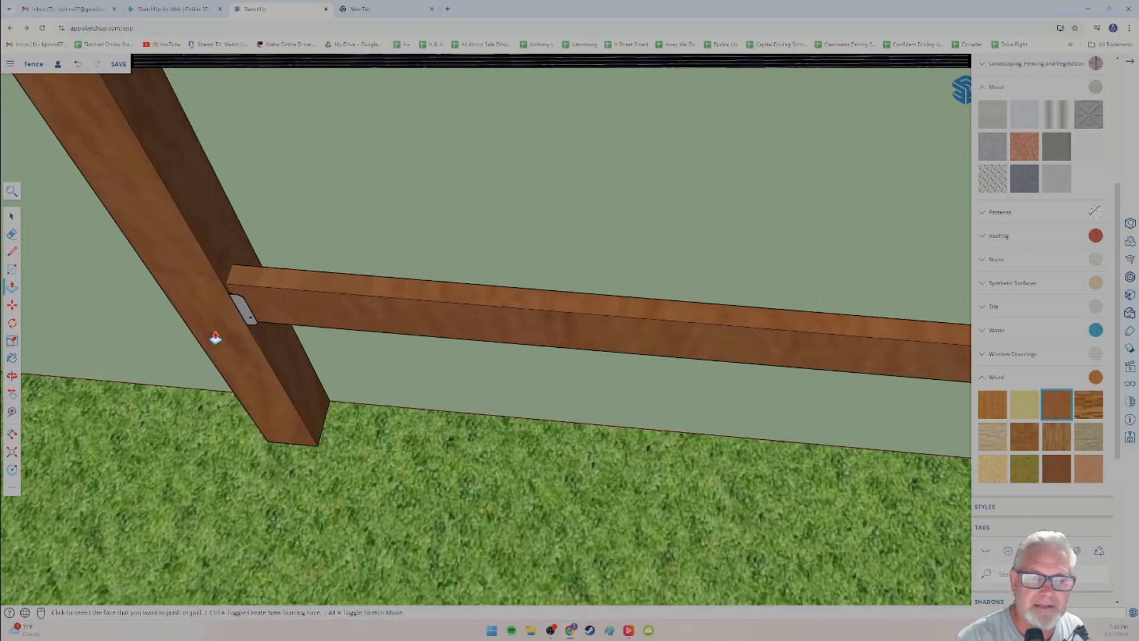
pyautogui.scroll(3, 216, 326)
pyautogui.scroll(5, 250, 311)
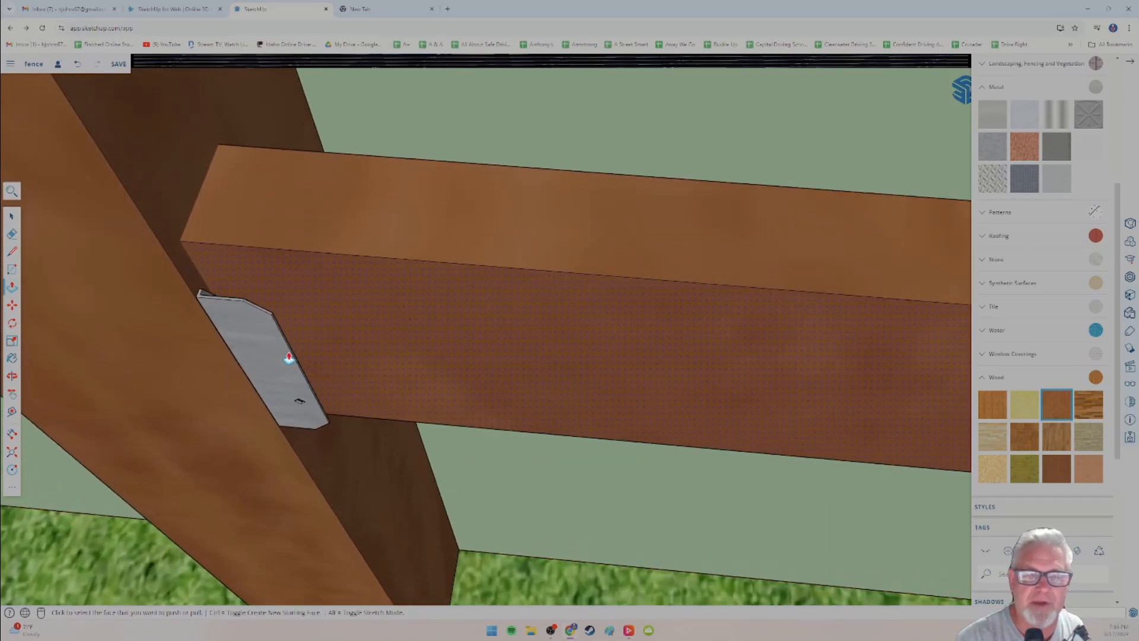
pyautogui.click(291, 362)
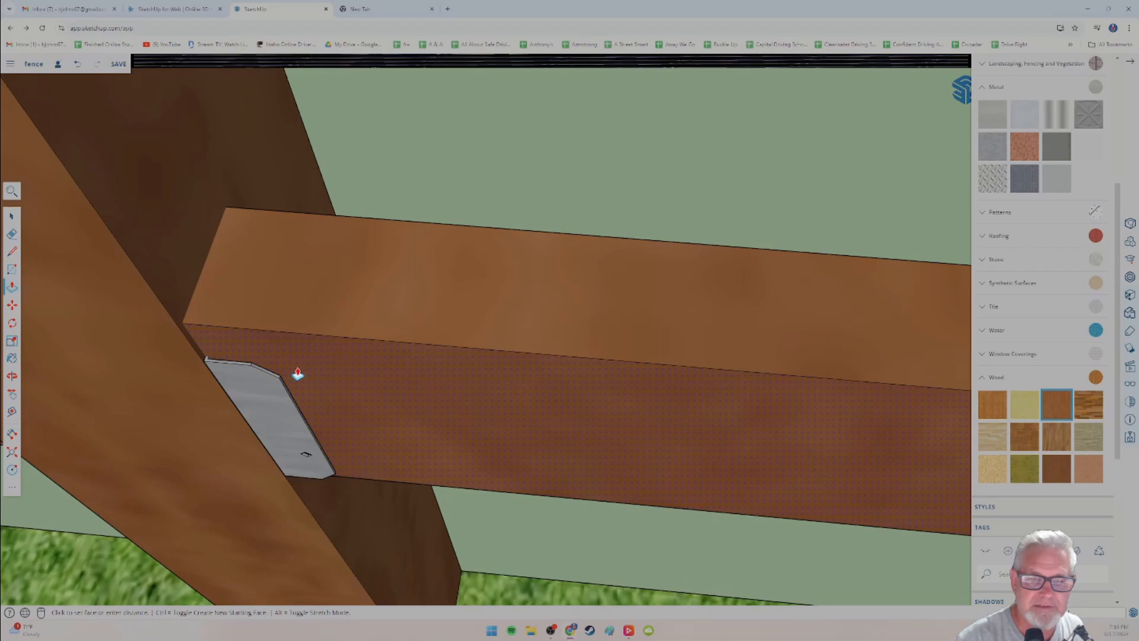
pyautogui.moveTo(320, 353); pyautogui.dragTo(352, 340, button='middle')
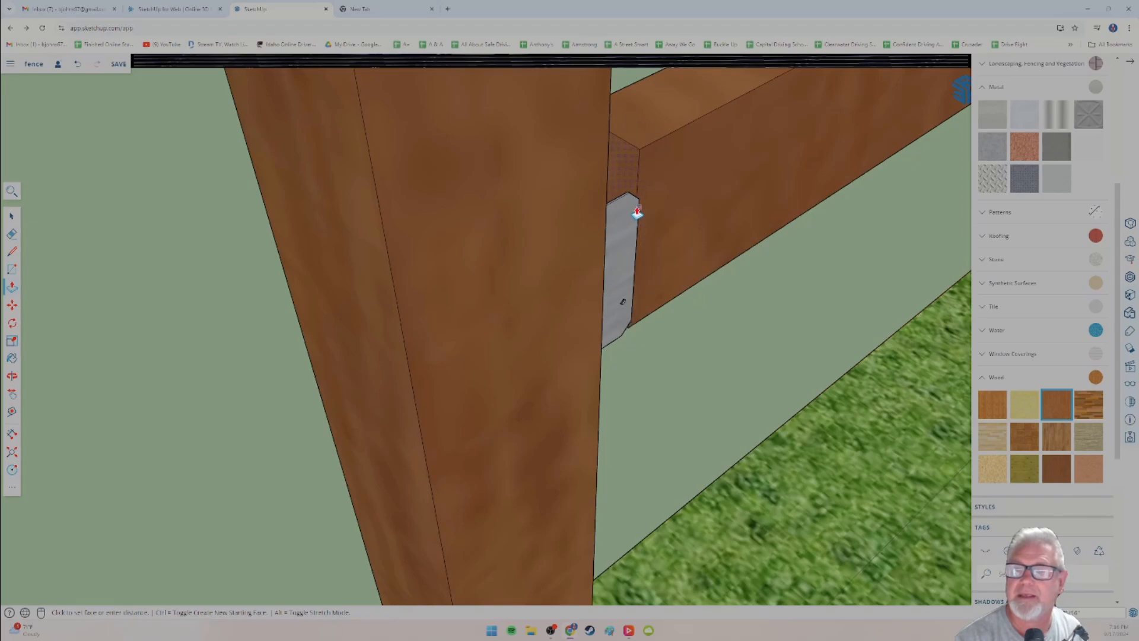
pyautogui.moveTo(635, 213); pyautogui.dragTo(420, 310, button='middle')
pyautogui.click(450, 259)
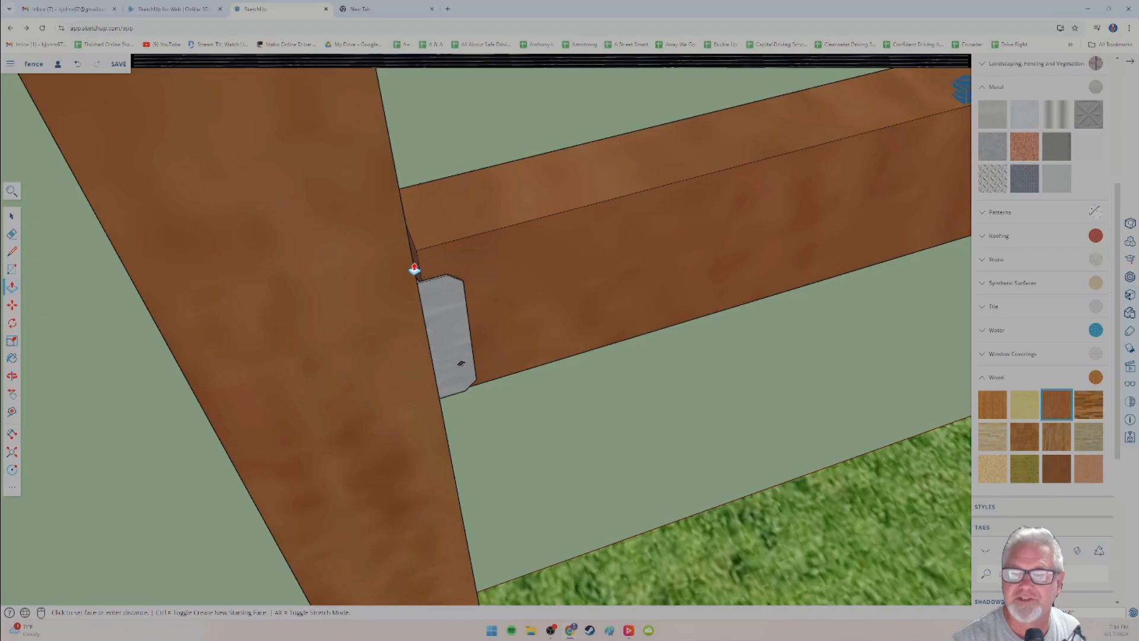
pyautogui.click(413, 270)
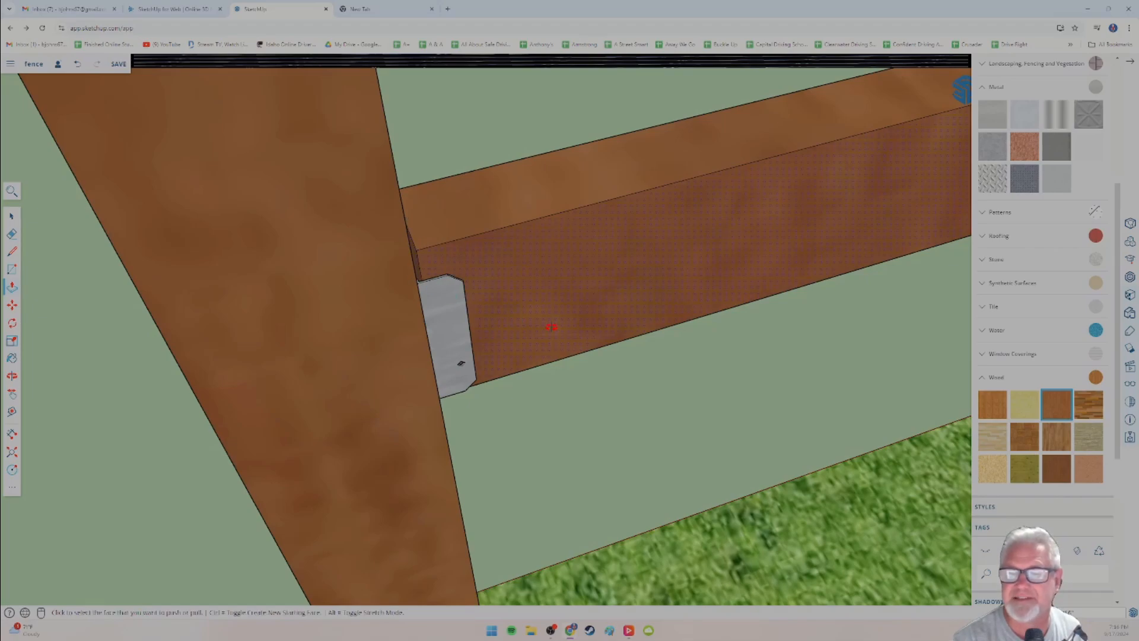
# Pull the rail's opposite end face toward the corner post to narrow the gap behind the lower bracket.
pyautogui.moveTo(550, 326); pyautogui.dragTo(267, 314, button='middle')
pyautogui.scroll(-8, 531, 320)
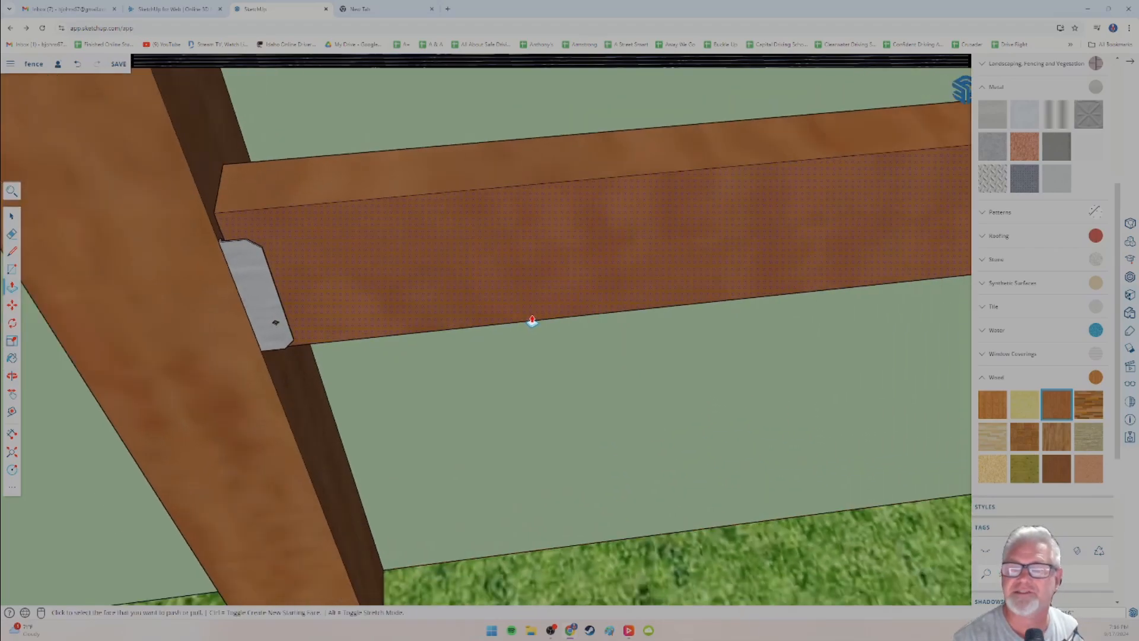
pyautogui.keyDown('shift'); pyautogui.moveTo(692, 315); pyautogui.dragTo(575, 320, button='middle'); pyautogui.keyUp('shift')
pyautogui.moveTo(843, 256); pyautogui.dragTo(756, 285, button='middle')
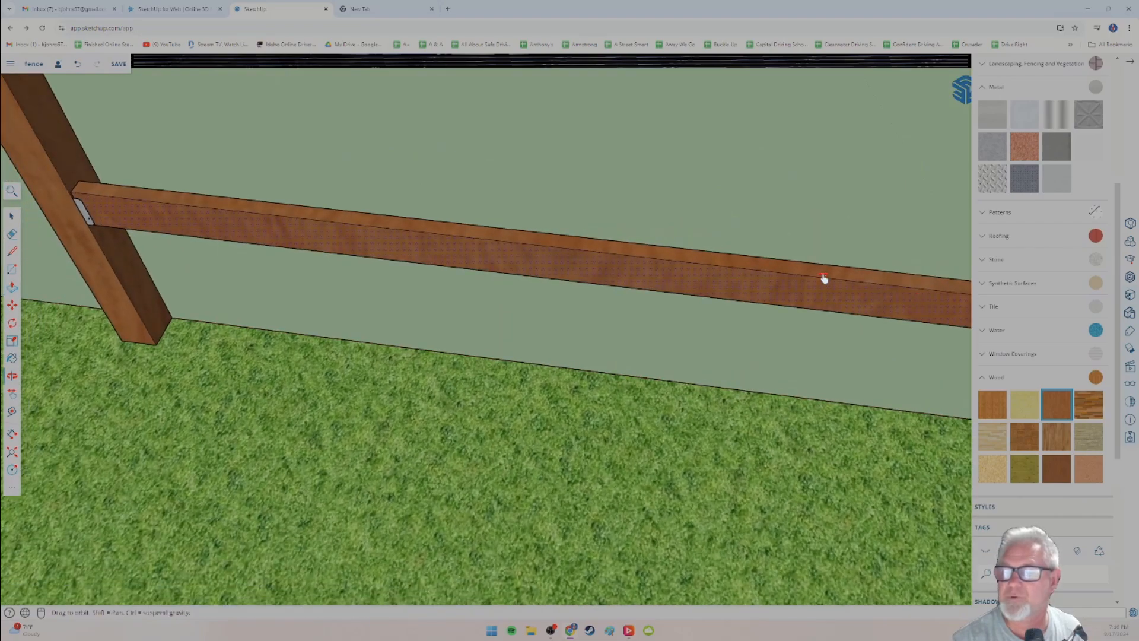
pyautogui.keyDown('shift'); pyautogui.moveTo(824, 279); pyautogui.dragTo(509, 240, button='middle'); pyautogui.keyUp('shift')
pyautogui.scroll(8, 599, 234)
pyautogui.moveTo(602, 238); pyautogui.dragTo(514, 295, button='middle')
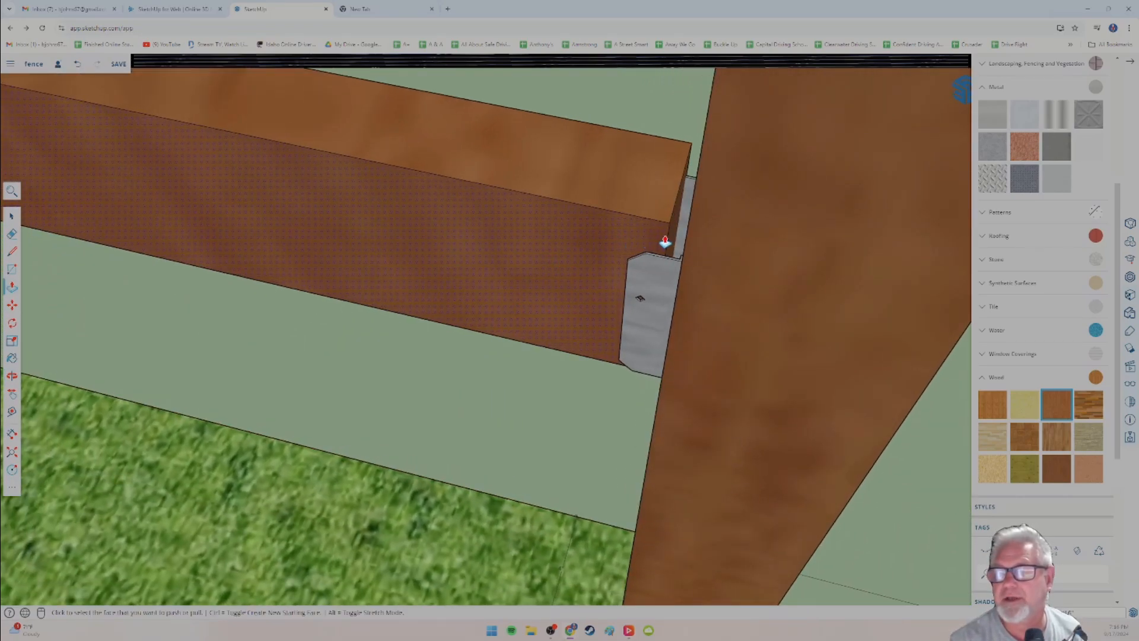
pyautogui.click(674, 236)
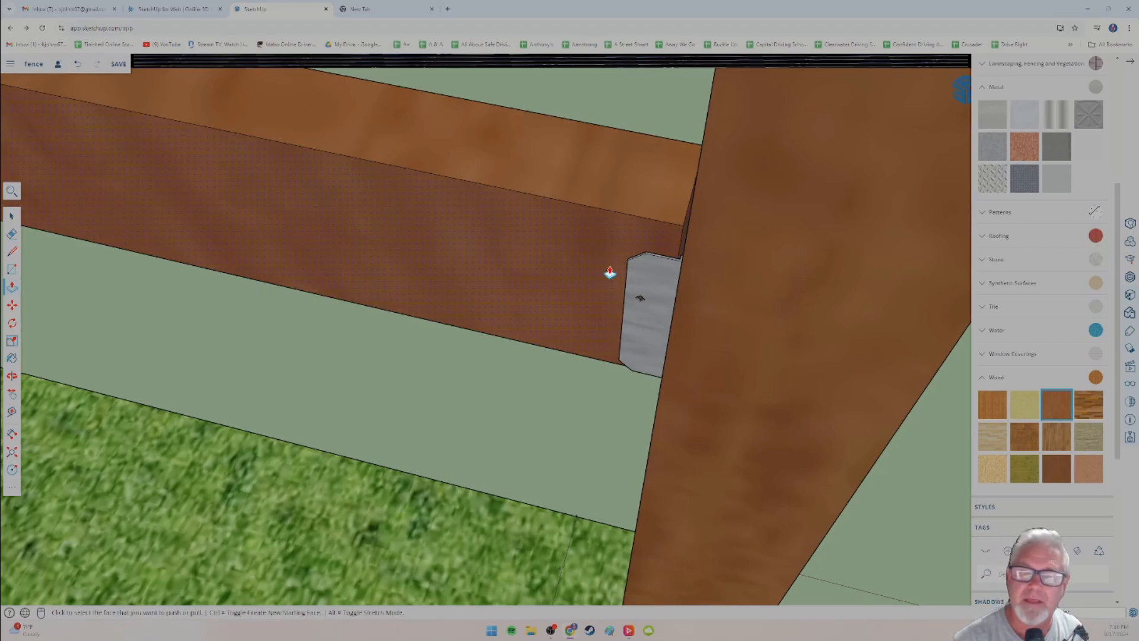
# Inspect how the rail sits in the lower brackets along its length and at both posts.
pyautogui.moveTo(449, 340); pyautogui.dragTo(489, 343, button='middle')
pyautogui.moveTo(219, 342); pyautogui.dragTo(511, 369, button='middle')
pyautogui.keyDown('shift'); pyautogui.moveTo(123, 337); pyautogui.dragTo(557, 349, button='middle'); pyautogui.keyUp('shift')
pyautogui.keyDown('shift'); pyautogui.moveTo(204, 224); pyautogui.dragTo(551, 313, button='middle'); pyautogui.keyUp('shift')
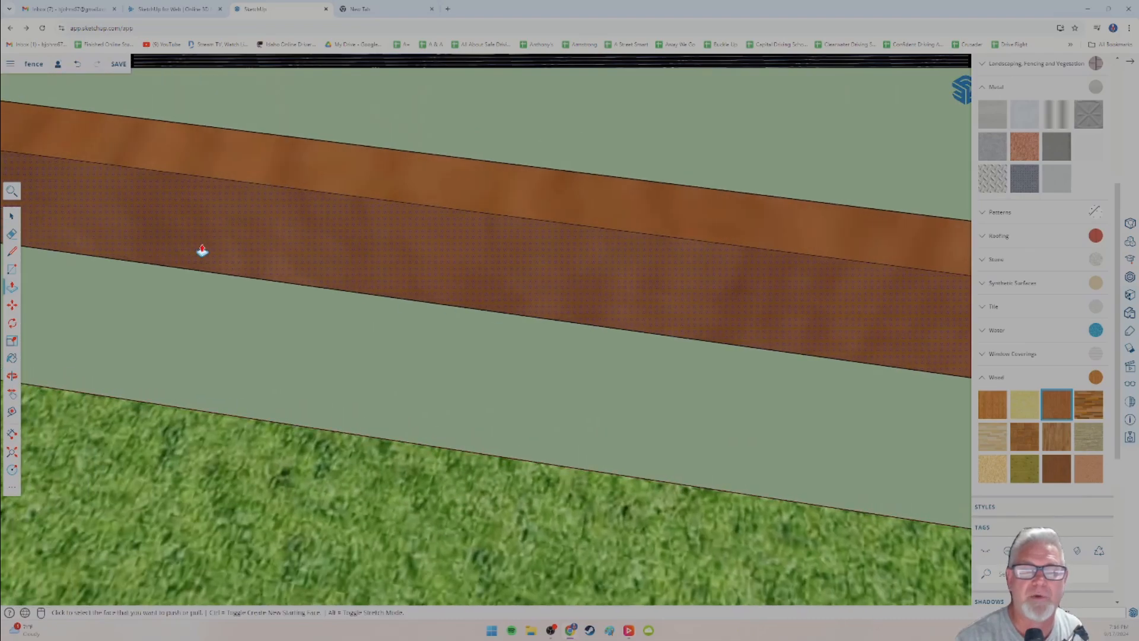
pyautogui.keyDown('shift'); pyautogui.moveTo(201, 249); pyautogui.dragTo(672, 319, button='middle'); pyautogui.keyUp('shift')
pyautogui.scroll(-6, 291, 293)
pyautogui.keyDown('shift'); pyautogui.moveTo(290, 293); pyautogui.dragTo(783, 365, button='middle'); pyautogui.keyUp('shift')
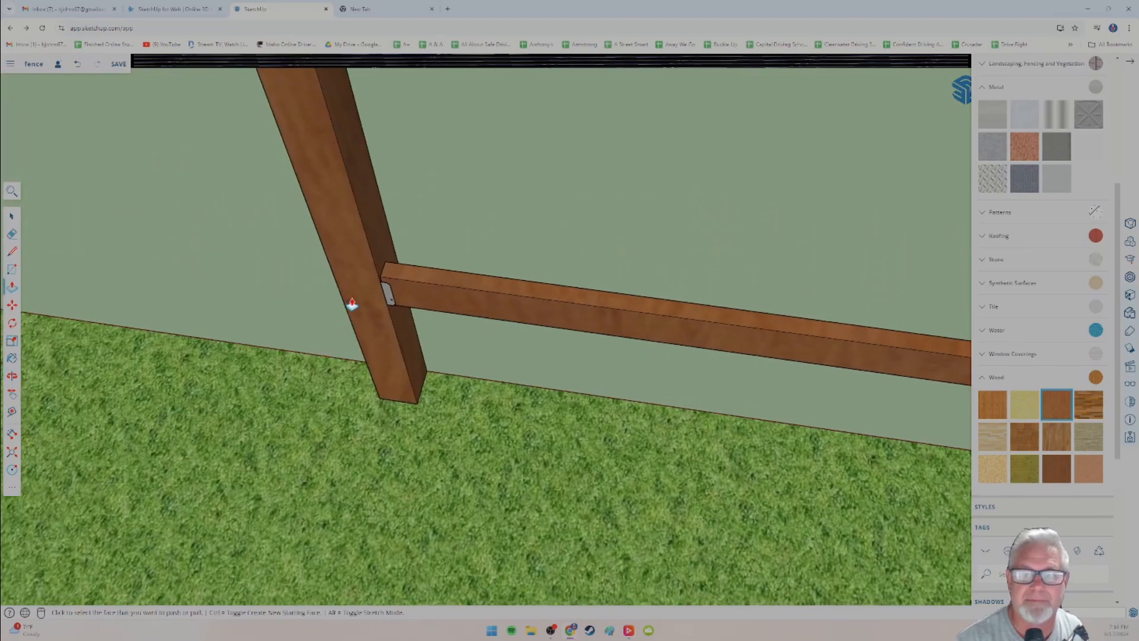
pyautogui.scroll(3, 353, 279)
pyautogui.scroll(2, 353, 279)
pyautogui.moveTo(353, 279); pyautogui.dragTo(414, 303, button='middle')
pyautogui.scroll(3, 501, 359)
pyautogui.press('p')
pyautogui.scroll(-3, 451, 365)
pyautogui.moveTo(511, 422); pyautogui.dragTo(356, 330, button='middle')
pyautogui.moveTo(432, 385); pyautogui.dragTo(478, 383, button='middle')
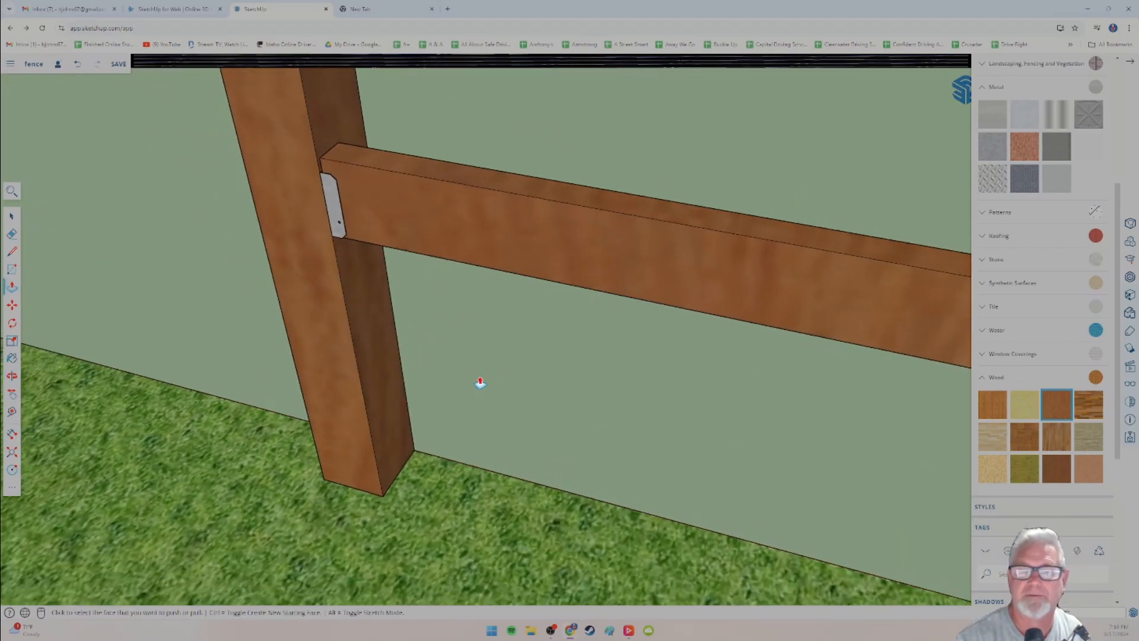
pyautogui.moveTo(620, 400); pyautogui.dragTo(441, 296, button='middle')
pyautogui.scroll(-2, 441, 296)
pyautogui.scroll(-5, 441, 296)
pyautogui.moveTo(465, 335); pyautogui.dragTo(656, 351, button='middle')
# Draw a circle centered on the screw hole in the front flange of the corner post's lower bracket.
pyautogui.scroll(5, 669, 333)
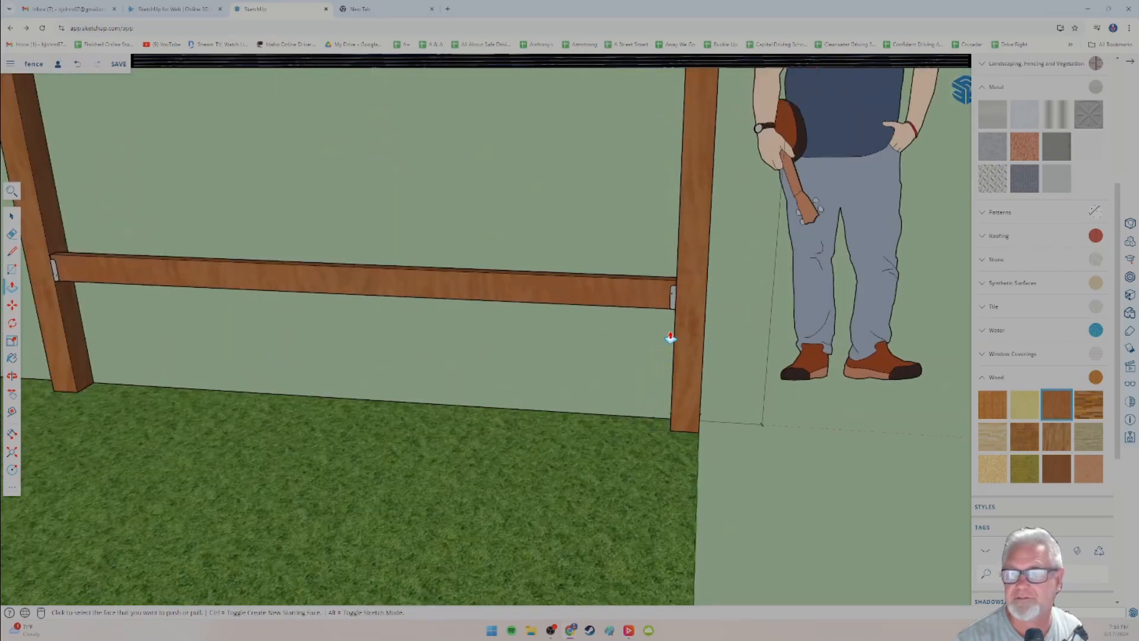
pyautogui.scroll(6, 676, 264)
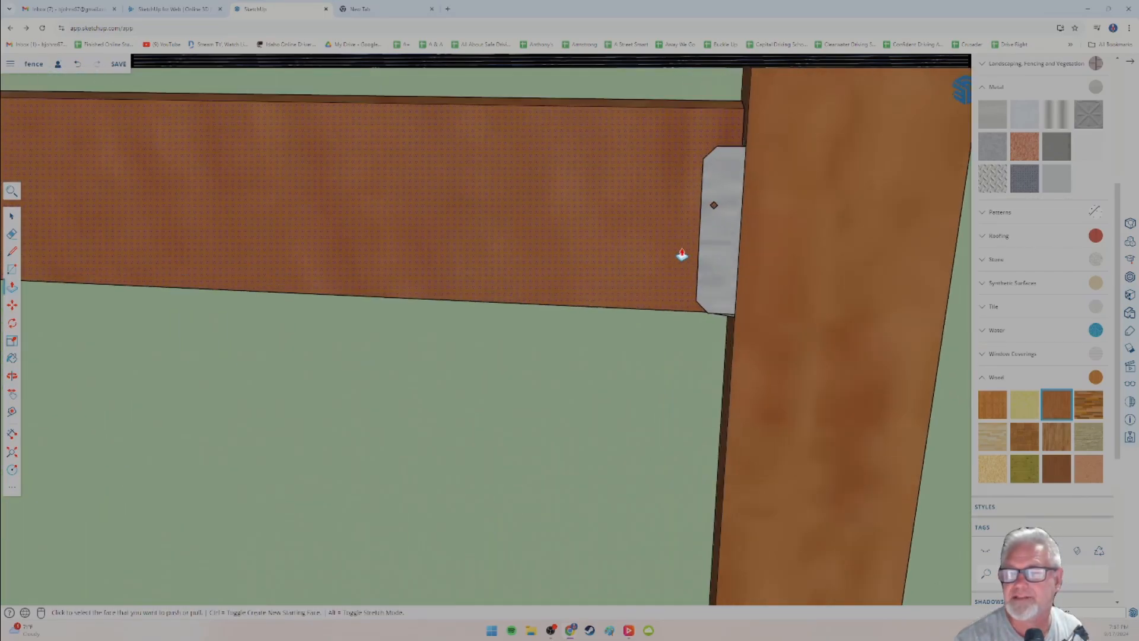
pyautogui.scroll(4, 606, 277)
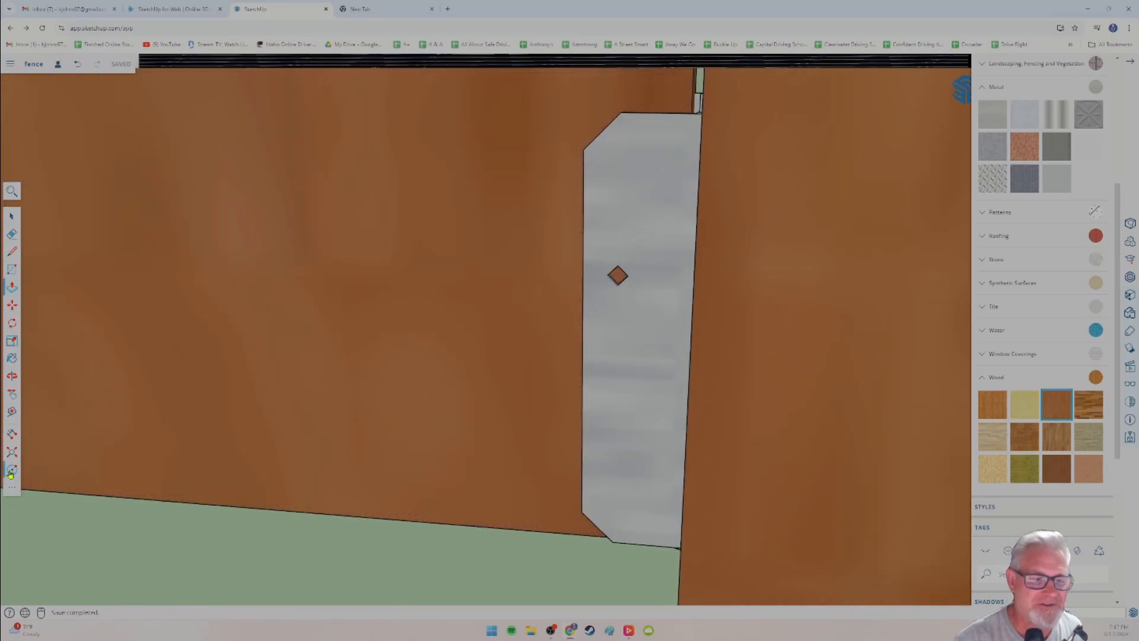
pyautogui.press('c')
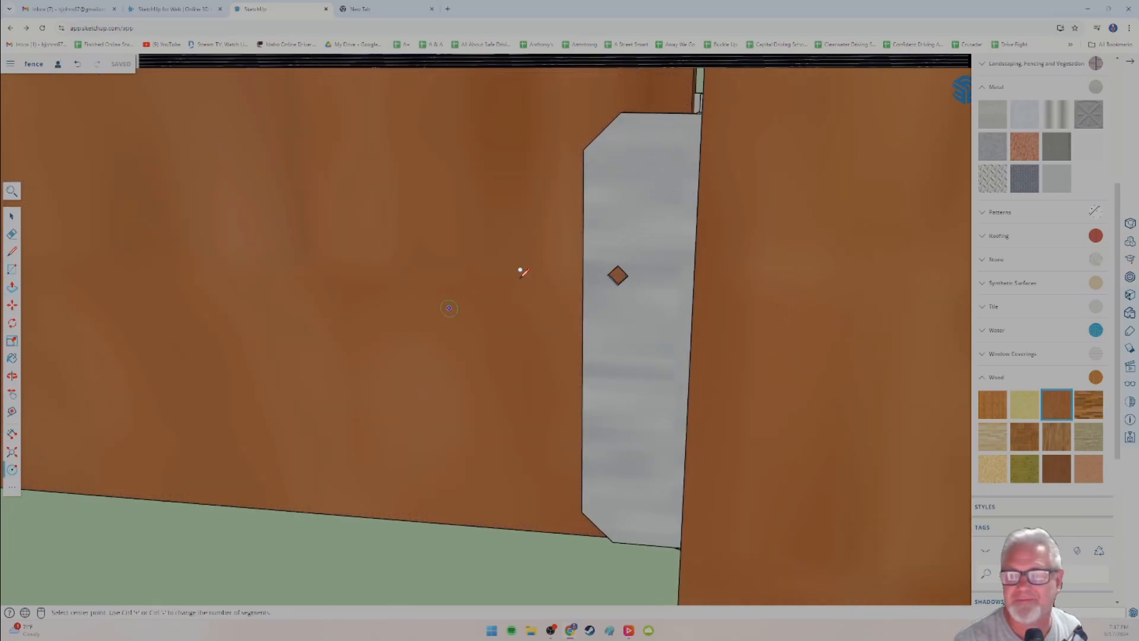
pyautogui.click(634, 274)
pyautogui.moveTo(471, 313); pyautogui.dragTo(551, 307, button='middle')
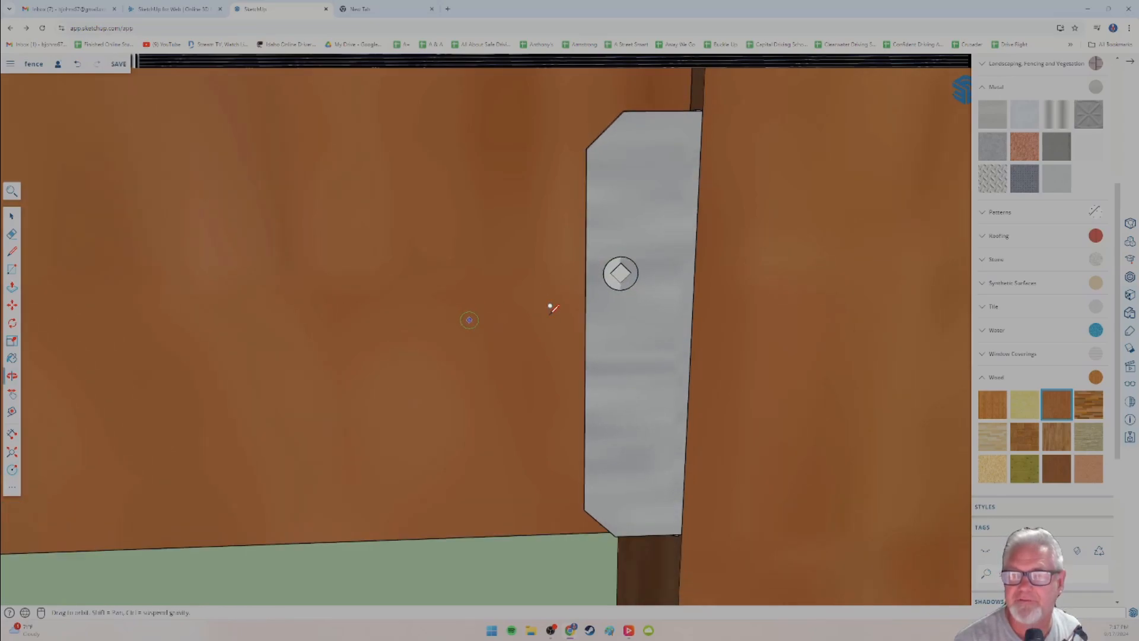
# Pull the circle over the screw hole slightly outward to form a raised screw head.
pyautogui.click(12, 288)
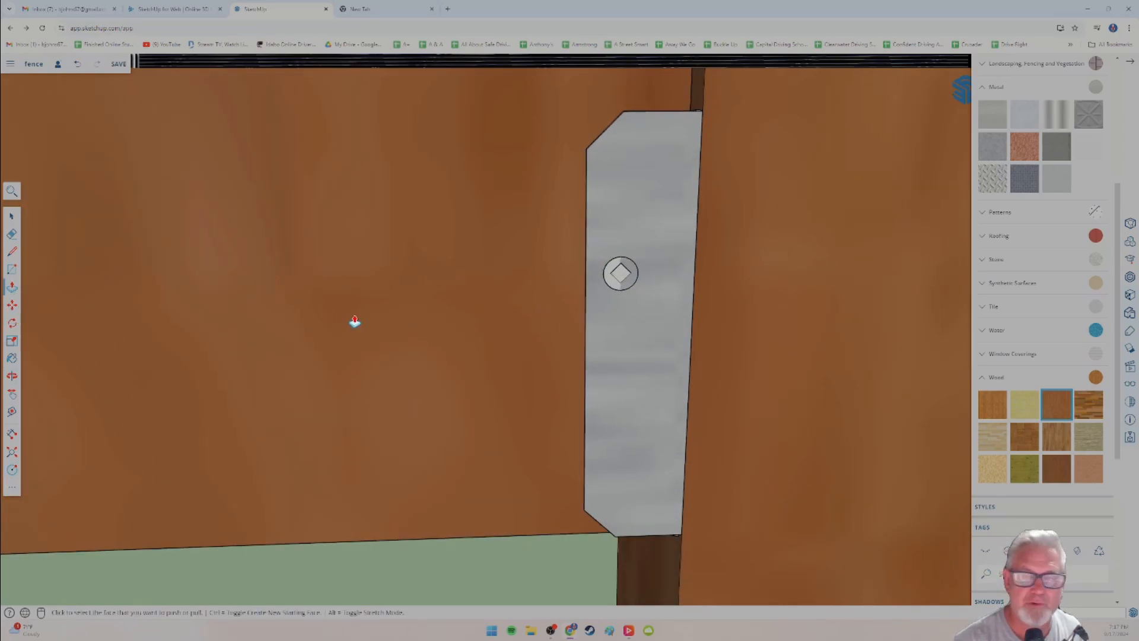
pyautogui.click(612, 284)
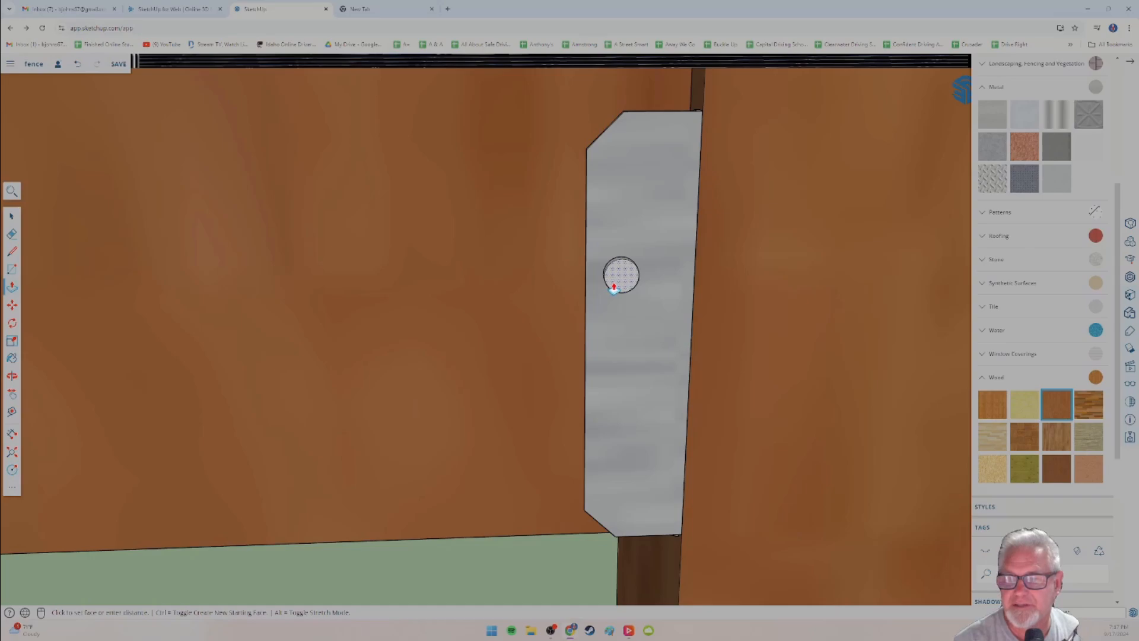
pyautogui.click(614, 289)
pyautogui.moveTo(589, 336); pyautogui.dragTo(478, 344, button='middle')
pyautogui.scroll(-2, 499, 342)
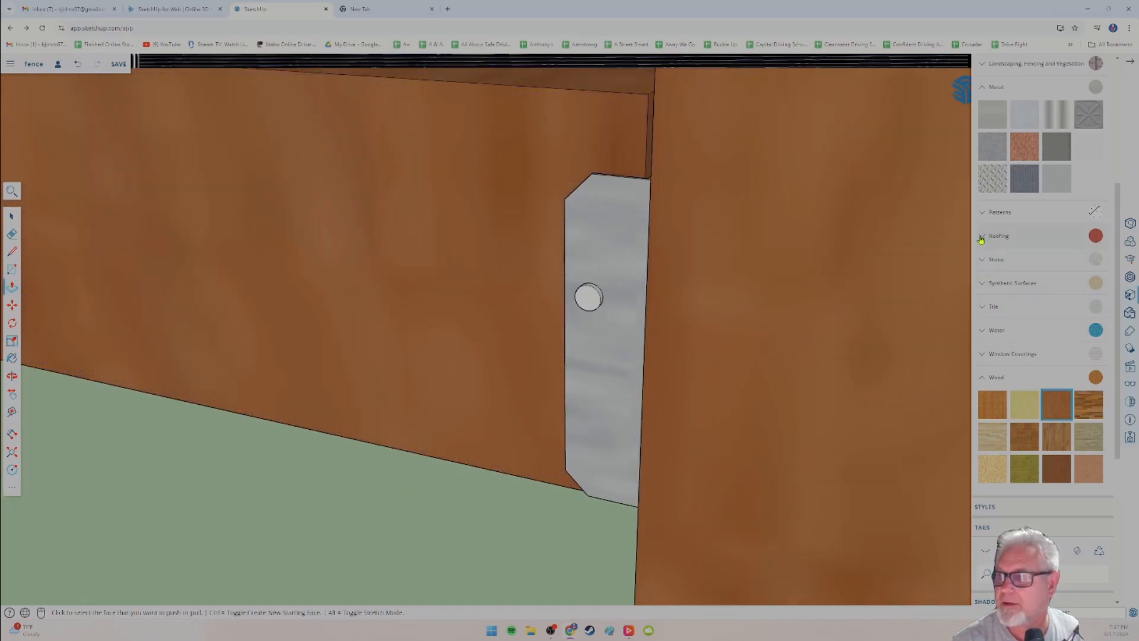
# Paint the screw head on the corner post's bracket with the grey radial-patterned metal material.
pyautogui.click(1078, 121)
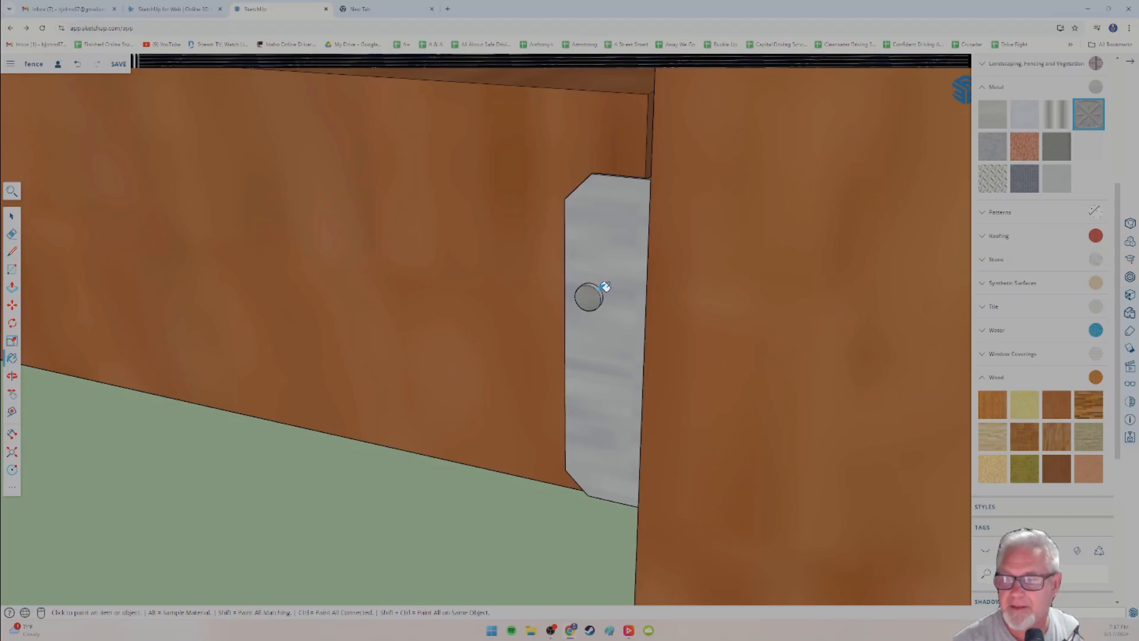
pyautogui.moveTo(392, 336); pyautogui.dragTo(470, 341, button='middle')
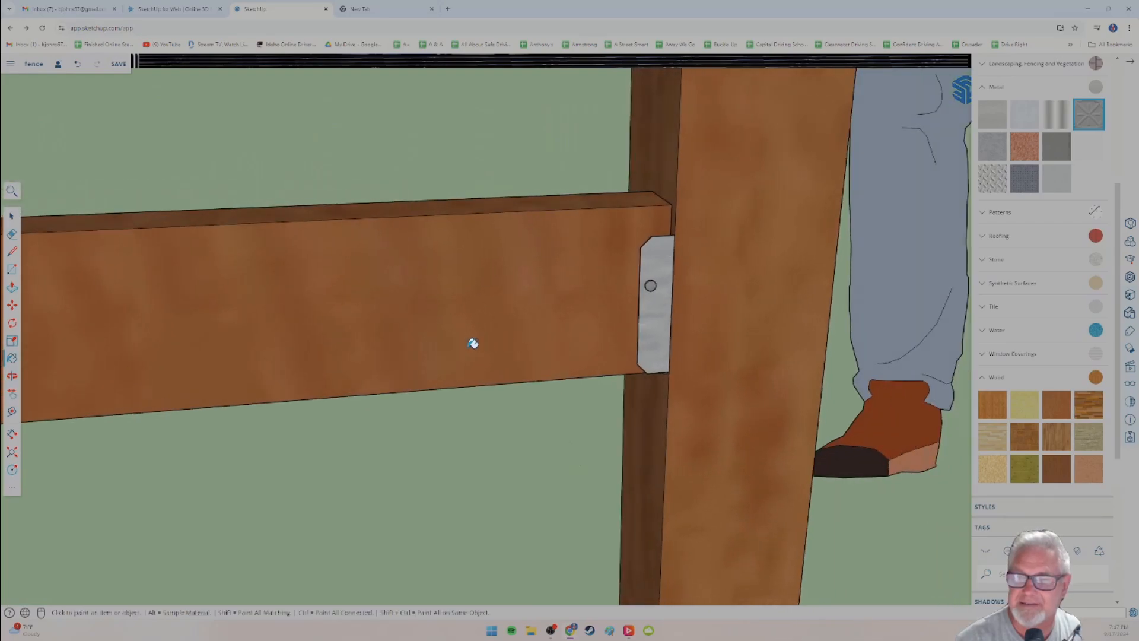
pyautogui.moveTo(402, 356)
pyautogui.mouseDown(button='middle')
pyautogui.moveTo(331, 364)
pyautogui.moveTo(386, 381)
pyautogui.moveTo(628, 356)
pyautogui.moveTo(546, 372)
pyautogui.moveTo(513, 356)
pyautogui.moveTo(612, 347)
pyautogui.moveTo(572, 338)
pyautogui.moveTo(585, 340)
pyautogui.mouseUp(button='middle')
# Select the complete screw head on the bracket's front flange and copy it.
pyautogui.scroll(2, 545, 372)
pyautogui.scroll(3, 725, 297)
pyautogui.moveTo(702, 277)
pyautogui.mouseDown(button='middle')
pyautogui.moveTo(594, 290)
pyautogui.moveTo(580, 361)
pyautogui.moveTo(468, 332)
pyautogui.mouseUp(button='middle')
pyautogui.scroll(3, 465, 331)
pyautogui.click(13, 220)
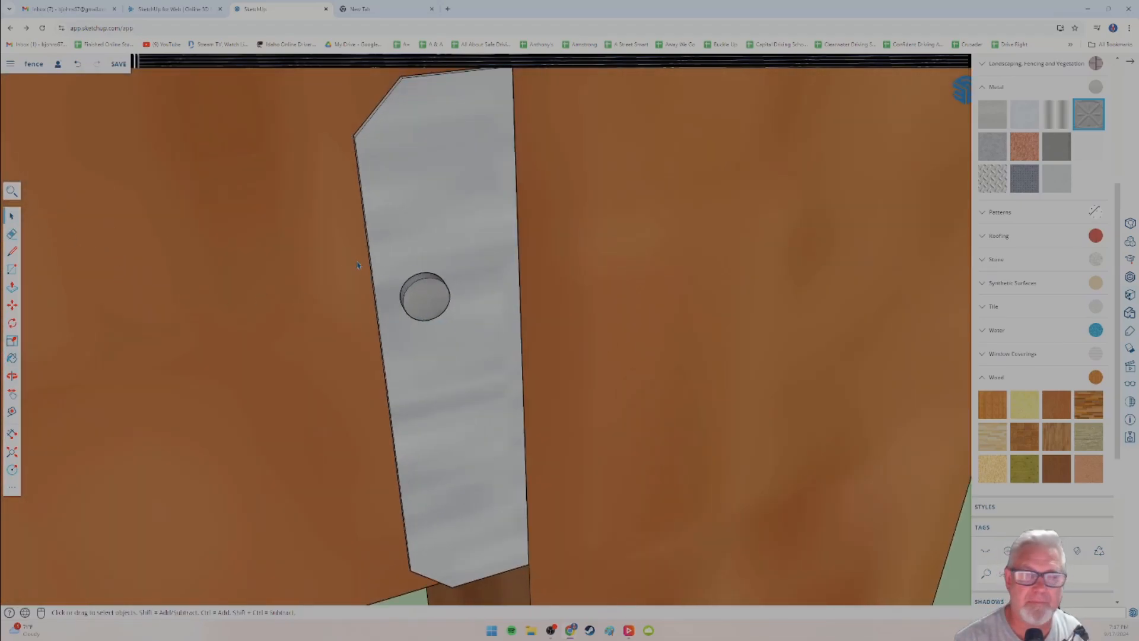
pyautogui.moveTo(467, 339); pyautogui.dragTo(478, 346)
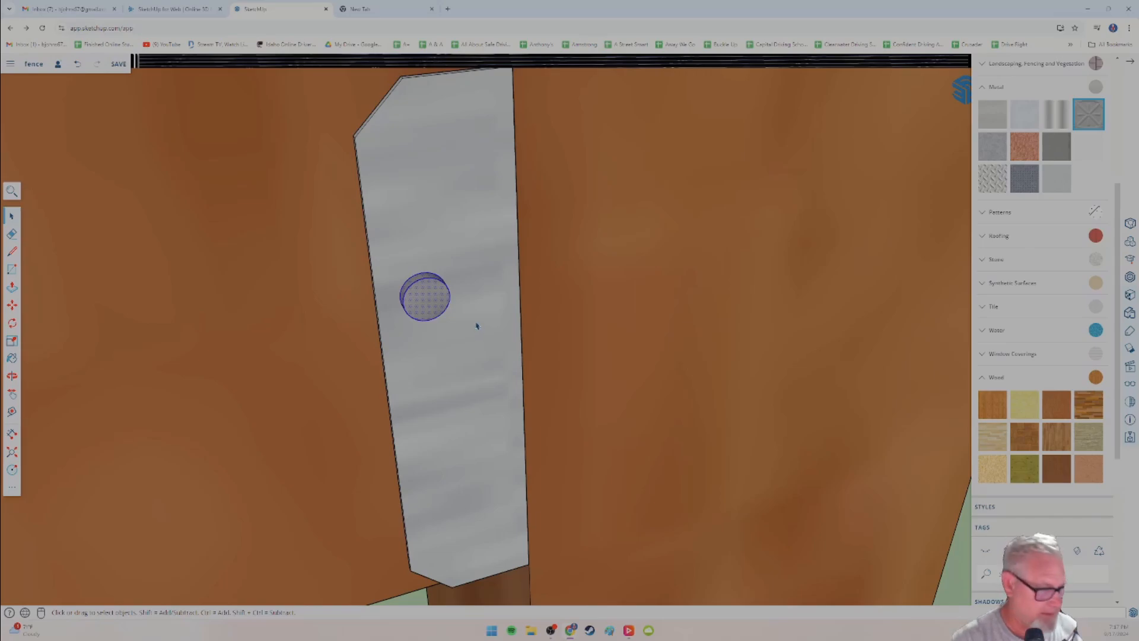
# Push the rail's rear face inward until the bracket's rear flange at the corner post is fully exposed.
pyautogui.moveTo(226, 326); pyautogui.dragTo(171, 285, button='middle')
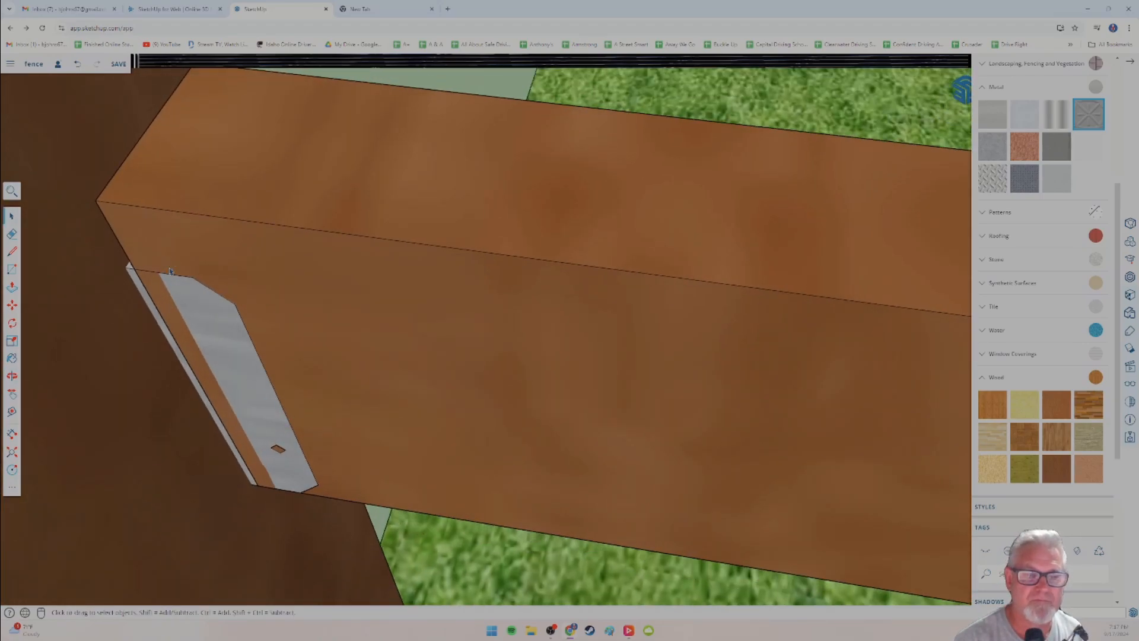
pyautogui.click(12, 287)
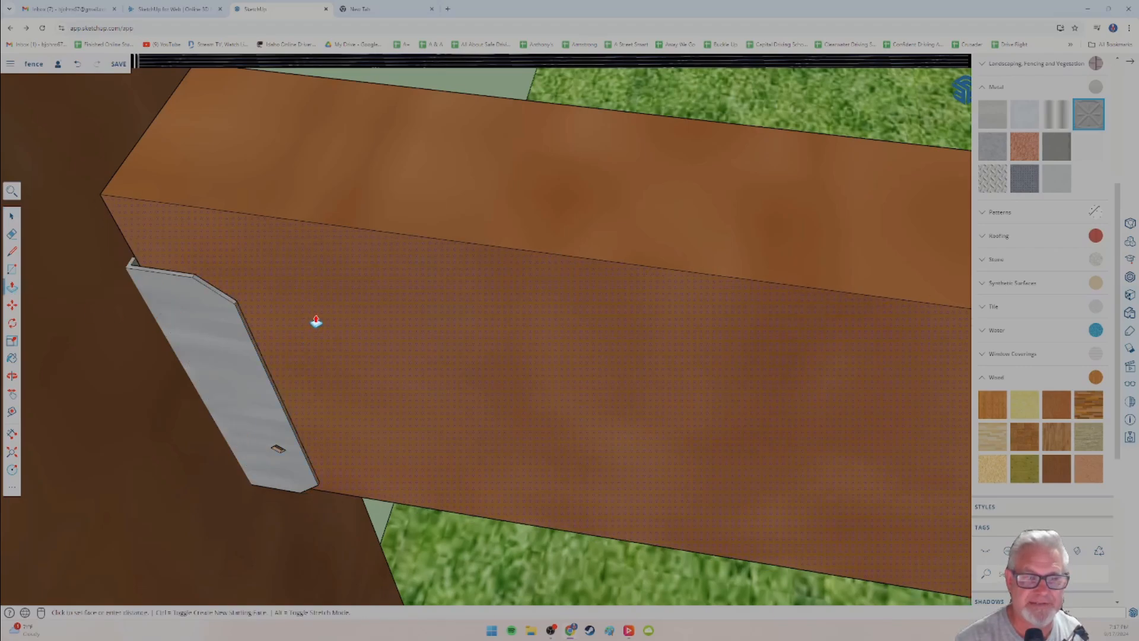
pyautogui.moveTo(265, 407); pyautogui.dragTo(282, 296, button='middle')
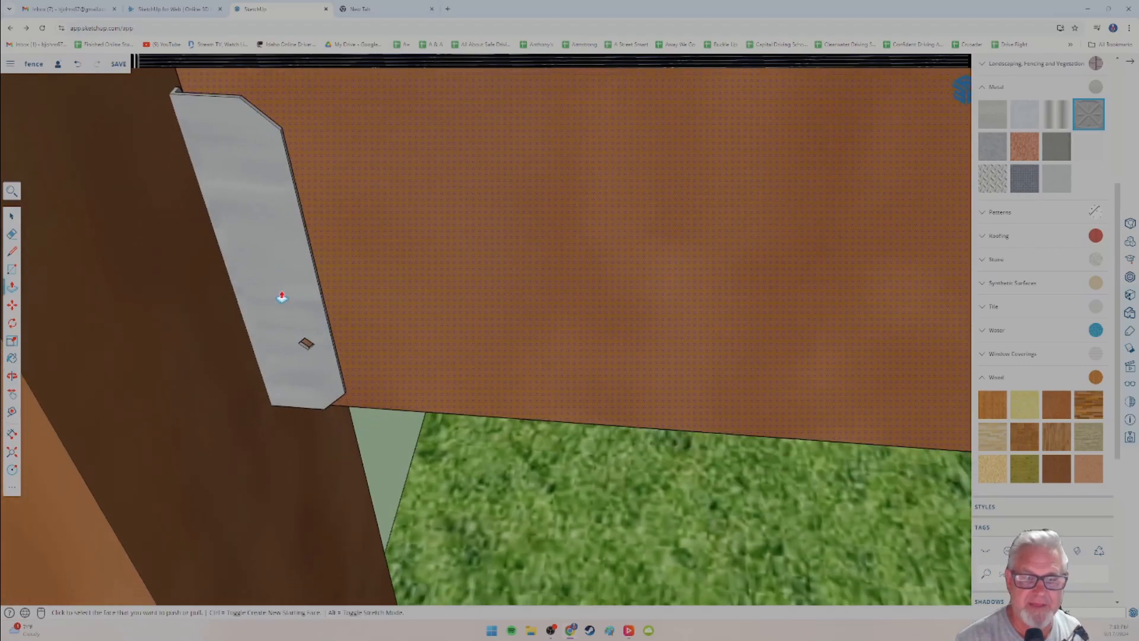
# Paste the copied screw head over the hole in the rear flange of the corner post's lower bracket.
pyautogui.hotkey('ctrl', 'v')
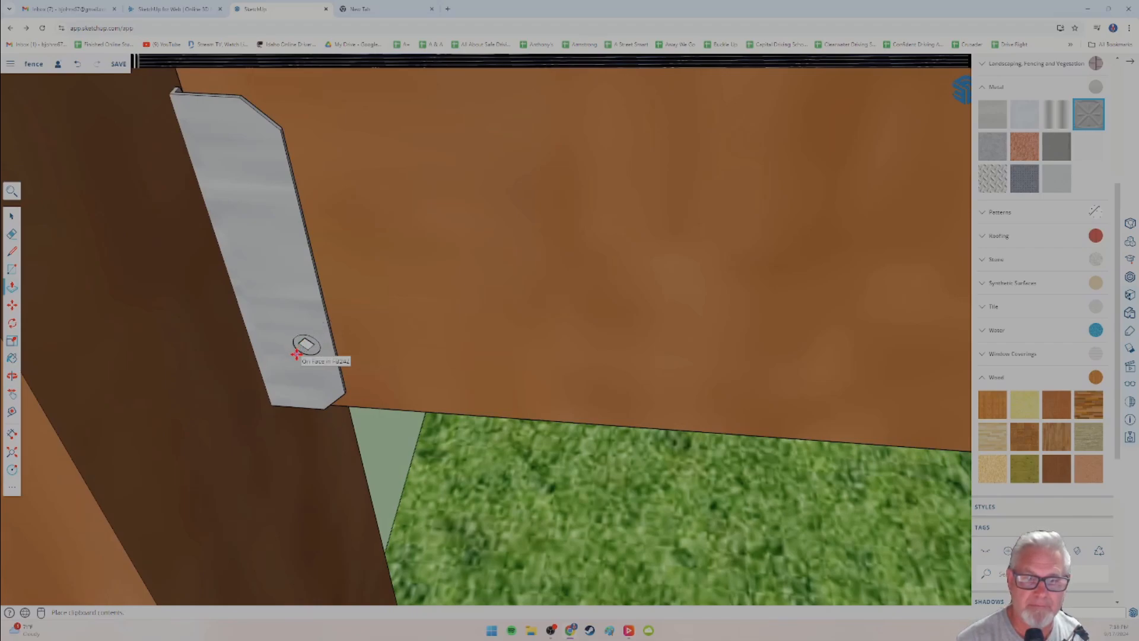
pyautogui.click(296, 353)
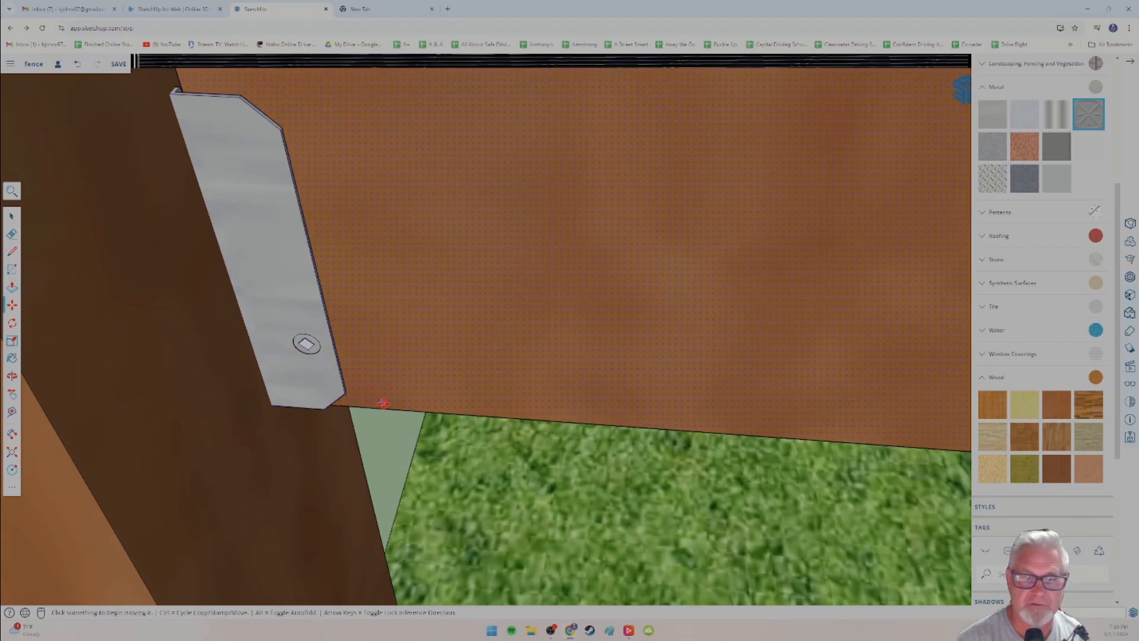
pyautogui.scroll(2, 371, 428)
pyautogui.scroll(-4, 308, 387)
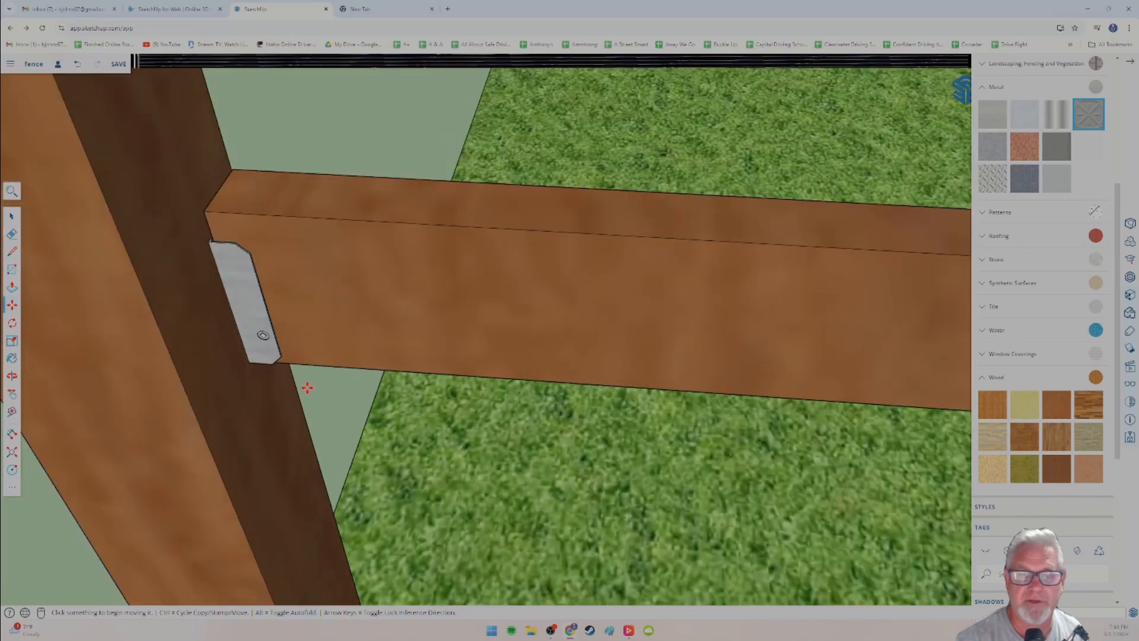
# Pull the pasted screw head out from the corner post's lower bracket flange and paint it with the grey radial-patterned metal.
pyautogui.keyDown('shift'); pyautogui.moveTo(252, 374); pyautogui.dragTo(335, 381, button='middle'); pyautogui.keyUp('shift')
pyautogui.scroll(5, 333, 374)
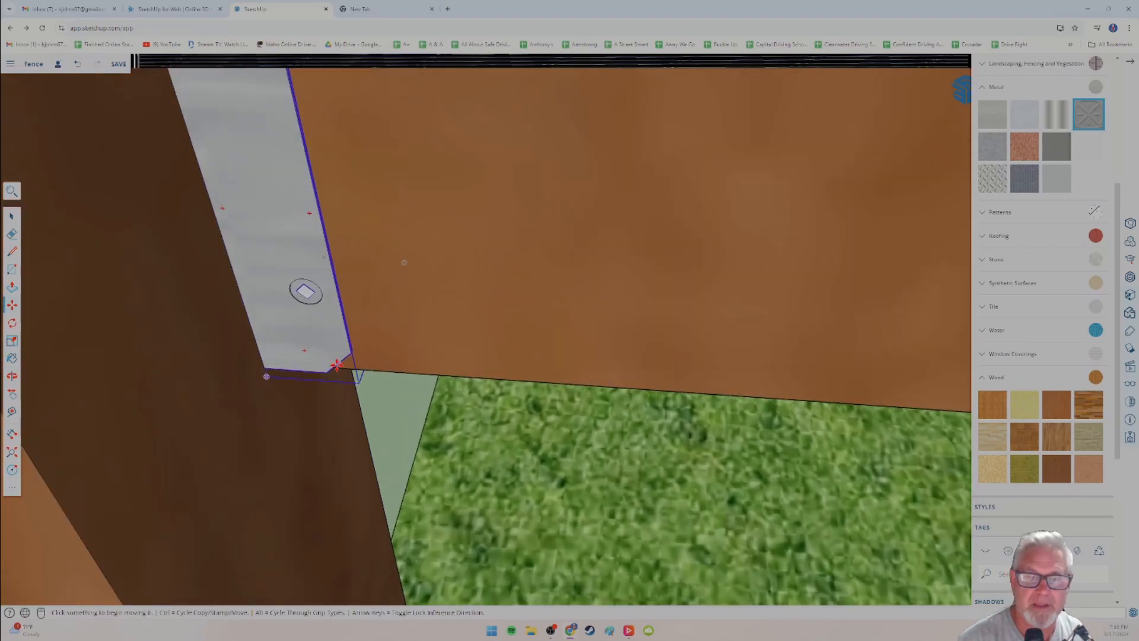
pyautogui.press('m')
pyautogui.click(12, 288)
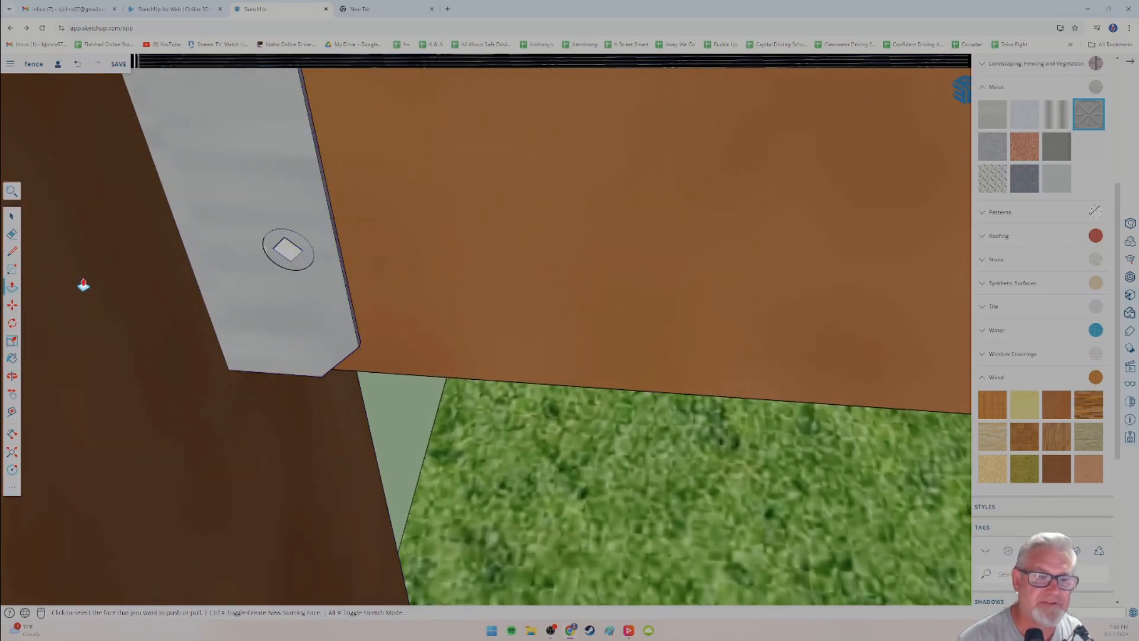
pyautogui.click(302, 262)
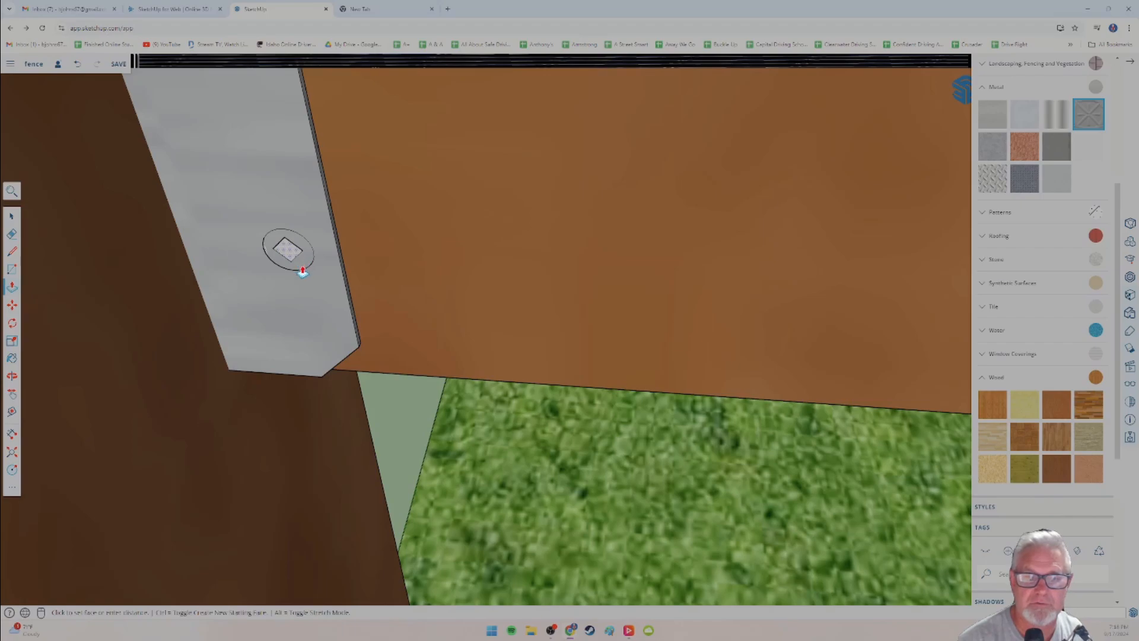
pyautogui.click(318, 292)
pyautogui.scroll(-1, 313, 358)
pyautogui.scroll(-1, 313, 359)
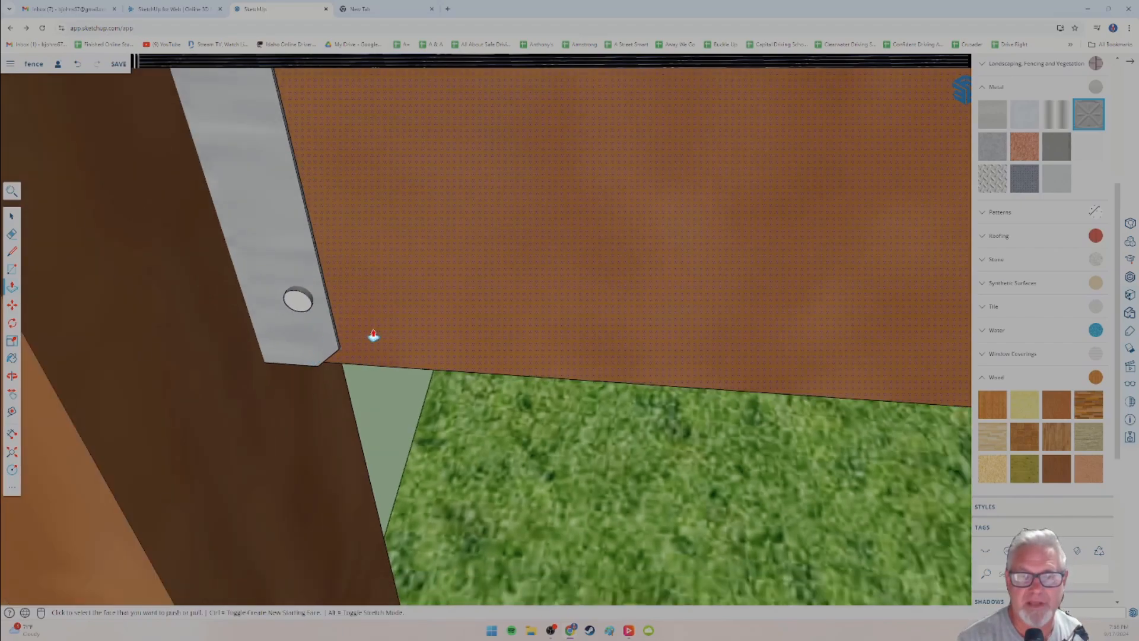
pyautogui.scroll(3, 364, 312)
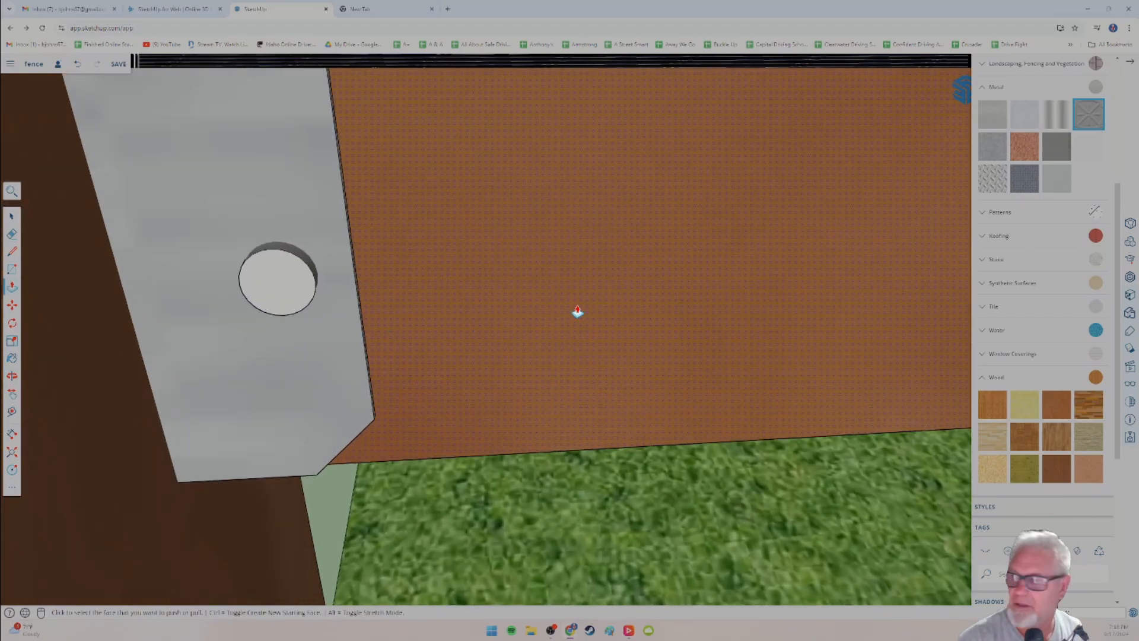
pyautogui.click(285, 272)
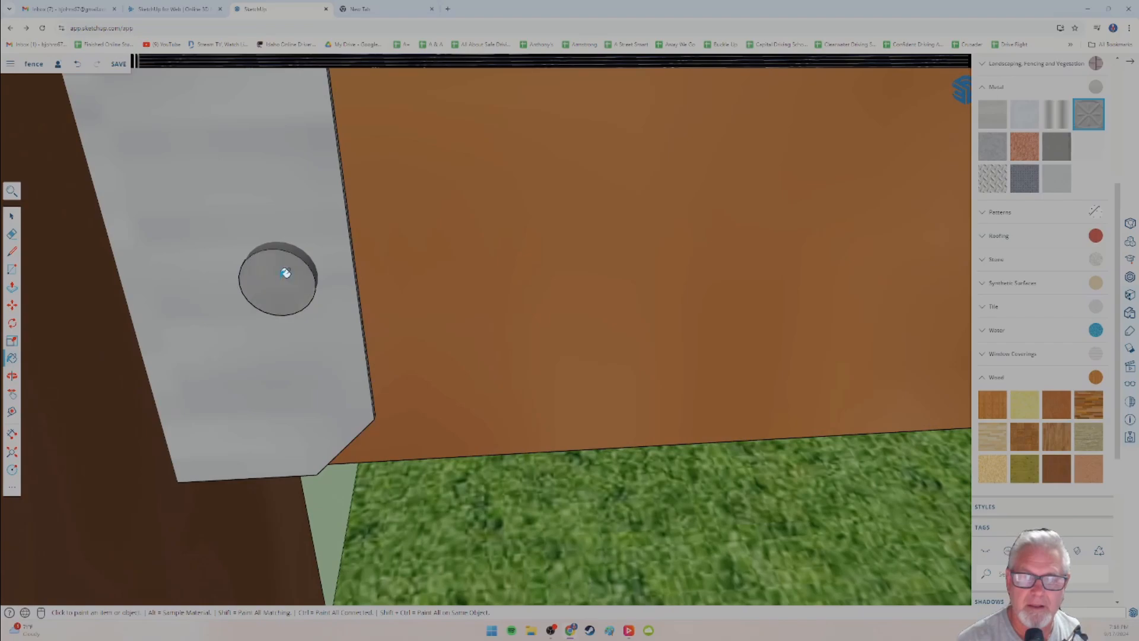
# Paste the copied screw head over the hole in the lawn-facing flange of the second post's lower bracket.
pyautogui.scroll(-6, 326, 261)
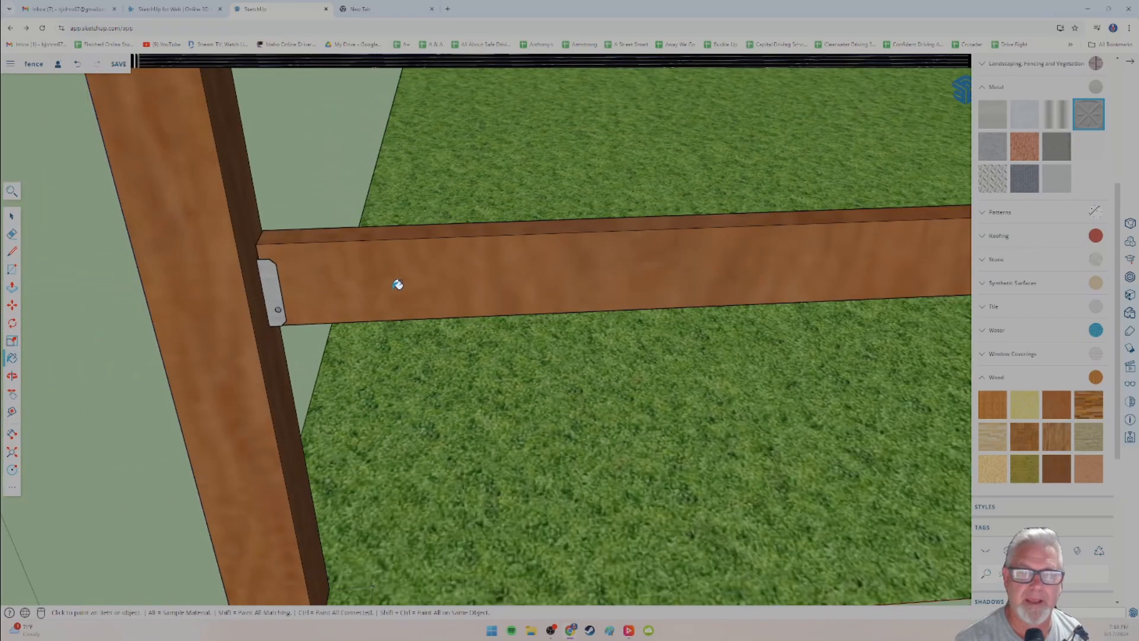
pyautogui.moveTo(398, 284)
pyautogui.mouseDown(button='middle')
pyautogui.moveTo(123, 366)
pyautogui.moveTo(393, 301)
pyautogui.moveTo(522, 300)
pyautogui.moveTo(473, 311)
pyautogui.moveTo(501, 325)
pyautogui.moveTo(364, 264)
pyautogui.moveTo(473, 228)
pyautogui.moveTo(205, 279)
pyautogui.moveTo(188, 315)
pyautogui.moveTo(323, 294)
pyautogui.moveTo(123, 297)
pyautogui.moveTo(52, 321)
pyautogui.mouseUp(button='middle')
pyautogui.moveTo(247, 305); pyautogui.dragTo(11, 341, button='middle')
pyautogui.moveTo(103, 243); pyautogui.dragTo(136, 332, button='middle')
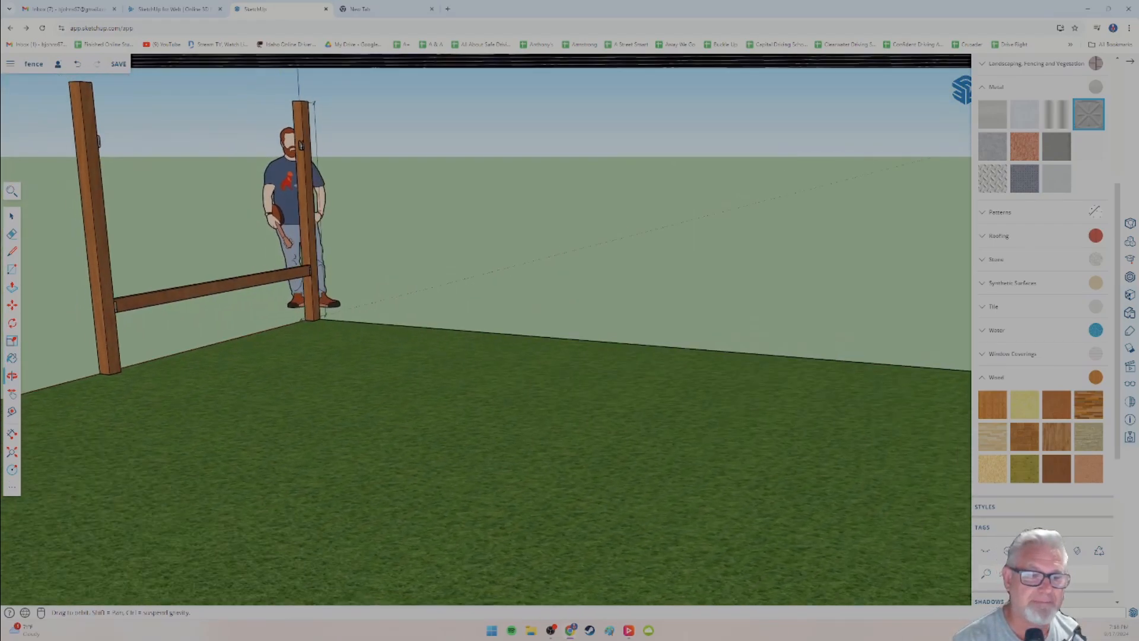
pyautogui.moveTo(203, 276); pyautogui.dragTo(36, 305, button='middle')
pyautogui.scroll(8, 140, 260)
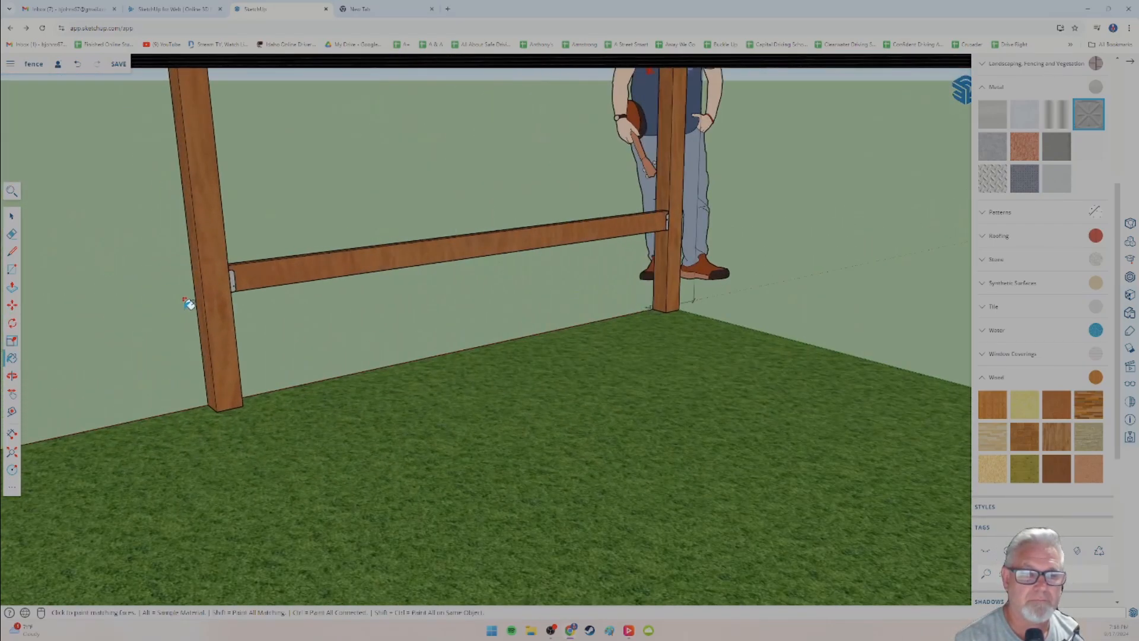
pyautogui.scroll(10, 259, 324)
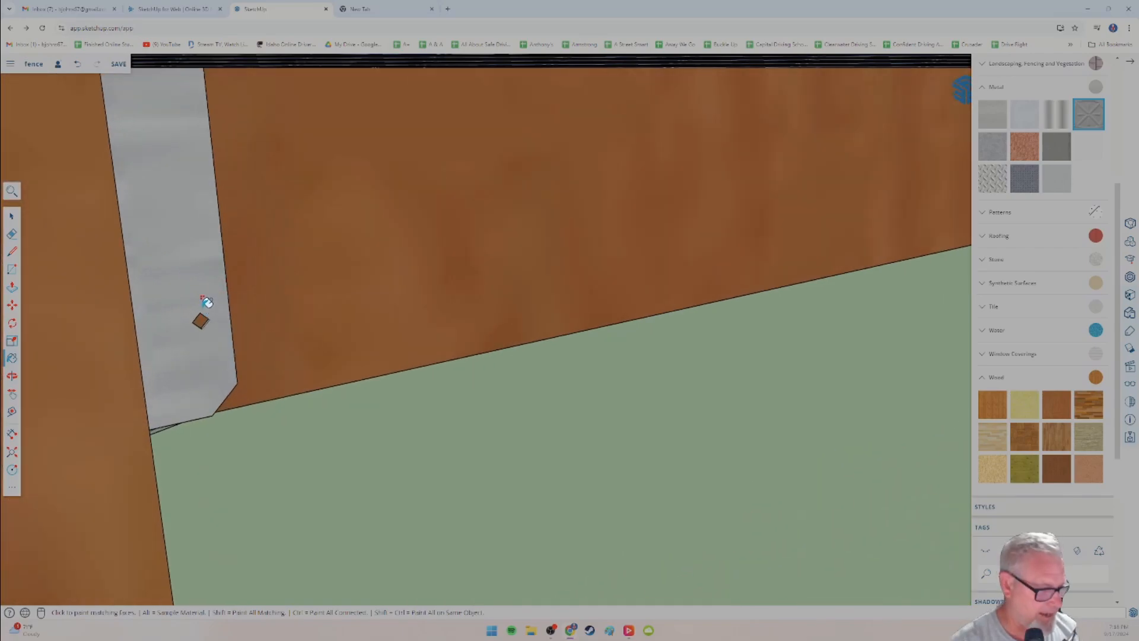
pyautogui.hotkey('ctrl', 'v')
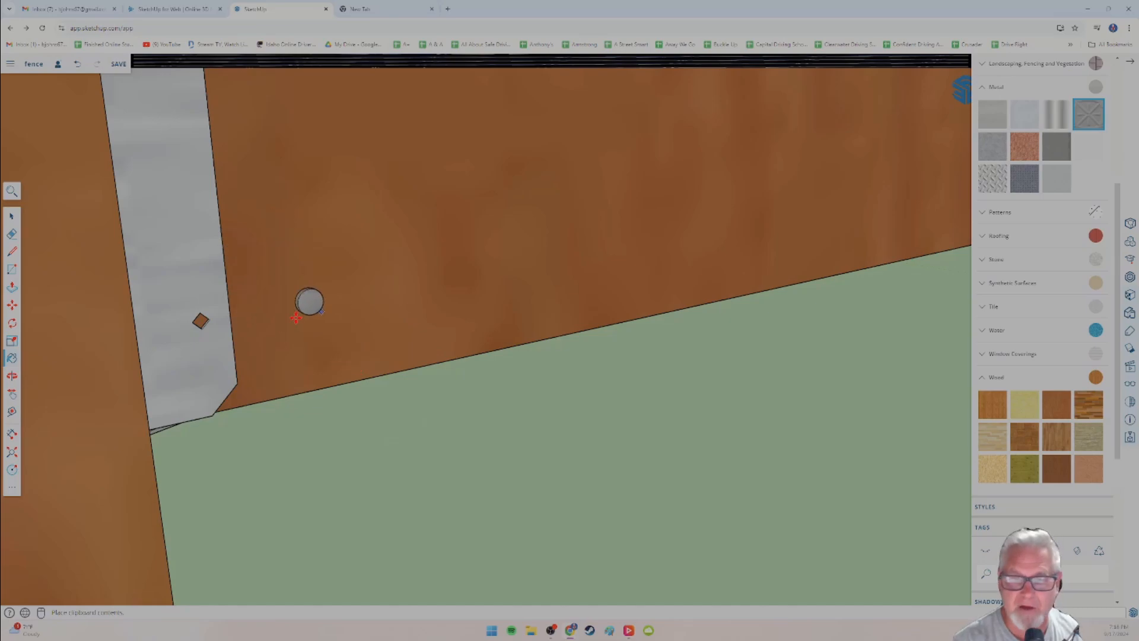
pyautogui.click(216, 331)
# Paste another screw head over the hole in the outward-facing flange of the second post's lower bracket.
pyautogui.moveTo(119, 381); pyautogui.dragTo(138, 505, button='middle')
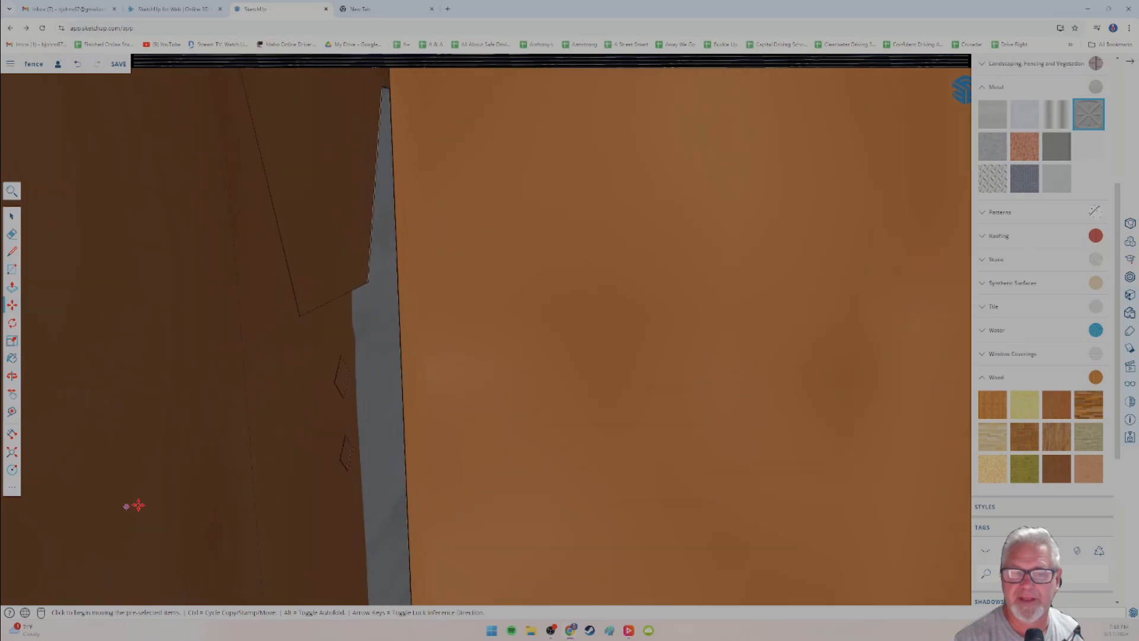
pyautogui.scroll(-5, 138, 505)
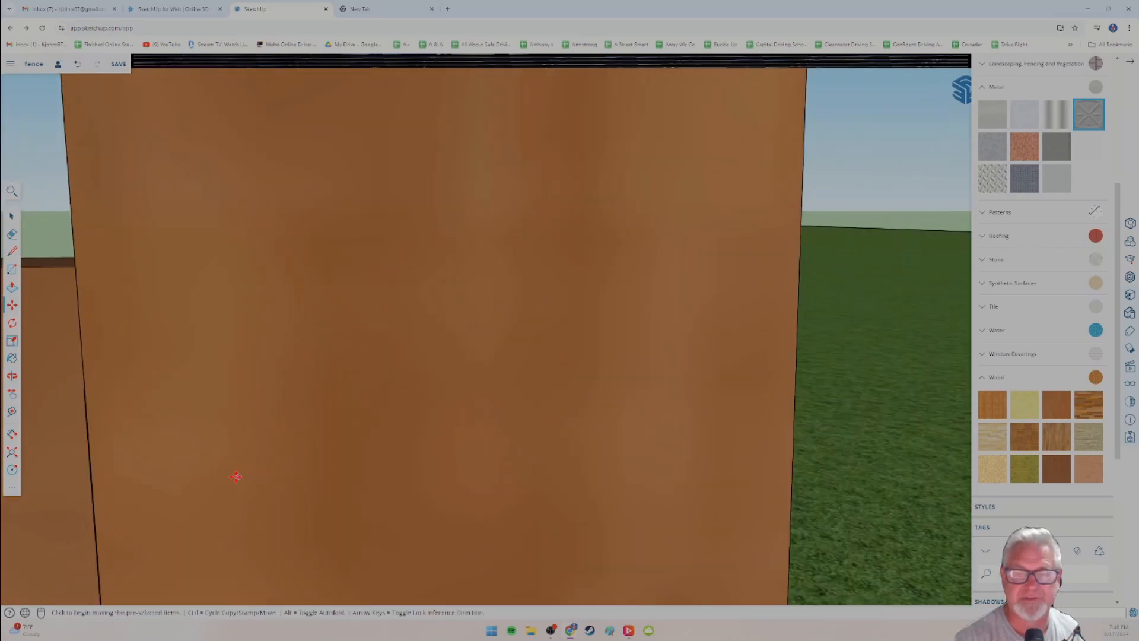
pyautogui.scroll(-5, 236, 477)
pyautogui.moveTo(161, 470); pyautogui.dragTo(112, 471, button='middle')
pyautogui.scroll(2, 221, 526)
pyautogui.moveTo(249, 541); pyautogui.dragTo(228, 515, button='middle')
pyautogui.scroll(3, 281, 528)
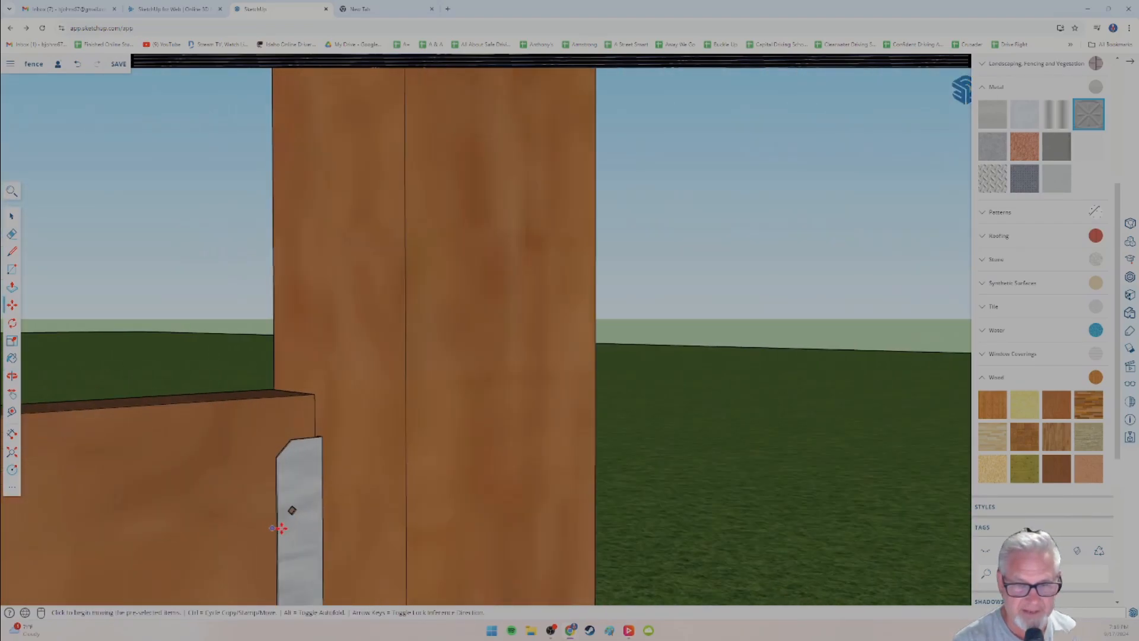
pyautogui.scroll(1, 282, 528)
pyautogui.hotkey('ctrl', 'v')
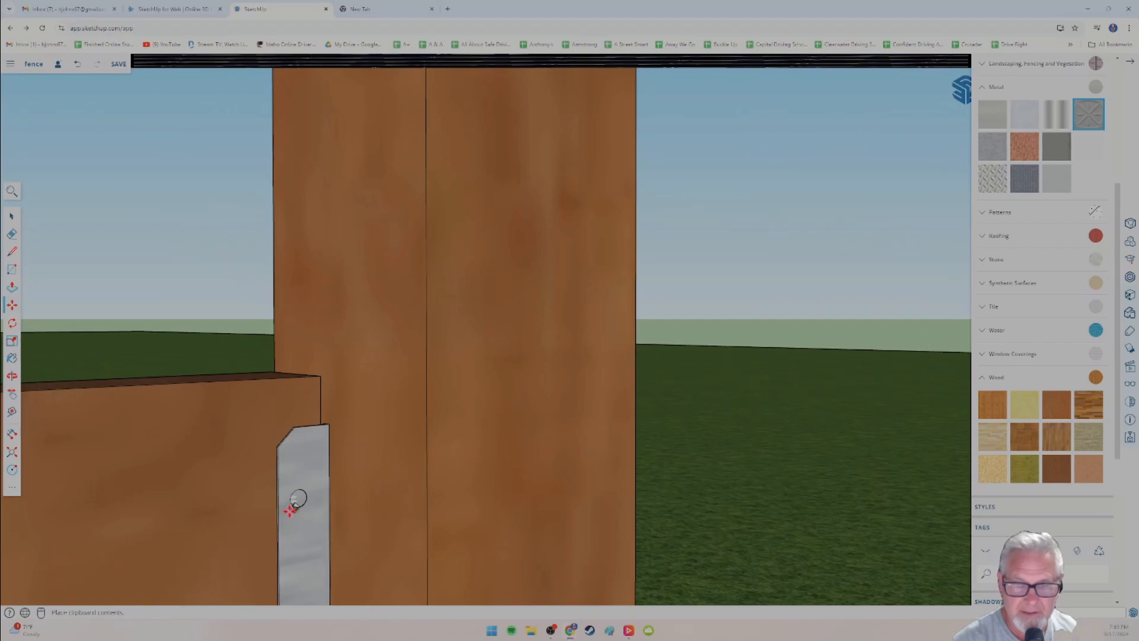
pyautogui.click(288, 518)
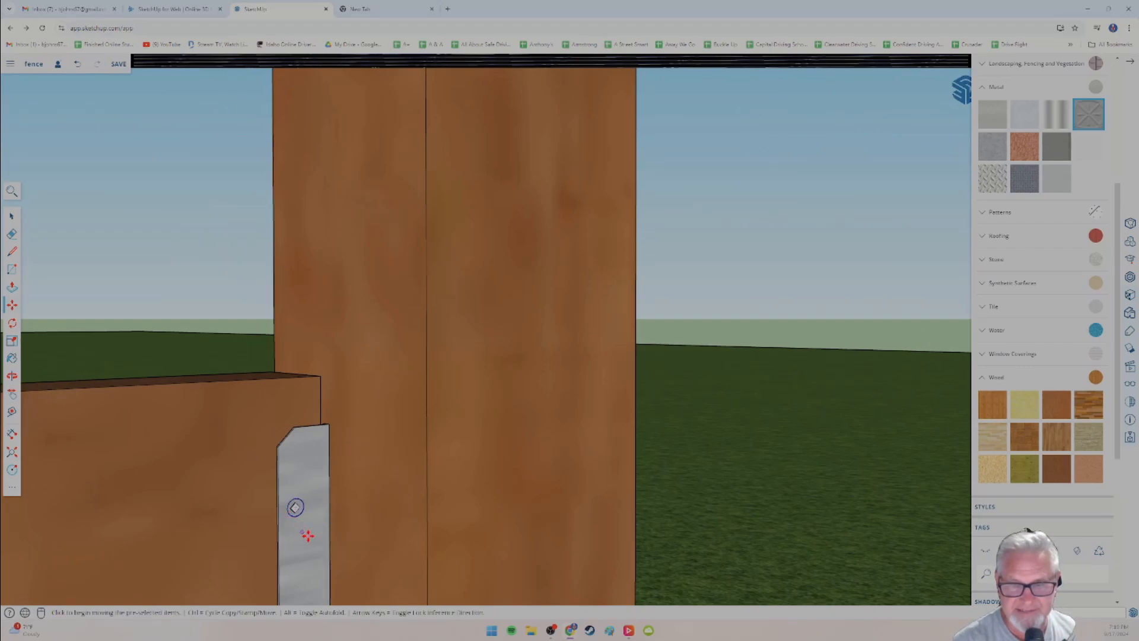
# Pull the screw head on the second post's outward-facing flange out slightly and paint it with the grey radial-patterned metal.
pyautogui.scroll(4, 309, 536)
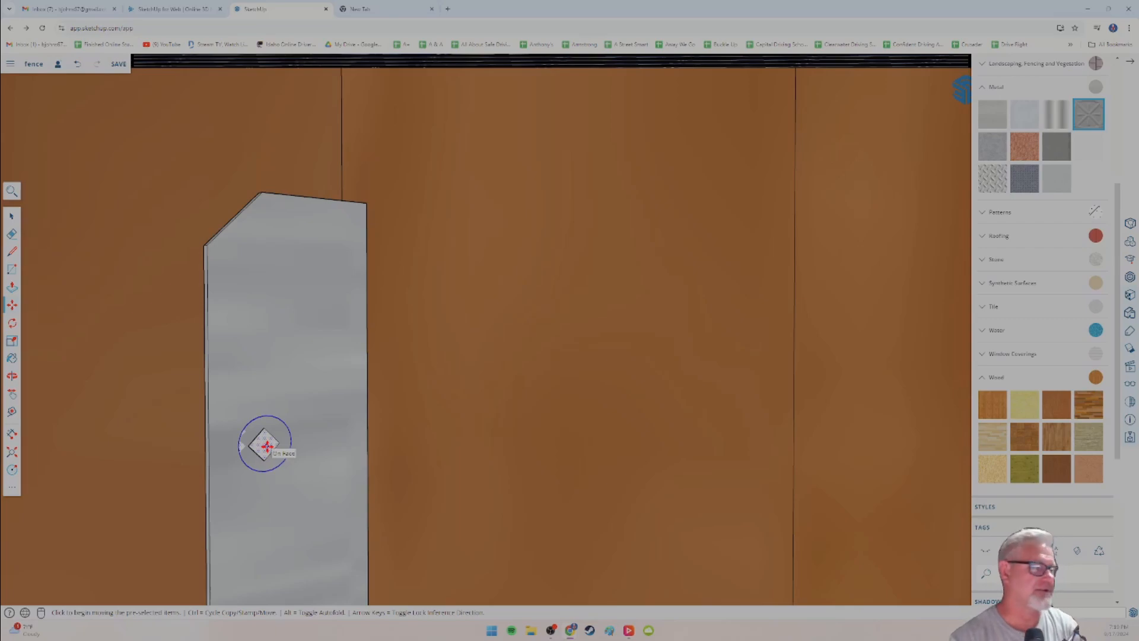
pyautogui.click(13, 290)
pyautogui.click(277, 435)
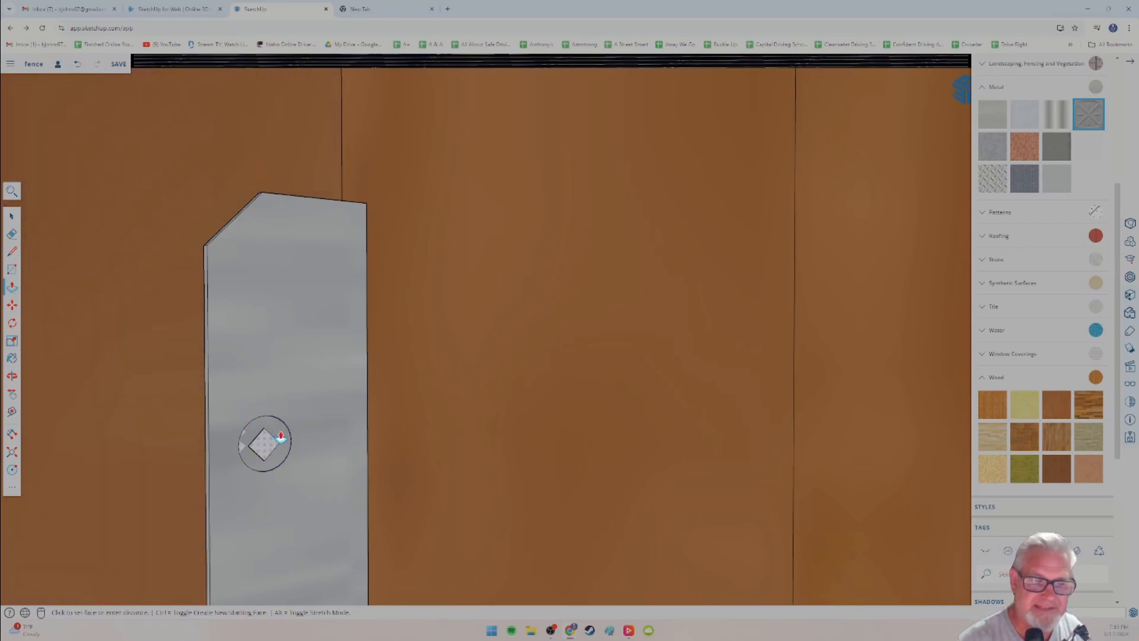
pyautogui.click(283, 441)
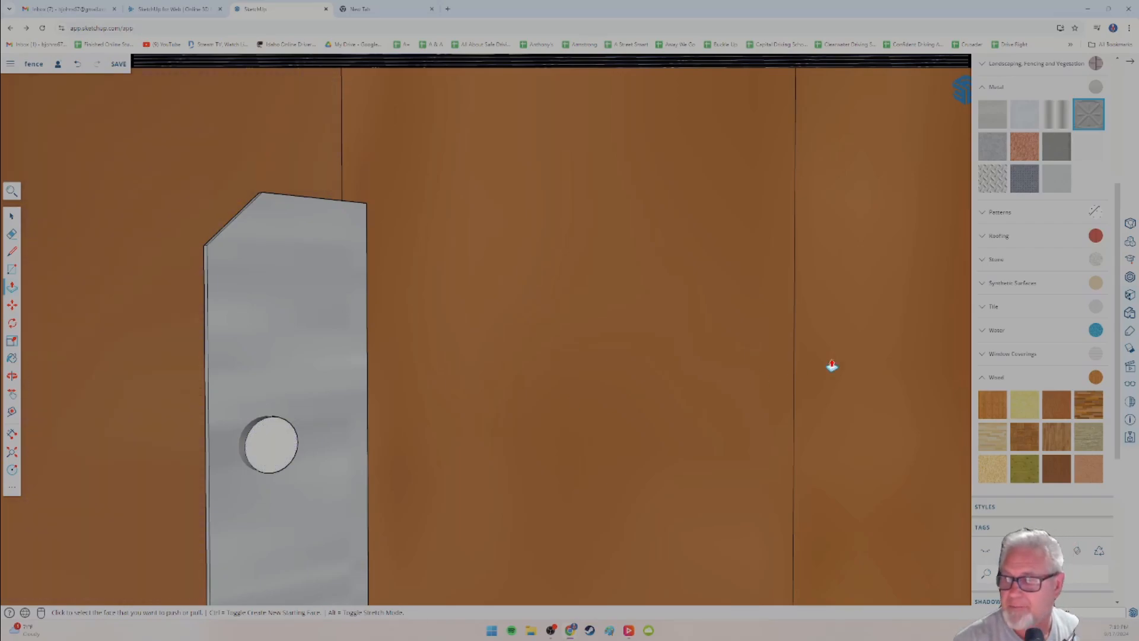
pyautogui.click(1097, 120)
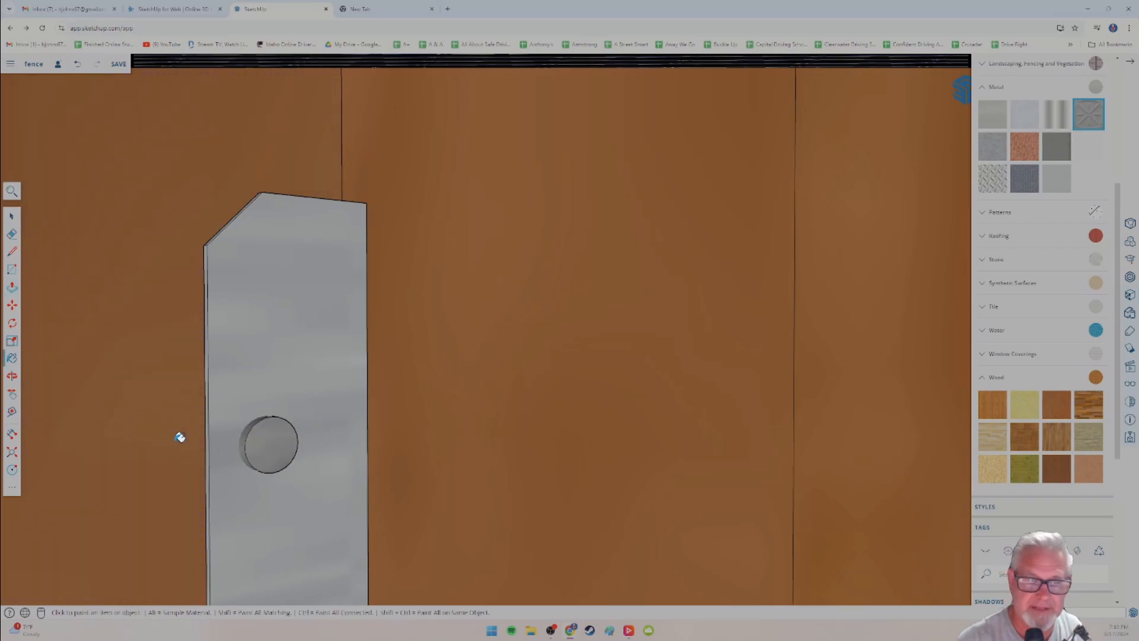
# Select the entire lower rail between the corner post and the second post and make it a group.
pyautogui.moveTo(178, 438)
pyautogui.mouseDown(button='middle')
pyautogui.moveTo(275, 519)
pyautogui.moveTo(301, 477)
pyautogui.moveTo(202, 465)
pyautogui.moveTo(224, 450)
pyautogui.moveTo(285, 508)
pyautogui.moveTo(259, 492)
pyautogui.moveTo(3, 458)
pyautogui.mouseUp(button='middle')
pyautogui.scroll(-8, 258, 490)
pyautogui.scroll(-10, 170, 382)
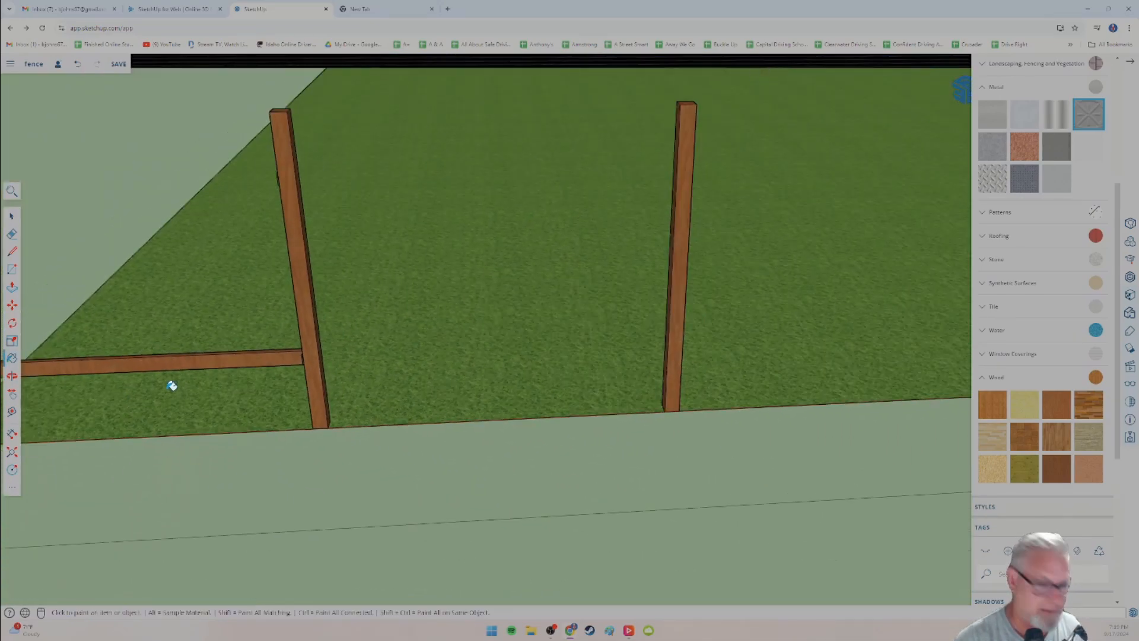
pyautogui.moveTo(160, 381); pyautogui.dragTo(376, 434, button='middle')
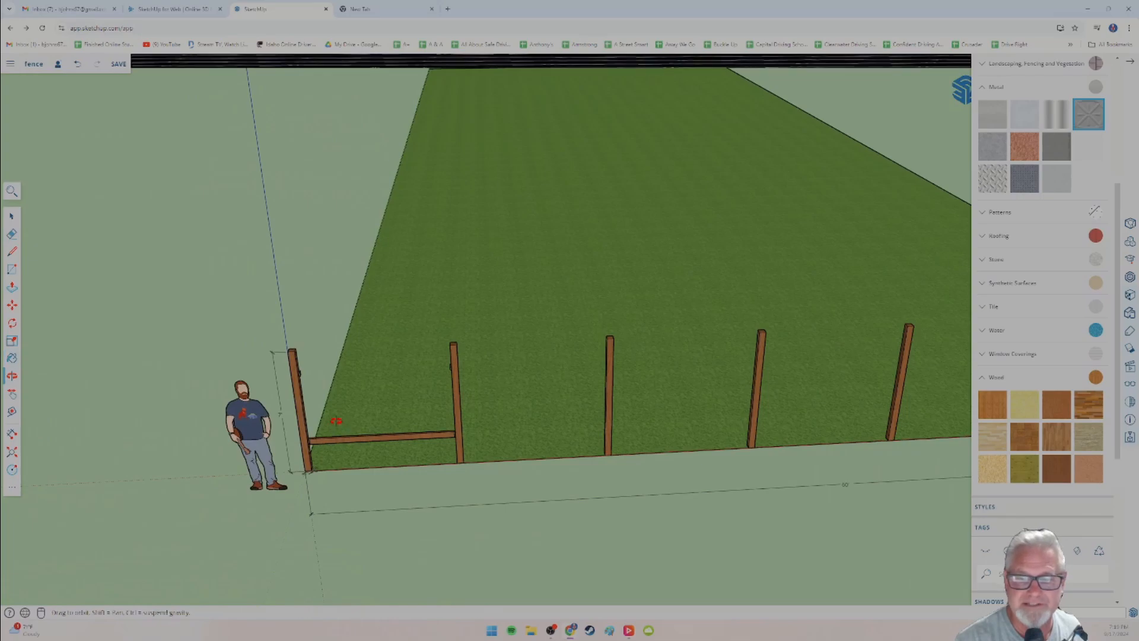
pyautogui.scroll(5, 351, 427)
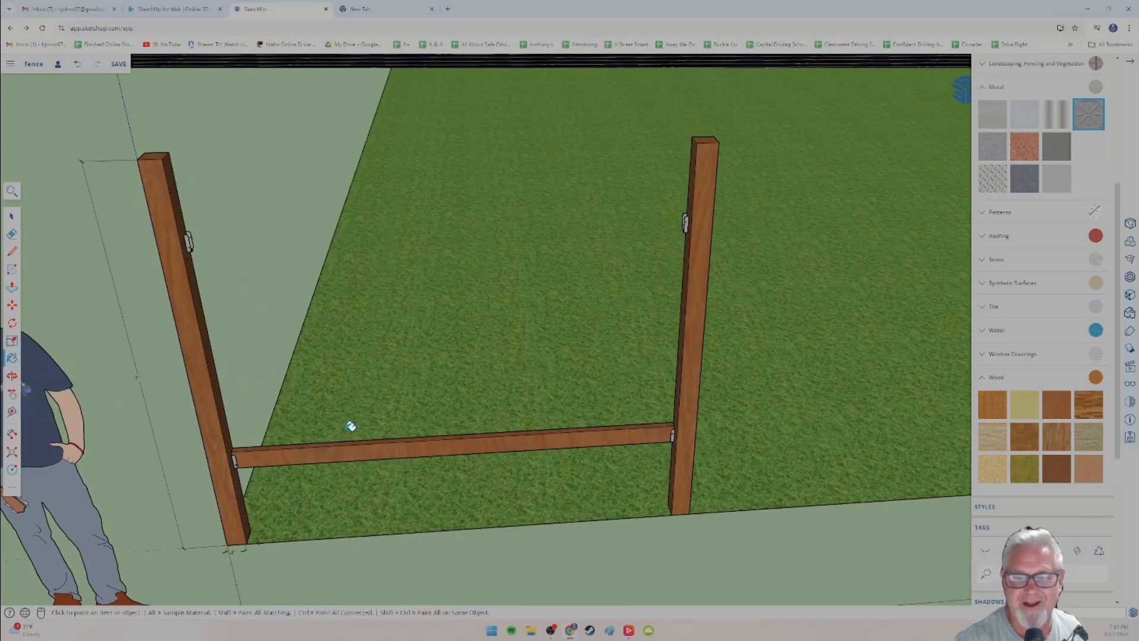
pyautogui.click(12, 217)
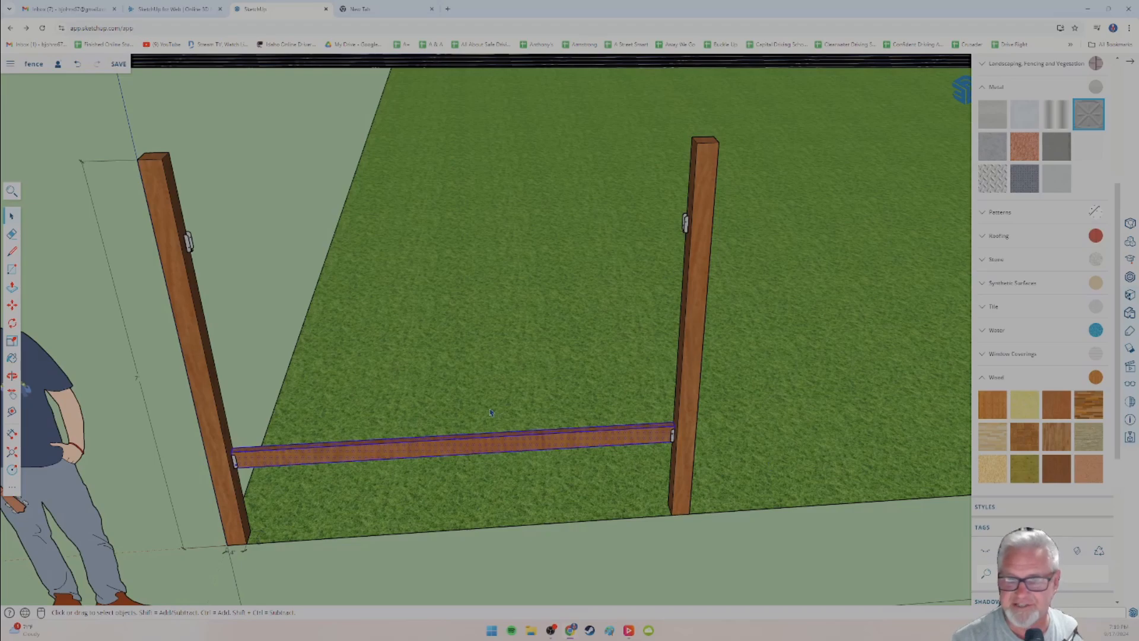
pyautogui.rightClick(390, 455)
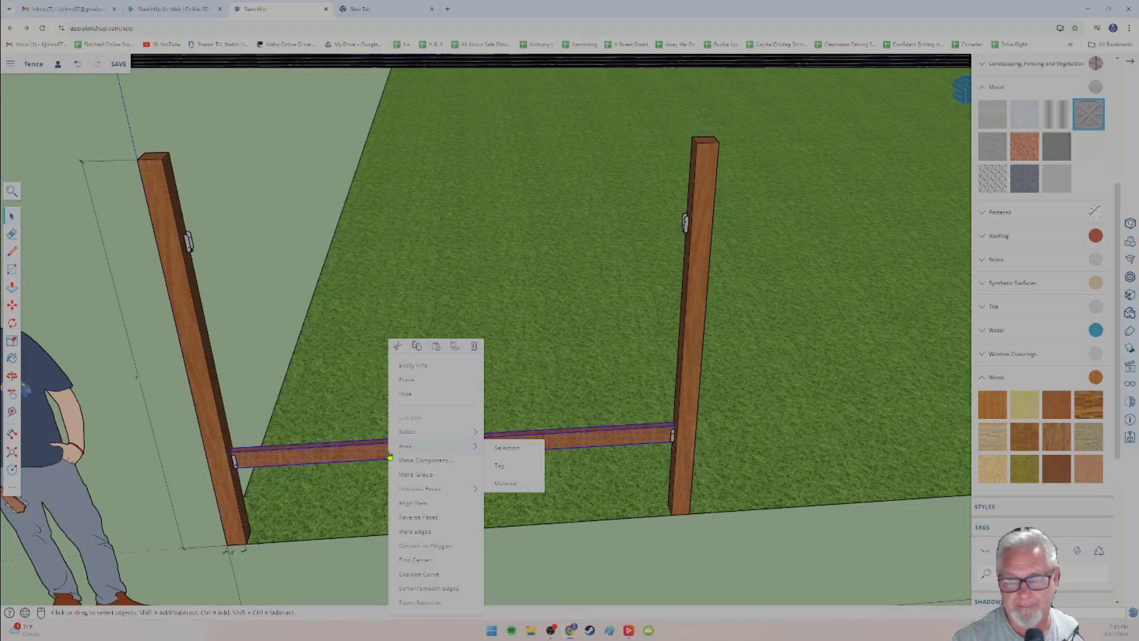
pyautogui.click(415, 475)
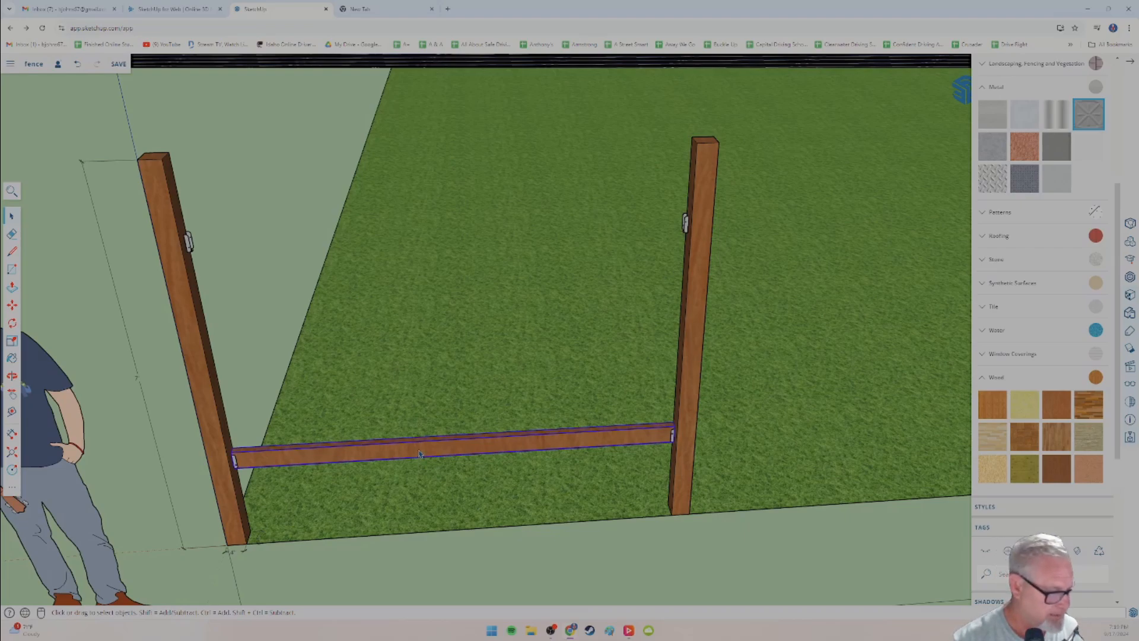
# Copy the grouped rail straight up along the blue axis into the upper brackets of the two posts.
pyautogui.click(12, 305)
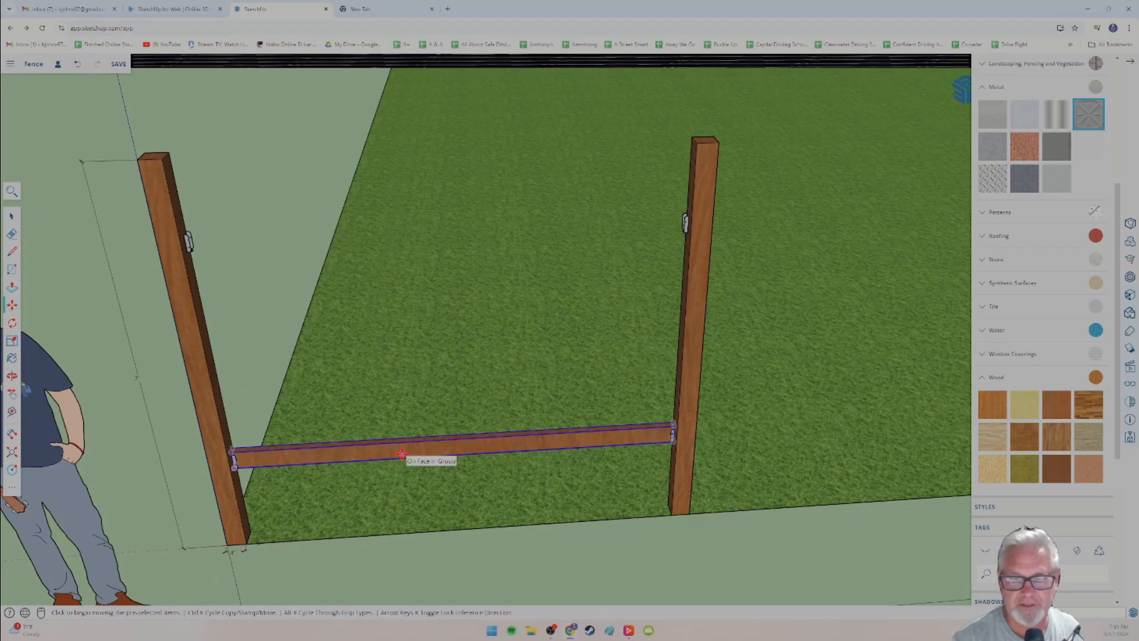
pyautogui.press('ctrl')
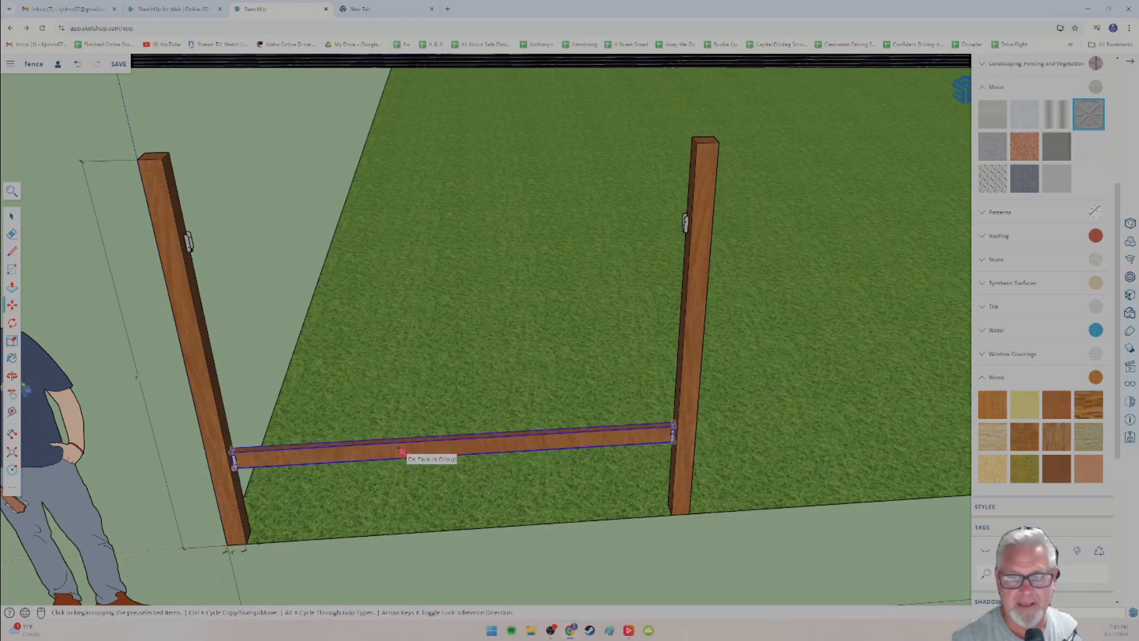
pyautogui.click(402, 452)
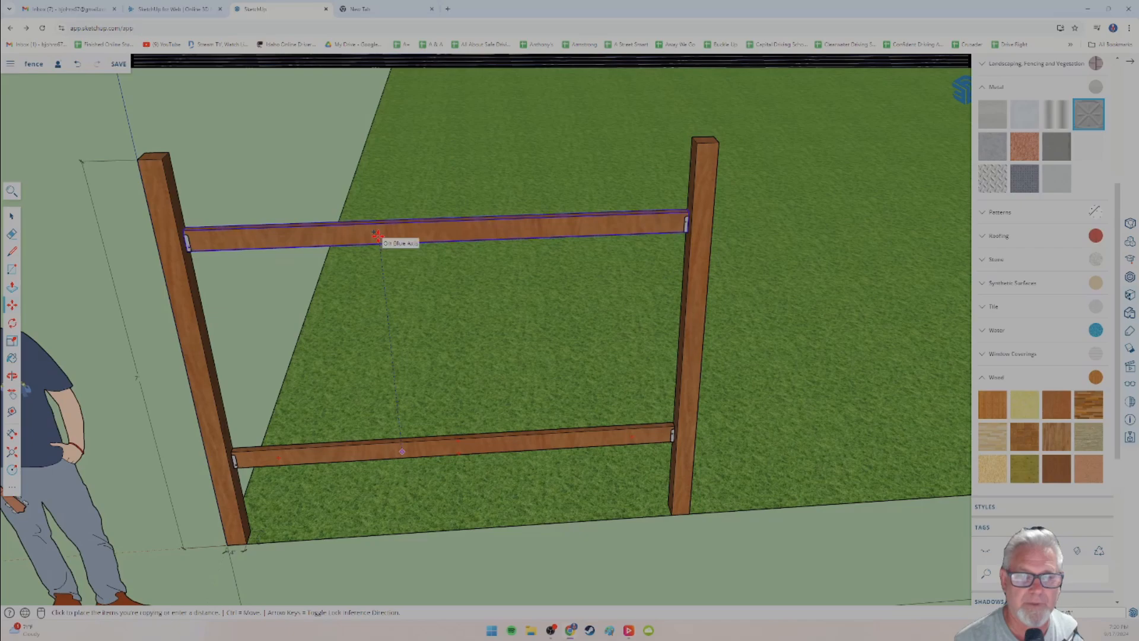
pyautogui.click(377, 237)
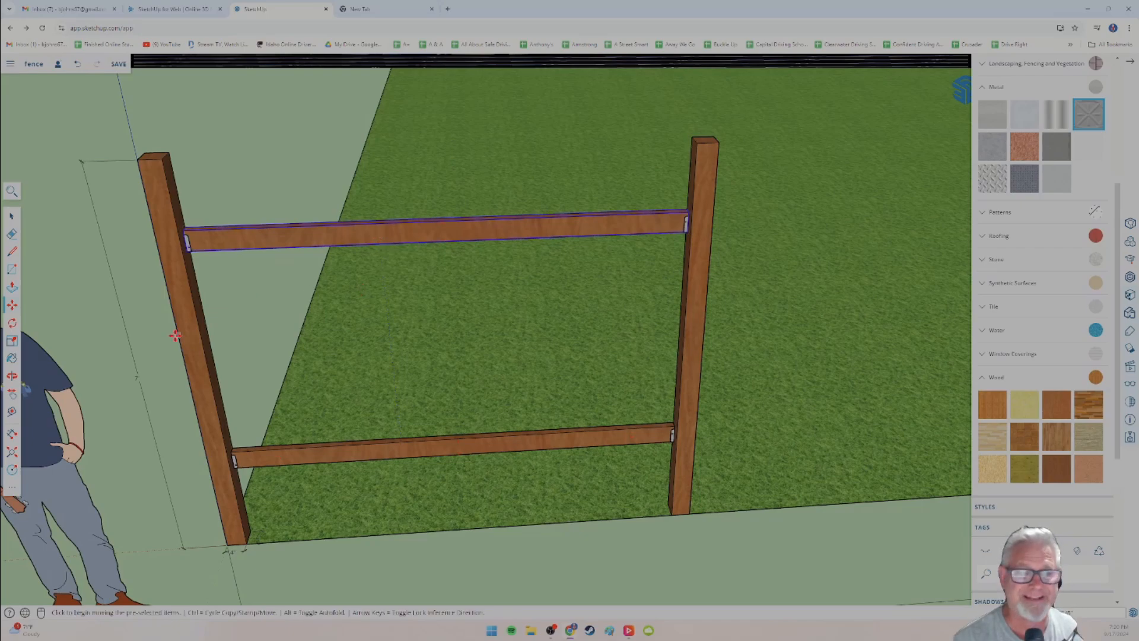
pyautogui.click(13, 216)
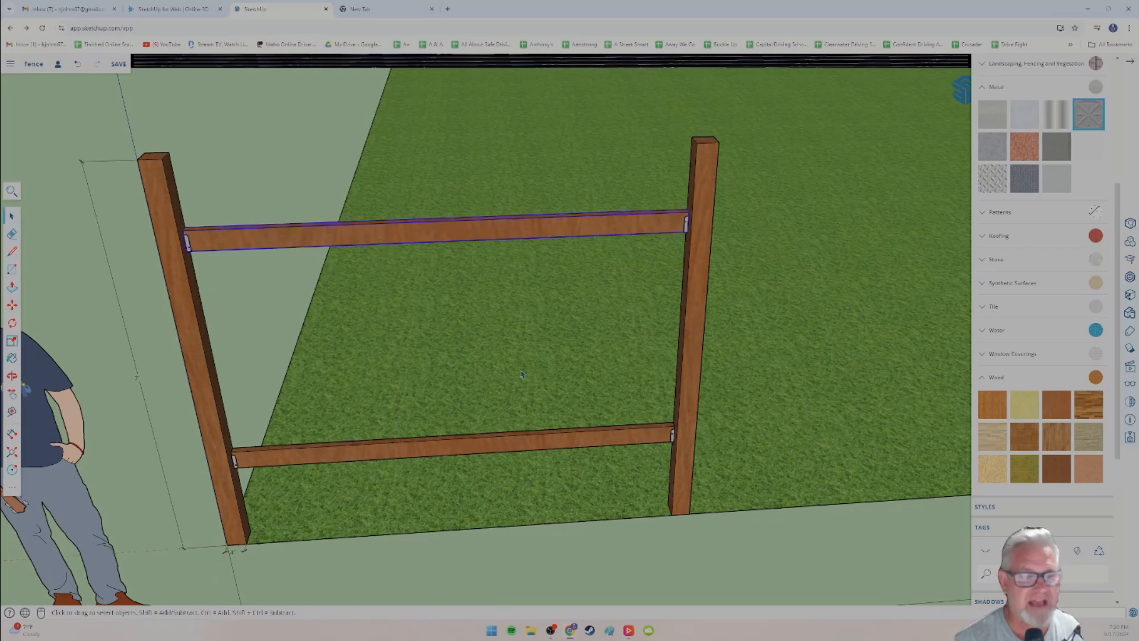
# Move the copied upper rail slightly down so that its underside rests on the base of the upper bracket.
pyautogui.moveTo(522, 374); pyautogui.dragTo(246, 337, button='middle')
pyautogui.scroll(3, 496, 309)
pyautogui.moveTo(496, 308); pyautogui.dragTo(427, 351, button='middle')
pyautogui.scroll(4, 363, 302)
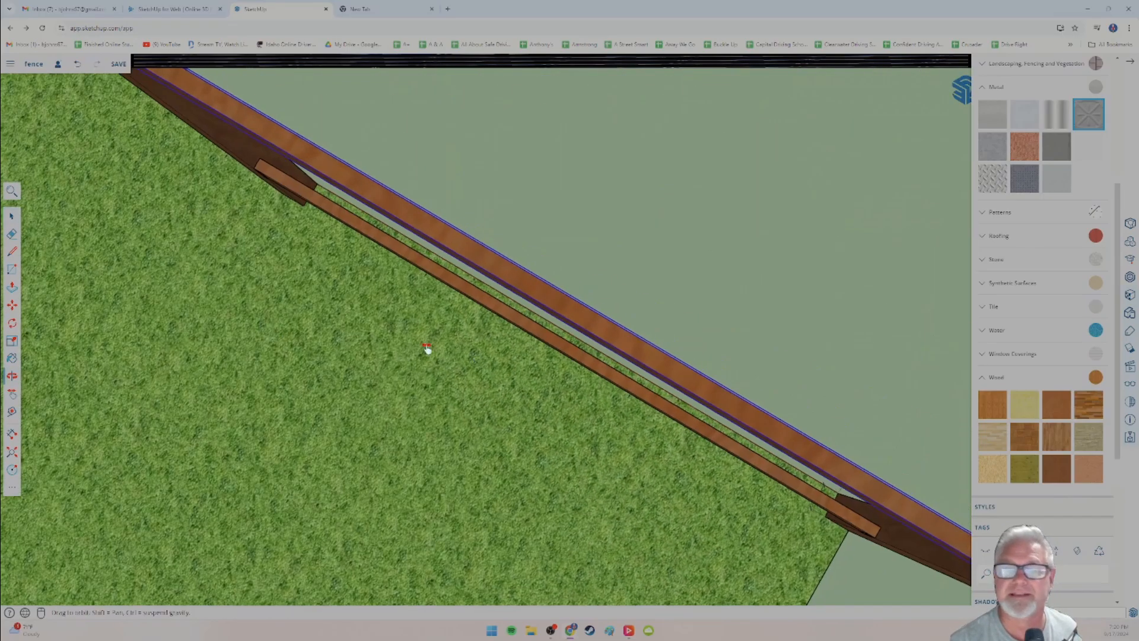
pyautogui.keyDown('shift'); pyautogui.moveTo(848, 504); pyautogui.dragTo(562, 394, button='middle'); pyautogui.keyUp('shift')
pyautogui.scroll(3, 569, 315)
pyautogui.scroll(3, 604, 243)
pyautogui.scroll(3, 563, 393)
pyautogui.moveTo(529, 435); pyautogui.dragTo(715, 352, button='middle')
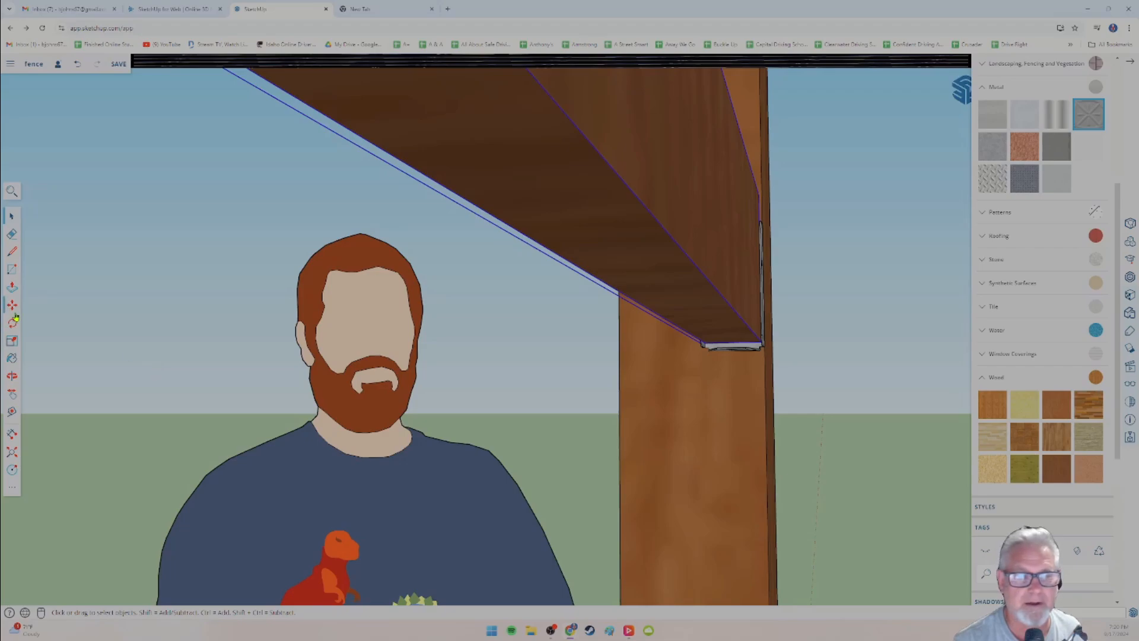
pyautogui.click(12, 304)
pyautogui.click(726, 334)
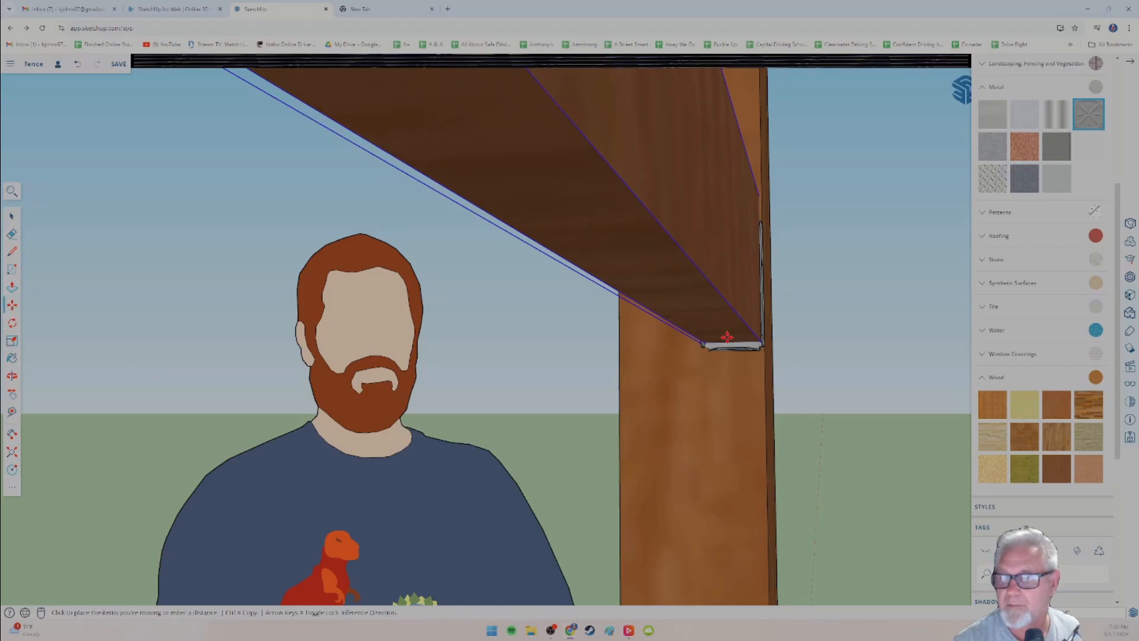
pyautogui.click(725, 344)
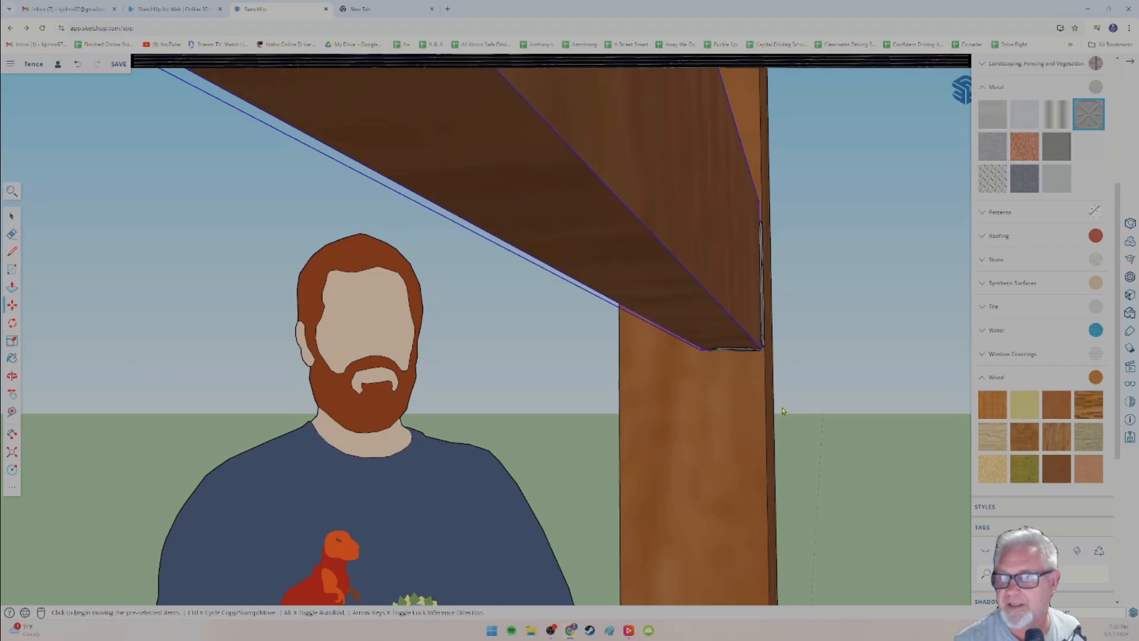
# Examine how the upper rail sits in its brackets at both posts, viewing it from each side and from above.
pyautogui.moveTo(724, 344); pyautogui.dragTo(552, 425, button='middle')
pyautogui.moveTo(624, 424); pyautogui.dragTo(760, 445, button='middle')
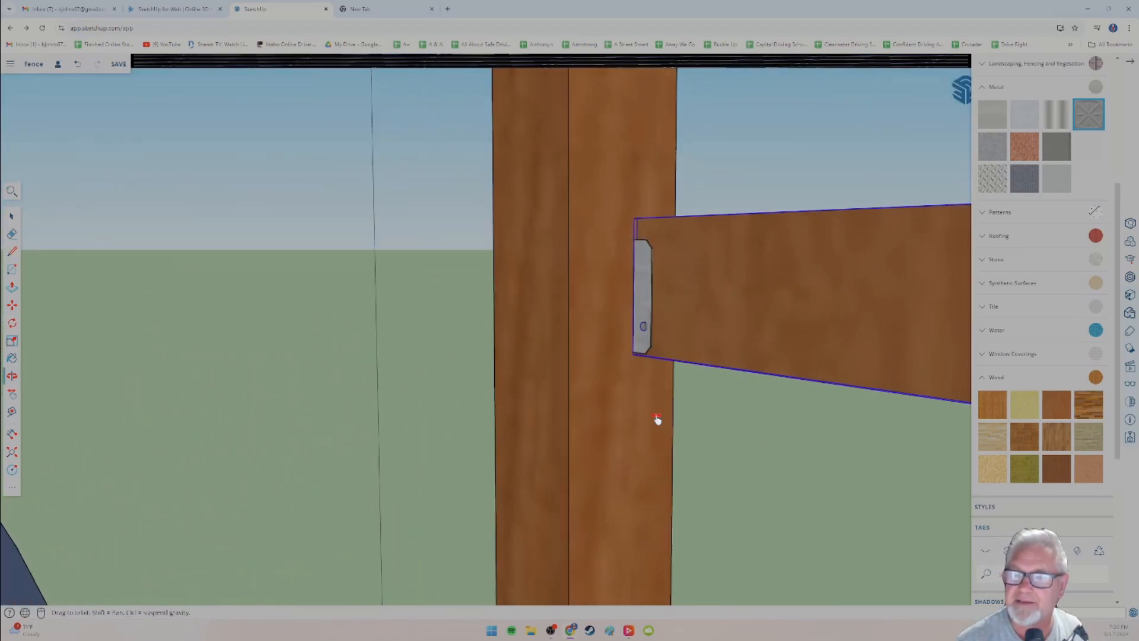
pyautogui.scroll(-5, 656, 419)
pyautogui.scroll(-5, 580, 378)
pyautogui.scroll(6, 524, 346)
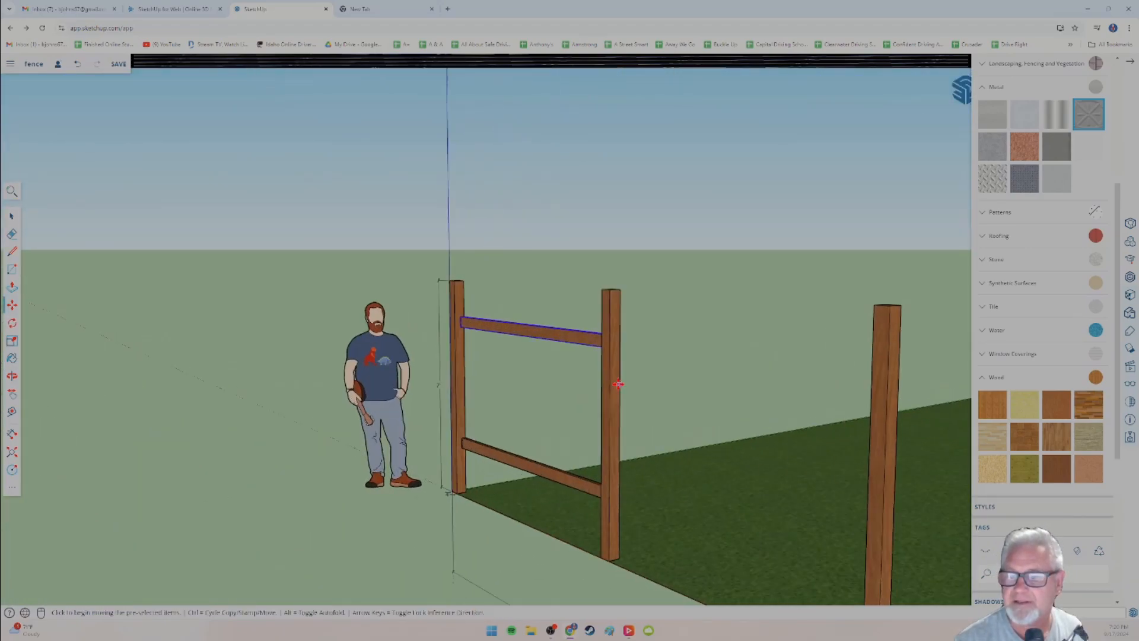
pyautogui.moveTo(525, 346); pyautogui.dragTo(603, 399, button='middle')
pyautogui.scroll(6, 783, 382)
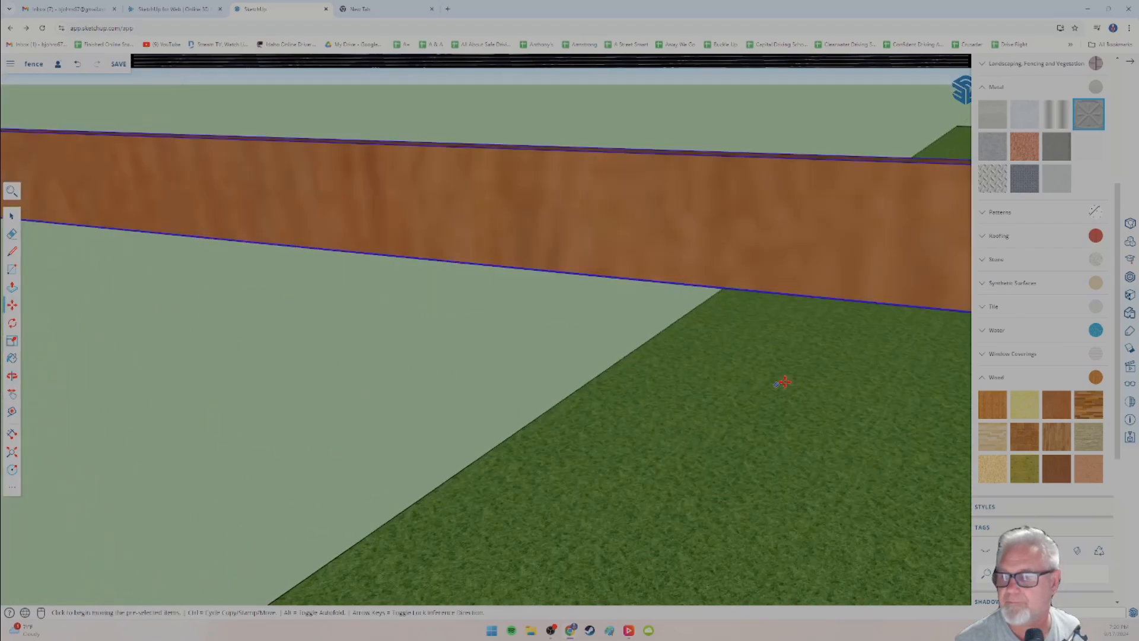
pyautogui.scroll(-5, 792, 379)
pyautogui.moveTo(796, 381); pyautogui.dragTo(610, 389, button='middle')
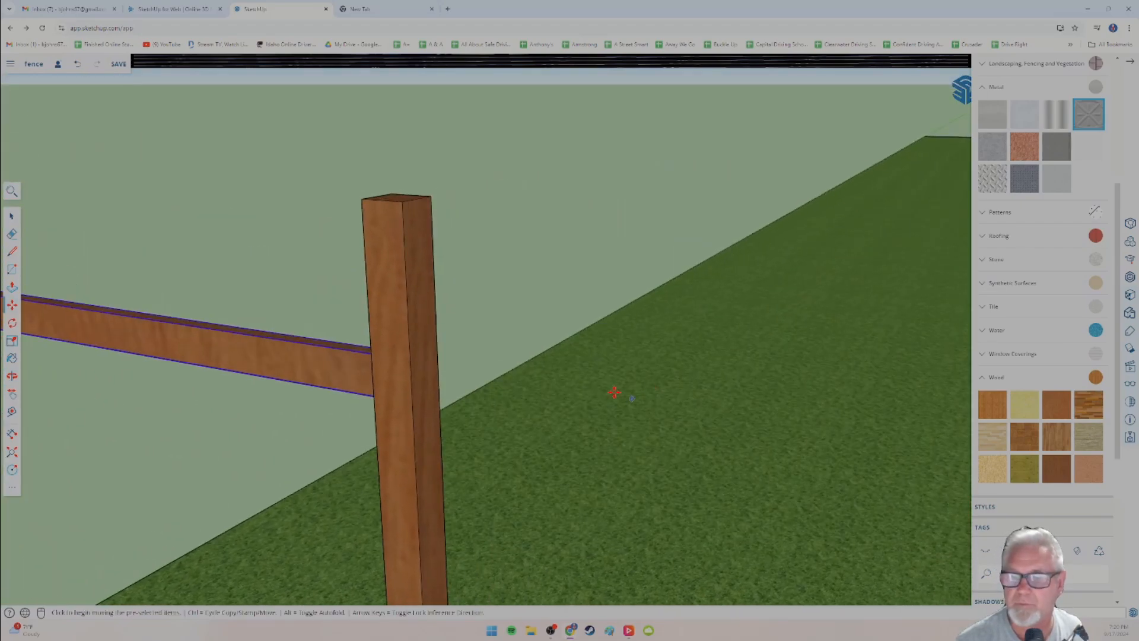
pyautogui.scroll(4, 531, 388)
pyautogui.moveTo(317, 384); pyautogui.dragTo(591, 388, button='middle')
pyautogui.moveTo(323, 455); pyautogui.dragTo(539, 519, button='middle')
pyautogui.moveTo(279, 475); pyautogui.dragTo(440, 313, button='middle')
pyautogui.scroll(-1, 560, 470)
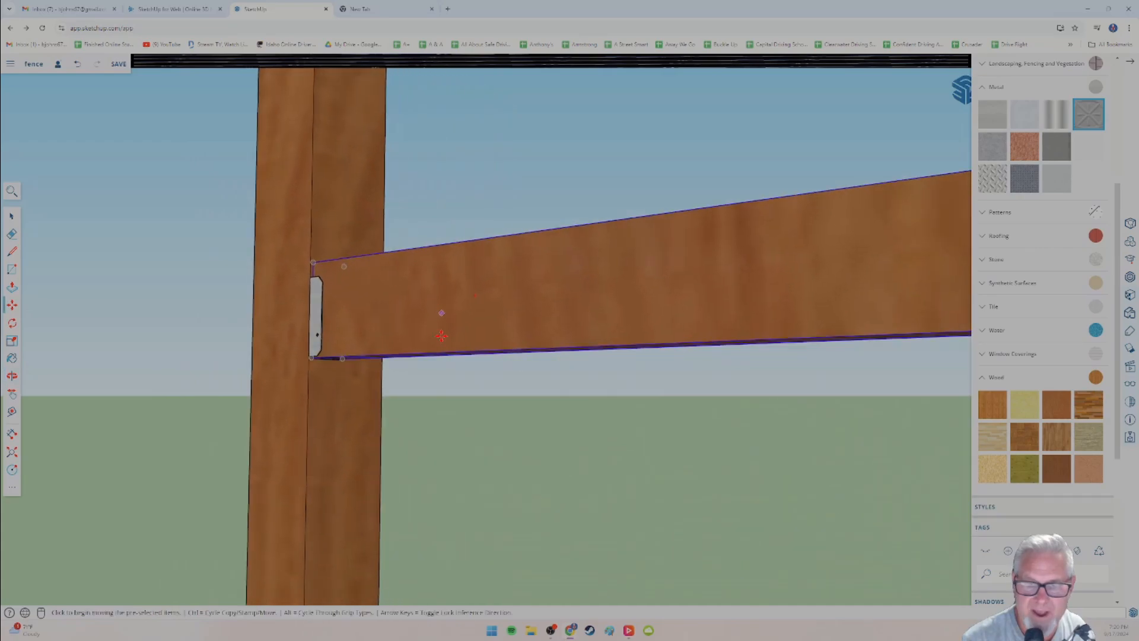
pyautogui.scroll(-9, 442, 318)
pyautogui.keyDown('shift'); pyautogui.moveTo(463, 450); pyautogui.dragTo(415, 482, button='middle'); pyautogui.keyUp('shift')
pyautogui.scroll(6, 415, 483)
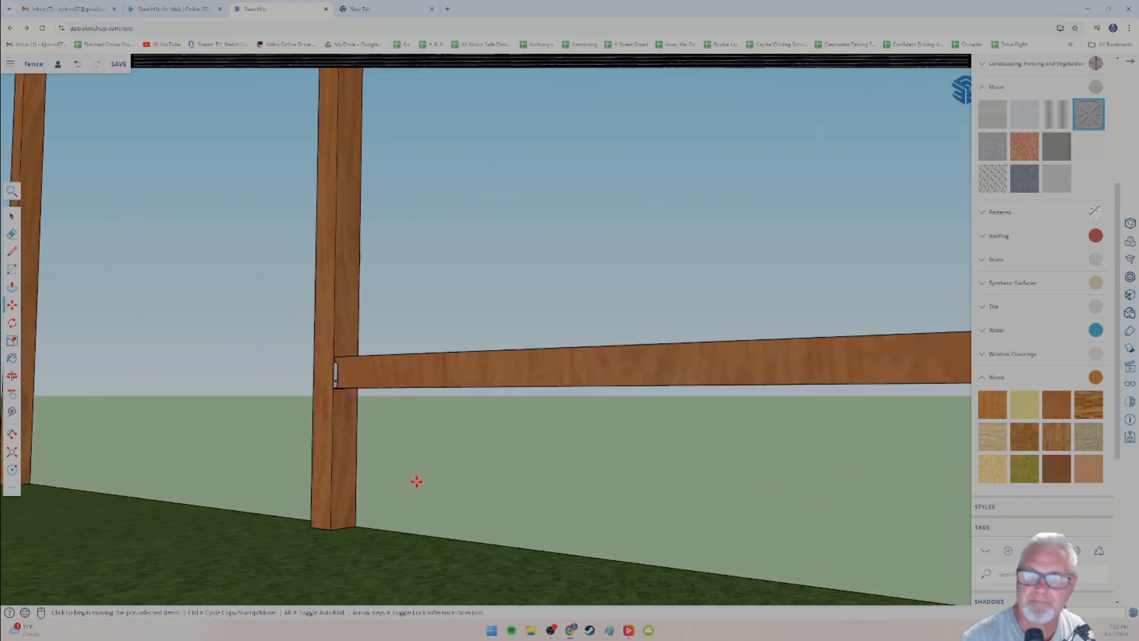
pyautogui.scroll(-8, 417, 482)
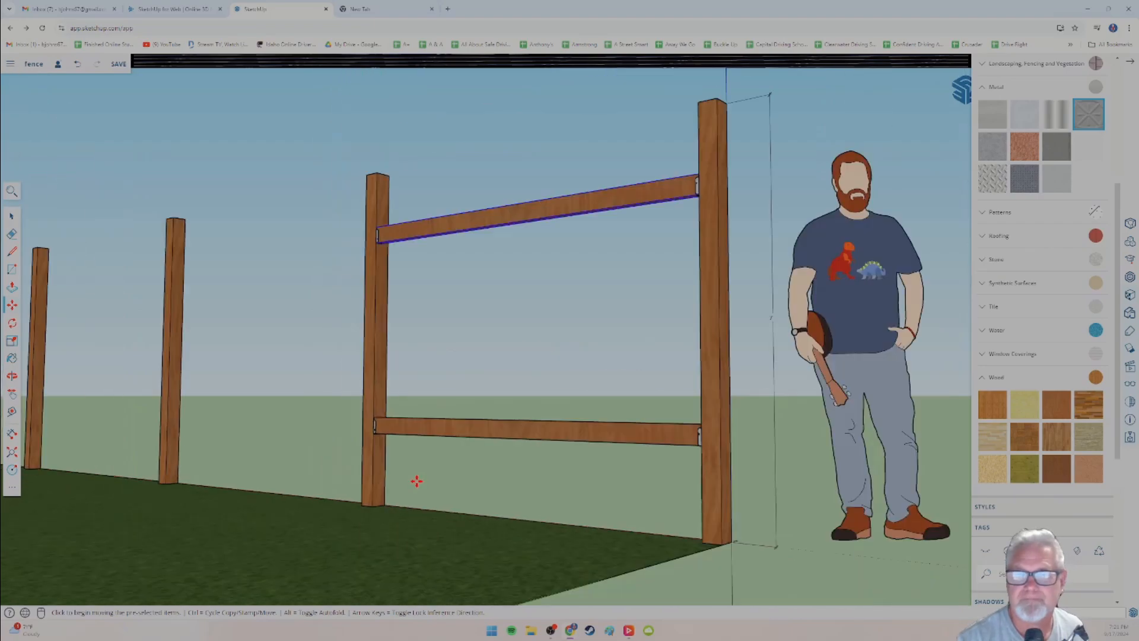
# Delete the upper rail between the corner post and the second post.
pyautogui.moveTo(399, 478); pyautogui.dragTo(592, 475, button='middle')
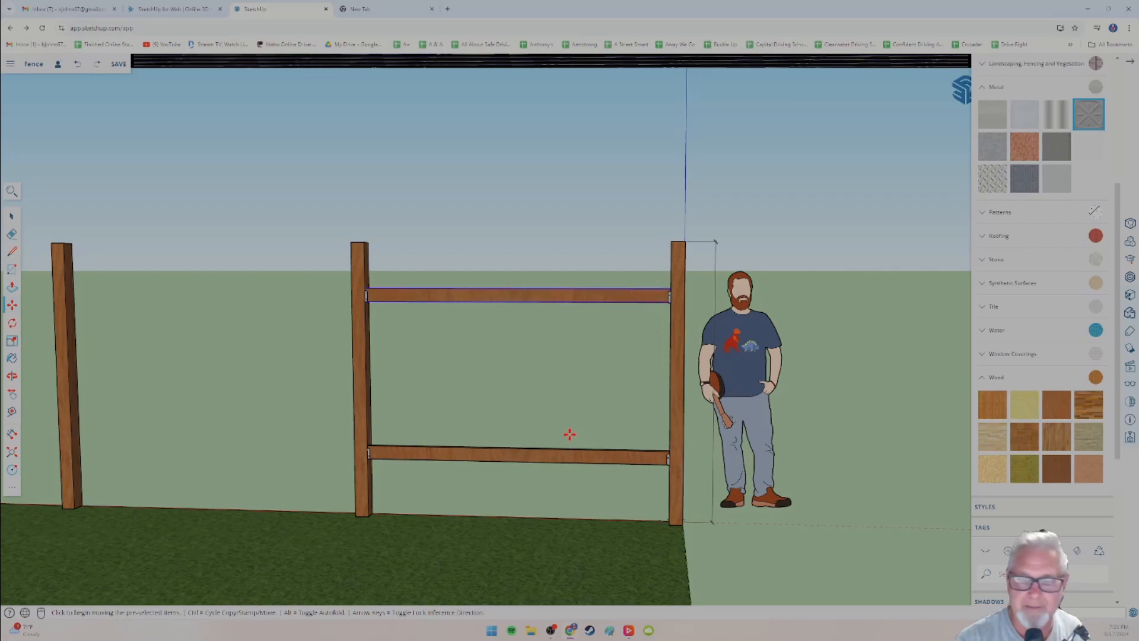
pyautogui.press('Delete')
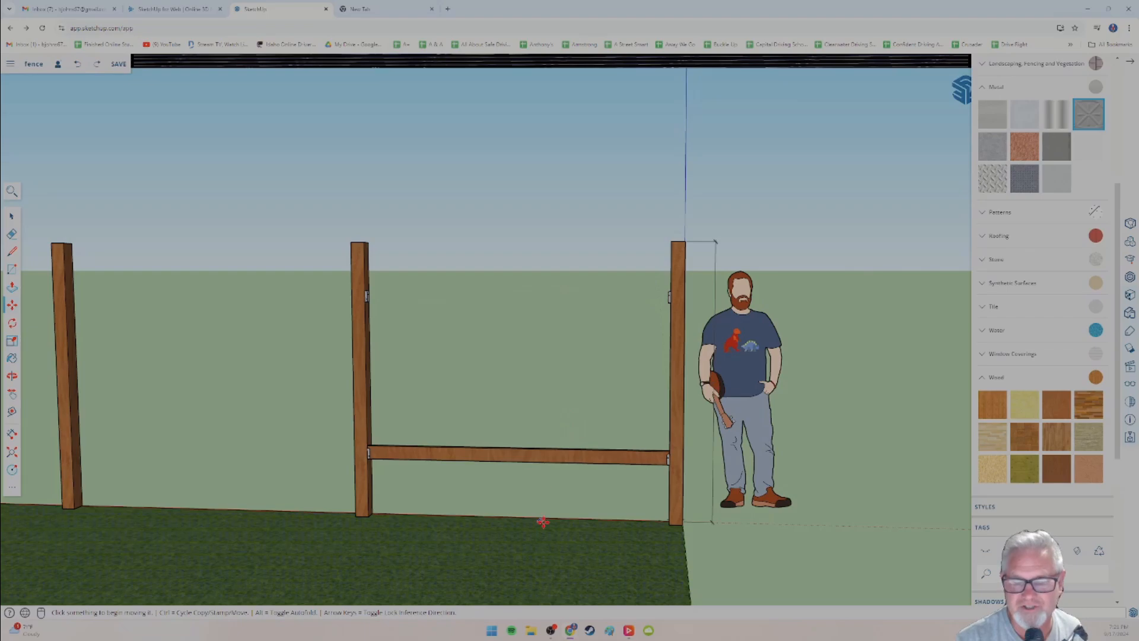
pyautogui.scroll(2, 573, 517)
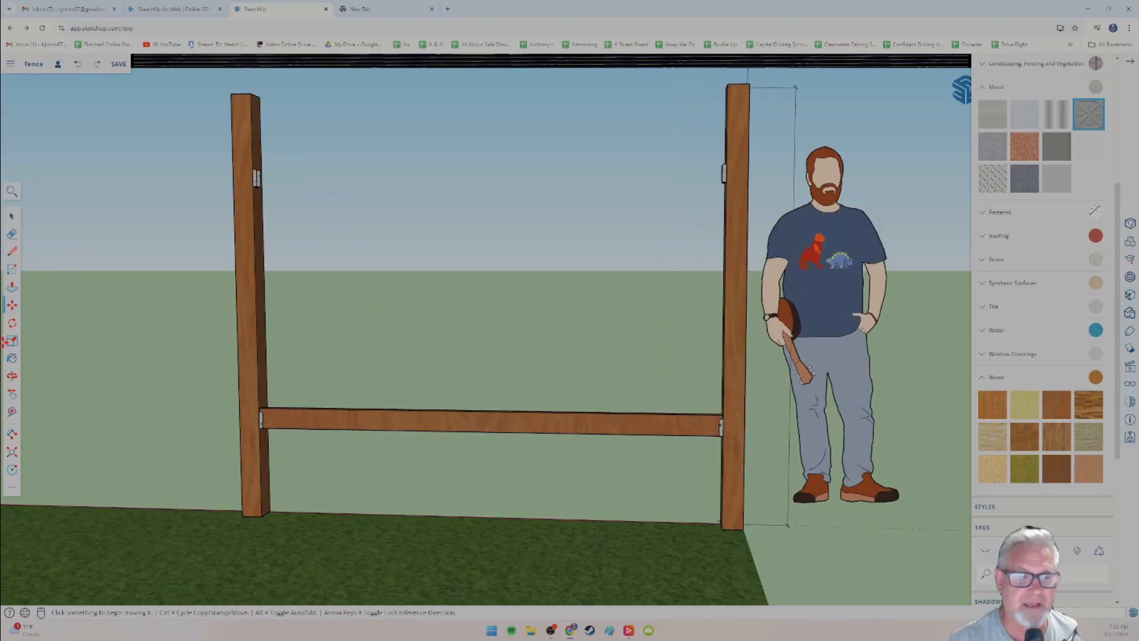
# Select the lower rail together with the brackets at both of its ends and make them one group.
pyautogui.click(12, 216)
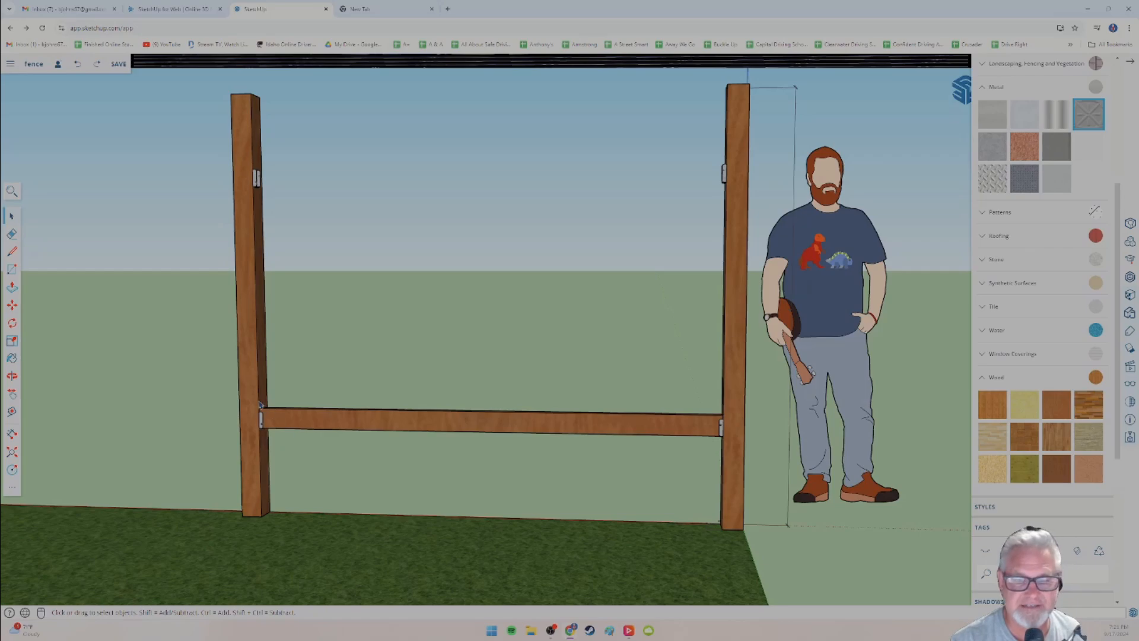
pyautogui.moveTo(259, 404); pyautogui.dragTo(240, 429, button='middle')
pyautogui.moveTo(240, 403); pyautogui.dragTo(733, 447)
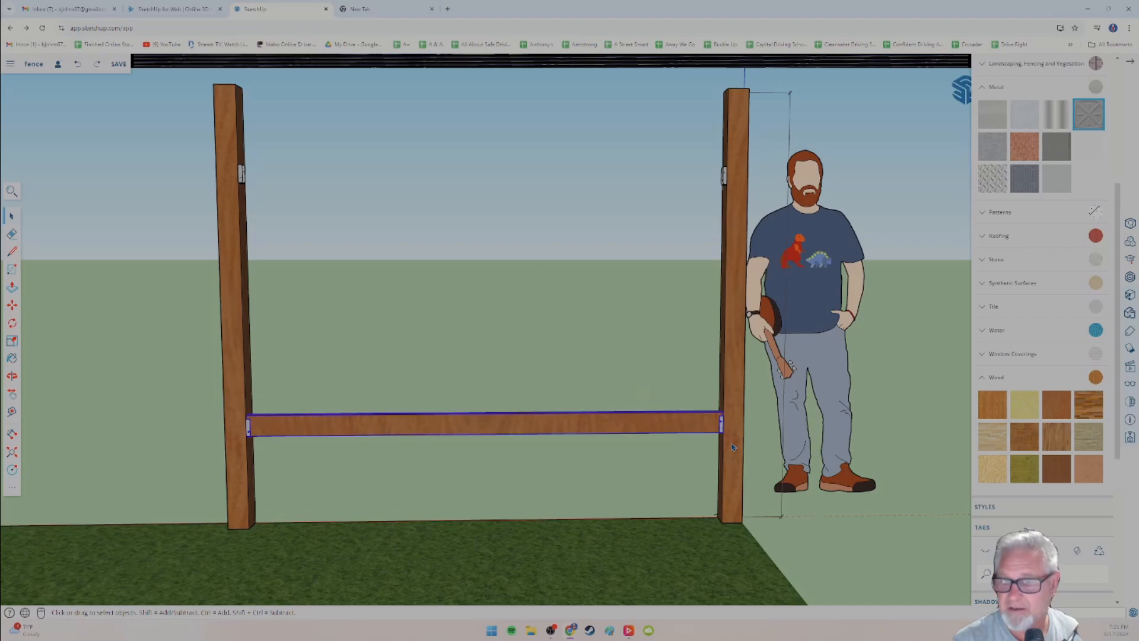
pyautogui.rightClick(526, 427)
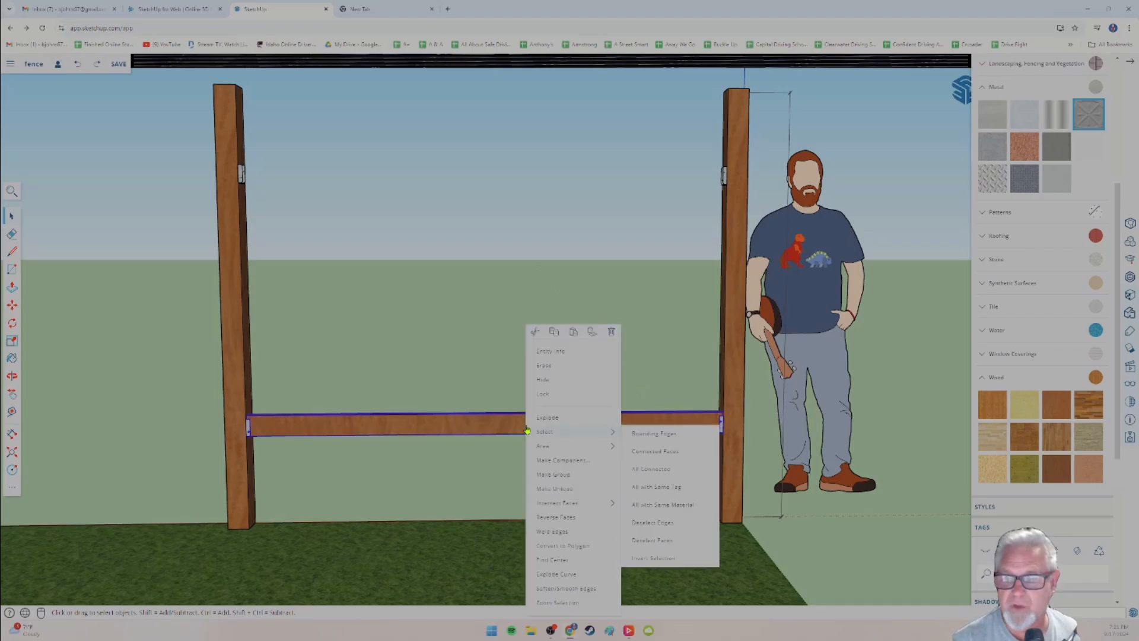
pyautogui.click(556, 476)
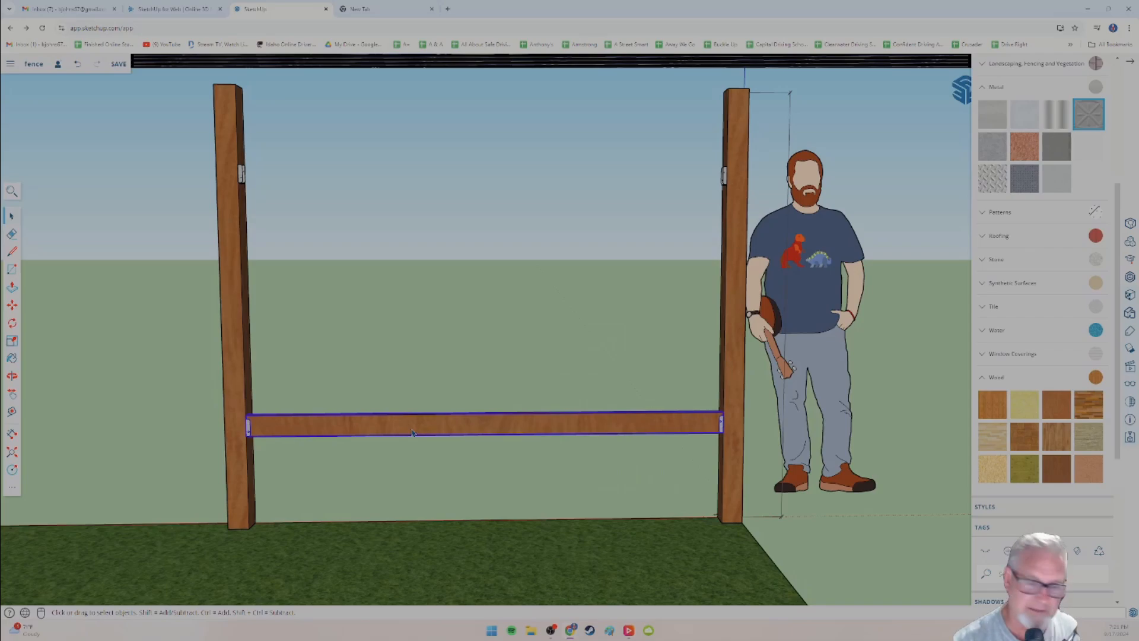
# Copy the grouped lower rail and brackets straight up along the blue axis over the upper brackets on the posts.
pyautogui.click(12, 305)
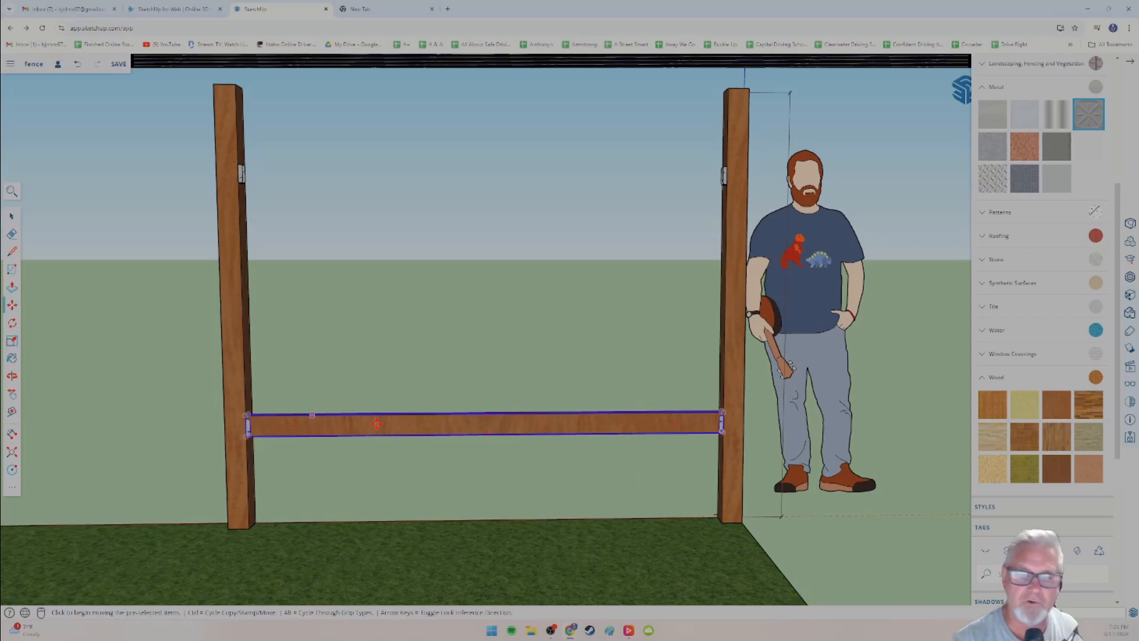
pyautogui.press('ctrl')
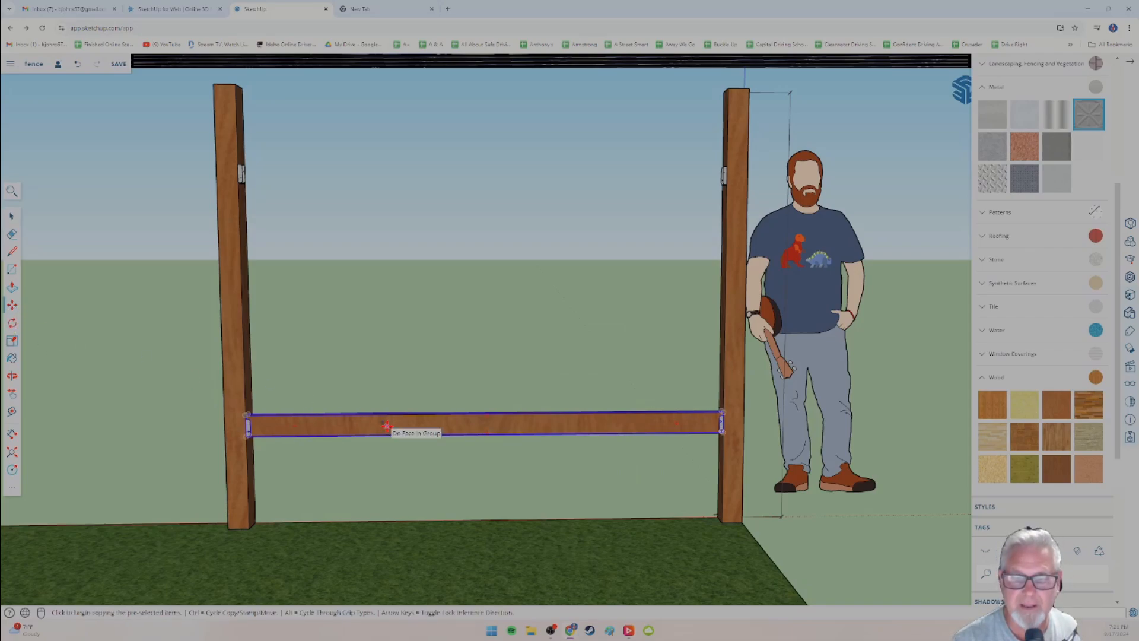
pyautogui.click(386, 426)
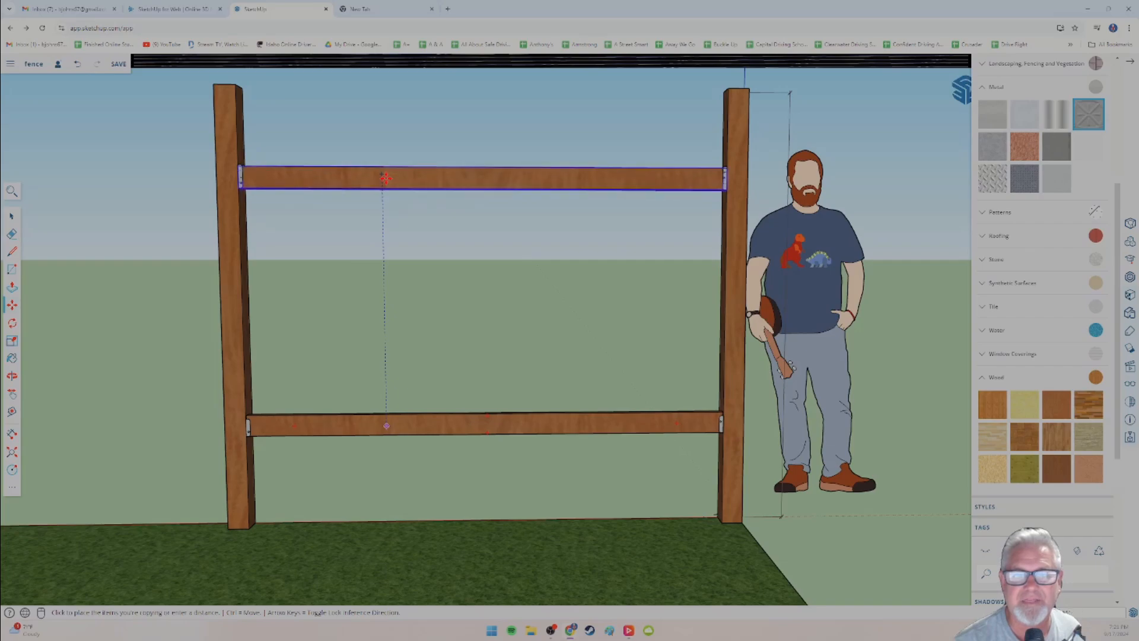
pyautogui.click(386, 172)
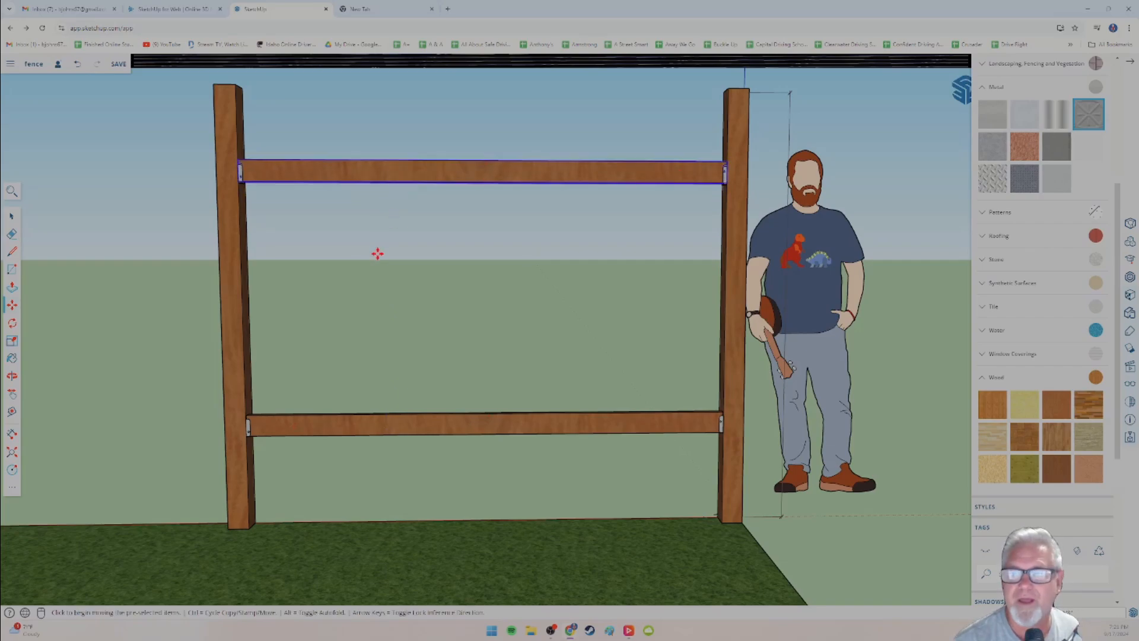
pyautogui.click(11, 216)
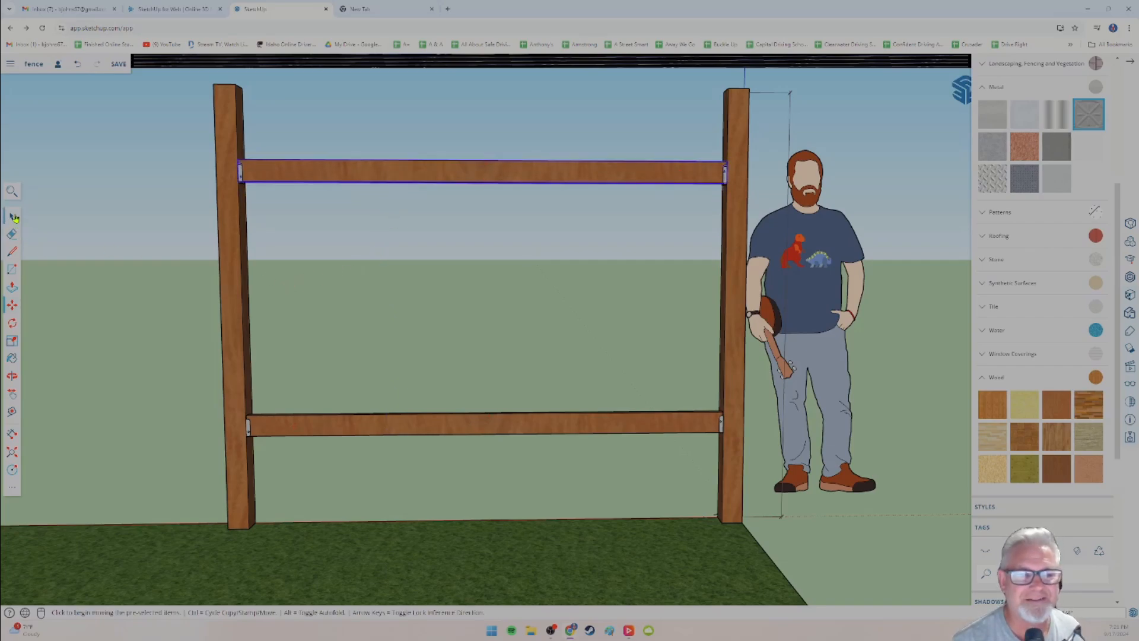
# Delete the copied upper rail group and the separate upper brackets on the corner and second posts.
pyautogui.click(407, 252)
pyautogui.scroll(5, 389, 303)
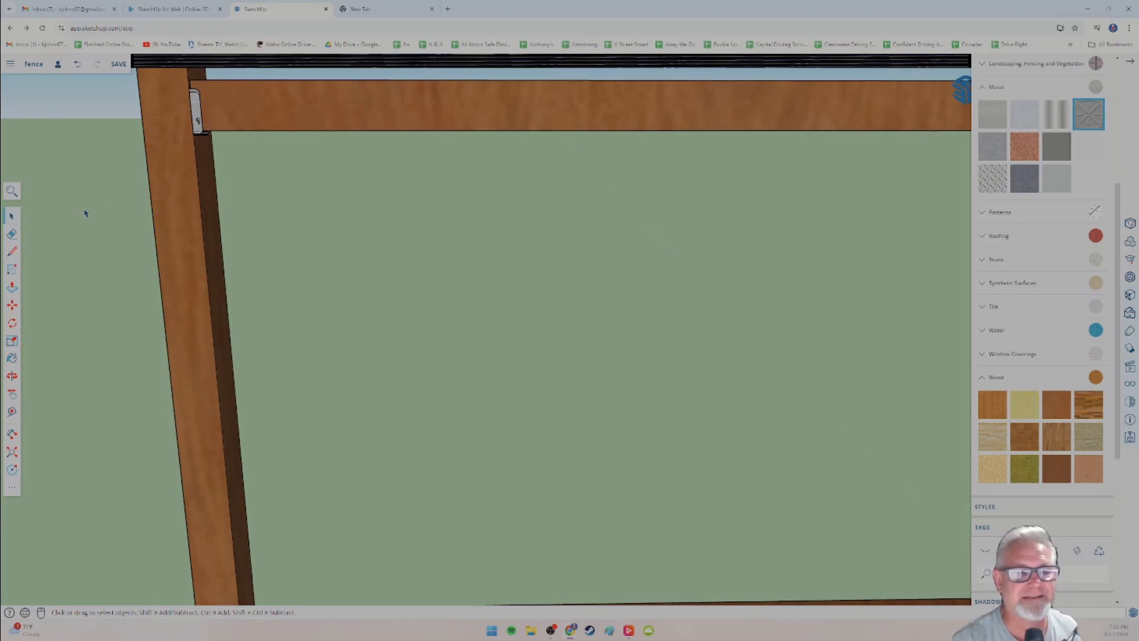
pyautogui.click(334, 120)
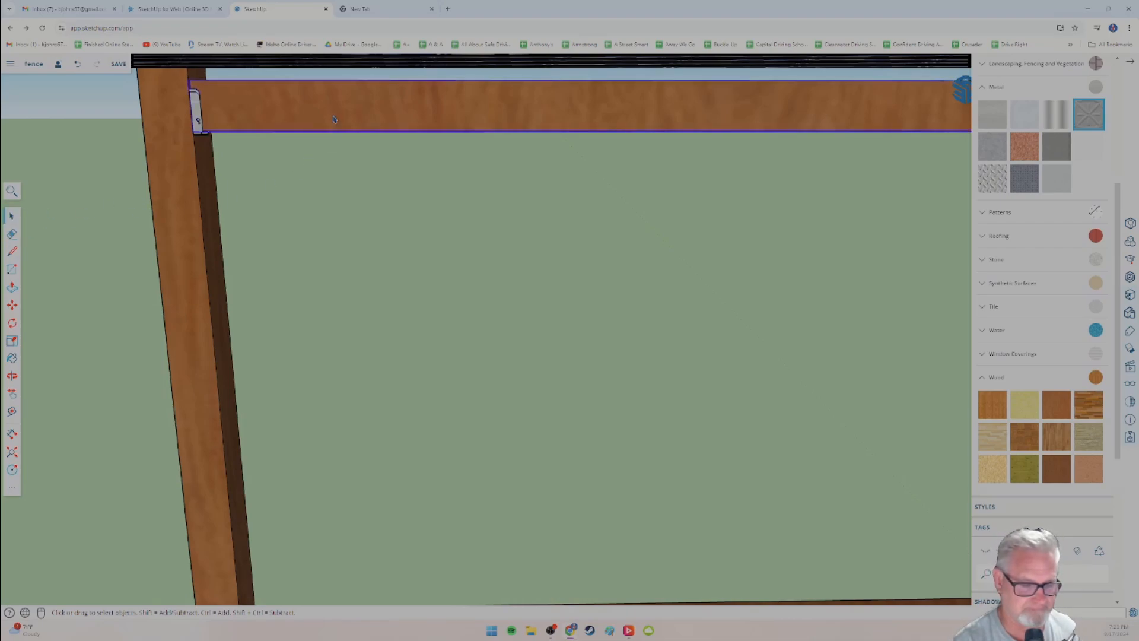
pyautogui.press('Delete')
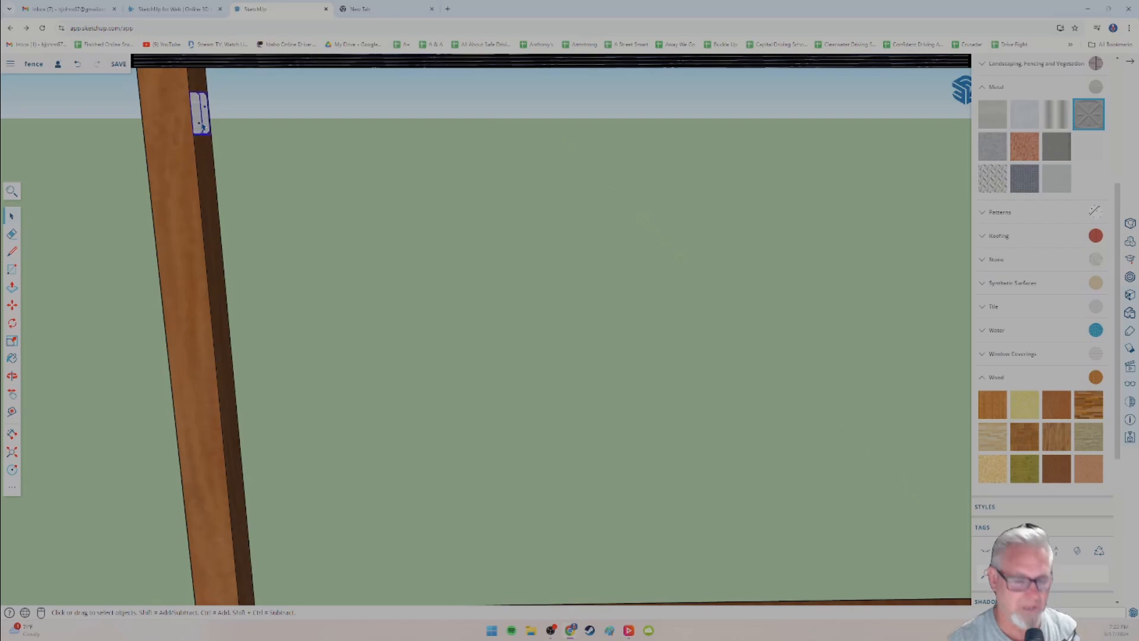
pyautogui.moveTo(698, 218)
pyautogui.mouseDown(button='middle')
pyautogui.moveTo(859, 201)
pyautogui.moveTo(867, 179)
pyautogui.moveTo(873, 190)
pyautogui.mouseUp(button='middle')
pyautogui.scroll(-5, 868, 180)
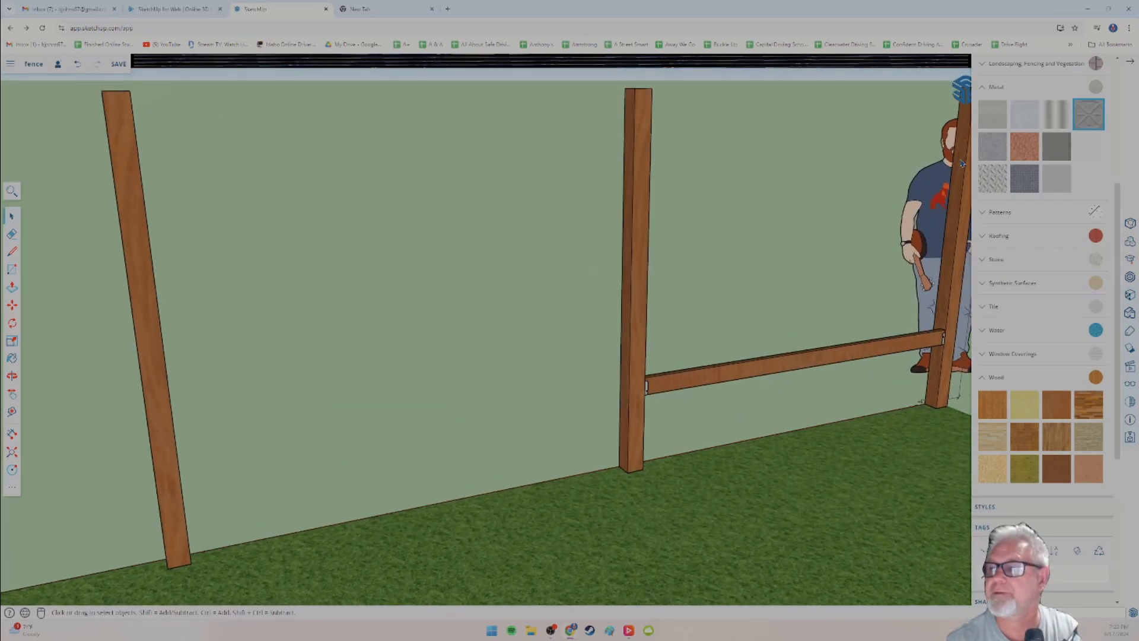
# Draw a vertical guide line down from the top of the second post's rail-side face, with a short line across to the post's edge.
pyautogui.click(769, 373)
pyautogui.moveTo(769, 372)
pyautogui.mouseDown(button='middle')
pyautogui.moveTo(643, 333)
pyautogui.moveTo(520, 325)
pyautogui.mouseUp(button='middle')
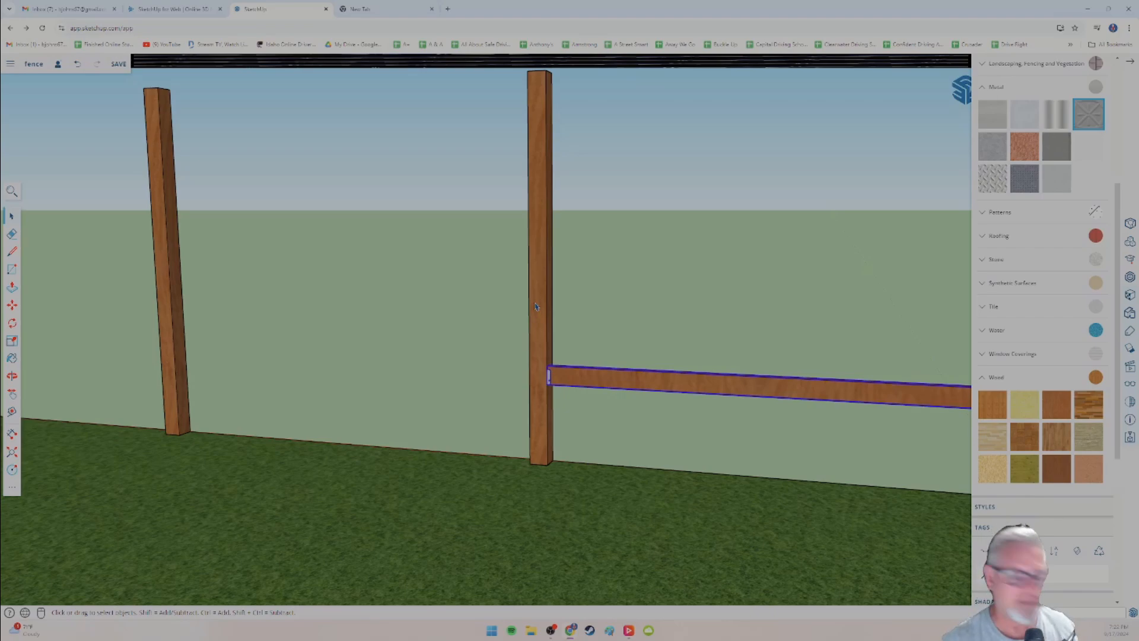
pyautogui.keyDown('shift'); pyautogui.moveTo(656, 172); pyautogui.dragTo(543, 314, button='middle'); pyautogui.keyUp('shift')
pyautogui.scroll(8, 466, 264)
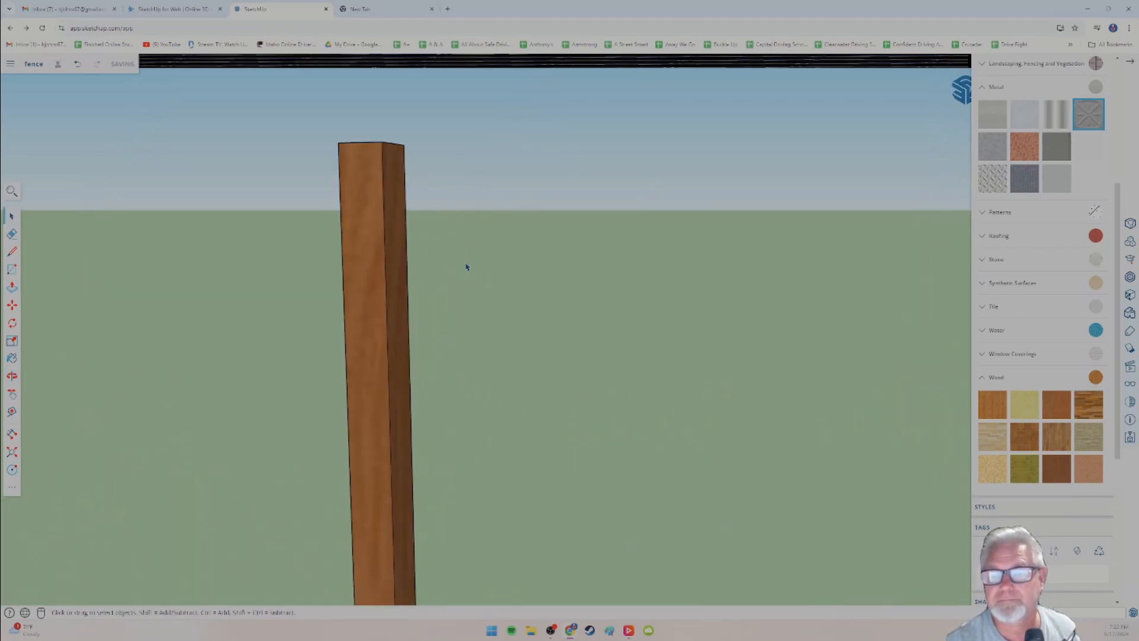
pyautogui.moveTo(466, 261); pyautogui.dragTo(335, 294, button='middle')
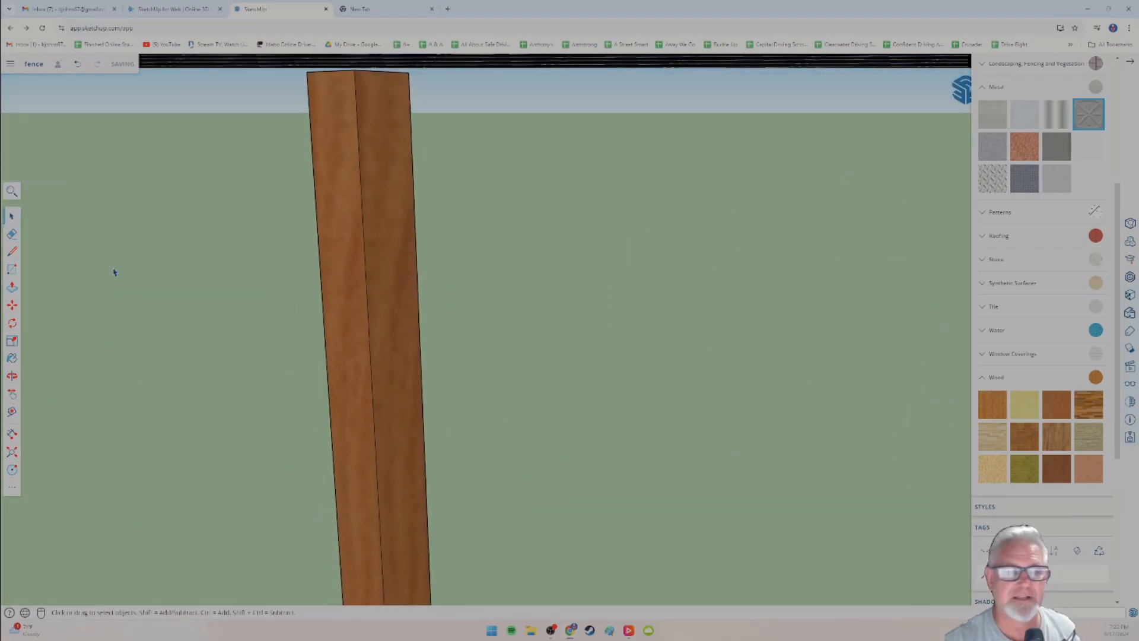
pyautogui.click(12, 252)
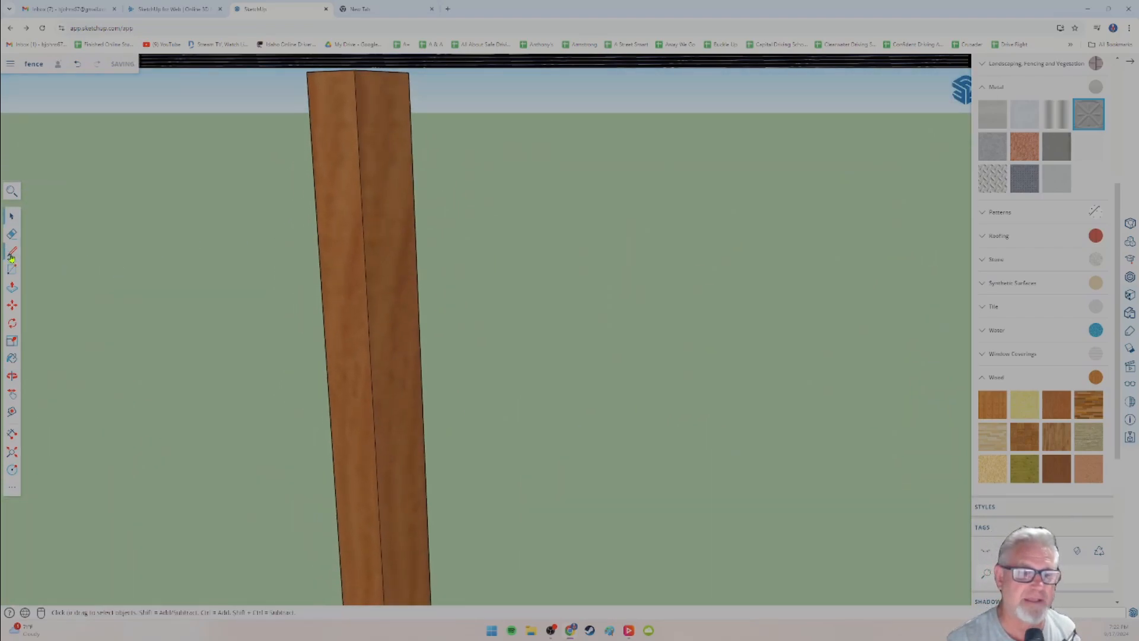
pyautogui.click(374, 71)
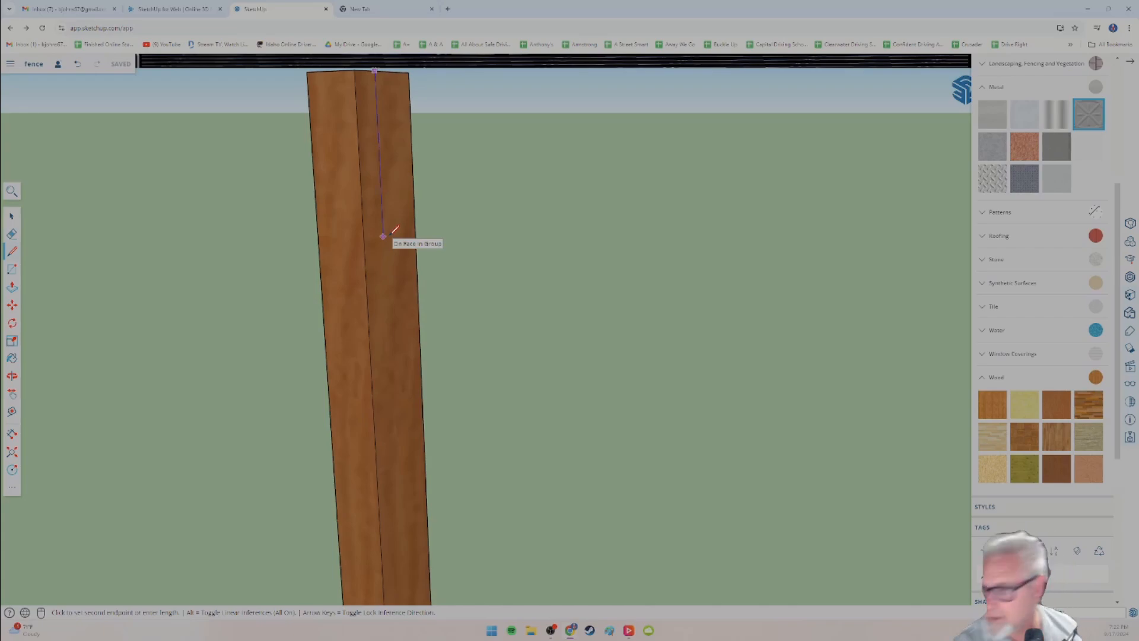
pyautogui.press('Return')
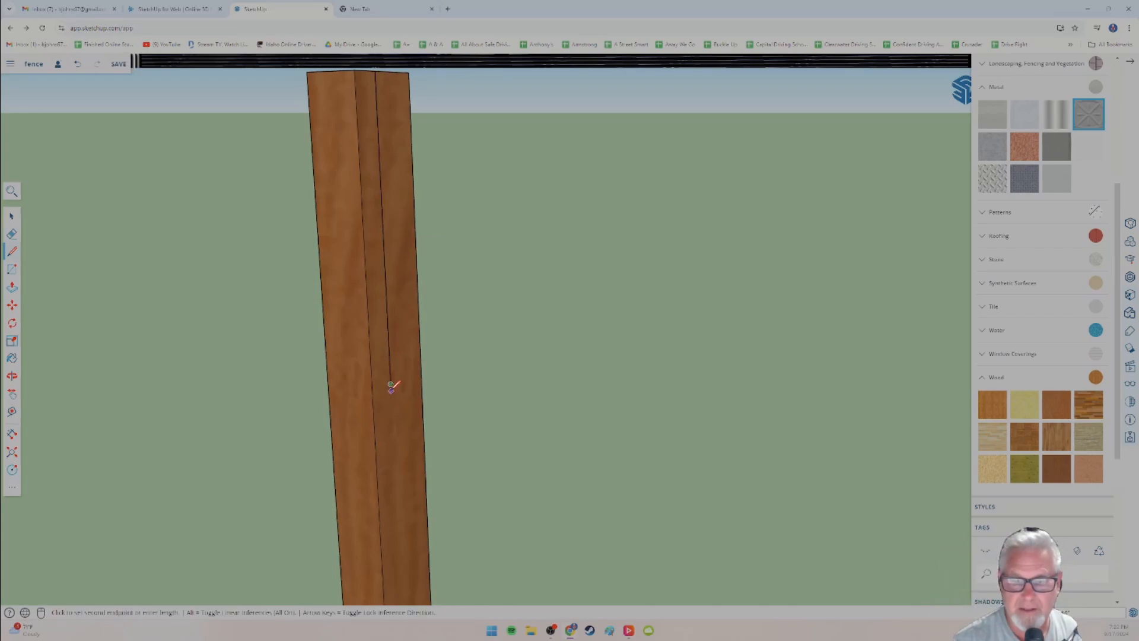
pyautogui.scroll(-5, 383, 384)
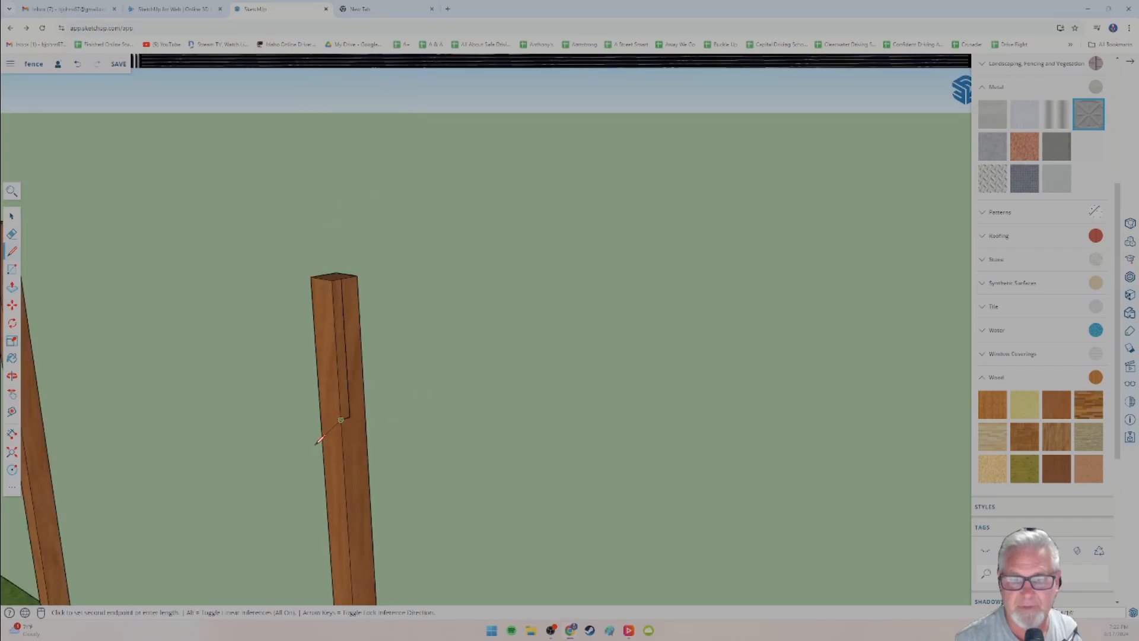
# Copy the lower rail group with its brackets straight up along the blue axis to the lower end of the second post's guide line.
pyautogui.moveTo(379, 384); pyautogui.dragTo(352, 261, button='middle')
pyautogui.moveTo(275, 478); pyautogui.dragTo(380, 473, button='middle')
pyautogui.keyDown('shift'); pyautogui.moveTo(384, 481); pyautogui.dragTo(251, 365, button='middle'); pyautogui.keyUp('shift')
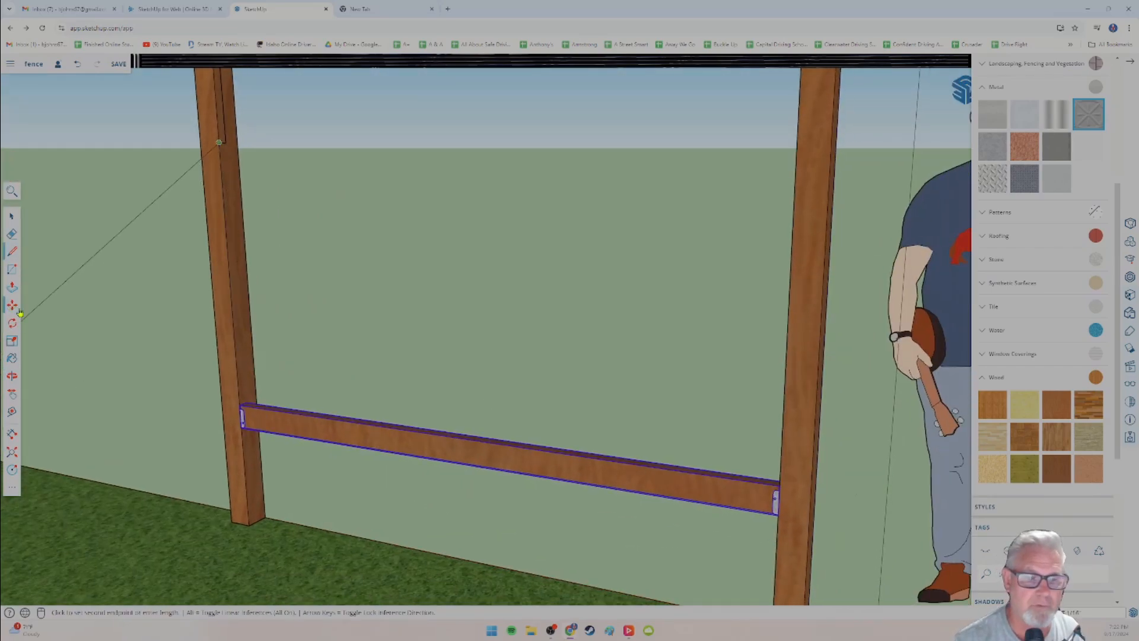
pyautogui.click(12, 305)
pyautogui.moveTo(358, 422); pyautogui.dragTo(355, 410)
pyautogui.hotkey('ctrl', 'z')
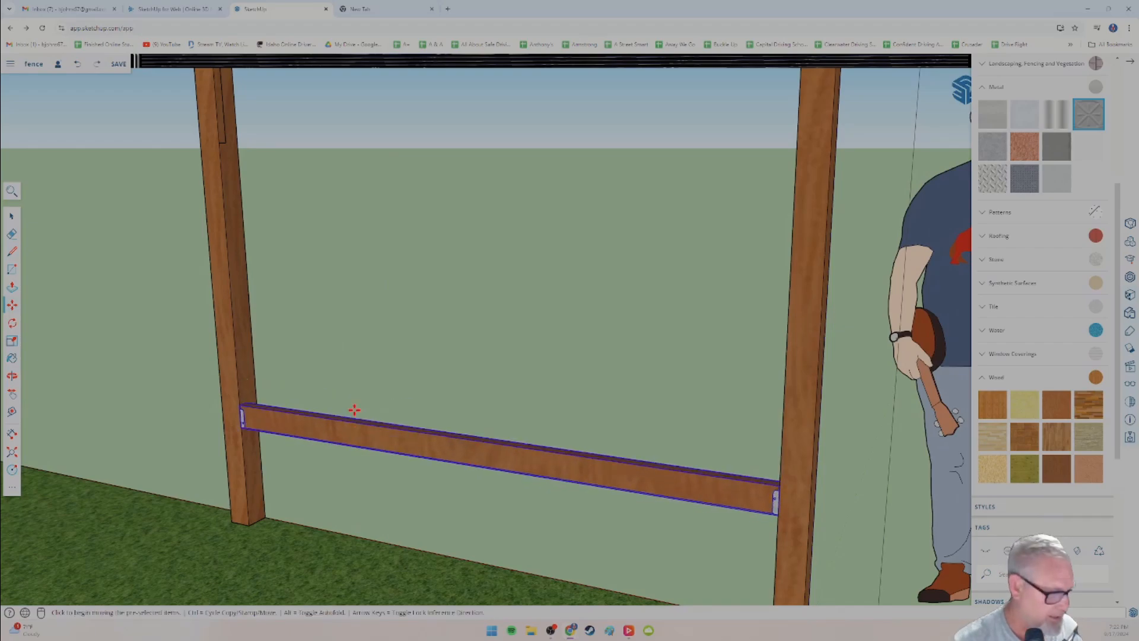
pyautogui.click(365, 438)
pyautogui.press('ctrl')
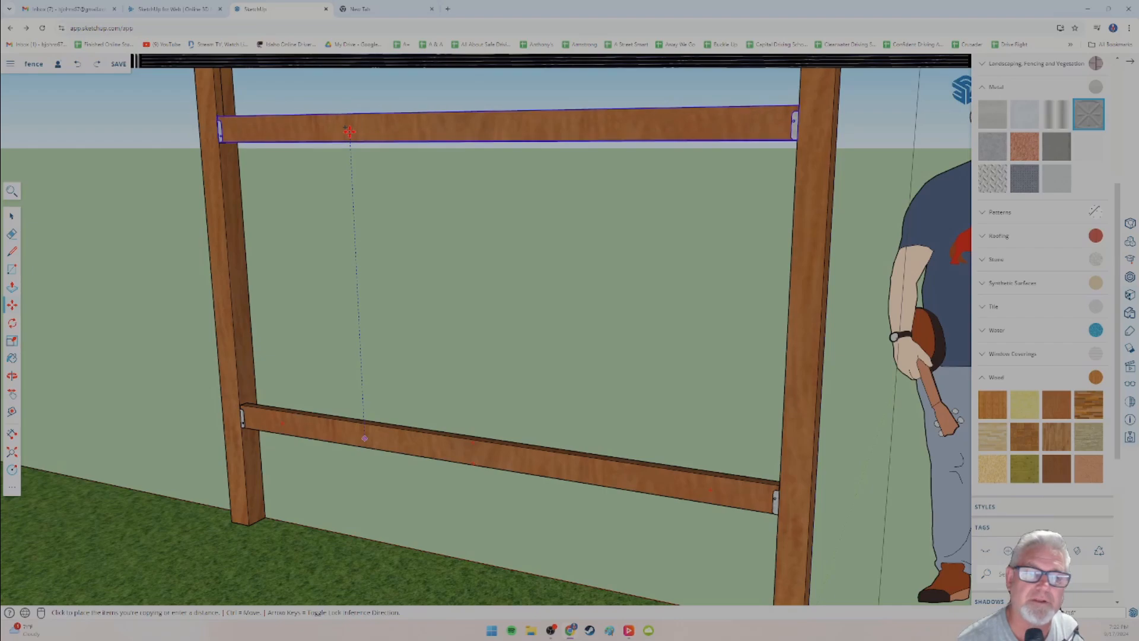
pyautogui.click(350, 129)
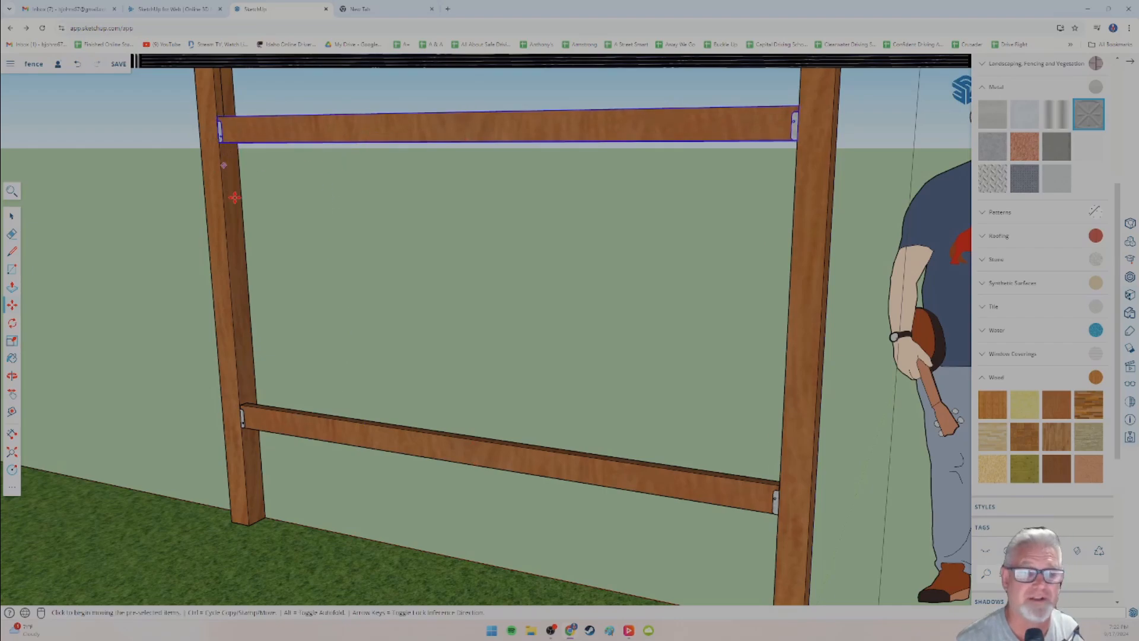
pyautogui.scroll(1, 248, 210)
pyautogui.scroll(-1, 228, 177)
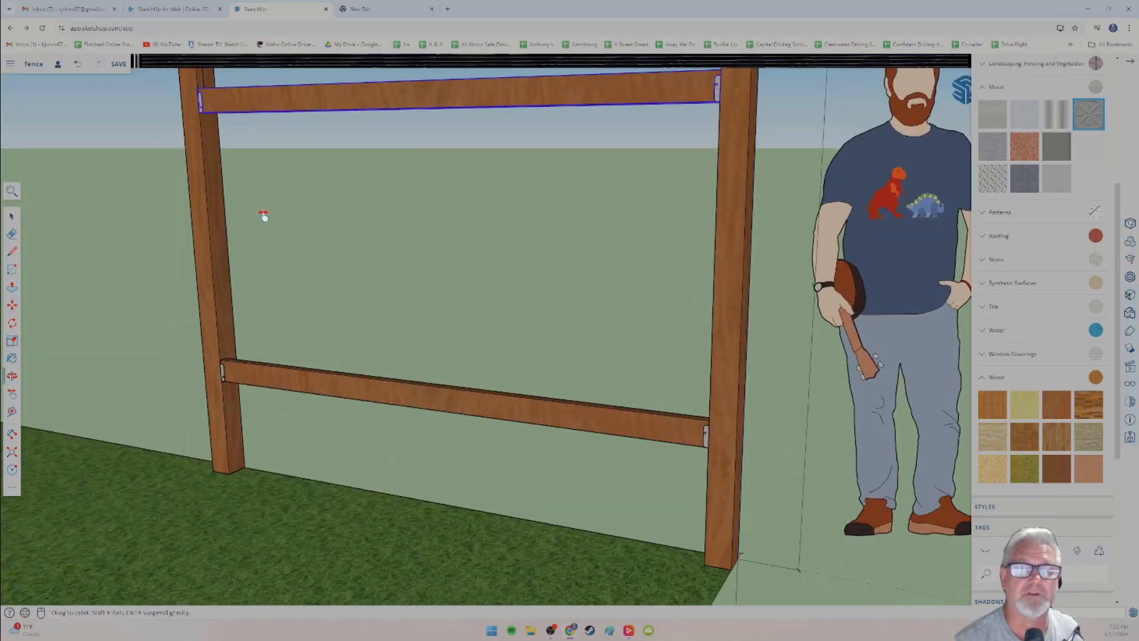
# Delete the vertical guide line above the upper rail on the second post's rail-side face.
pyautogui.scroll(5, 304, 374)
pyautogui.scroll(5, 287, 309)
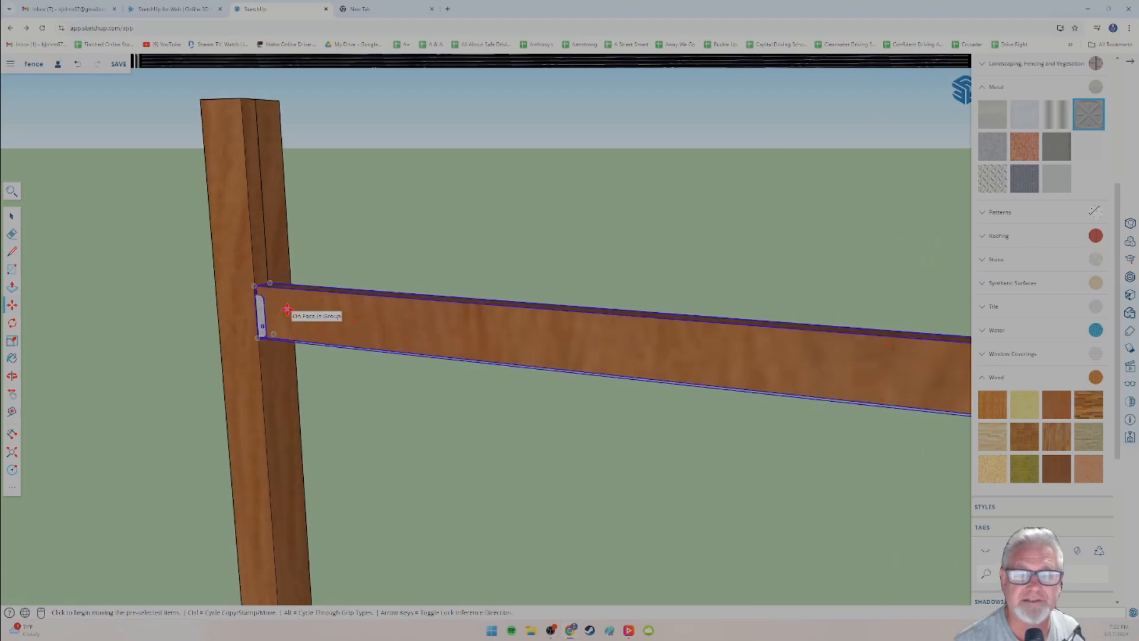
pyautogui.scroll(4, 267, 295)
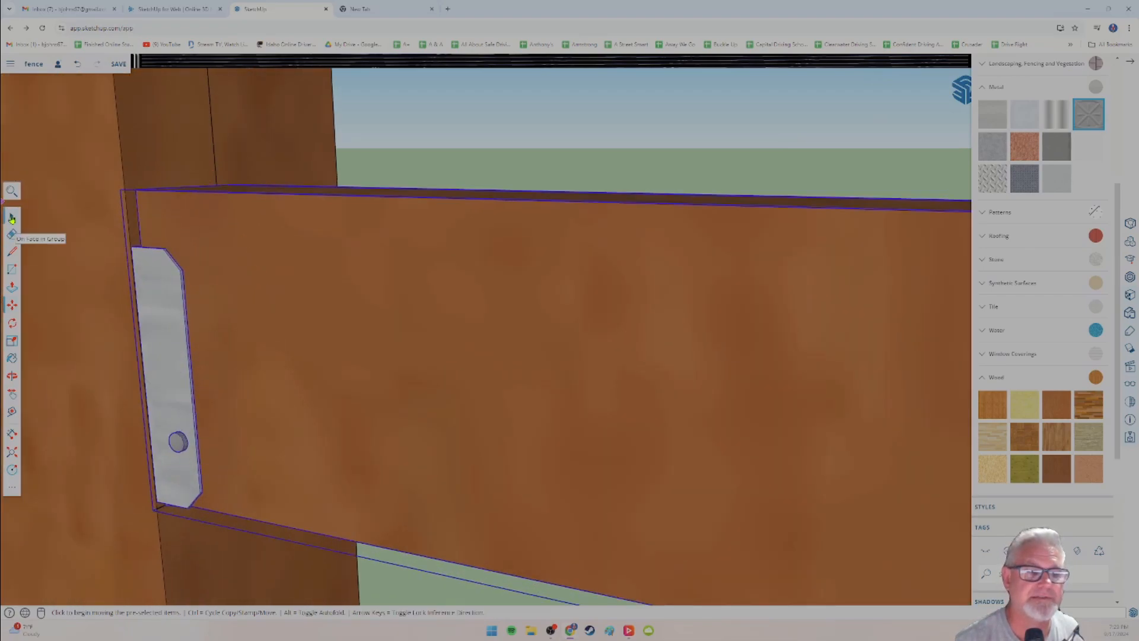
pyautogui.click(11, 217)
pyautogui.click(211, 166)
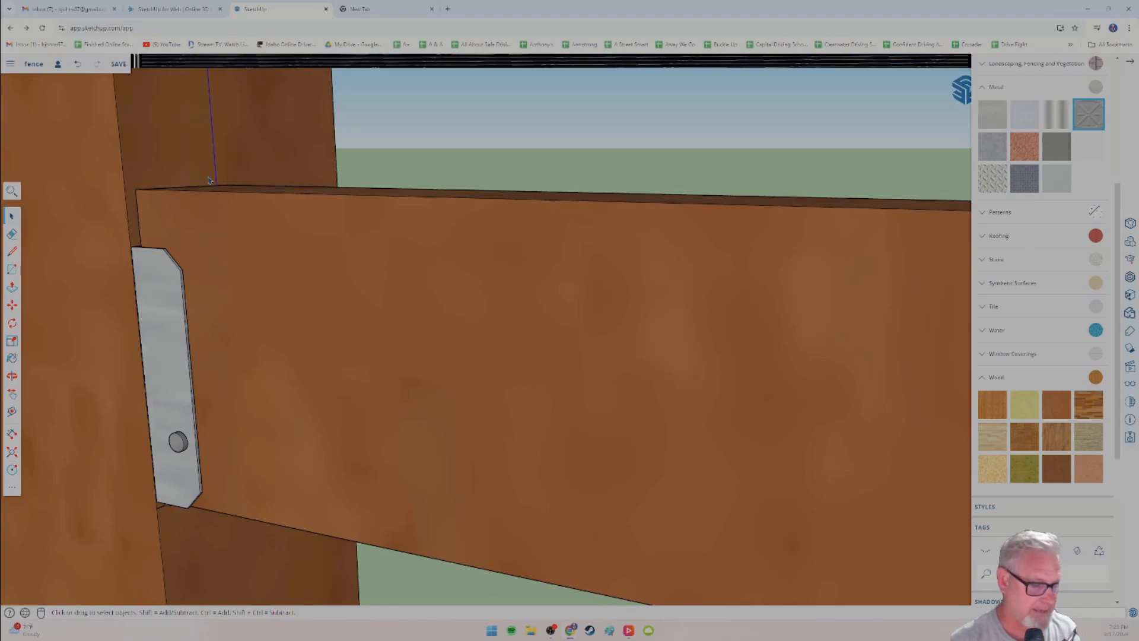
# Examine the upper rail's bracket fit on the second post and the railed section between the corner and second posts.
pyautogui.moveTo(199, 196); pyautogui.dragTo(191, 318, button='middle')
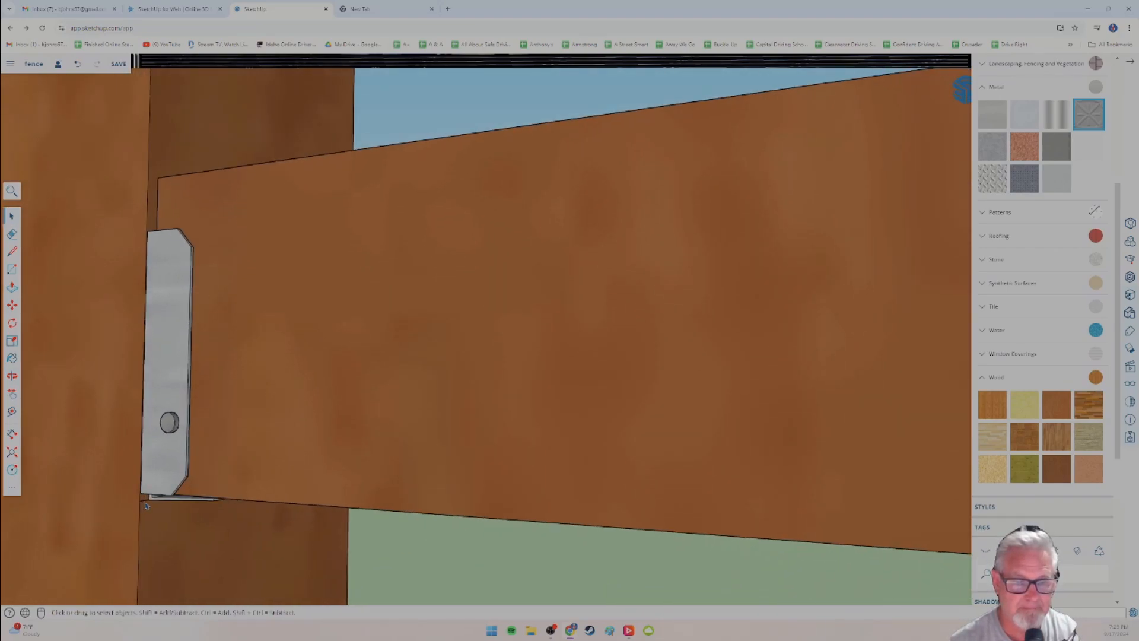
pyautogui.moveTo(178, 533); pyautogui.dragTo(17, 499, button='middle')
pyautogui.scroll(-8, 130, 523)
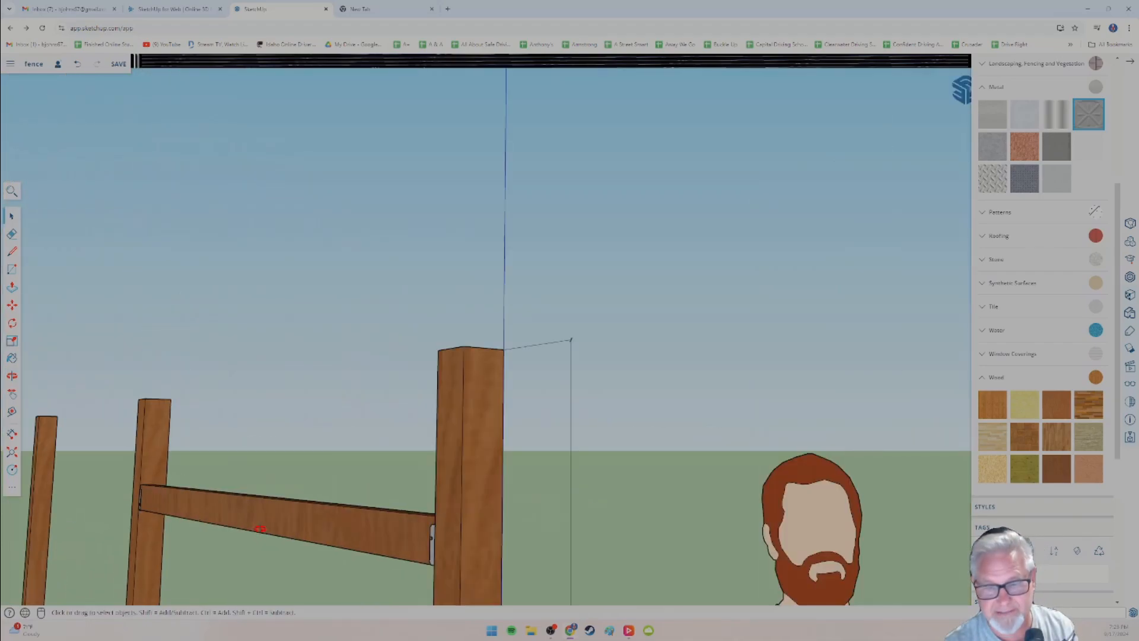
pyautogui.moveTo(259, 529); pyautogui.dragTo(333, 541, button='middle')
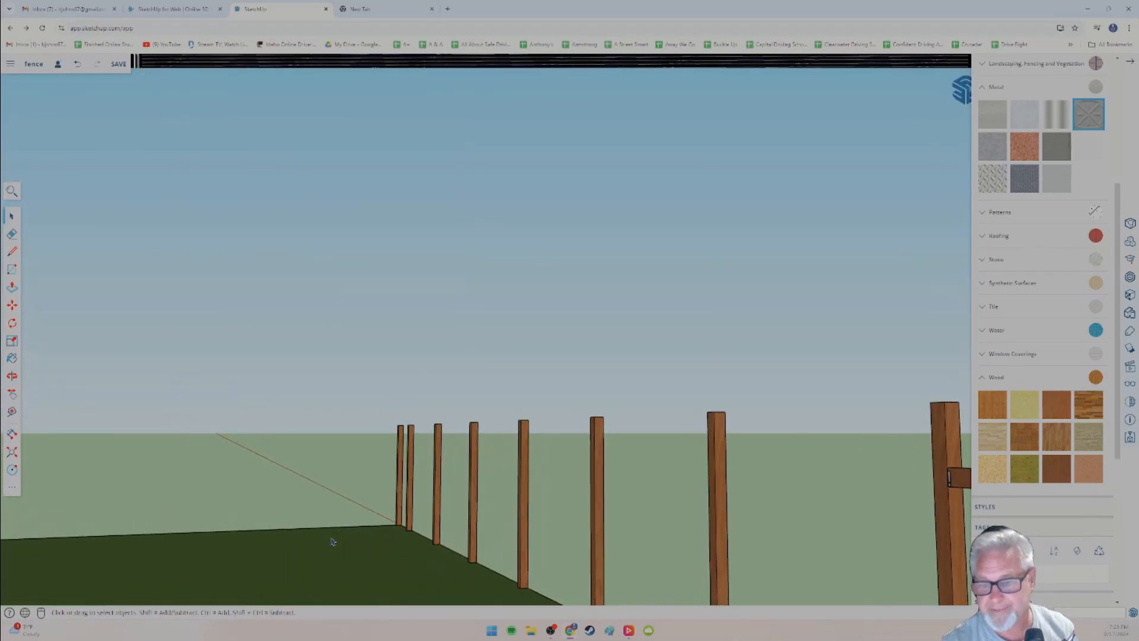
pyautogui.scroll(-5, 356, 535)
pyautogui.keyDown('shift'); pyautogui.moveTo(401, 523); pyautogui.dragTo(358, 476, button='middle'); pyautogui.keyUp('shift')
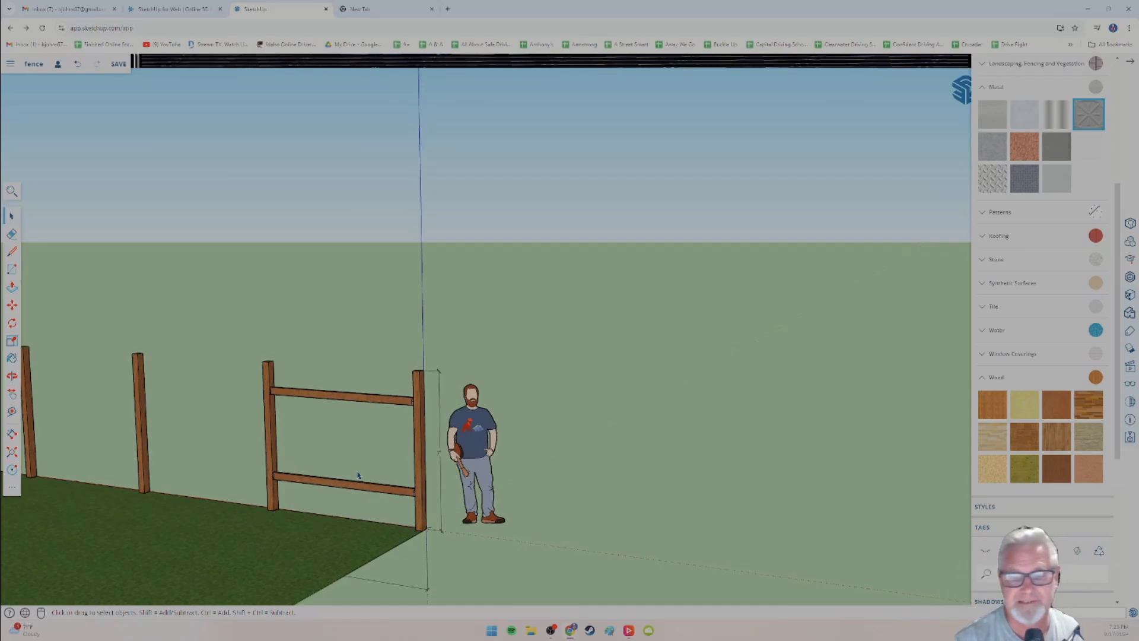
pyautogui.moveTo(298, 492); pyautogui.dragTo(332, 503, button='middle')
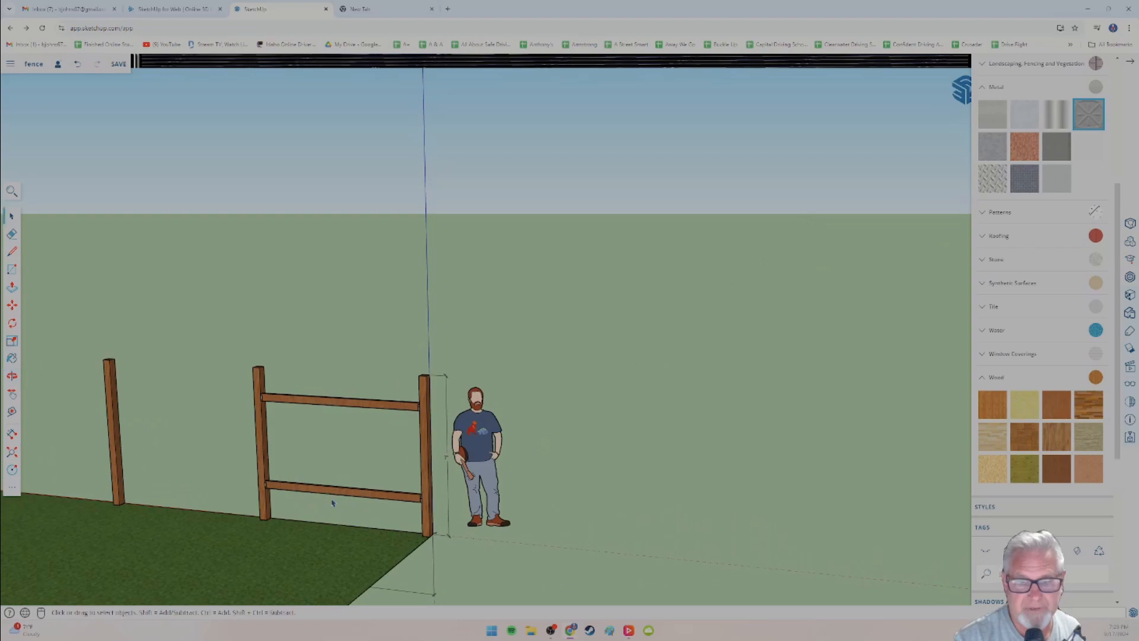